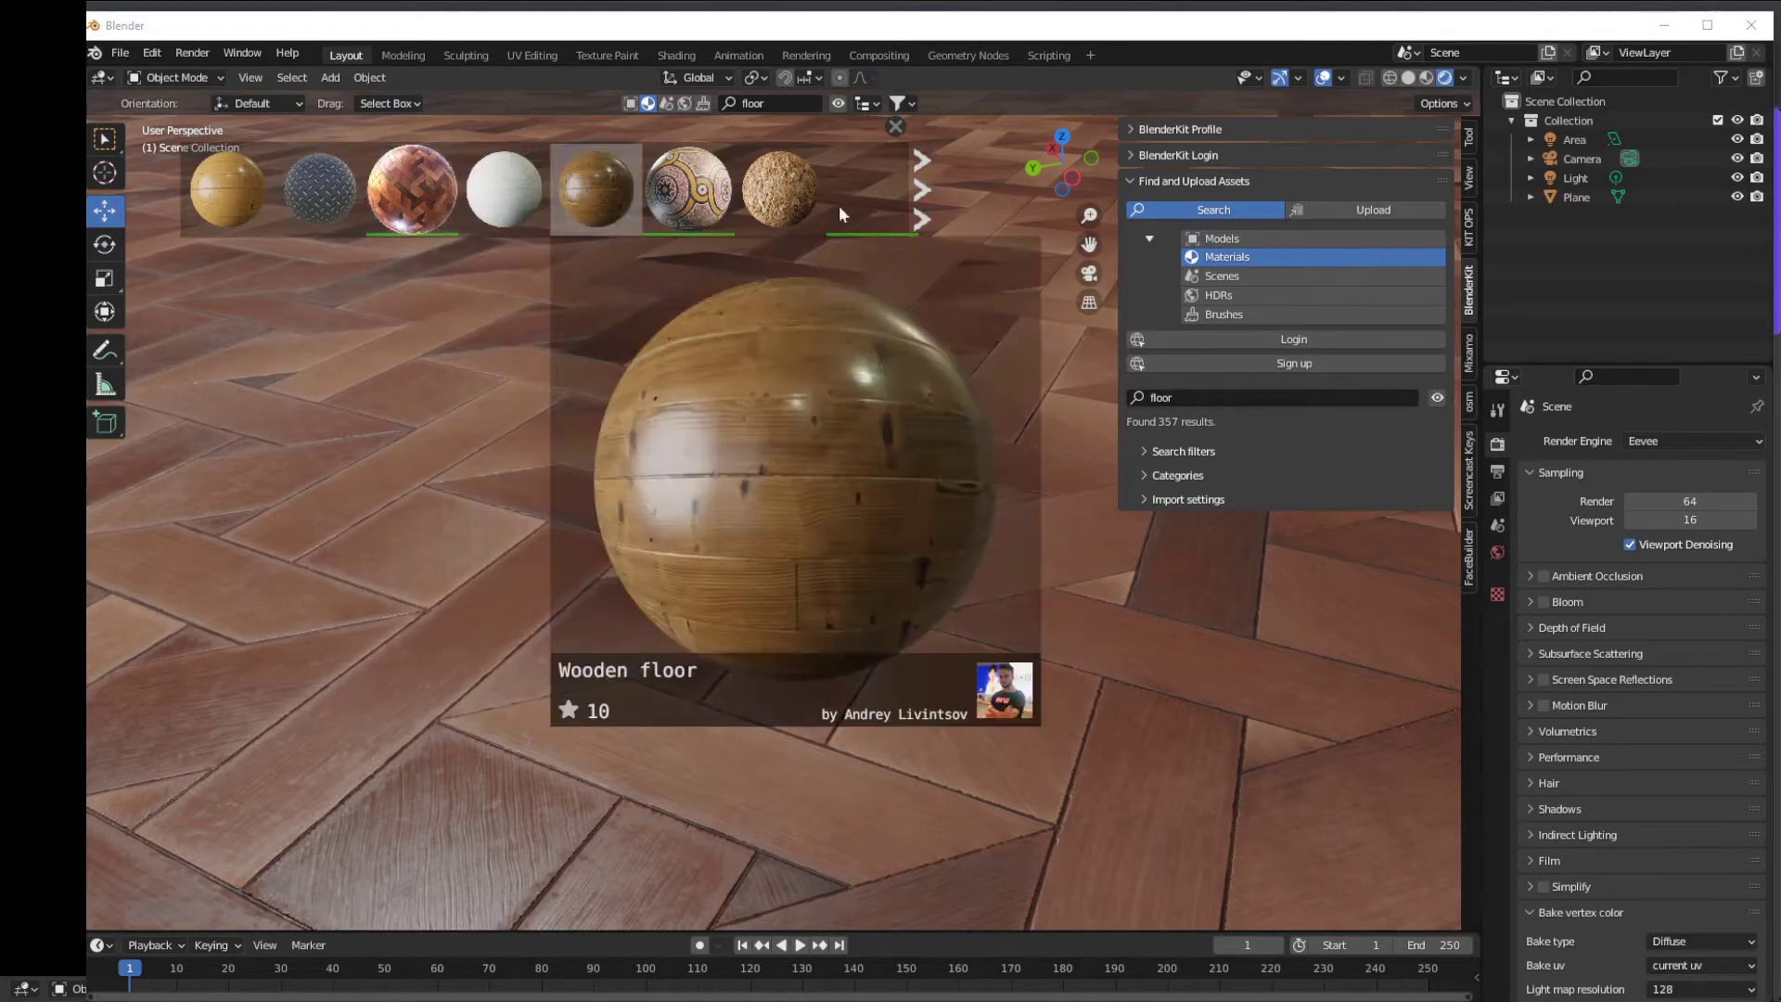
- Minimize Blender to bring the BlenderKit add-ons page in Chrome to the front
left_click(1647, 39)
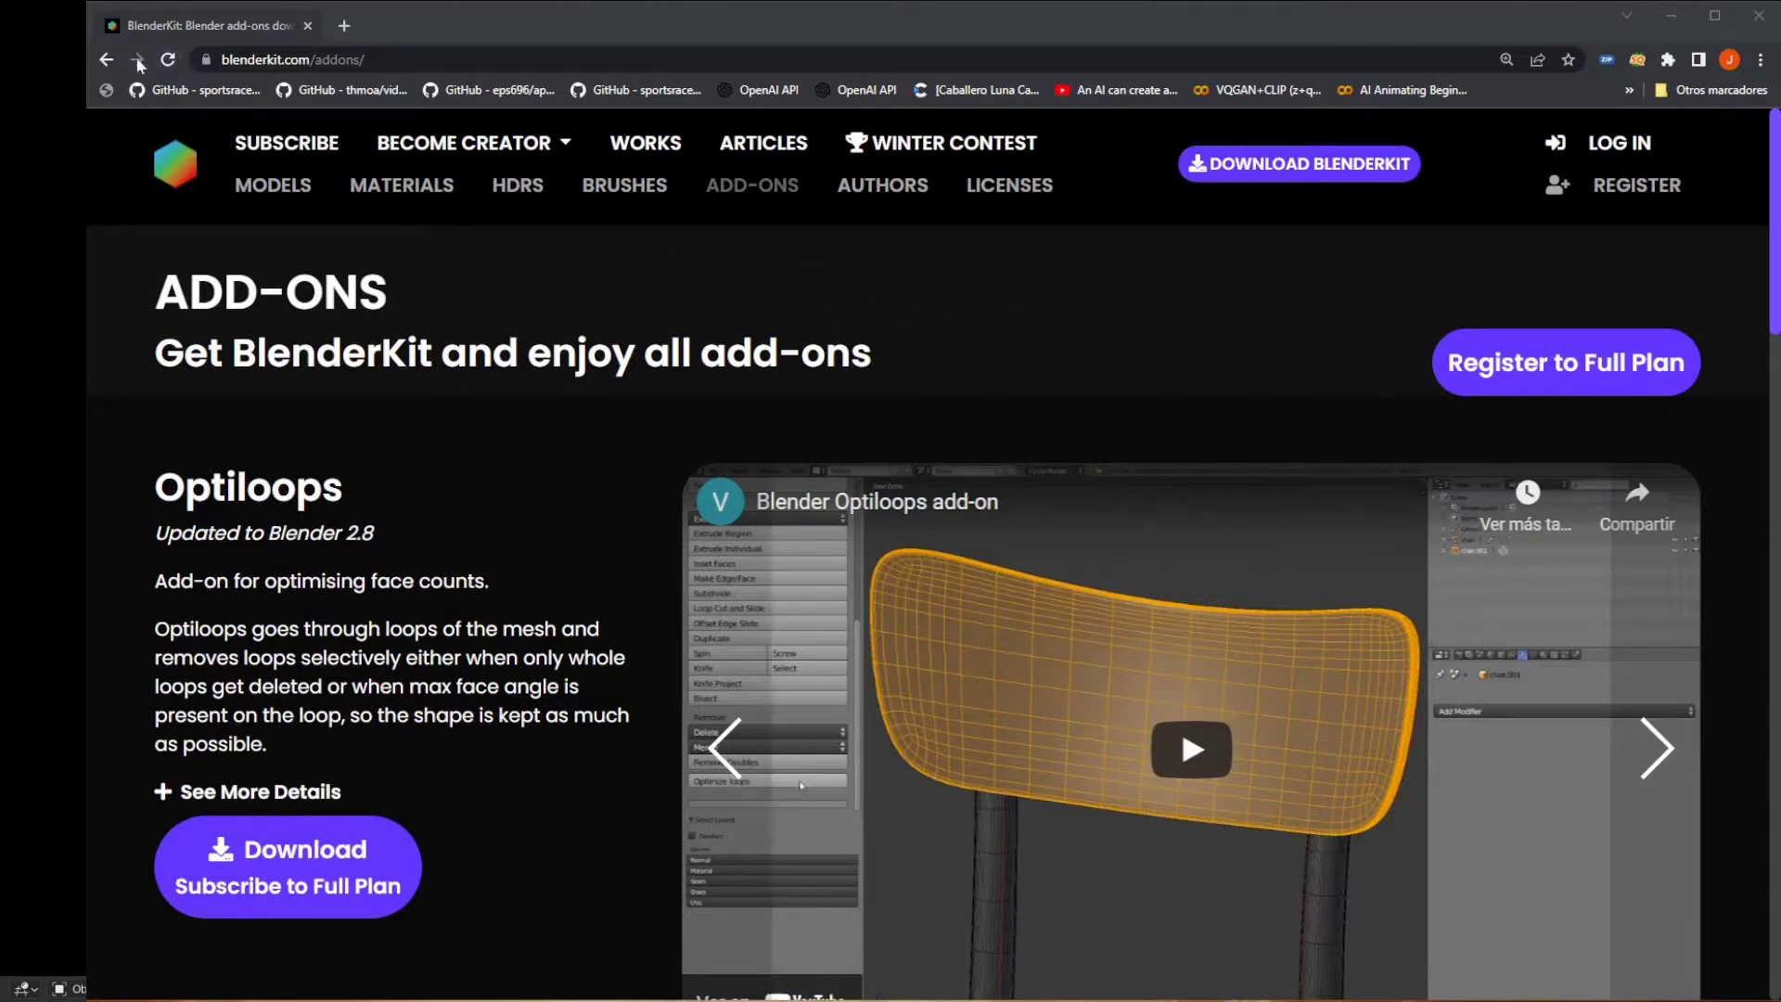
- Download the BlenderKit v3.1.1 zip and locate it in the Downloads folder
key("ctrl+l")
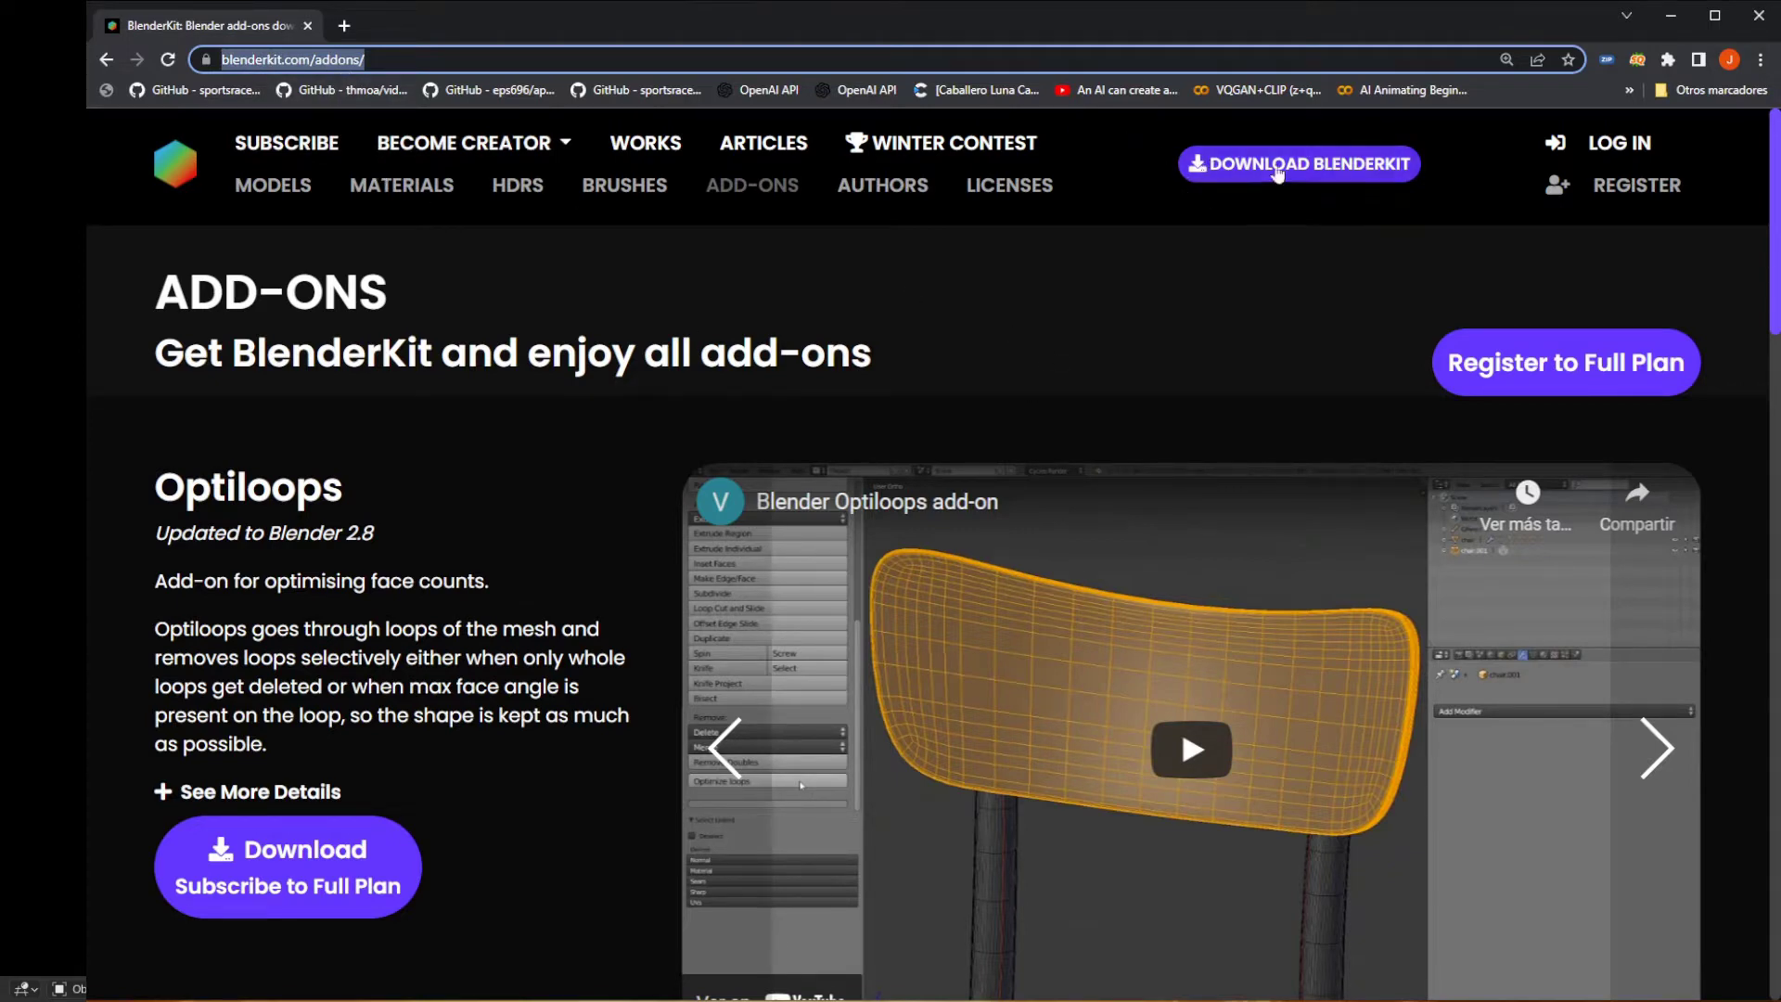
left_click(1210, 211)
left_click(1262, 165)
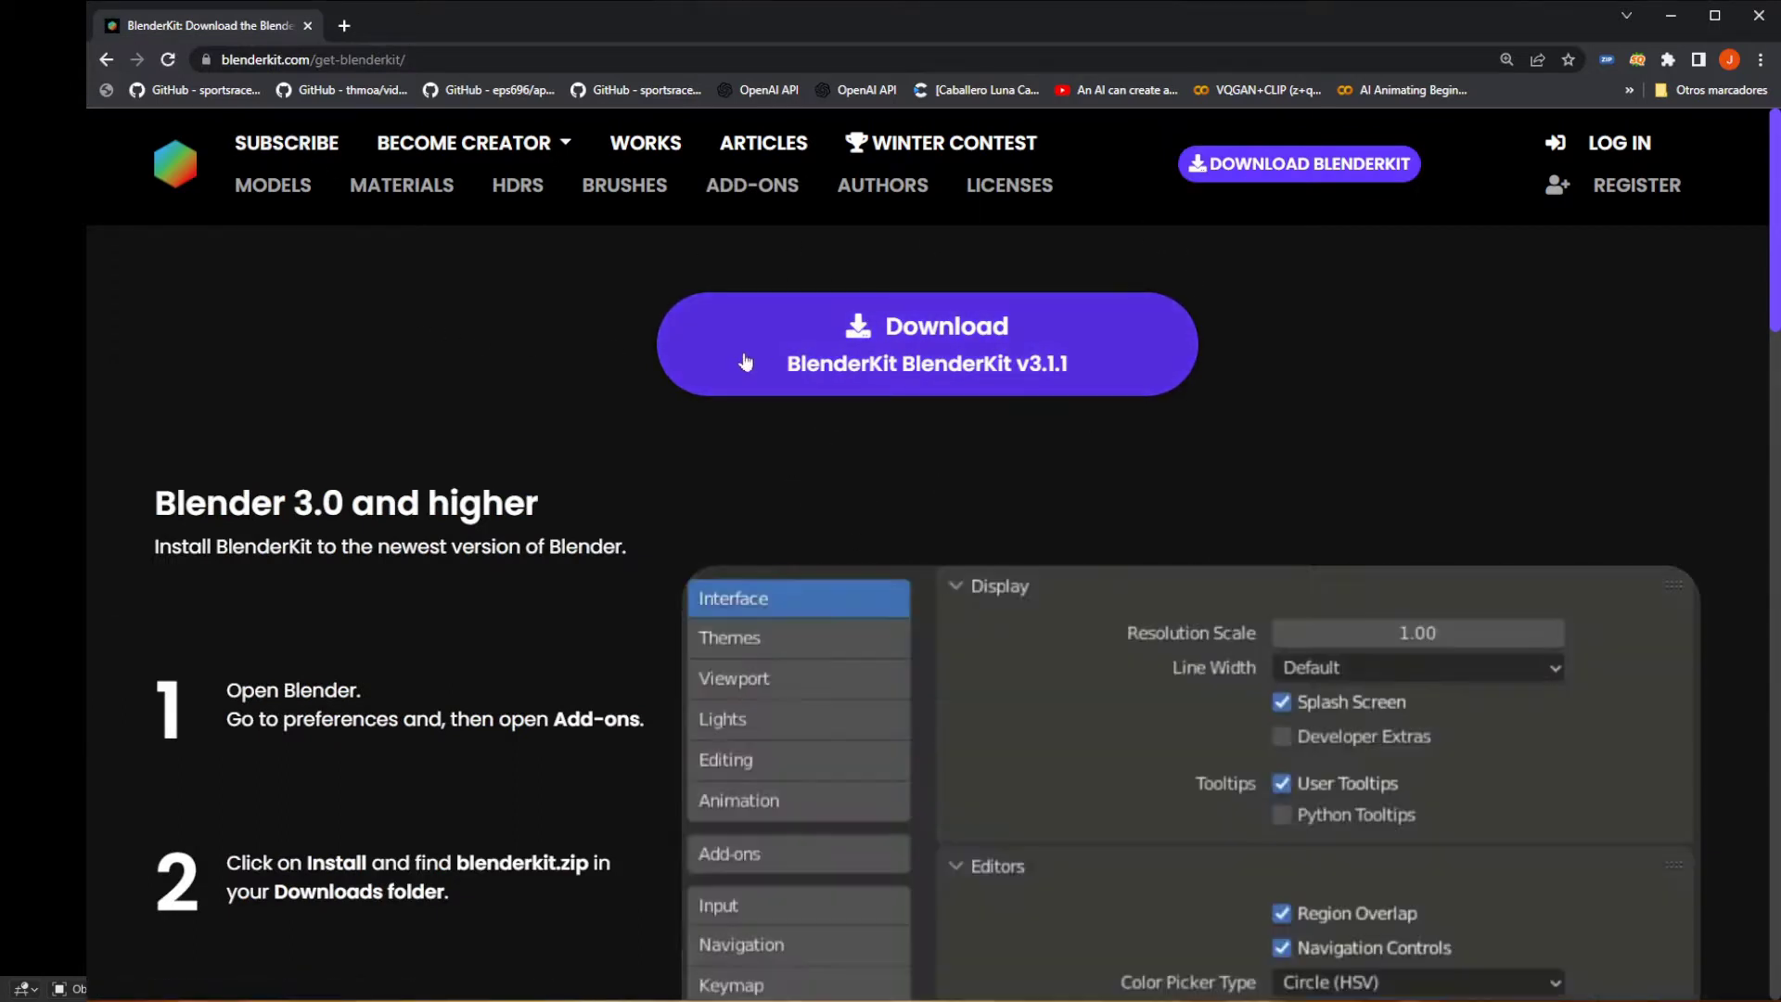
left_click(841, 371)
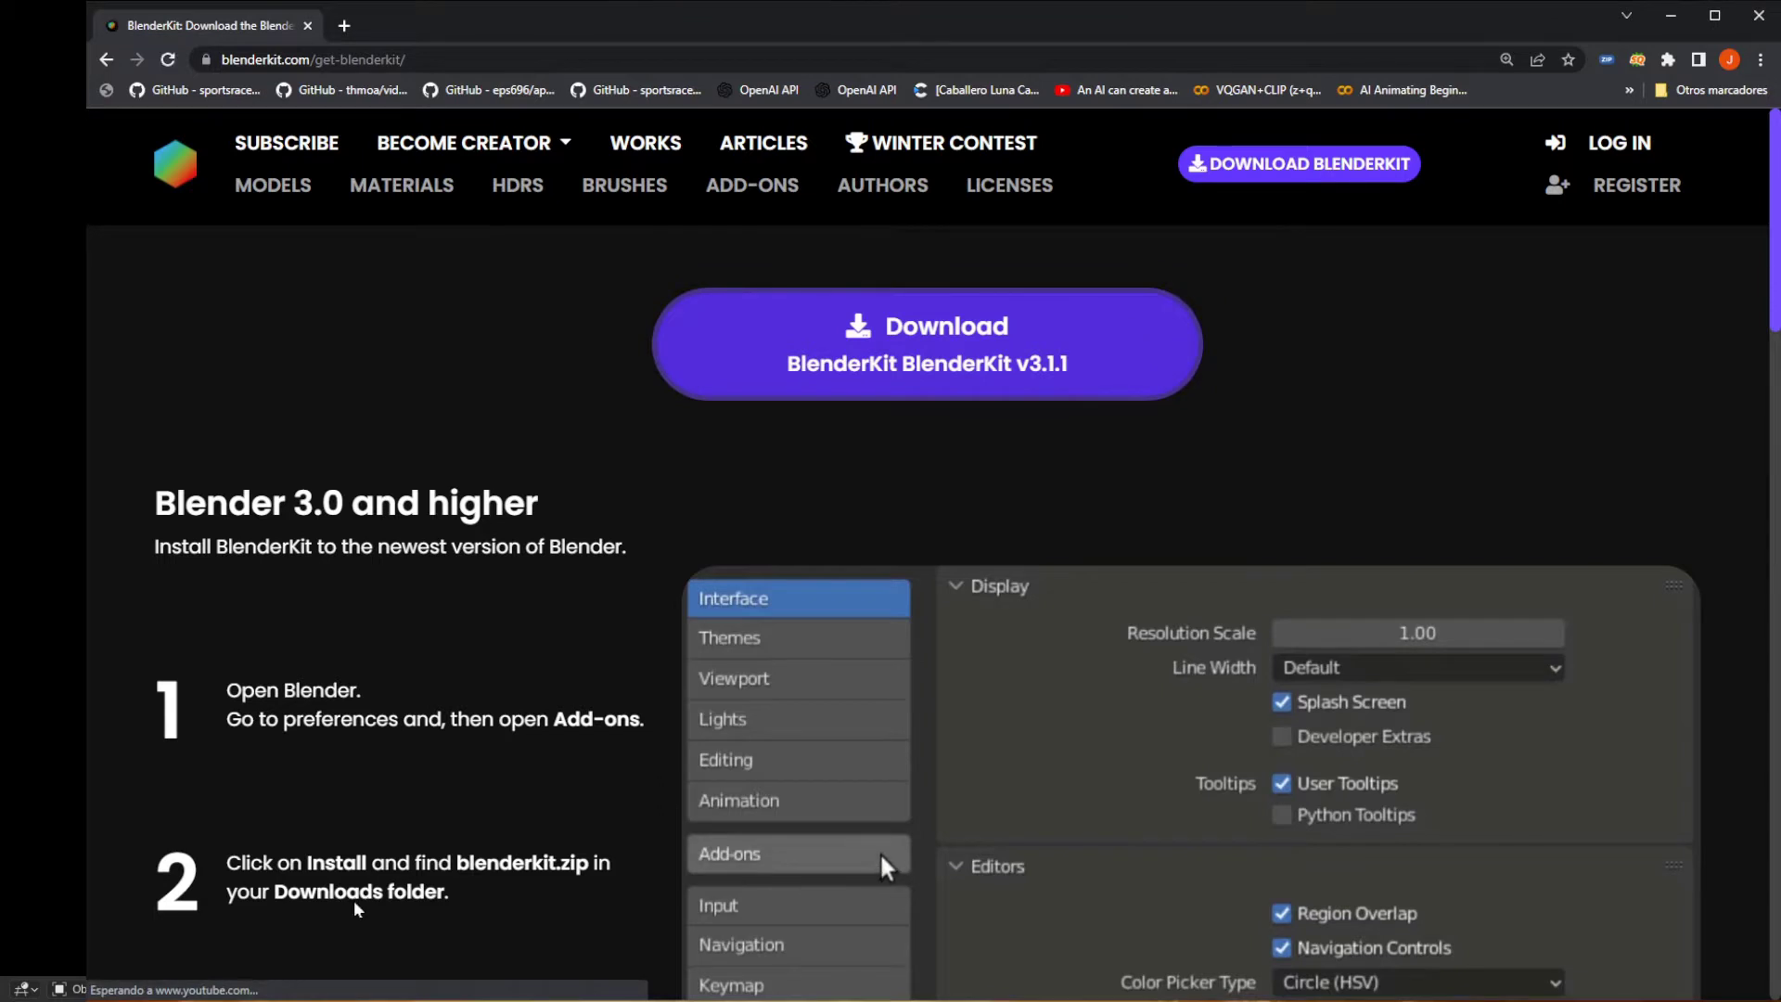
left_click(290, 972)
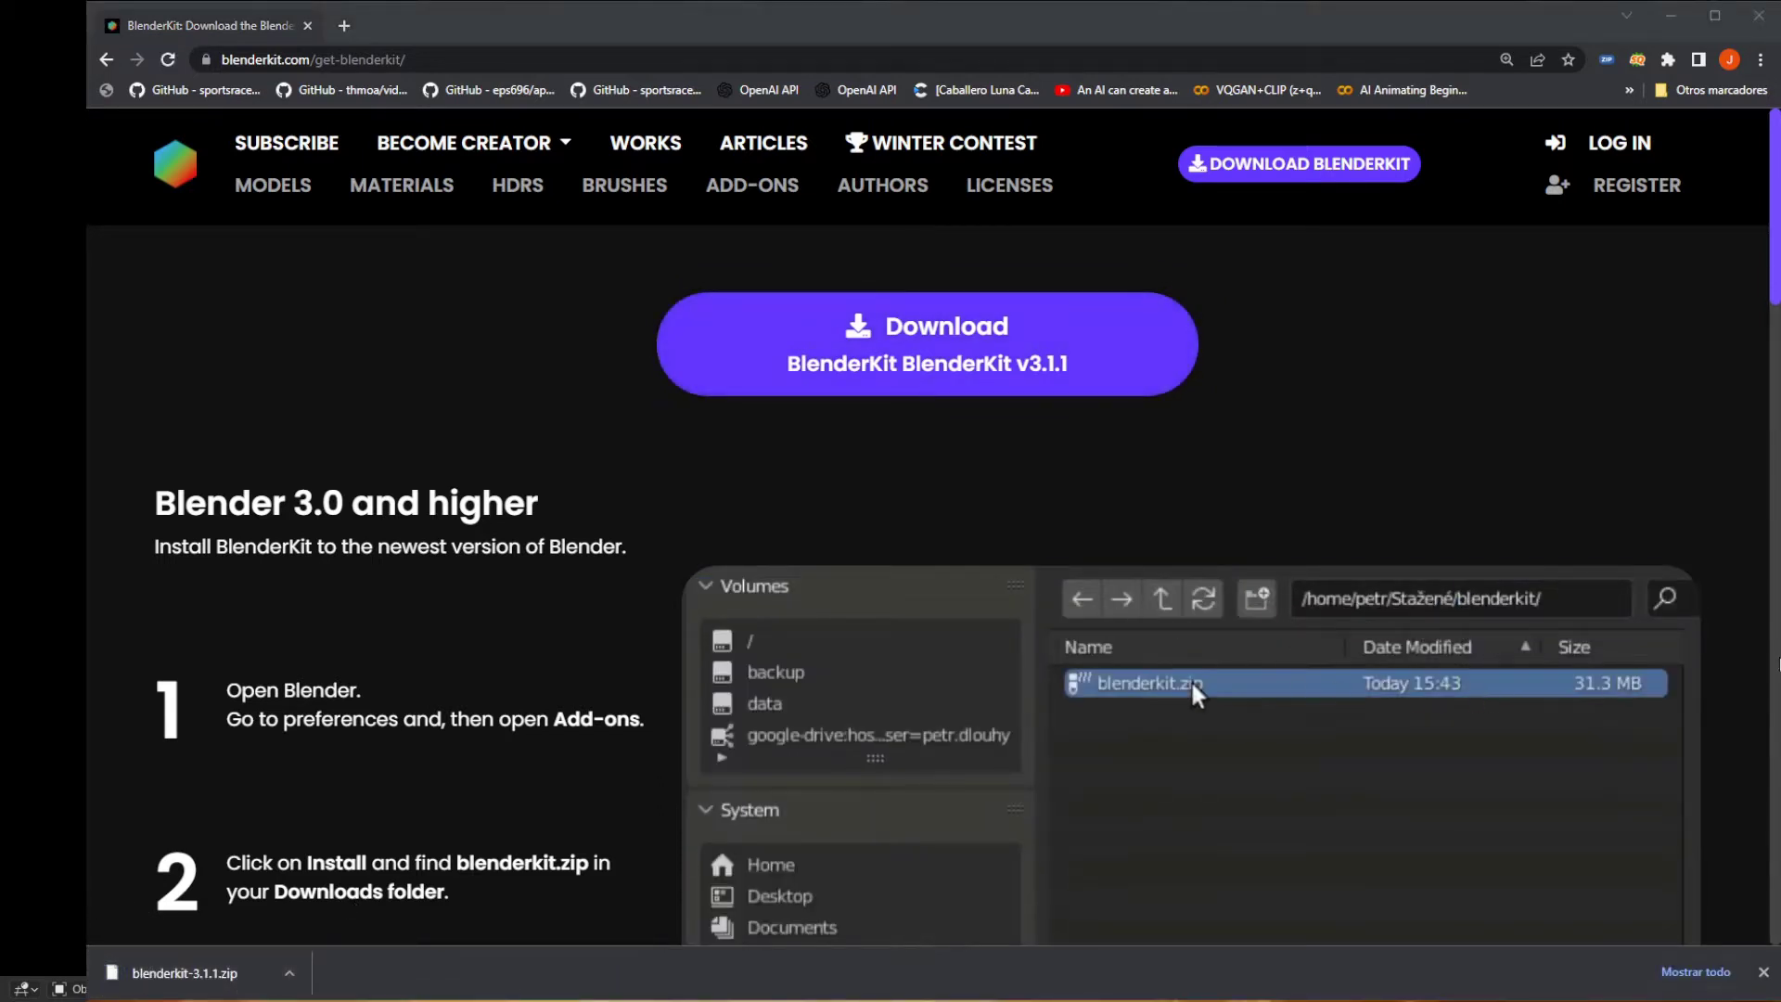
mouse_move(1656, 238)
left_mouse_down()
mouse_move(981, 332)
mouse_move(1230, 426)
left_mouse_up()
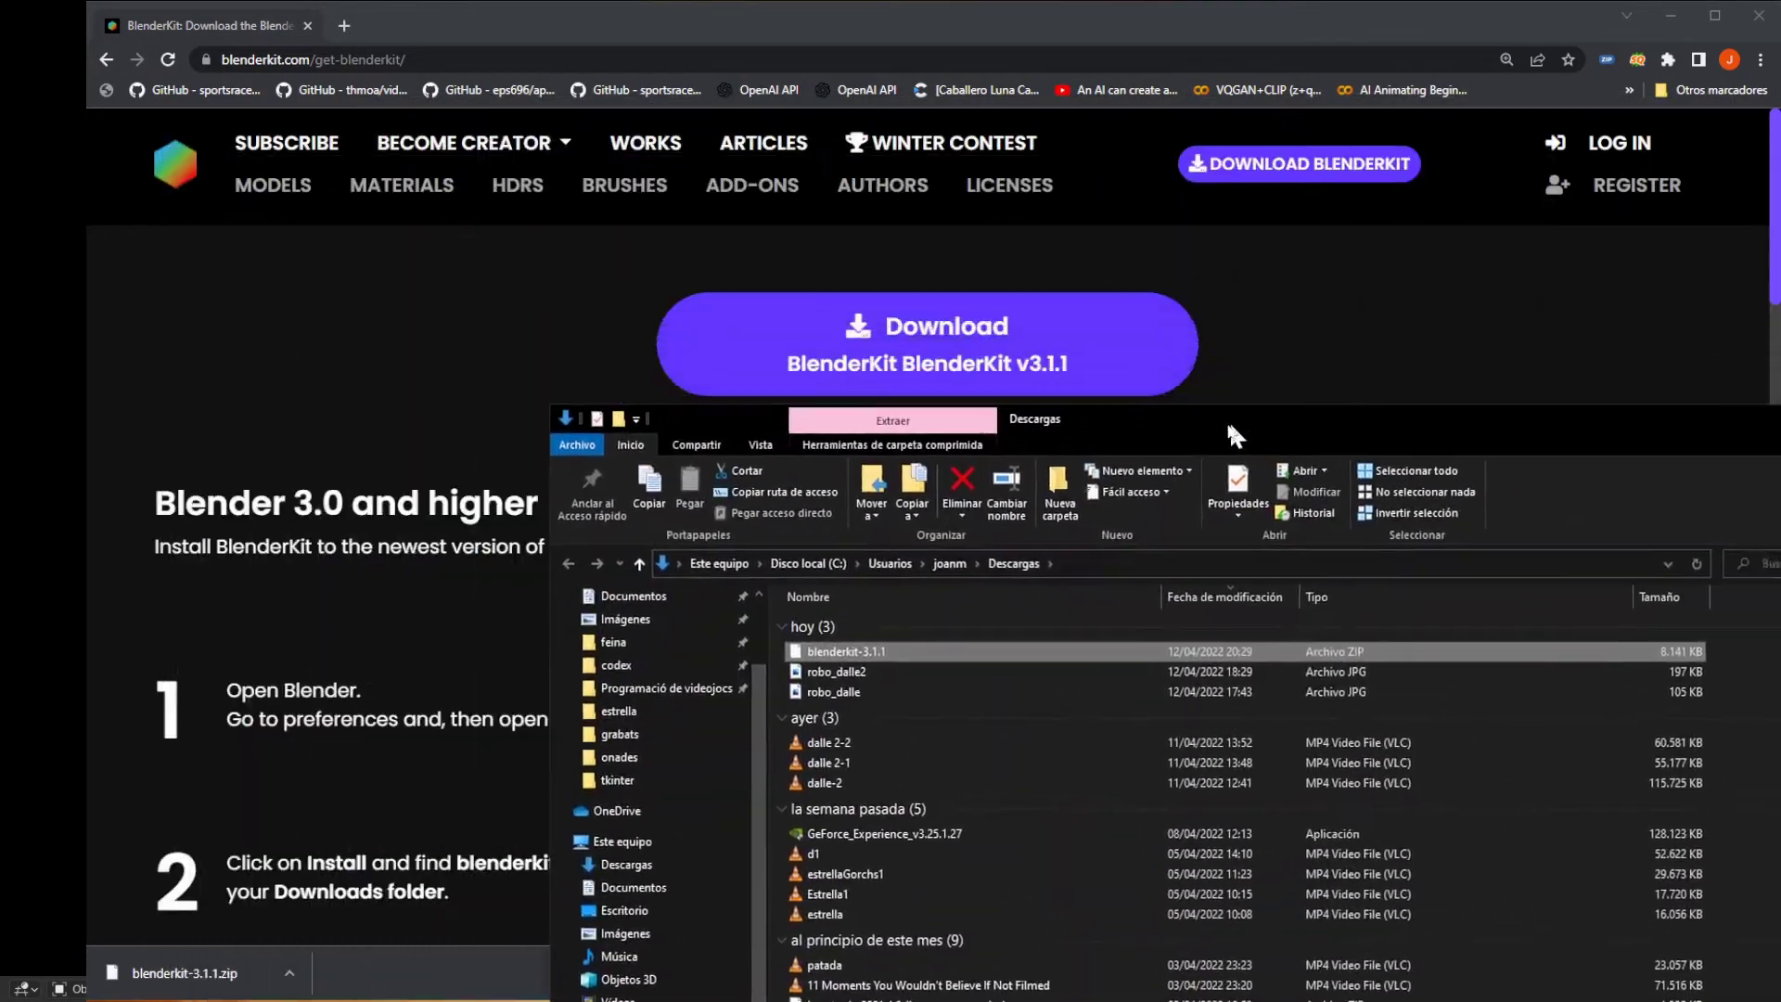
left_click(1130, 562)
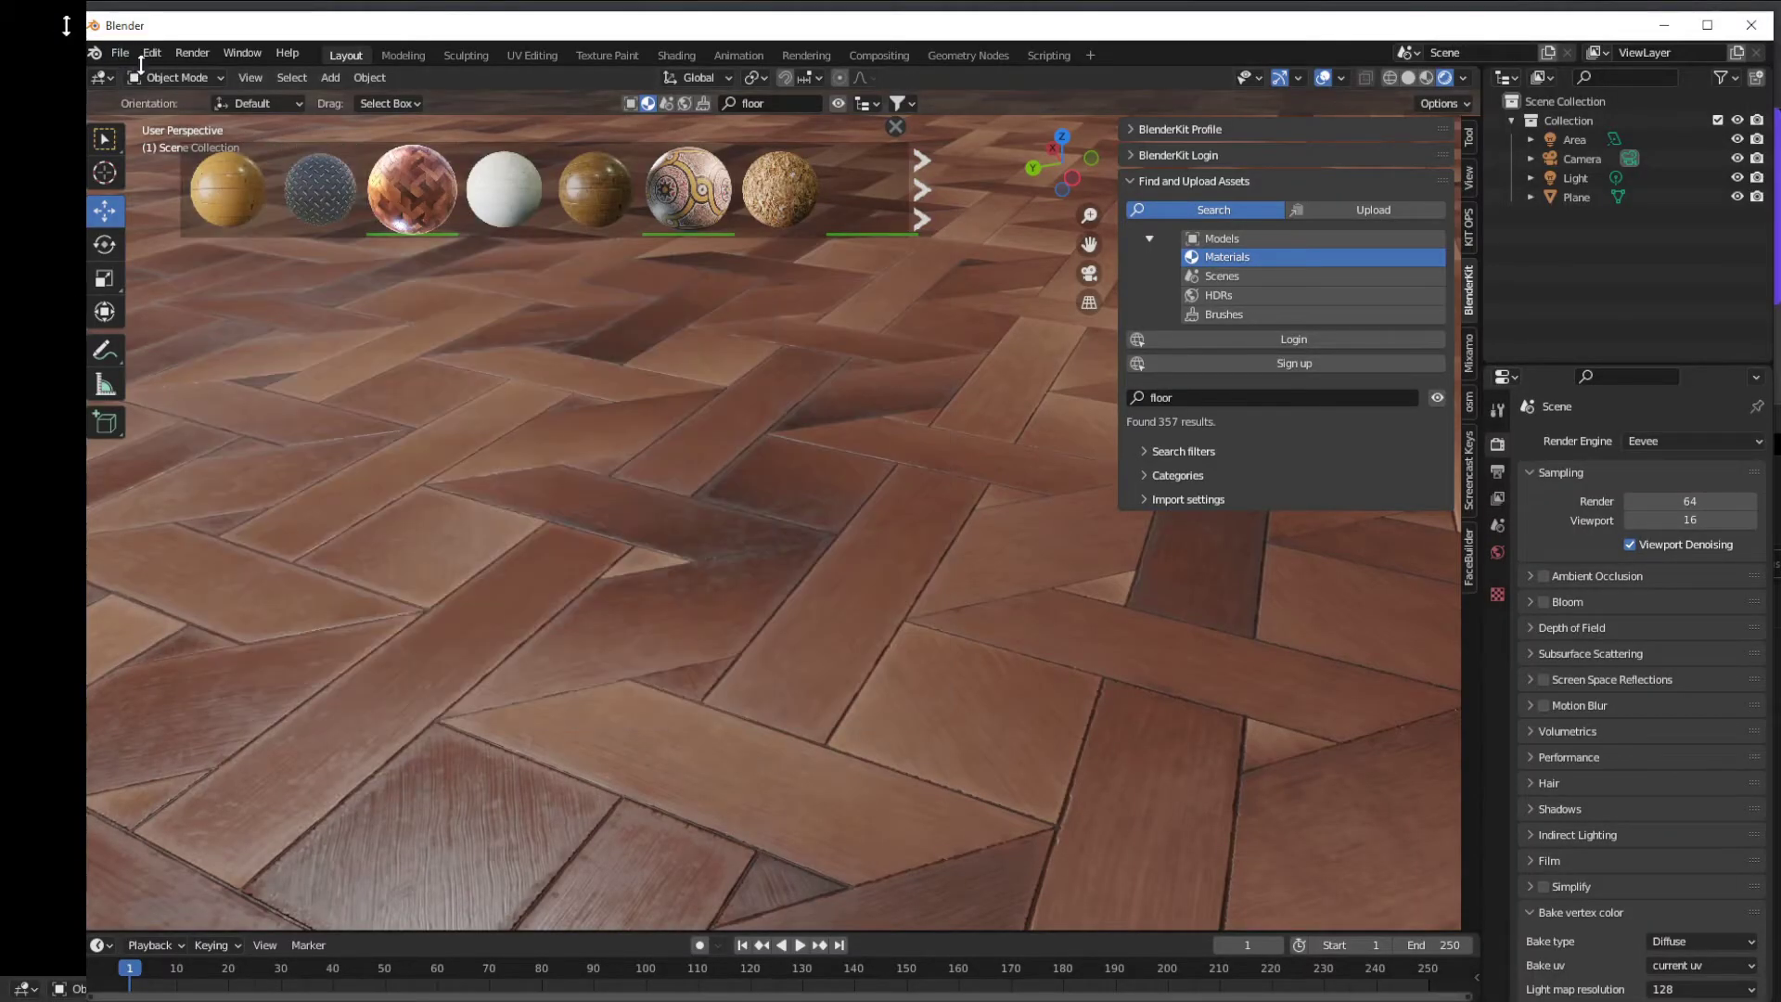
- Open Preferences' Add-ons section and launch the Install… file browser
left_click(154, 55)
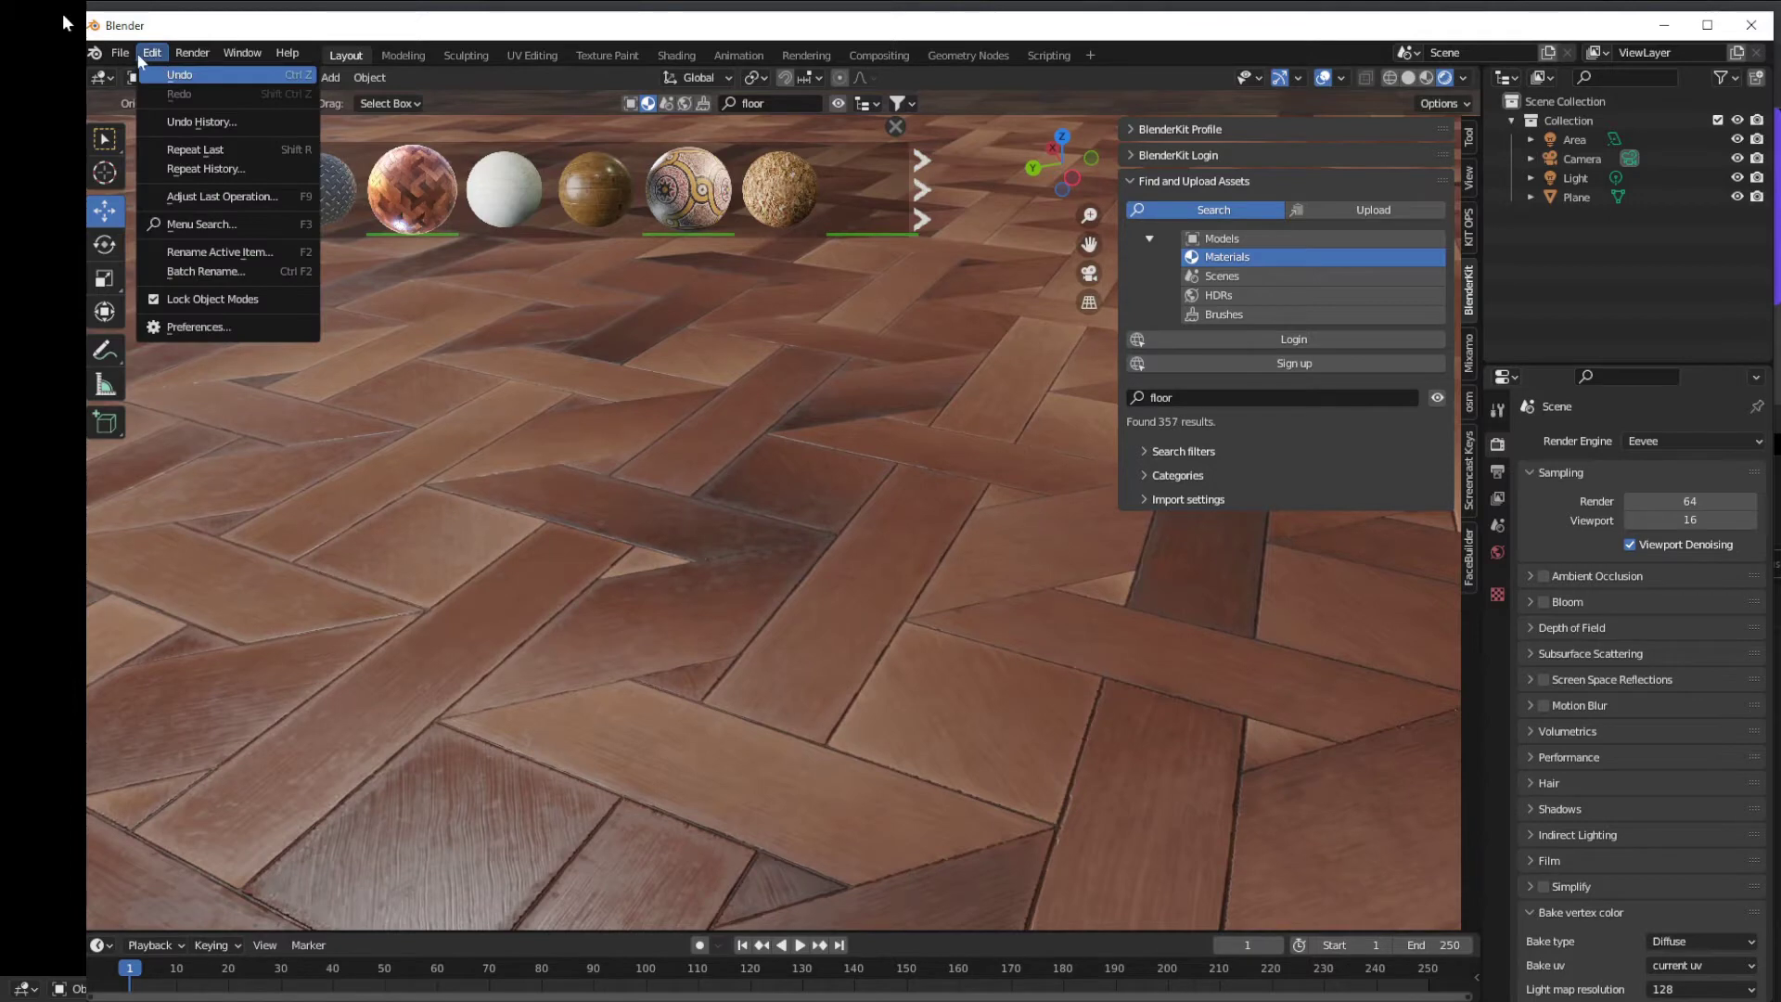
left_click(164, 327)
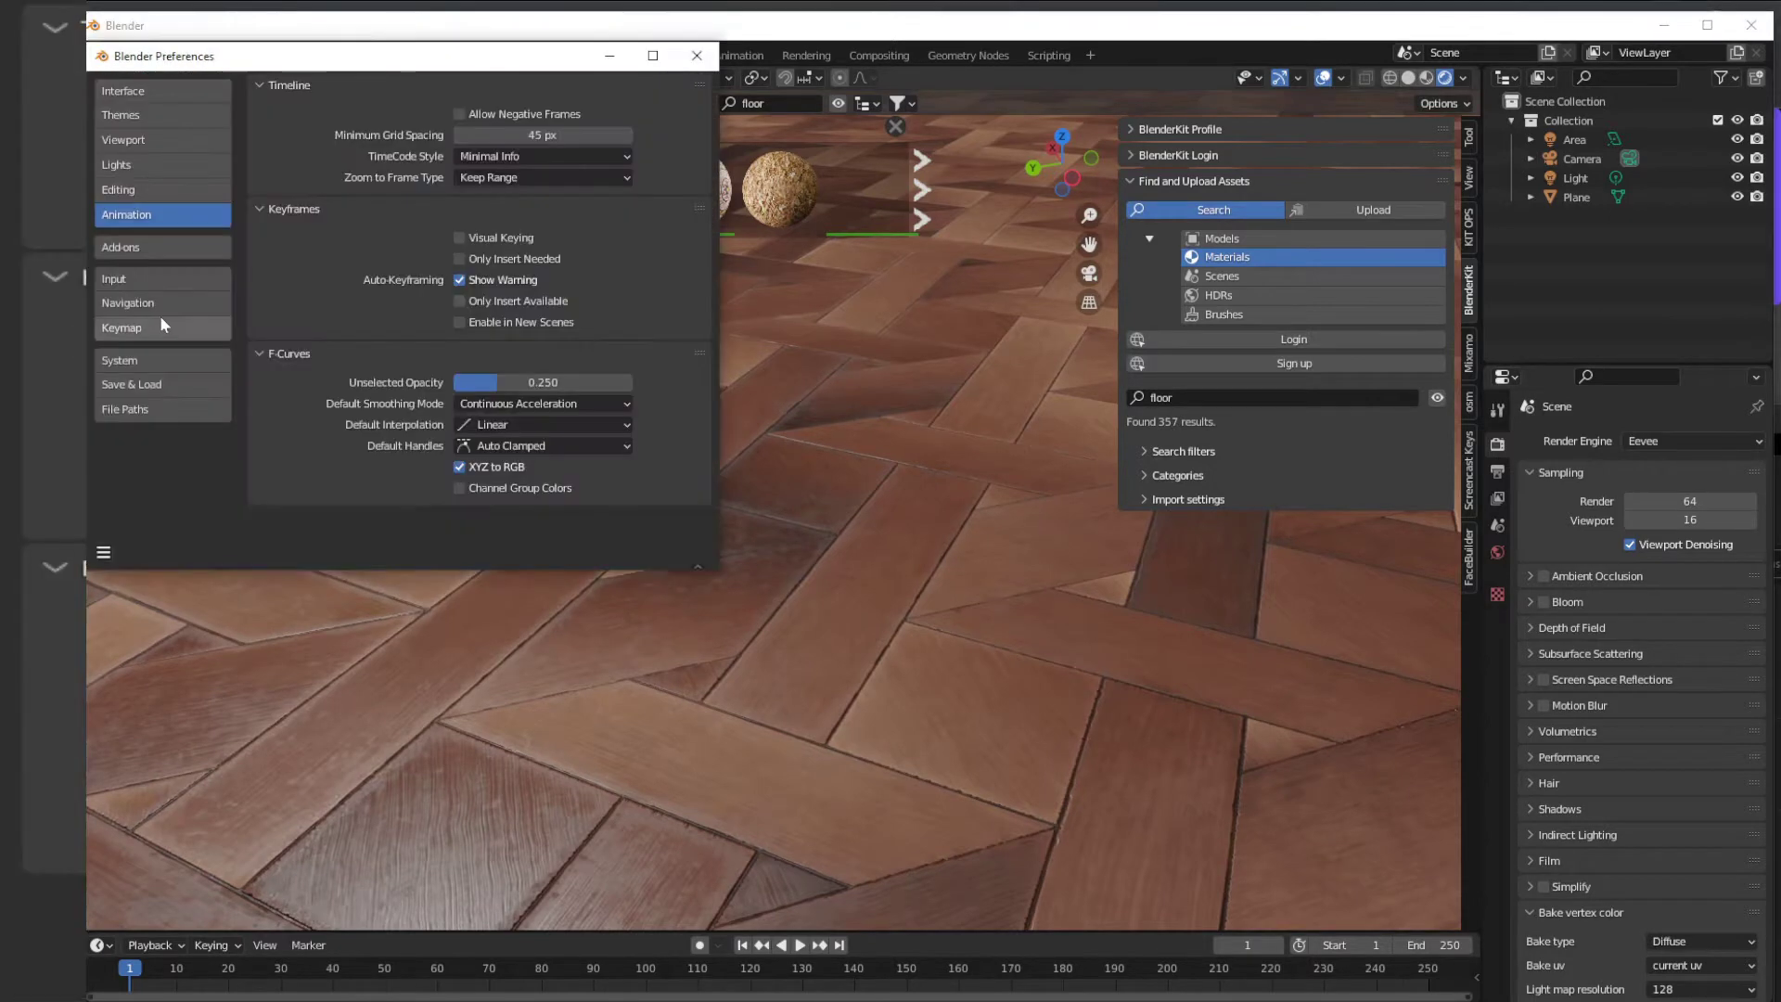
left_click(164, 249)
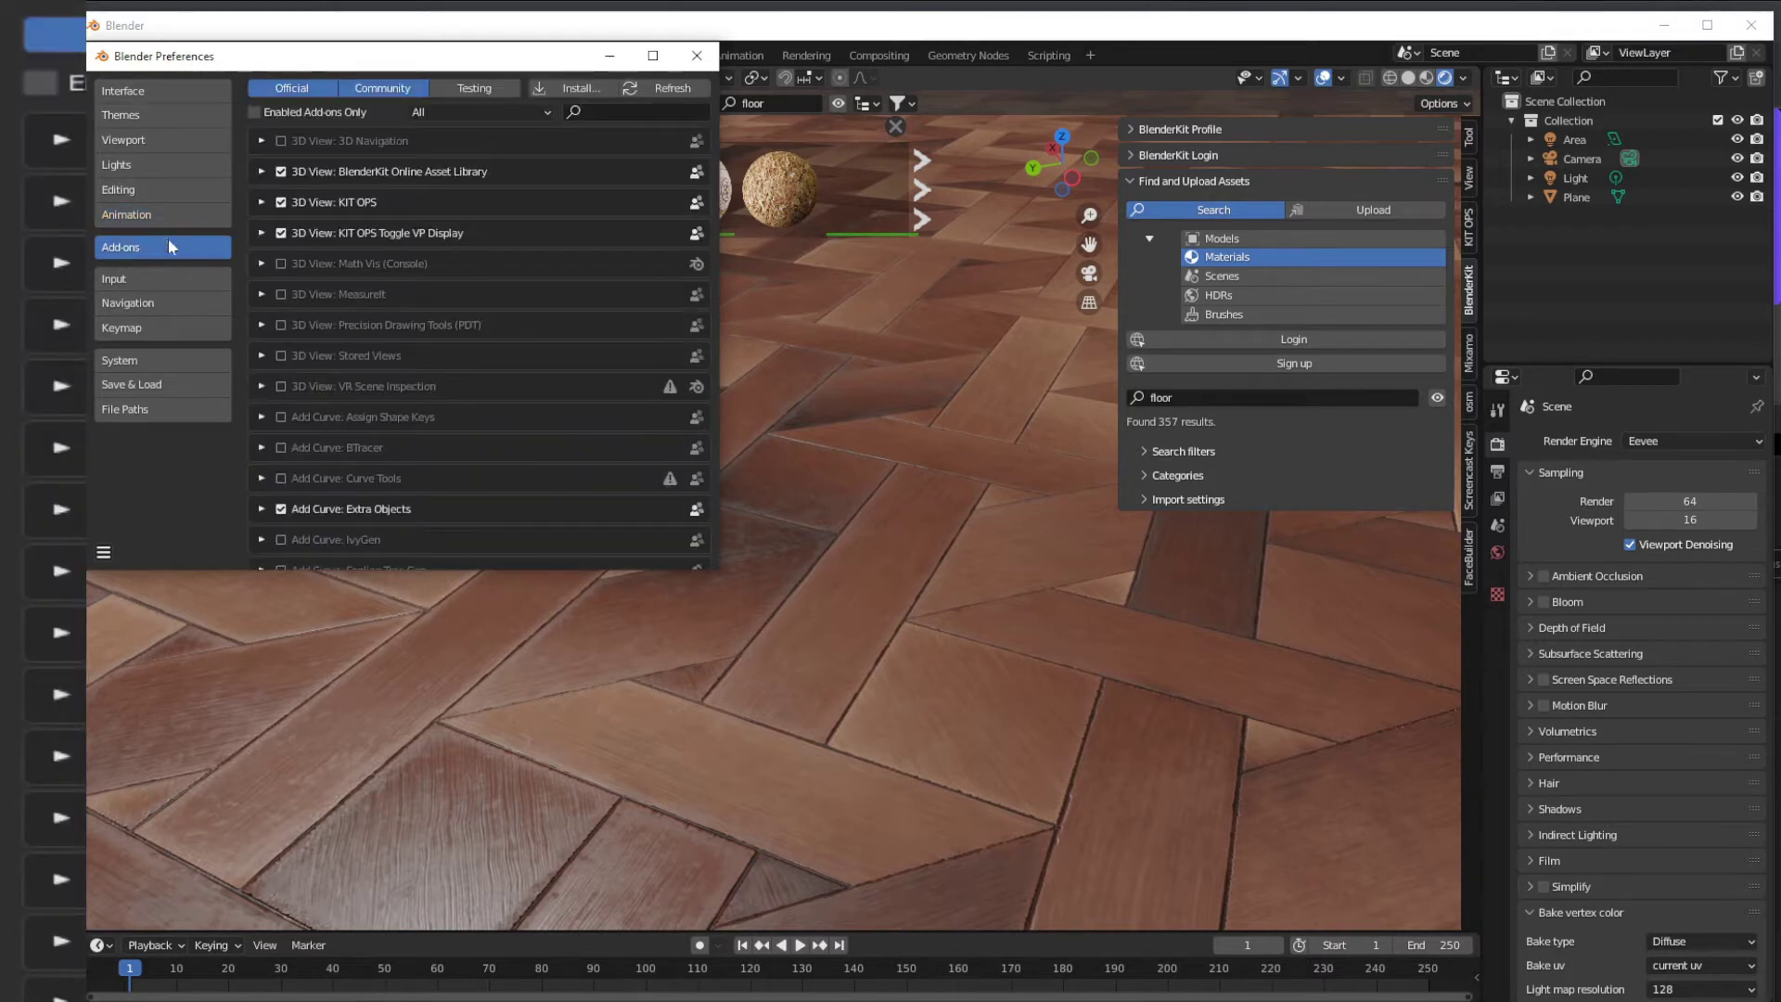
left_click(568, 88)
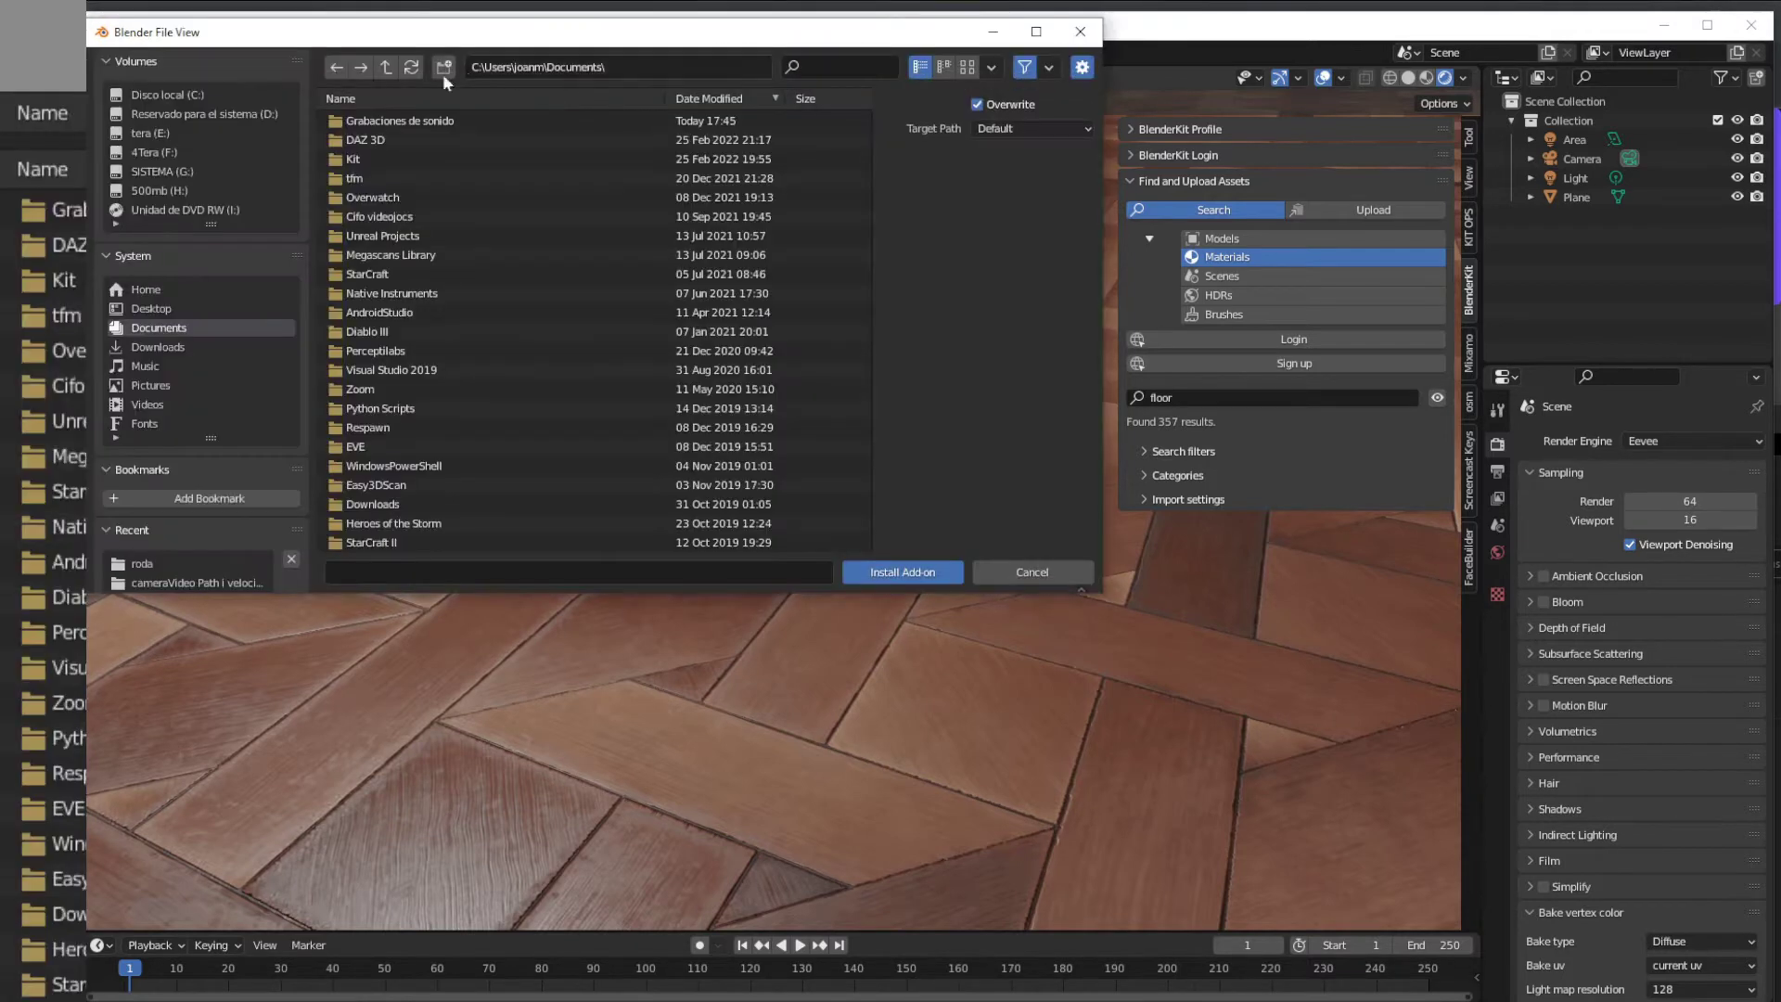
- Navigate to the user's Downloads folder and install blenderkit-3.1.1.zip as an add-on
left_click(594, 69)
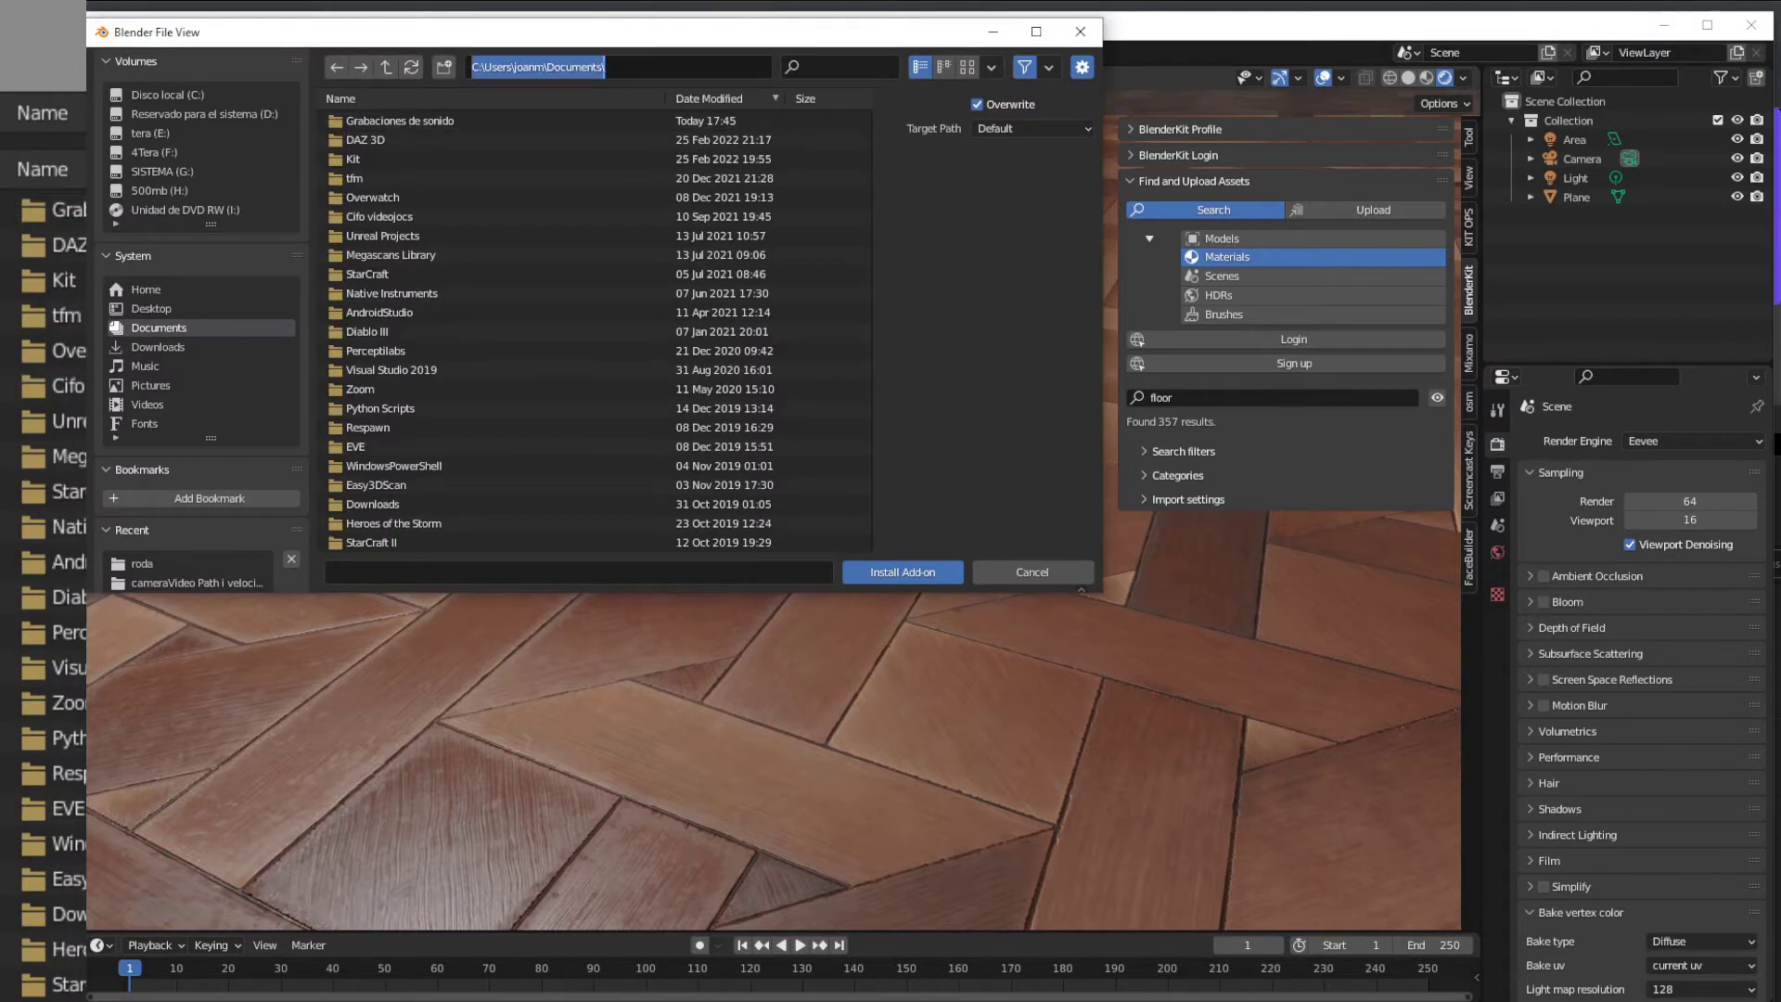
type("C:\\Users\\joanm\\Downloads")
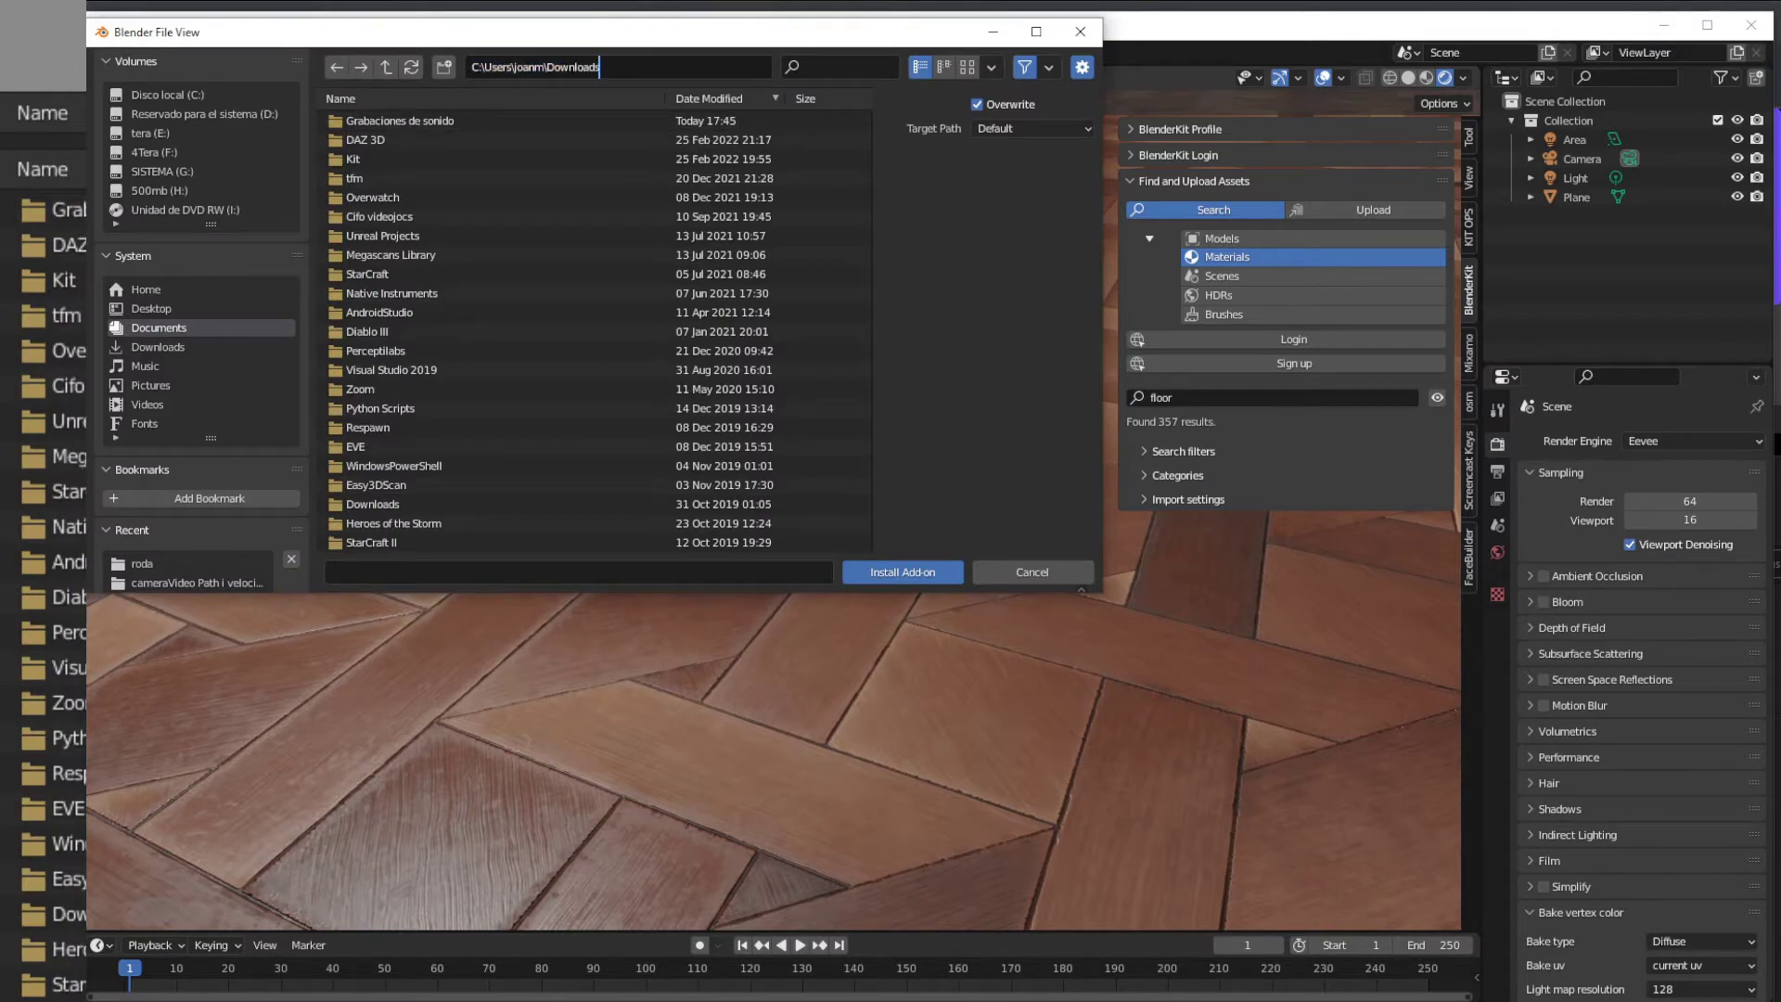
key("Return")
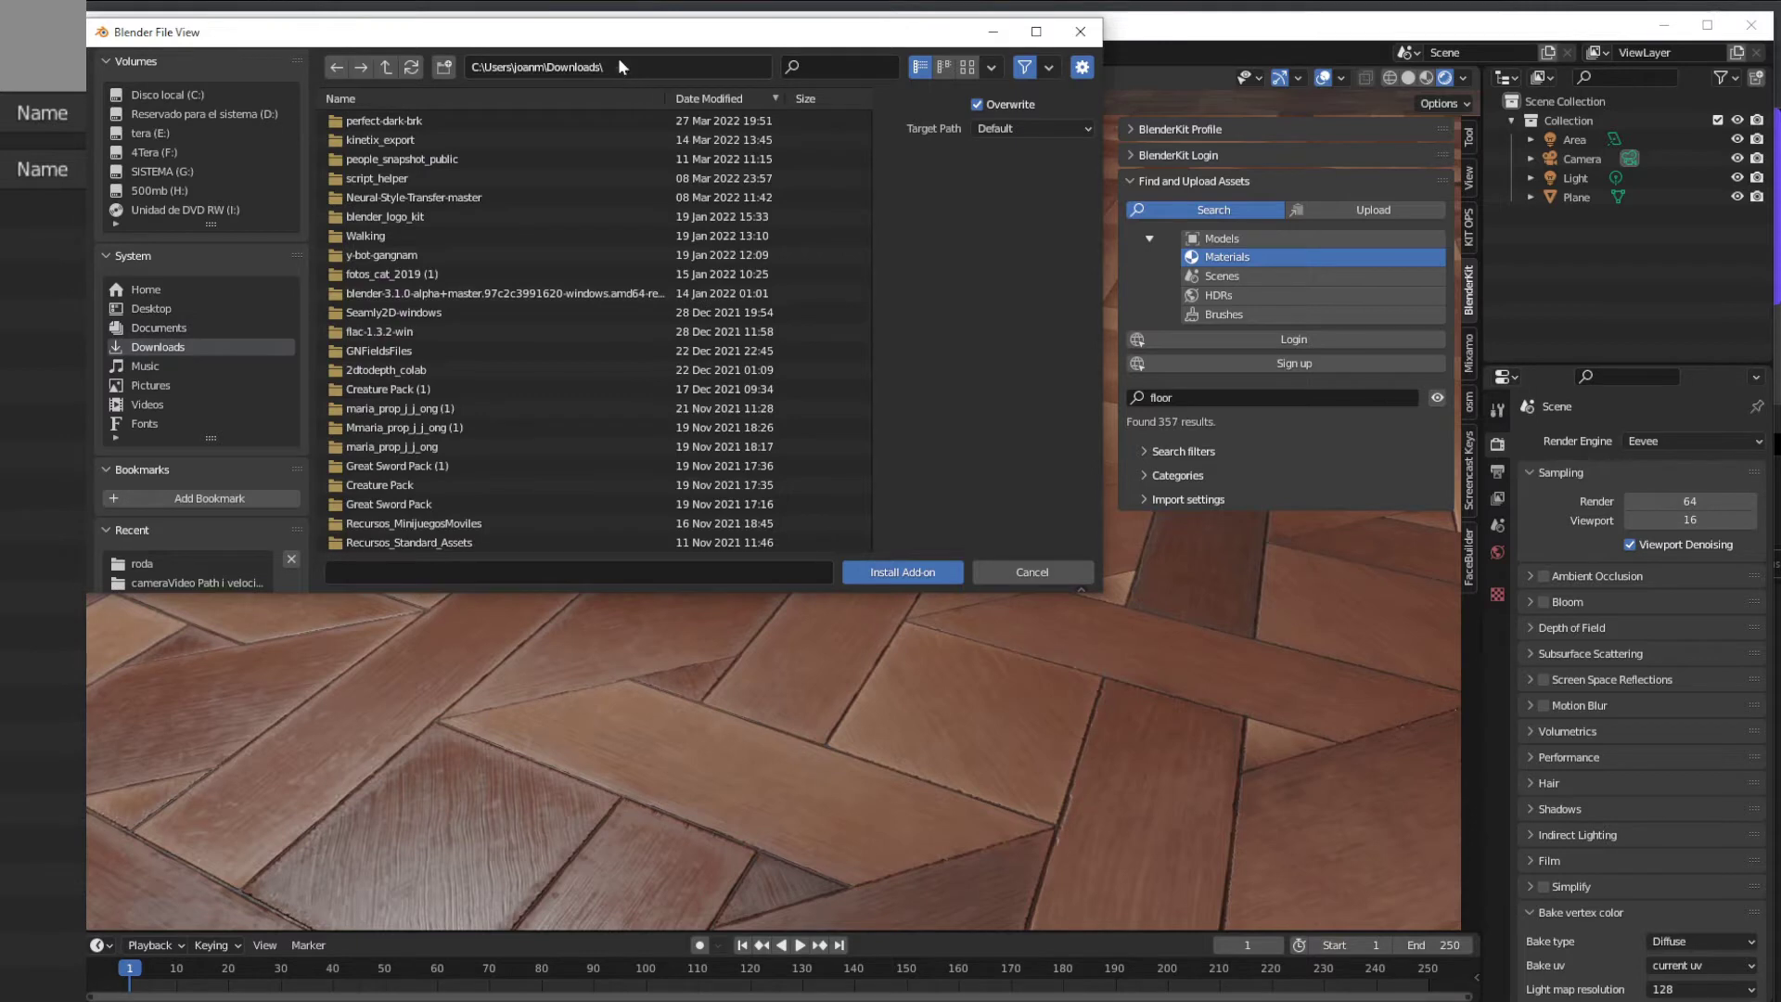
scroll(458, 314, "down", 5)
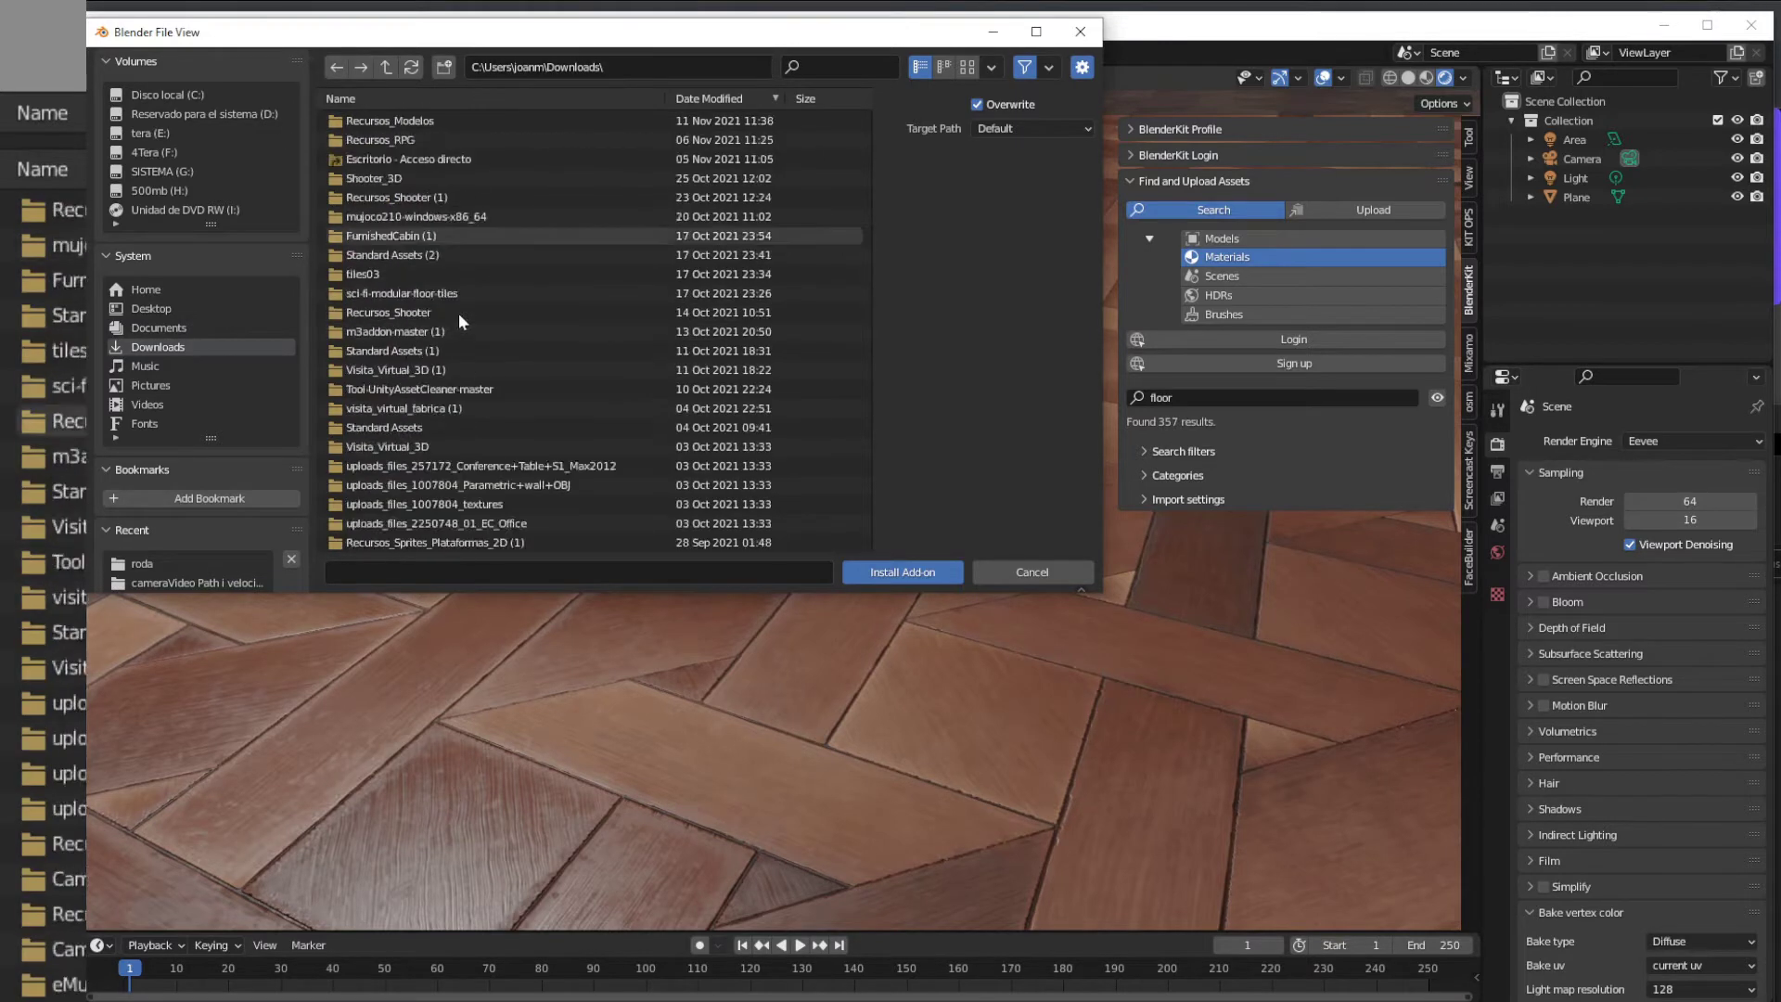
scroll(458, 313, "down", 5)
scroll(454, 314, "down", 5)
scroll(455, 313, "down", 5)
scroll(454, 314, "down", 5)
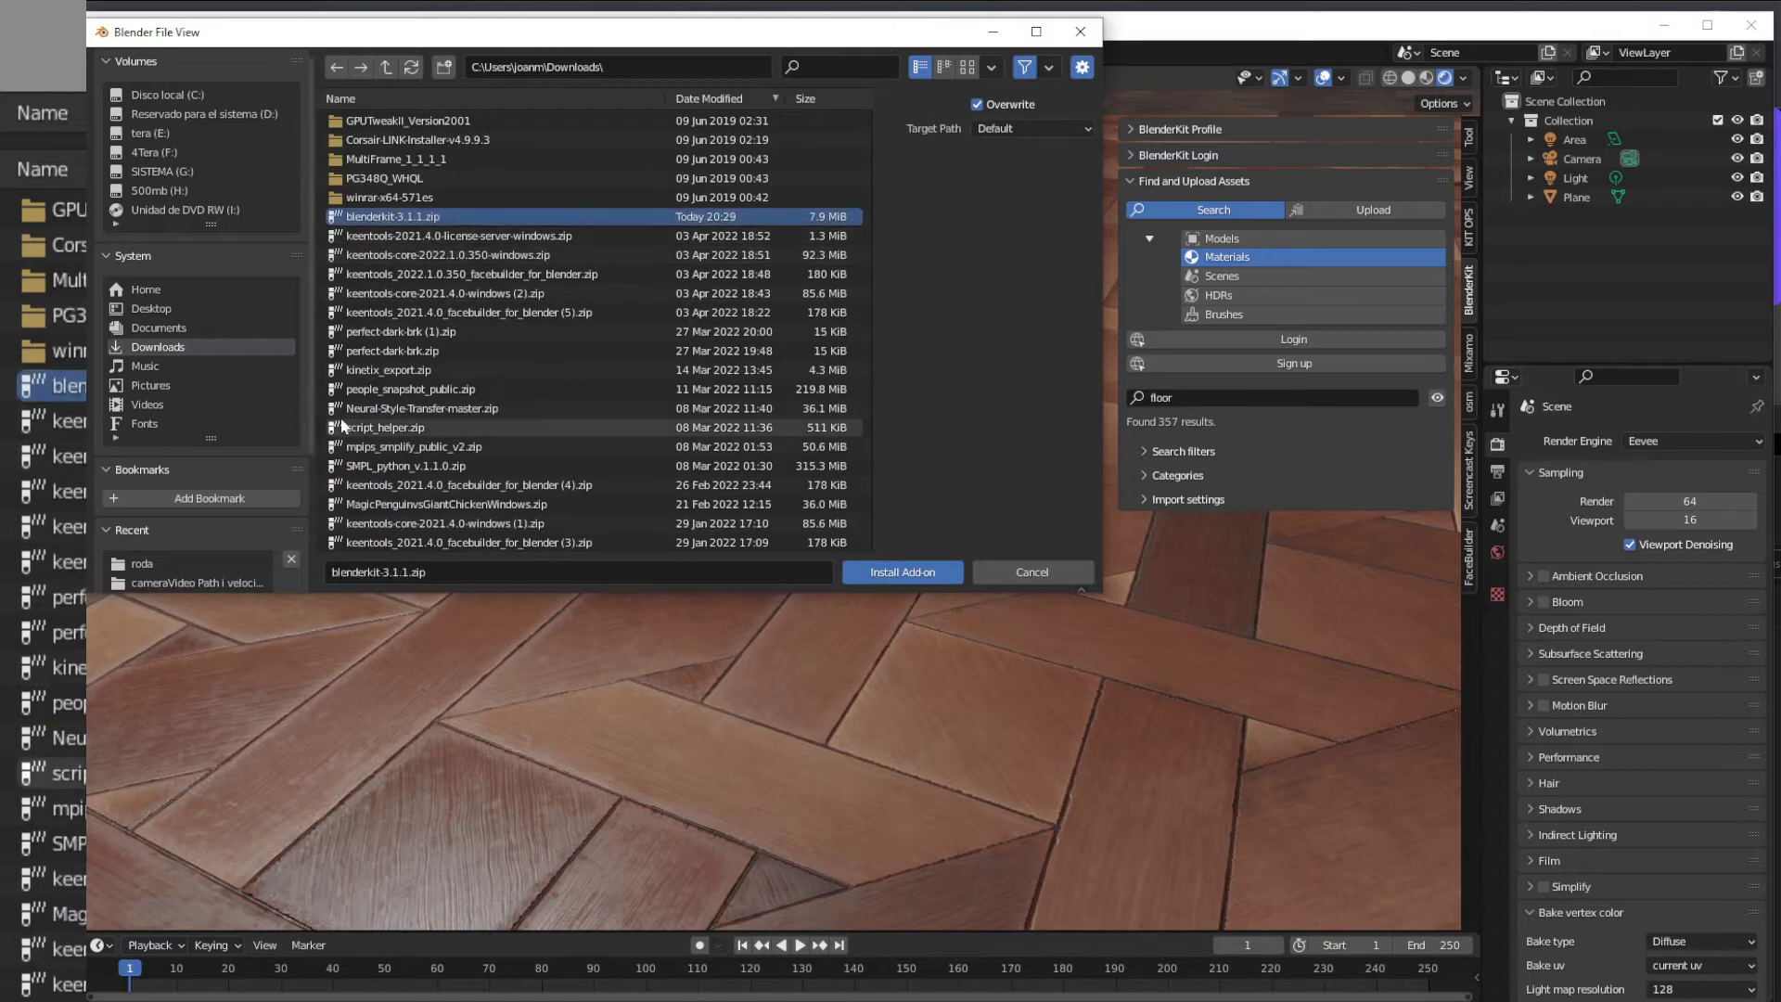
left_click(393, 223)
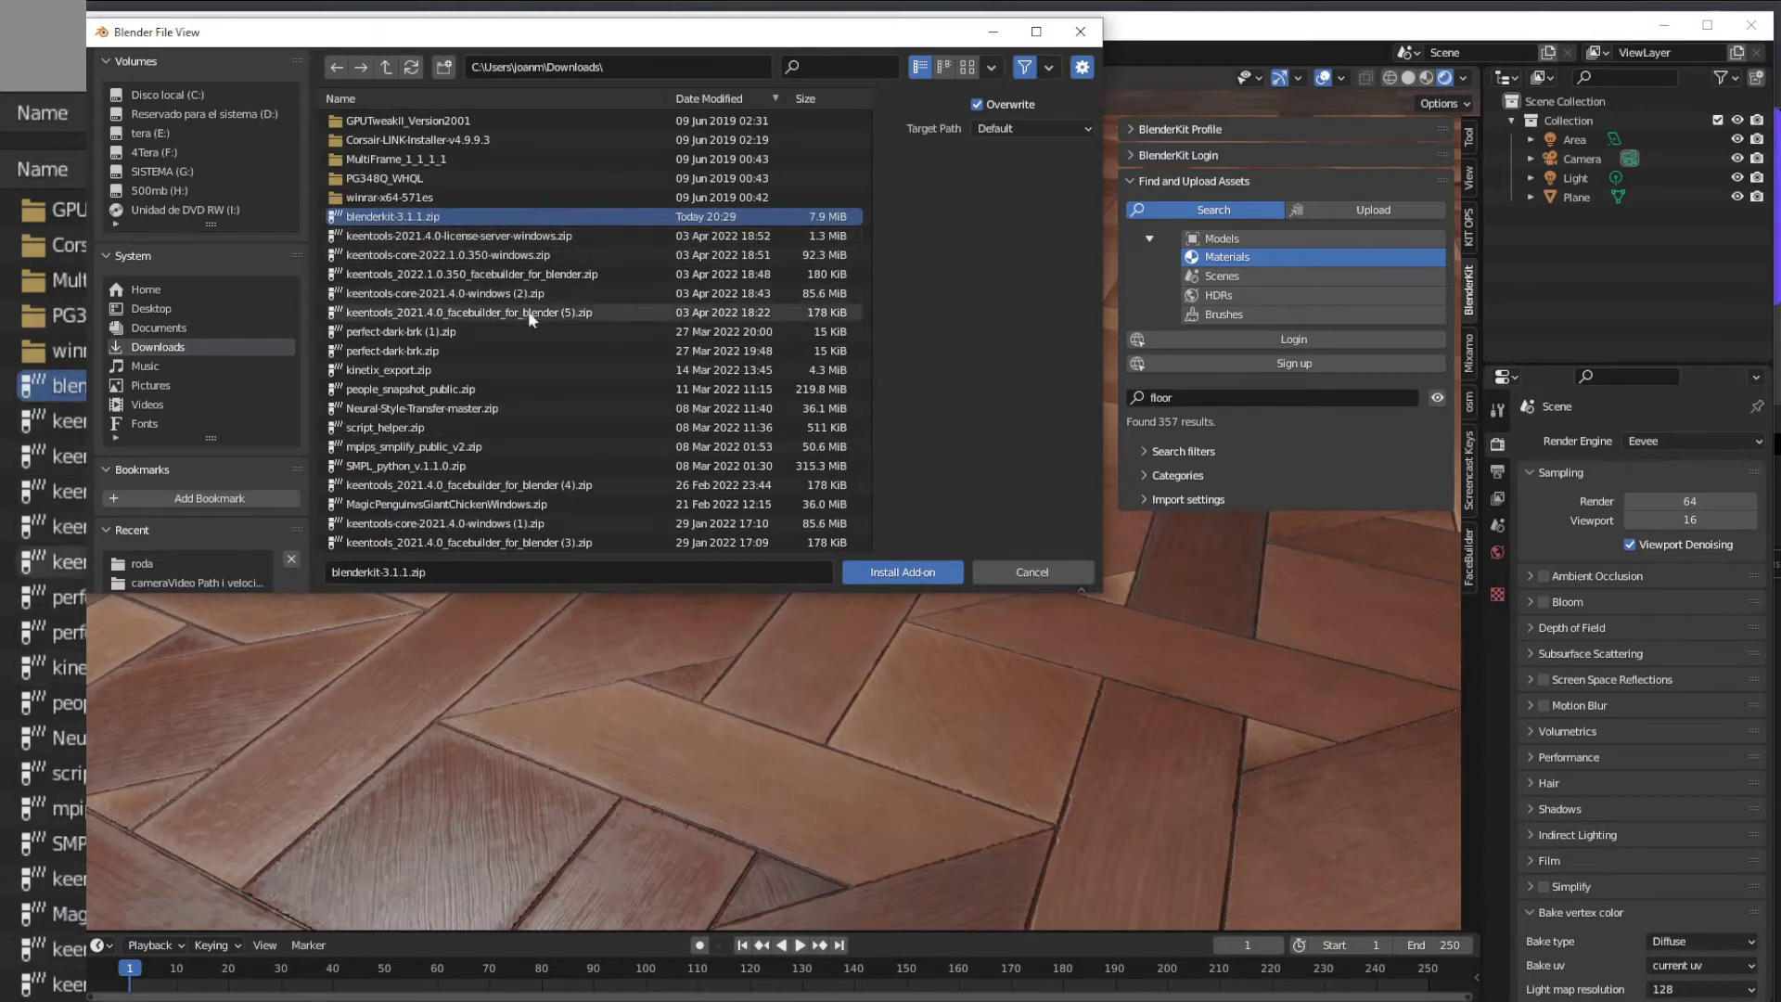
left_click(902, 578)
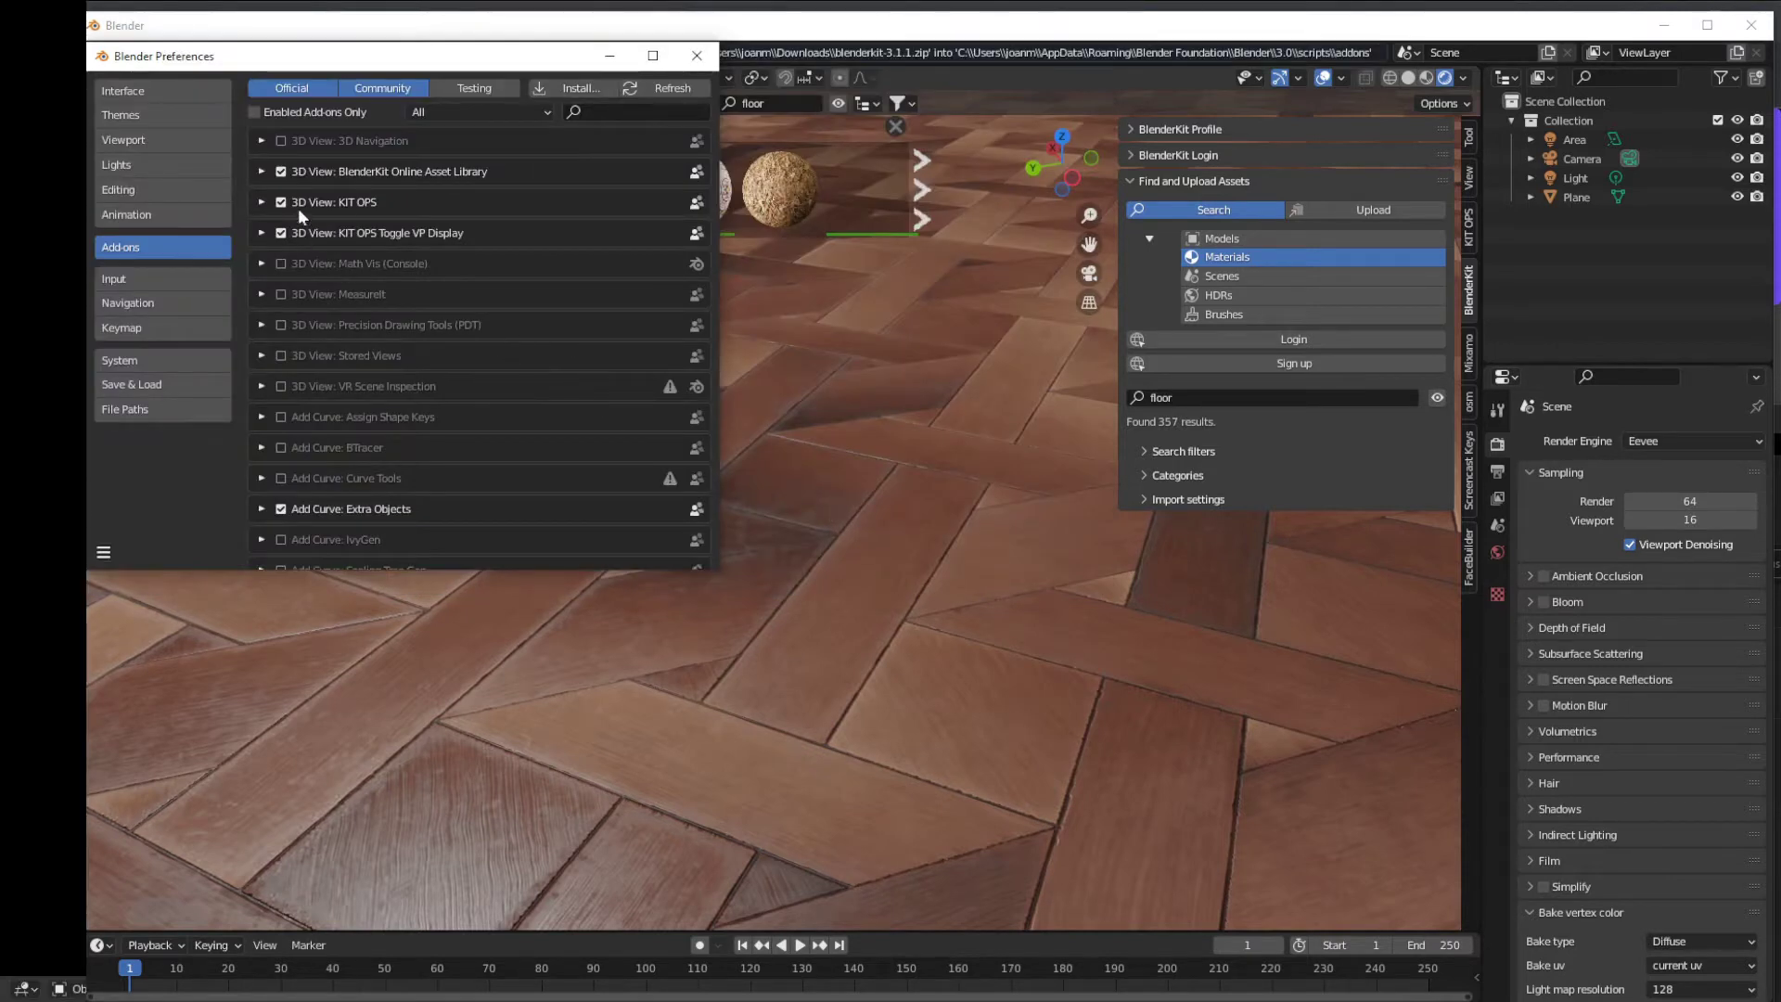
- Filter the add-on list by the search term 'blender'
left_click(637, 114)
type("blend")
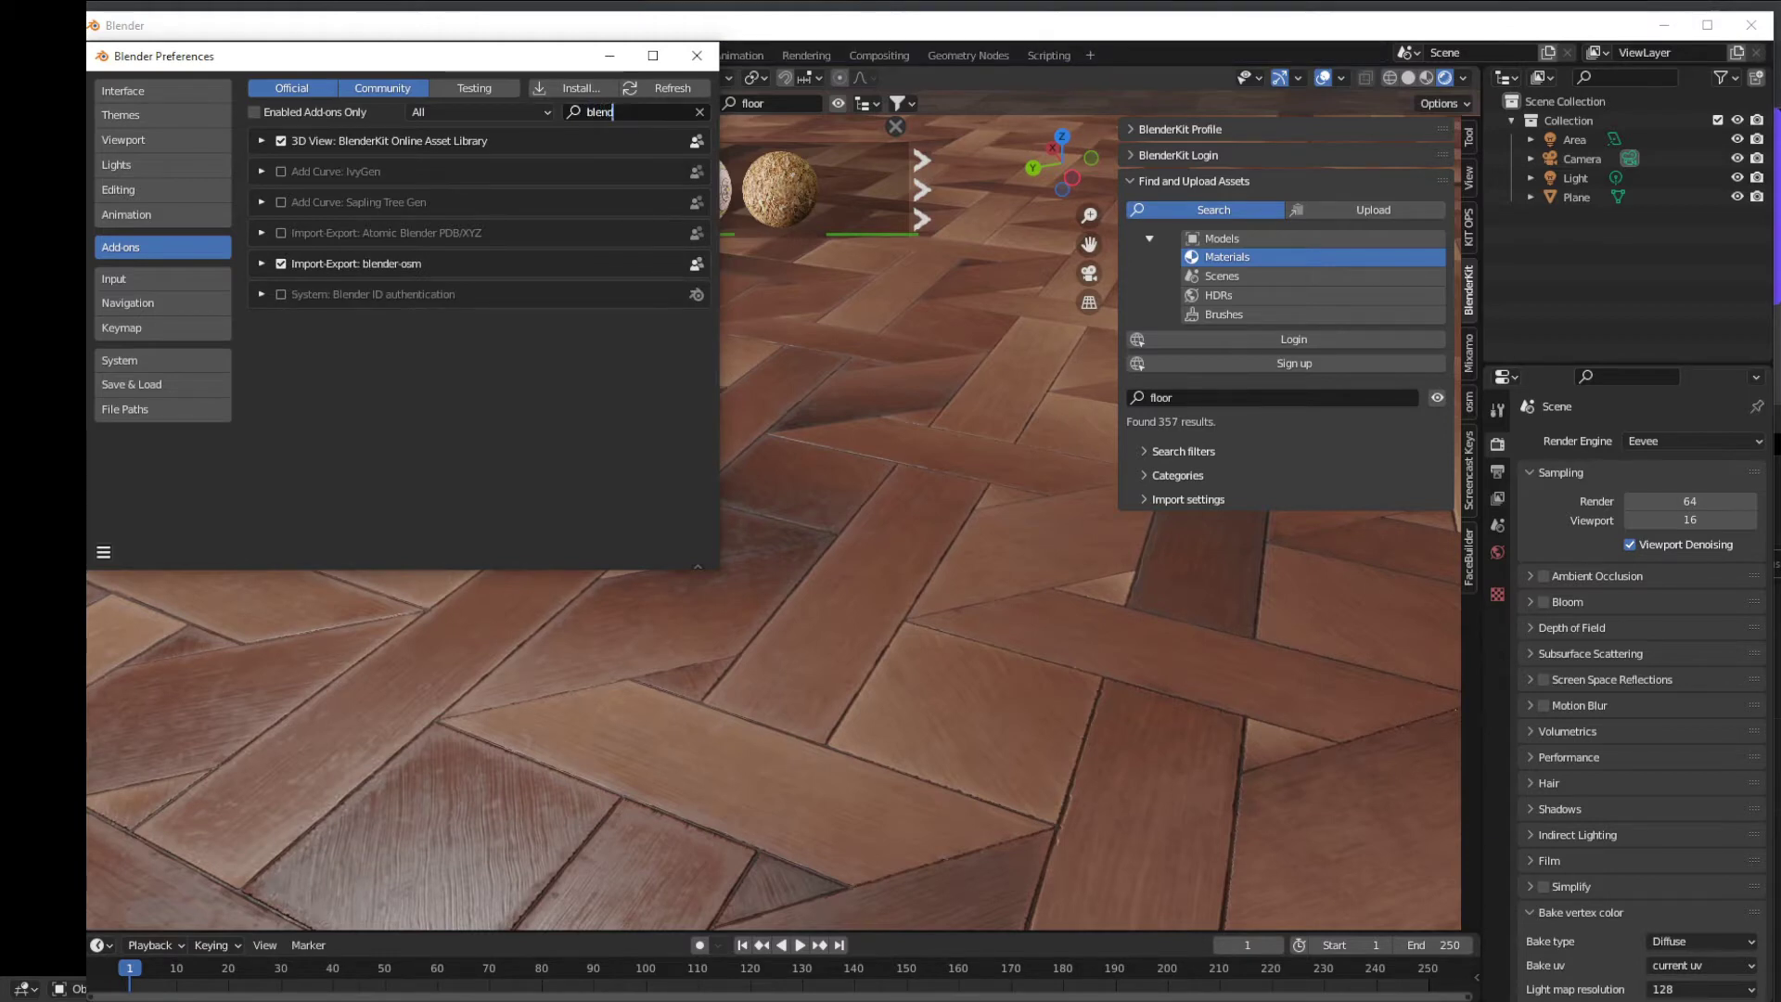
key("BackSpace")
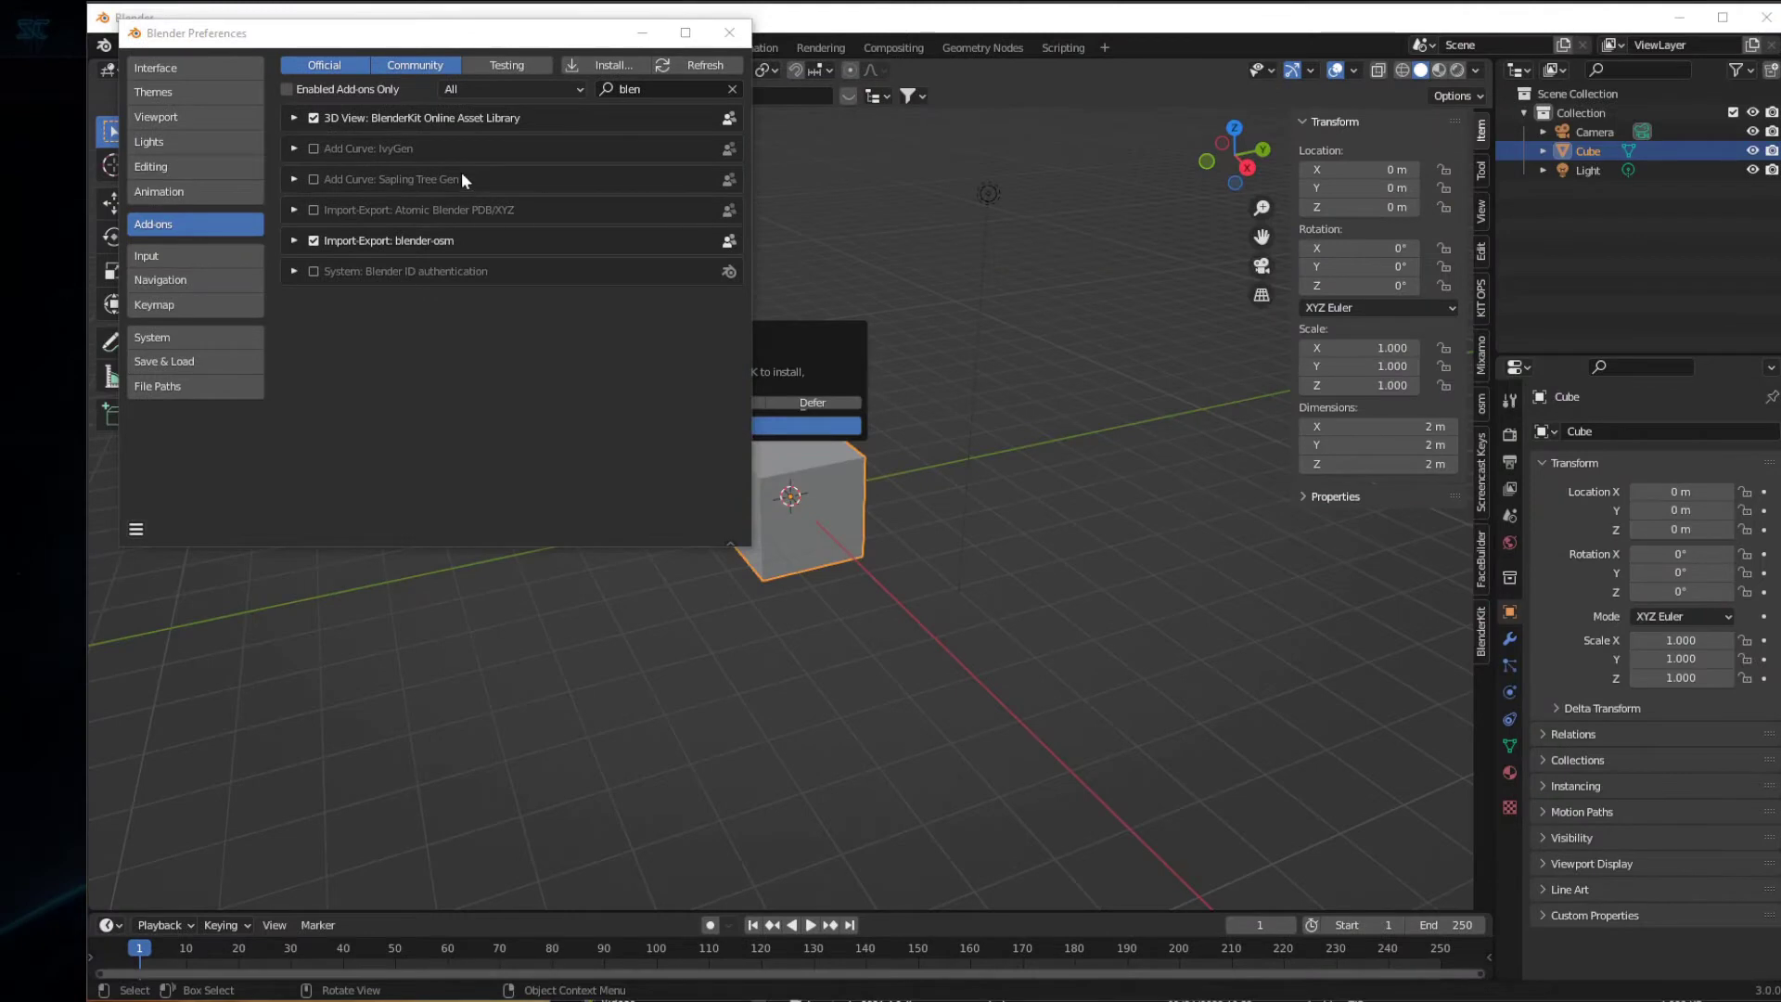
left_click(663, 89)
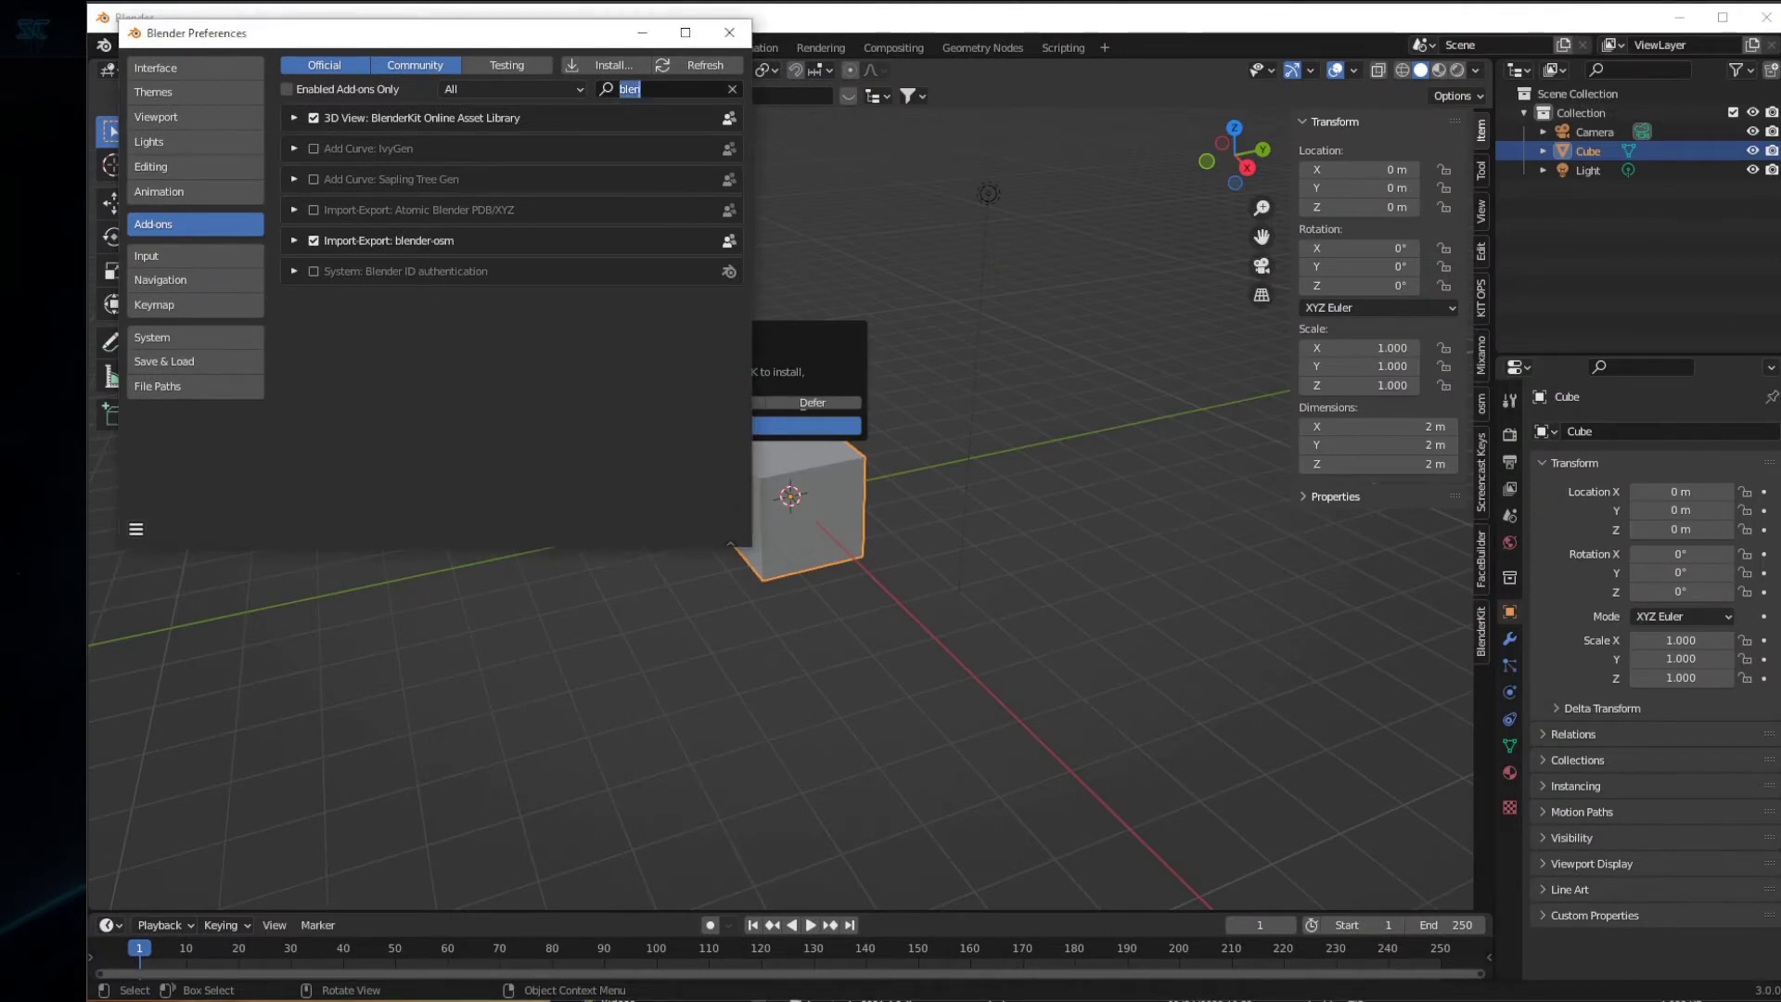
key("End")
type("der")
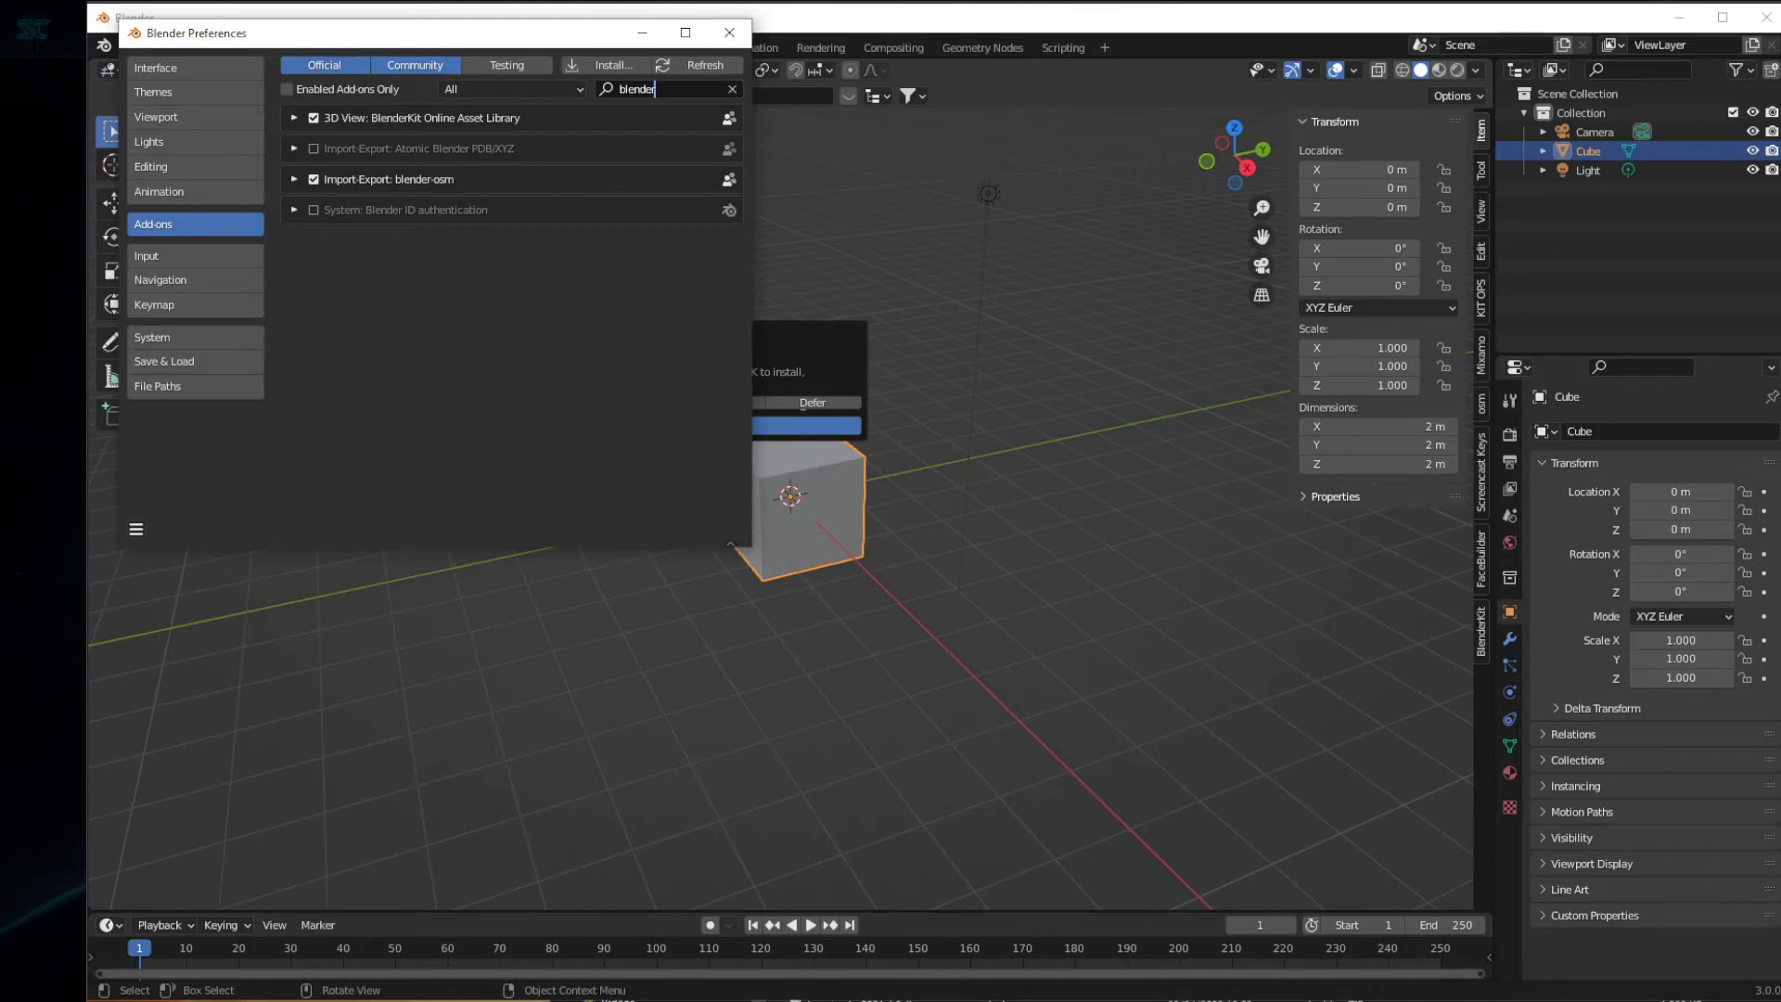
key("Return")
- Toggle the BlenderKit Online Asset Library add-on off and on, then dismiss its welcome message
left_click(314, 118)
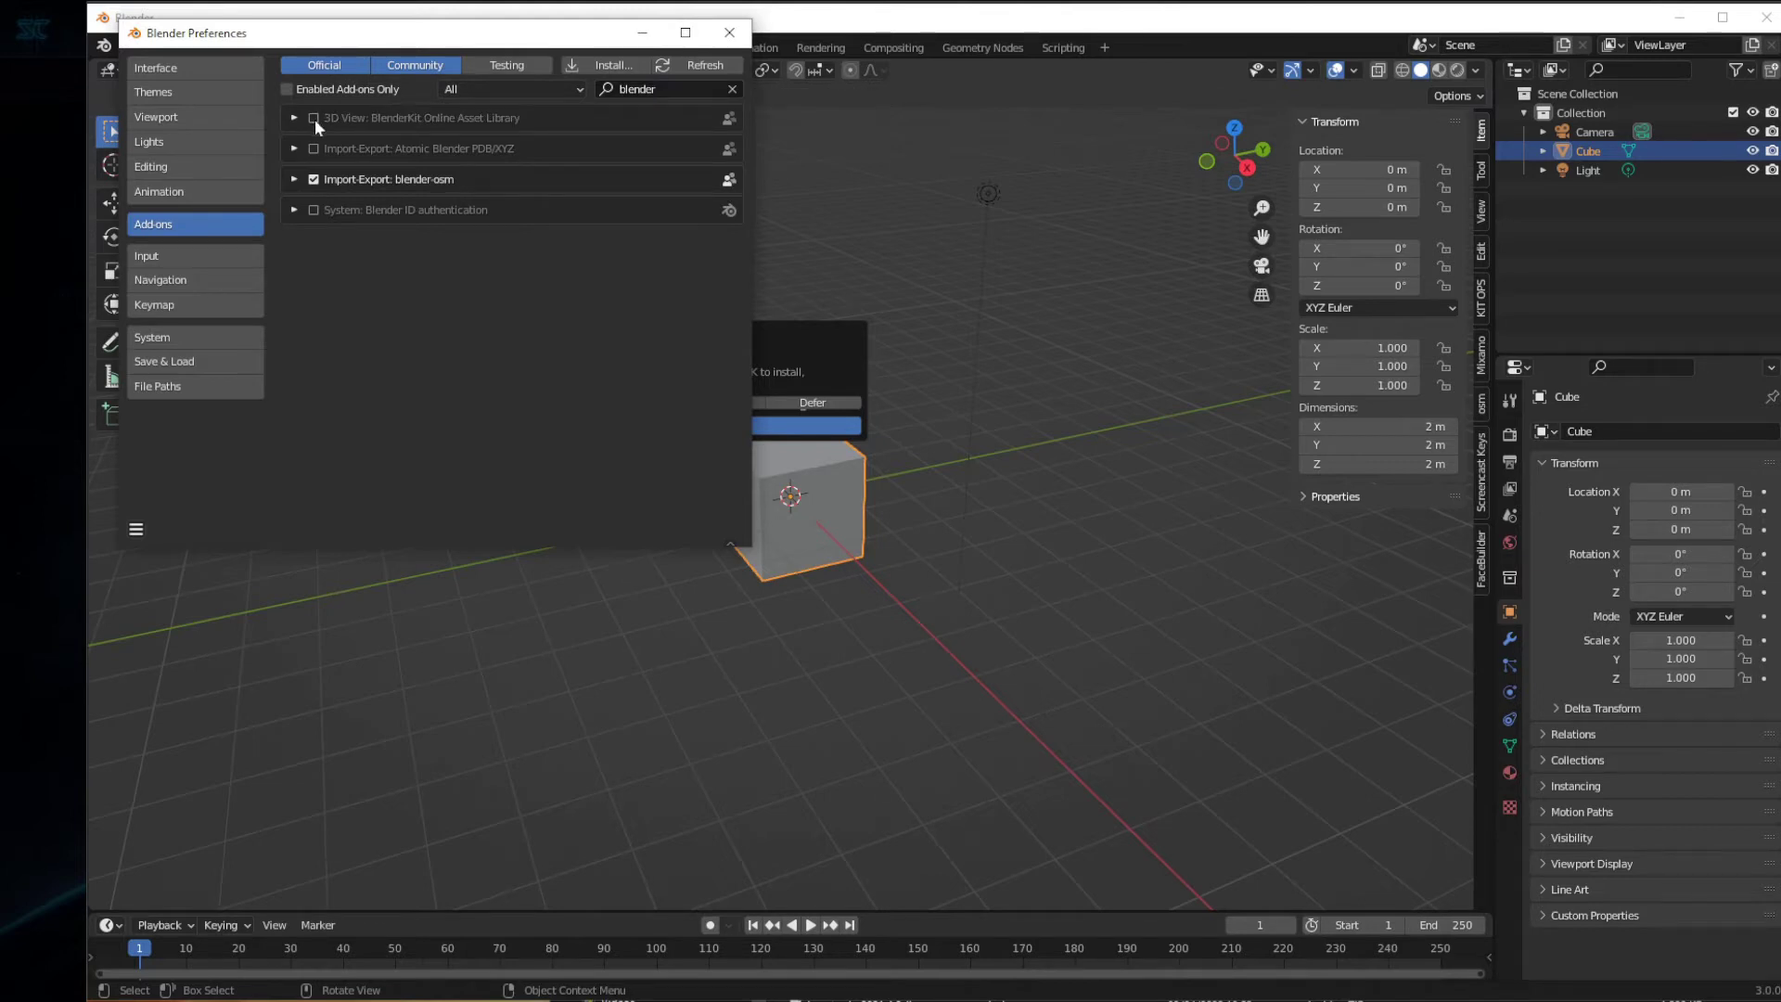
left_click(315, 118)
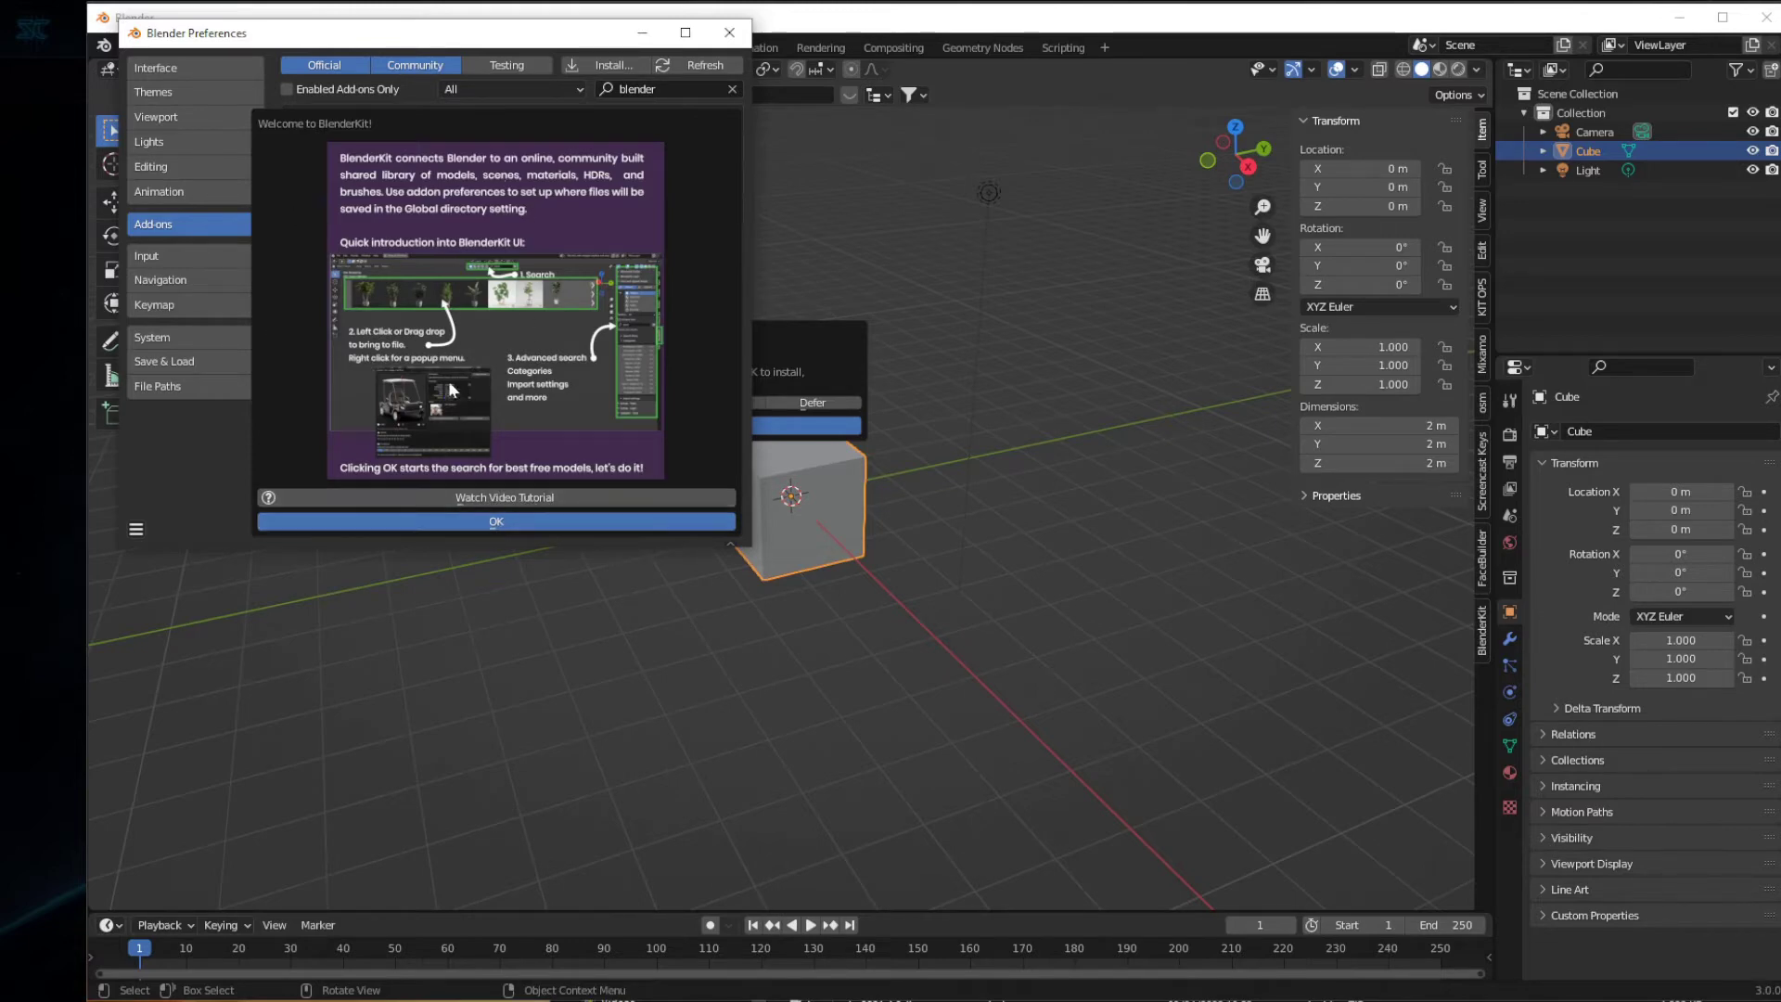
left_click(497, 521)
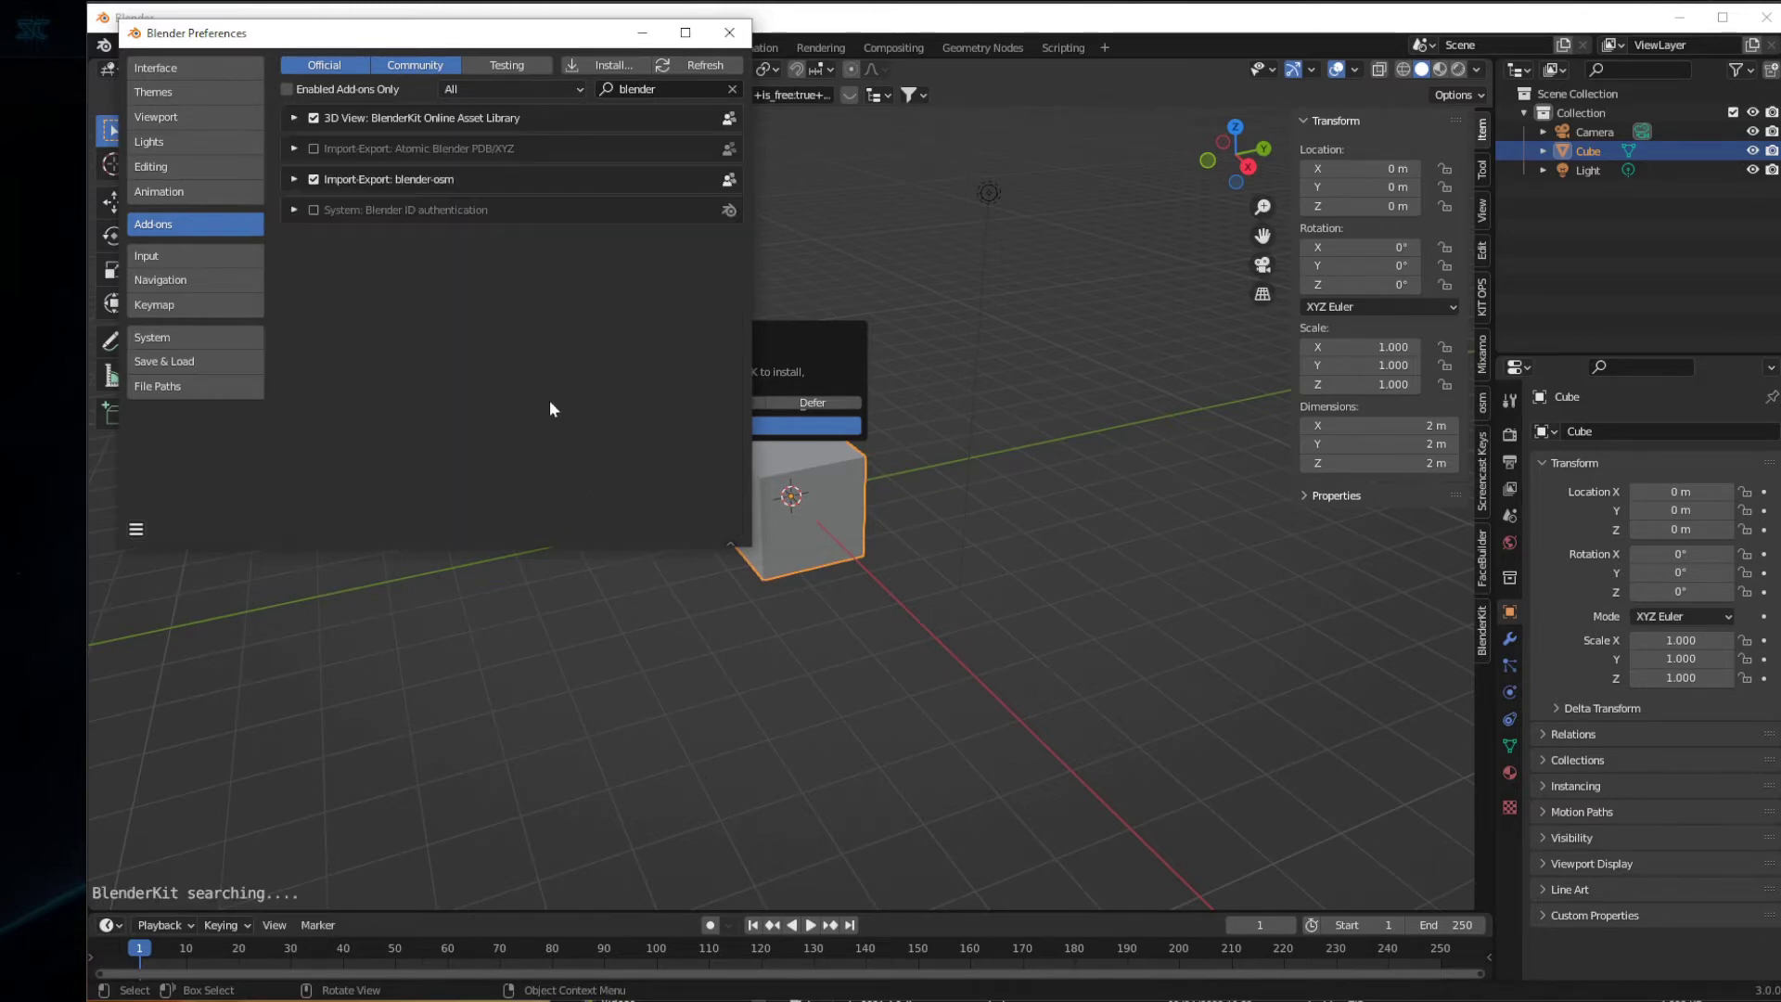
- Close Preferences, dismiss the startup screen and deselect the cube
left_click(728, 34)
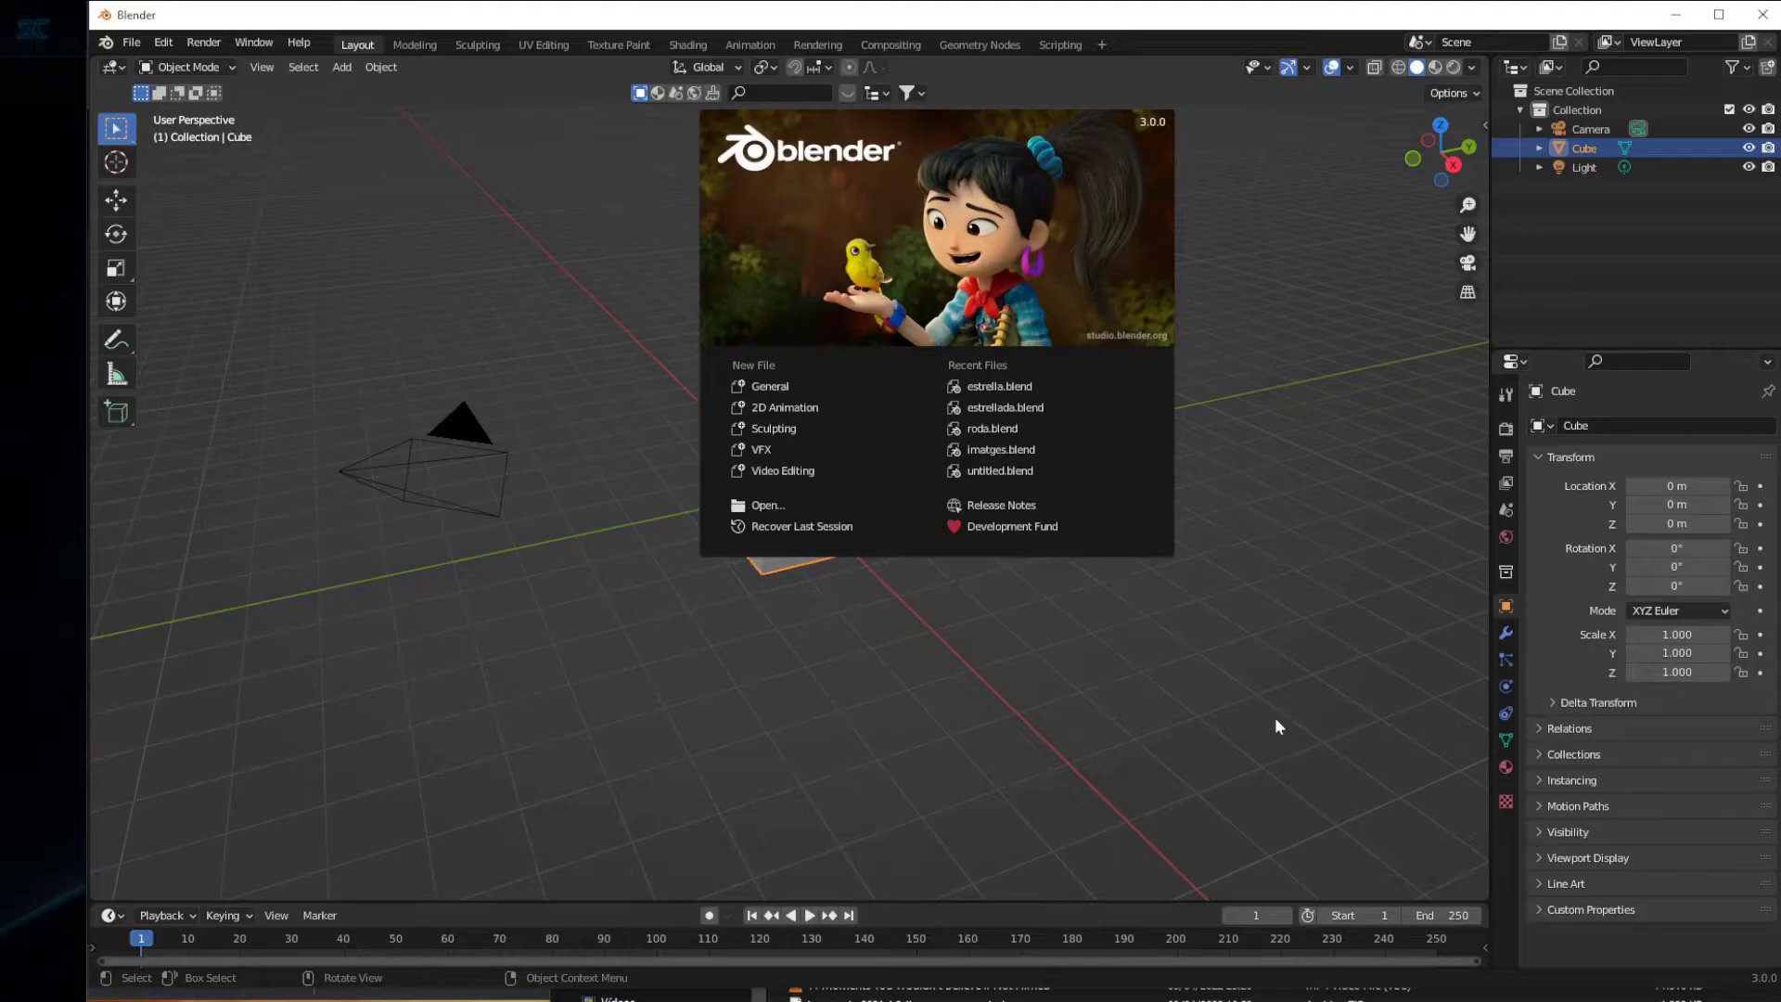
left_click(1280, 705)
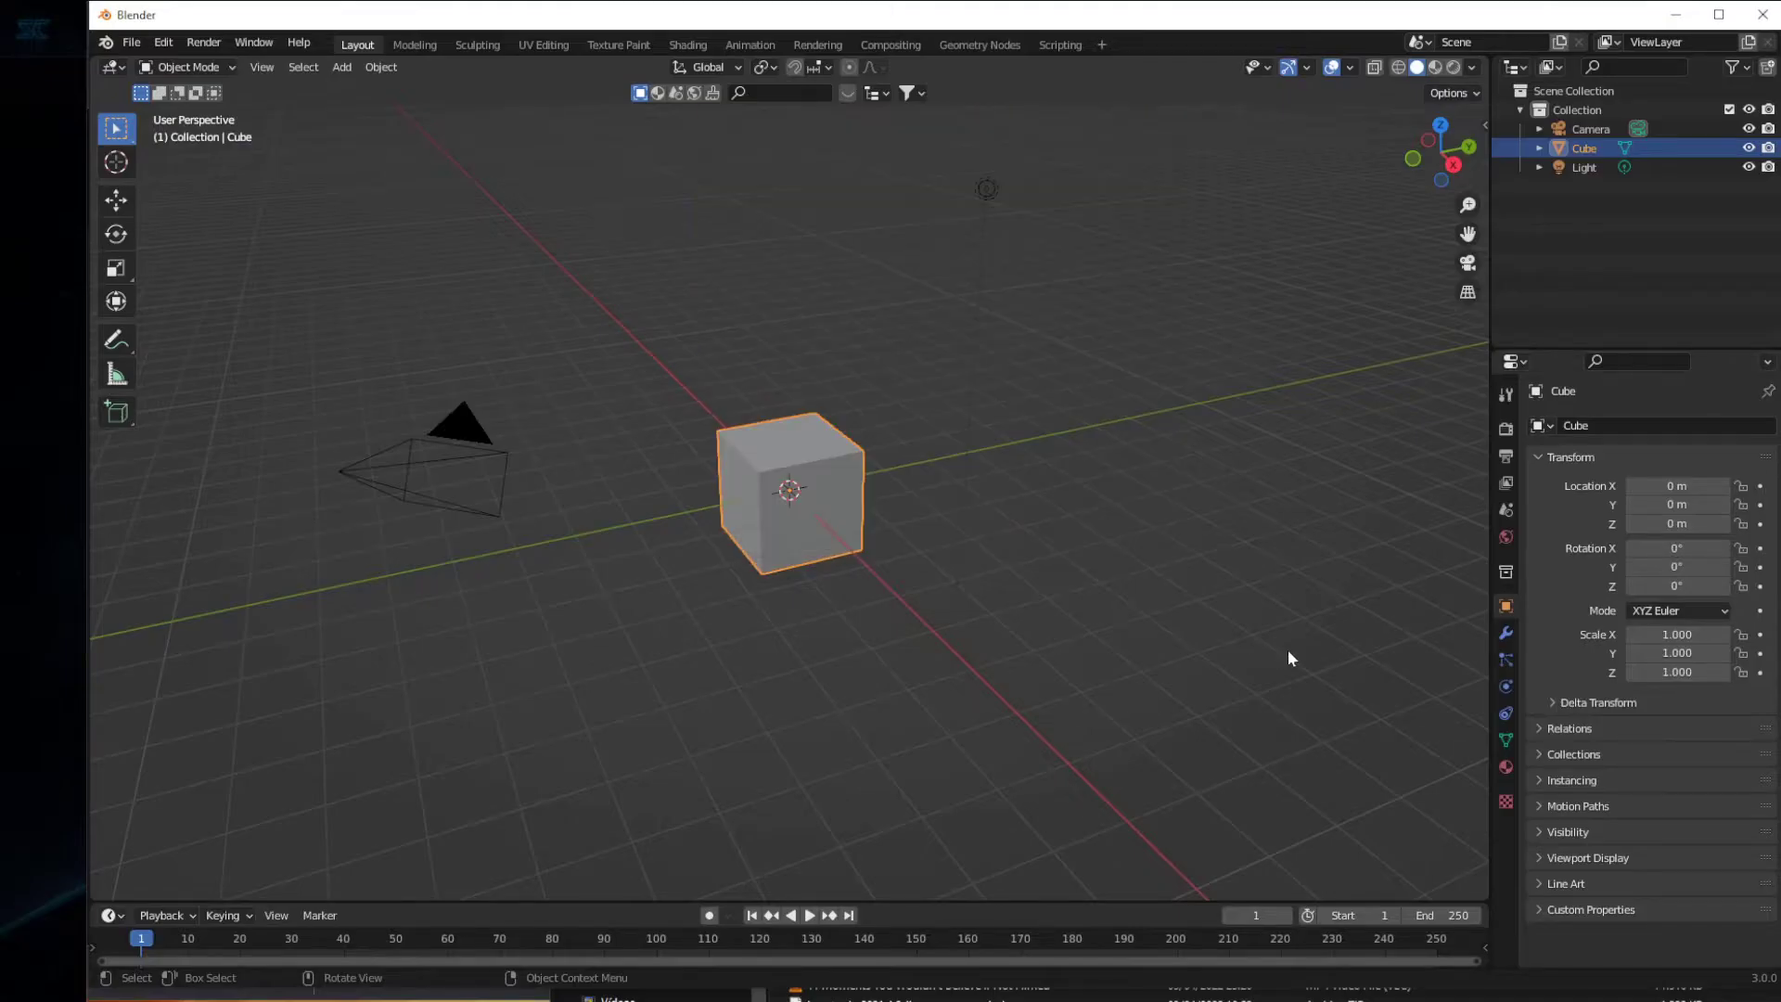
left_click(1371, 303)
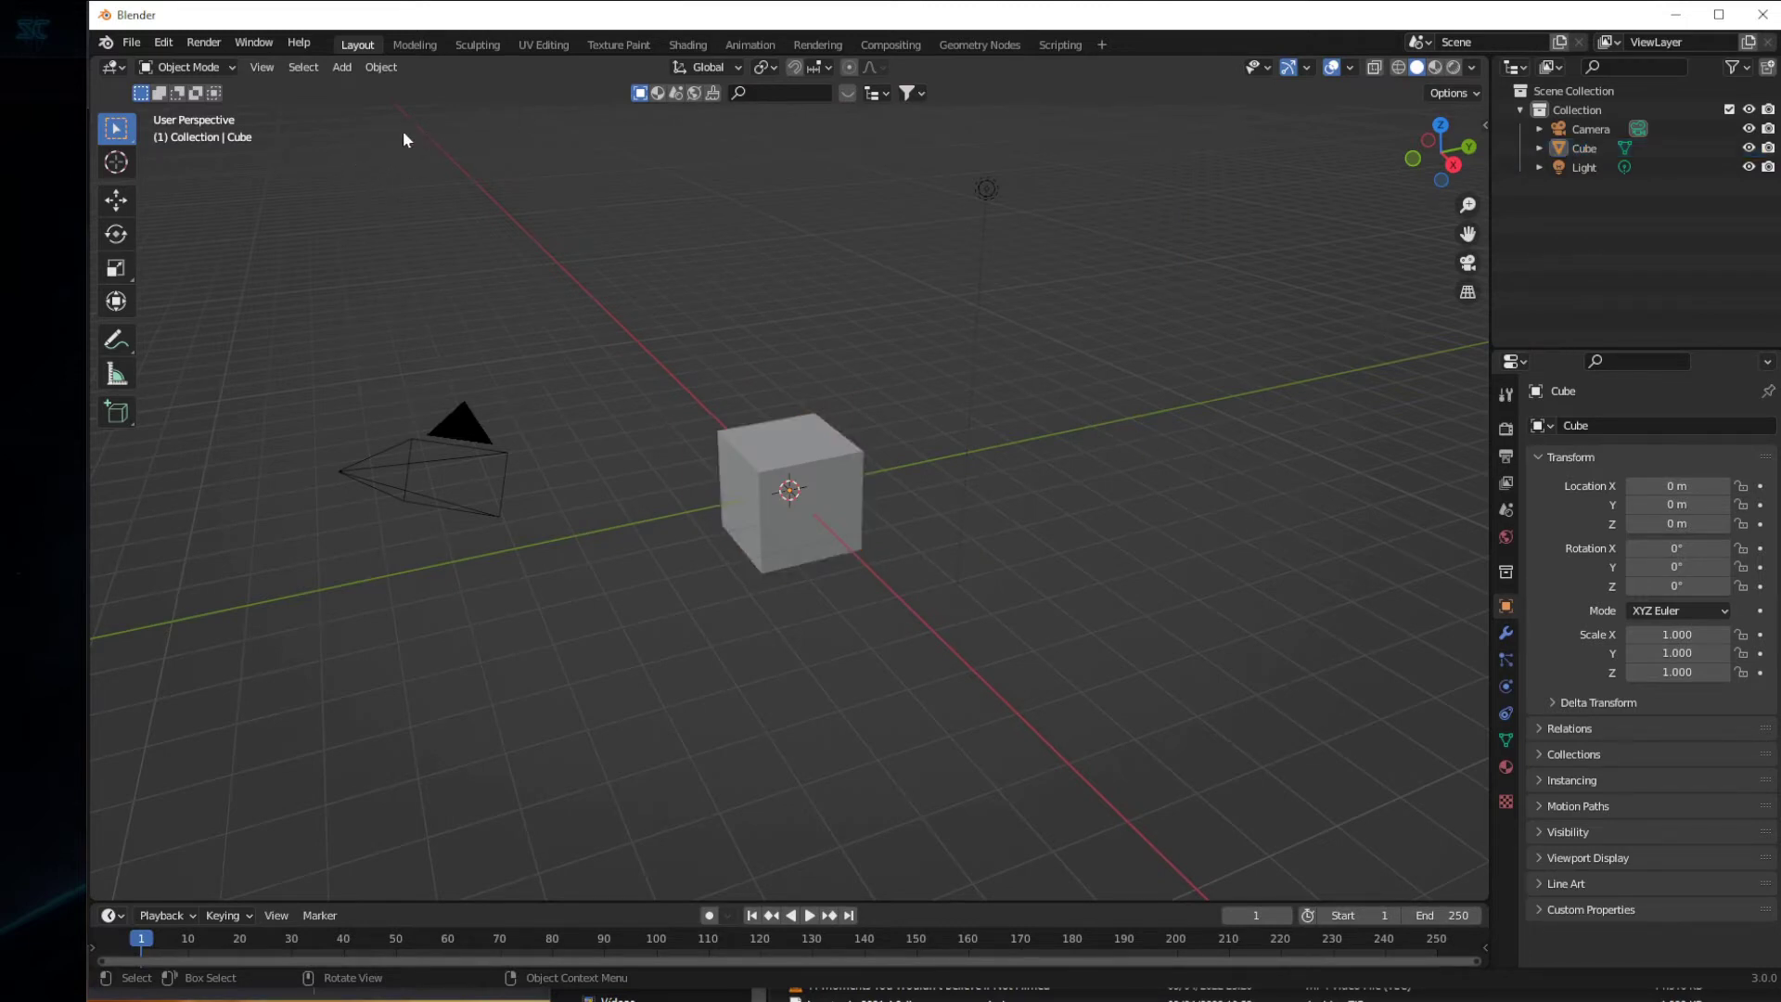
- Show the N sidebar's BlenderKit tab and start the BlenderKit Login in the browser
key("n")
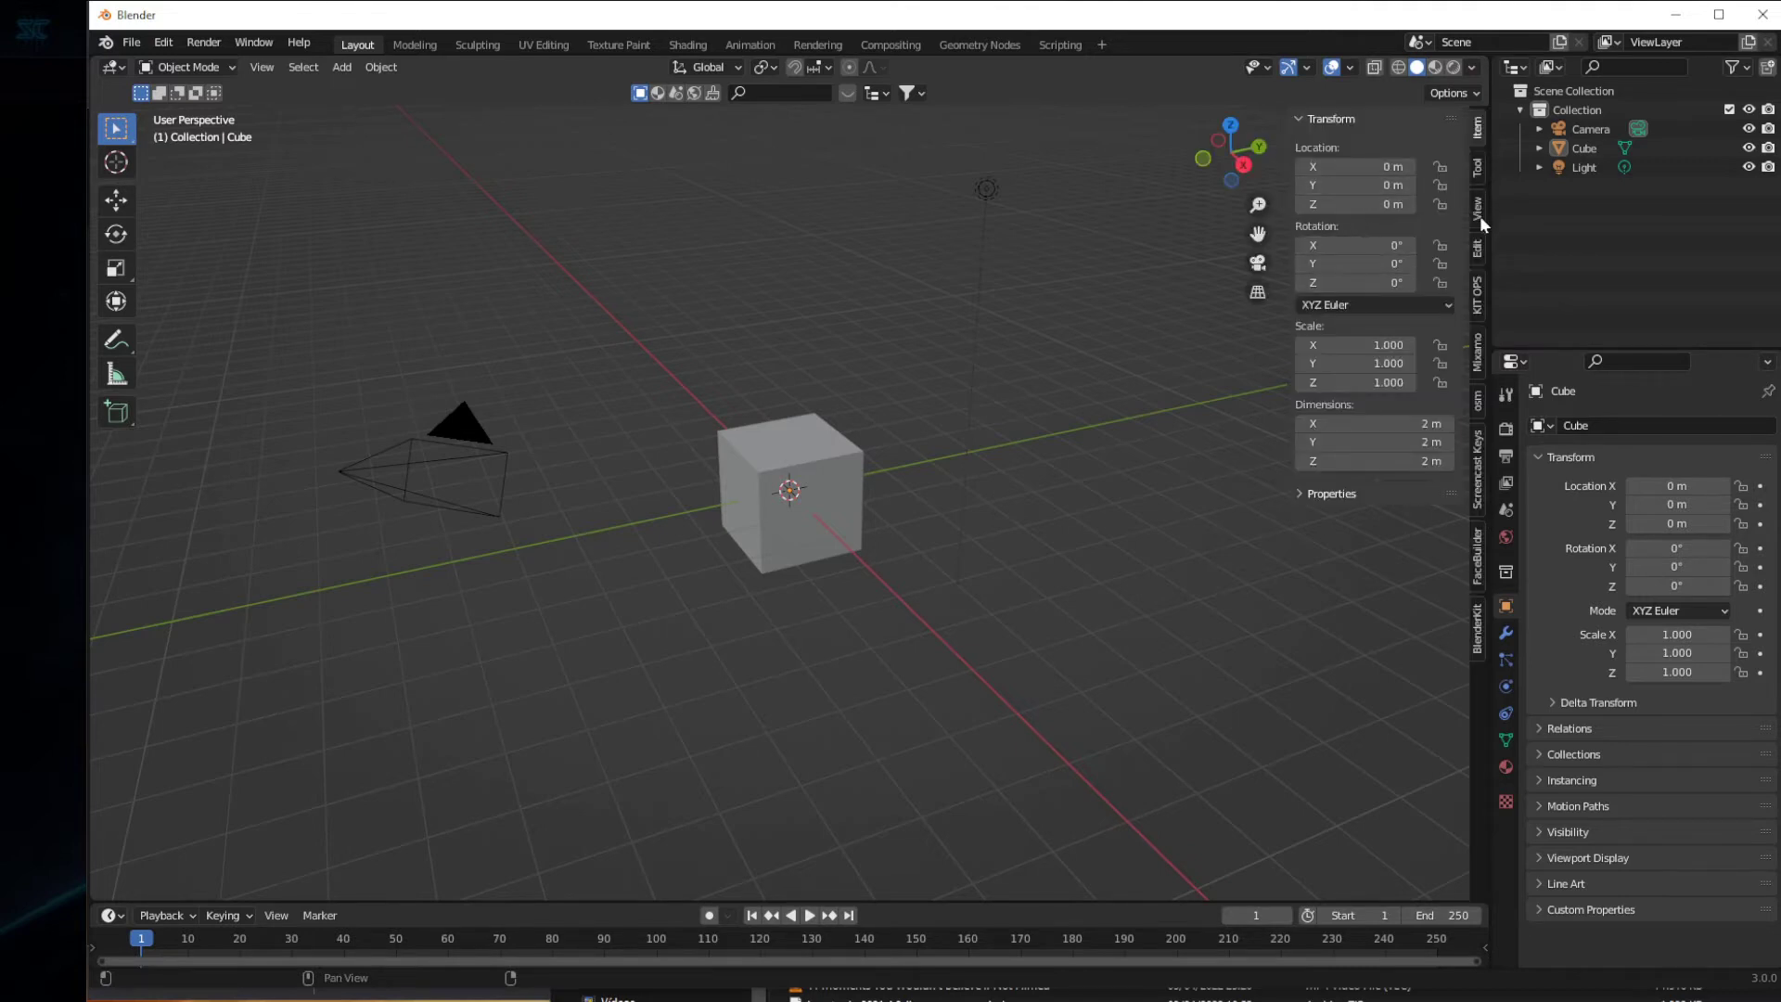
left_click(1479, 640)
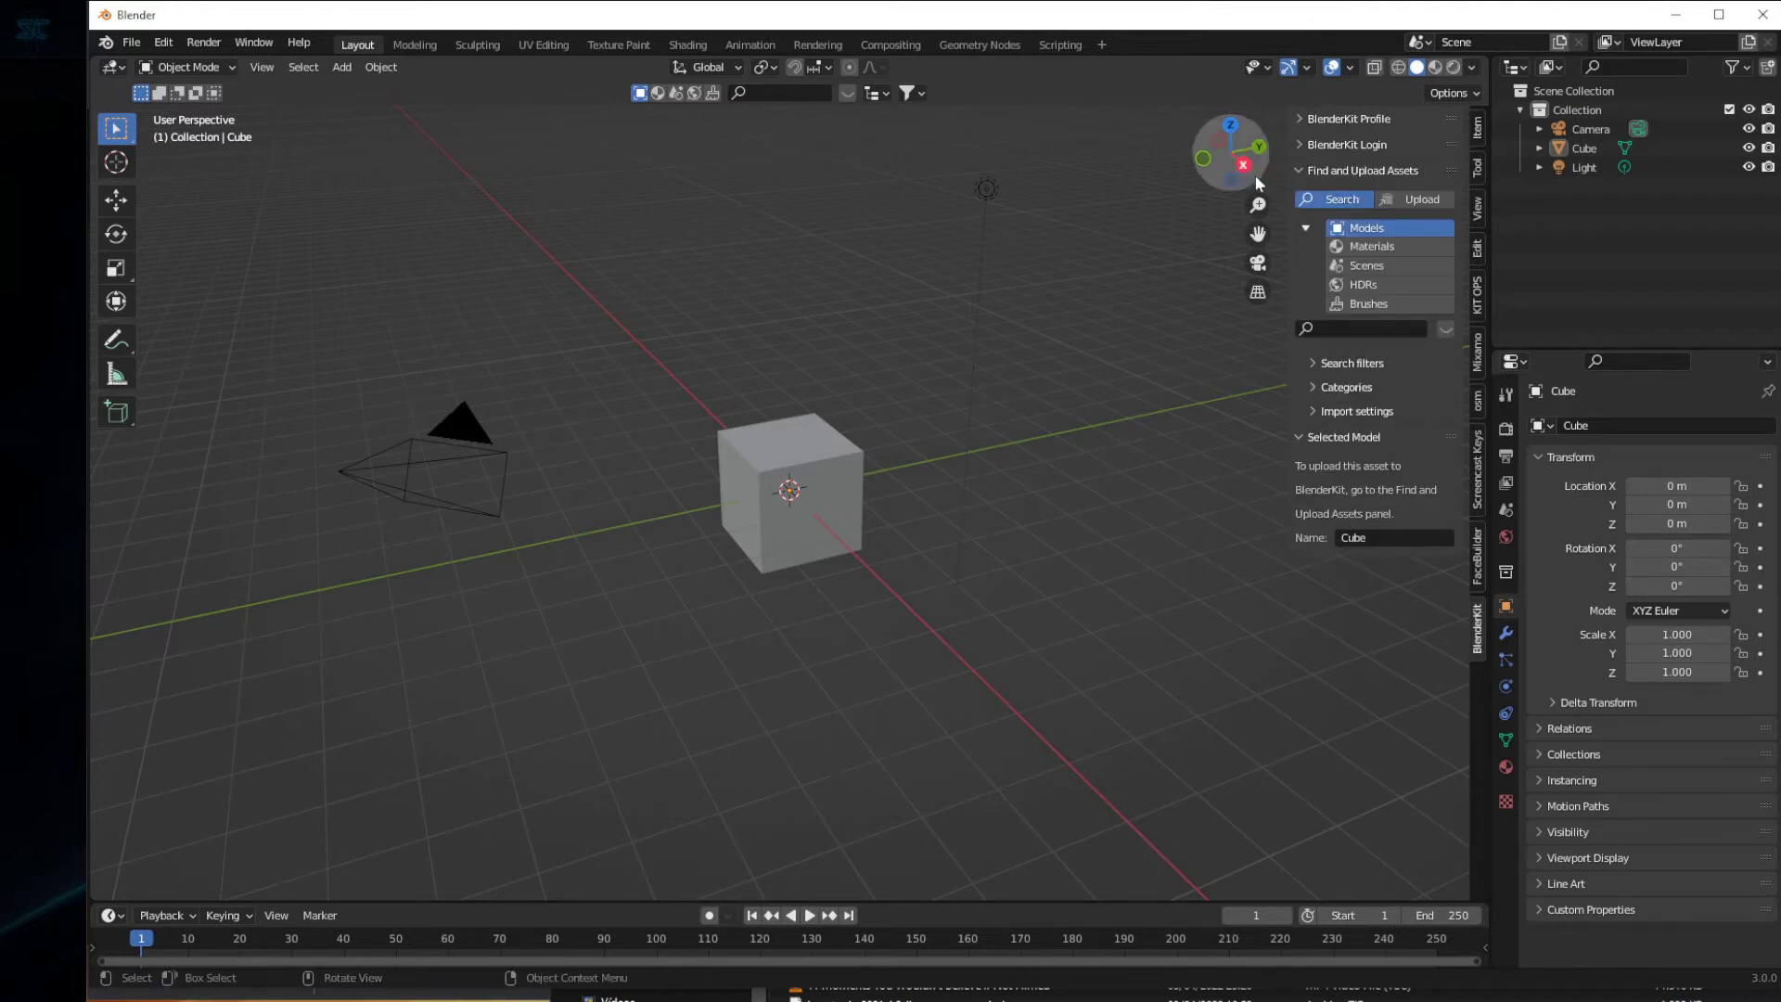
left_click(1320, 150)
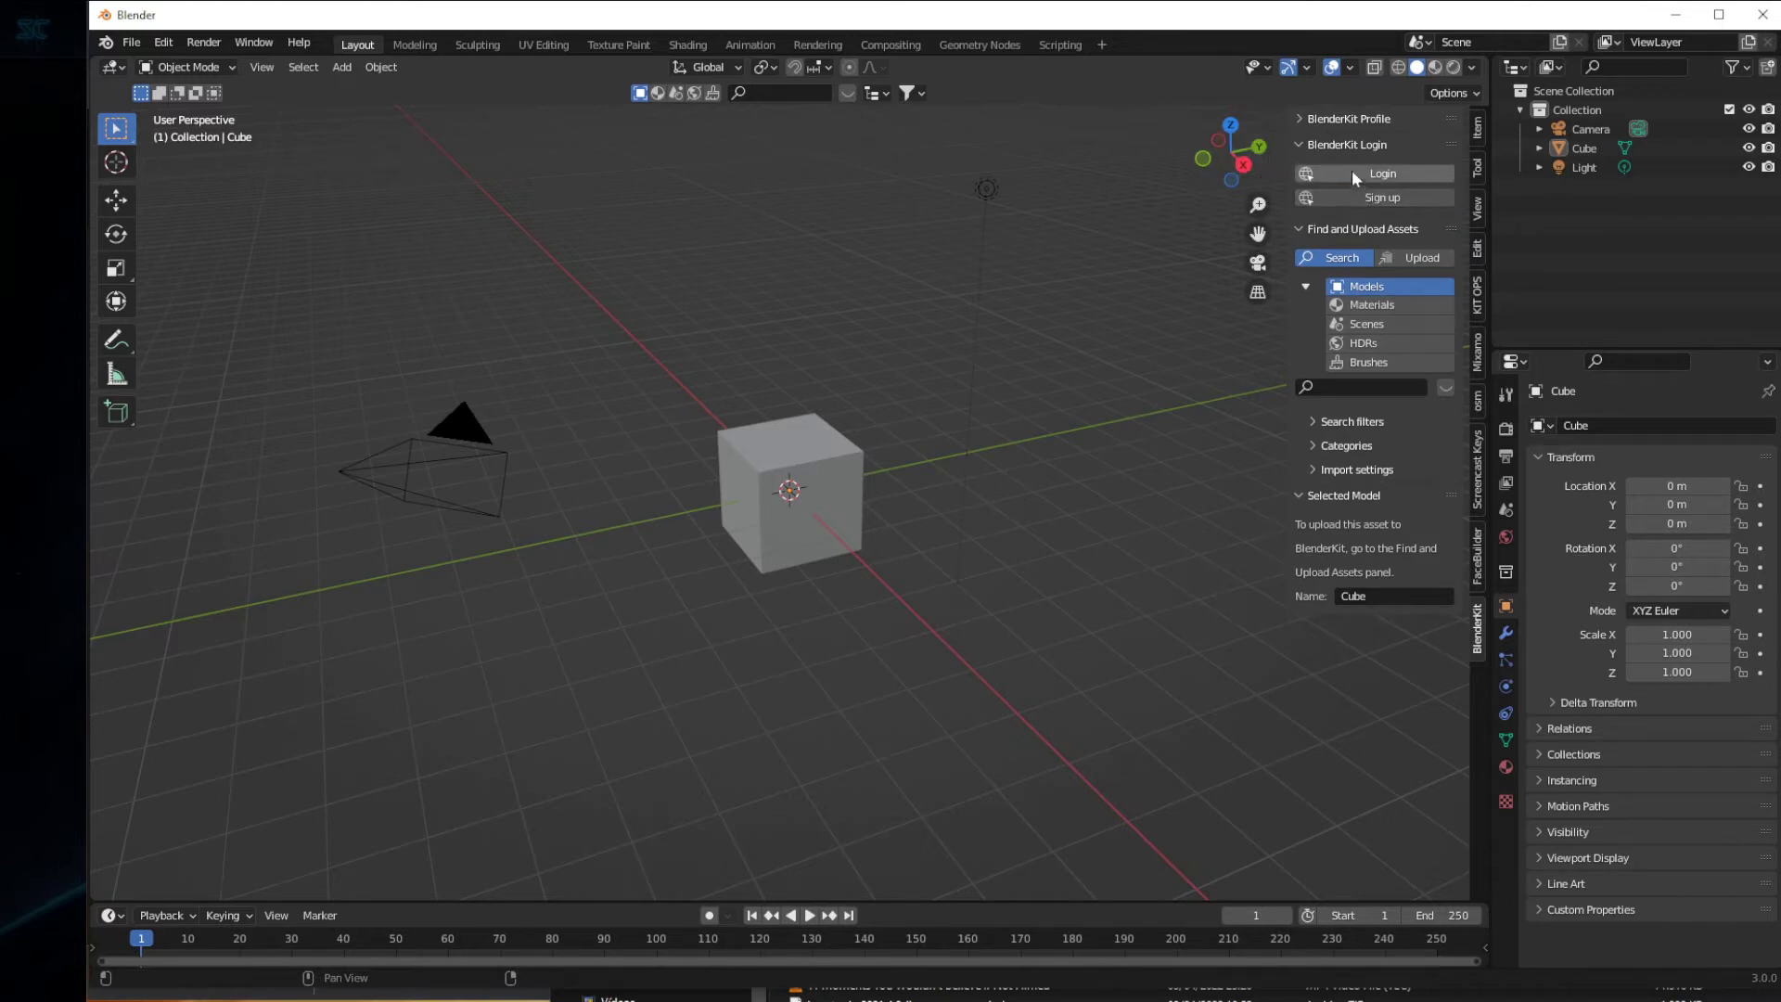
left_click(1352, 172)
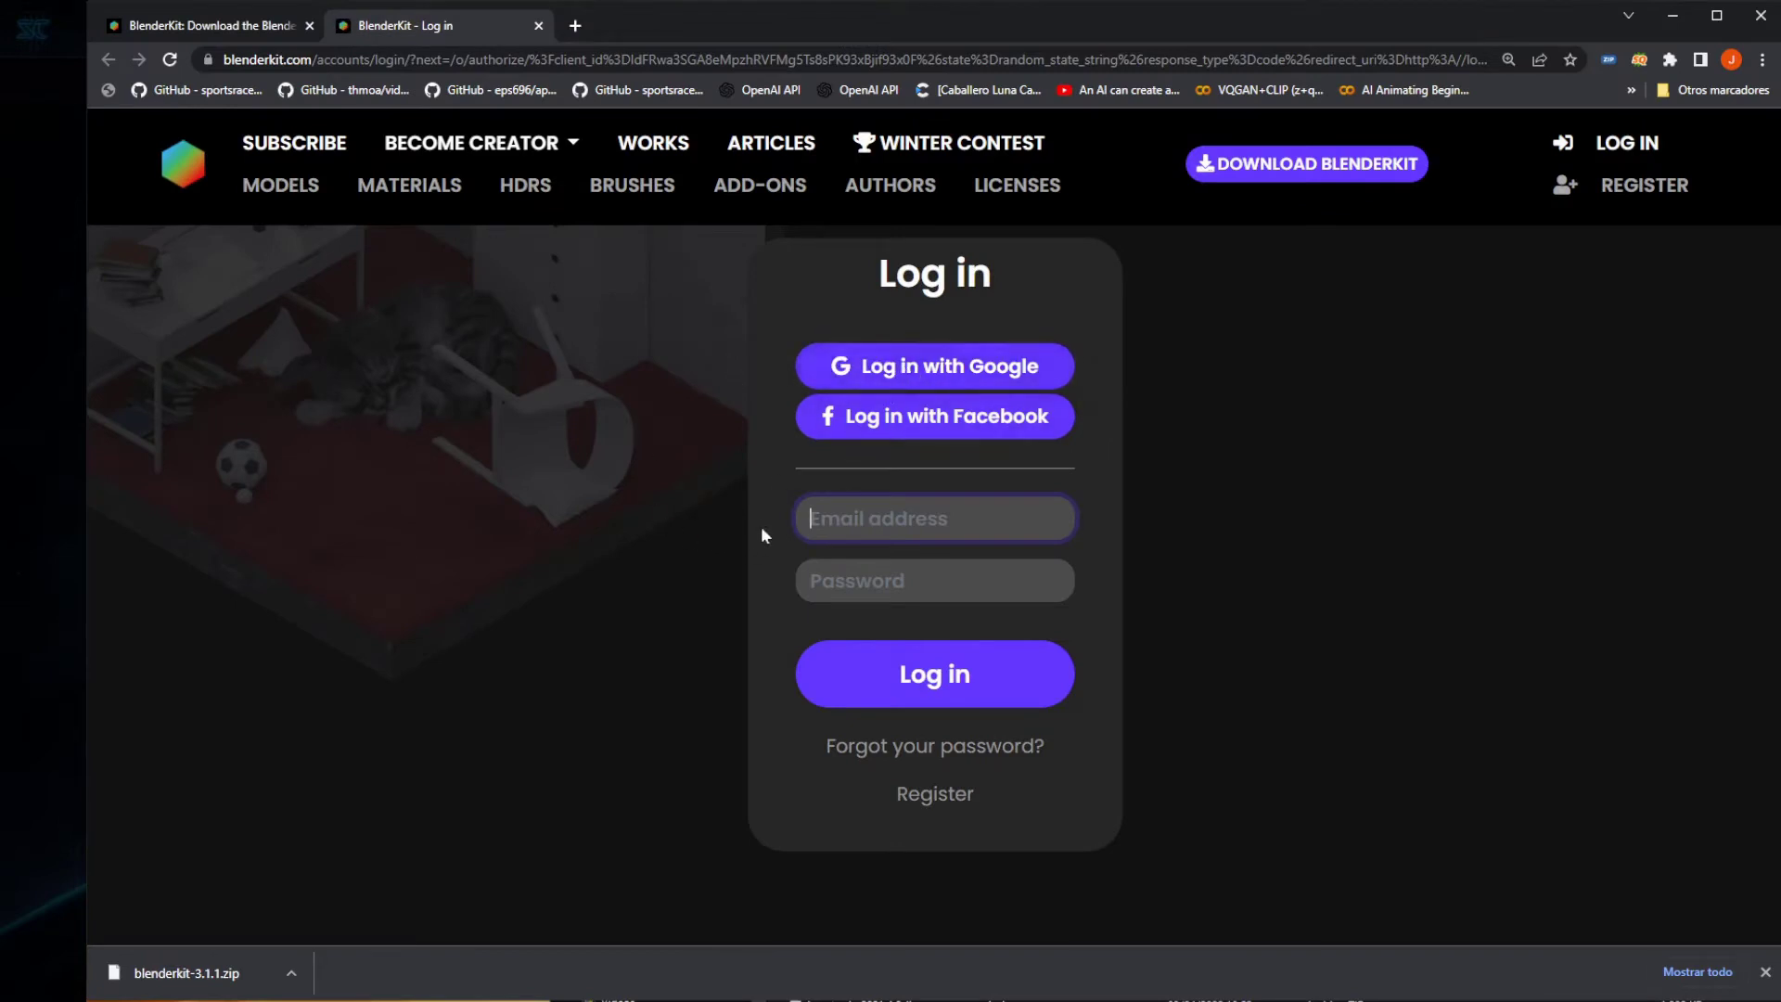
- Sign in to BlenderKit with a Google account, authorize the add-on, and minimize Chrome
left_click(890, 365)
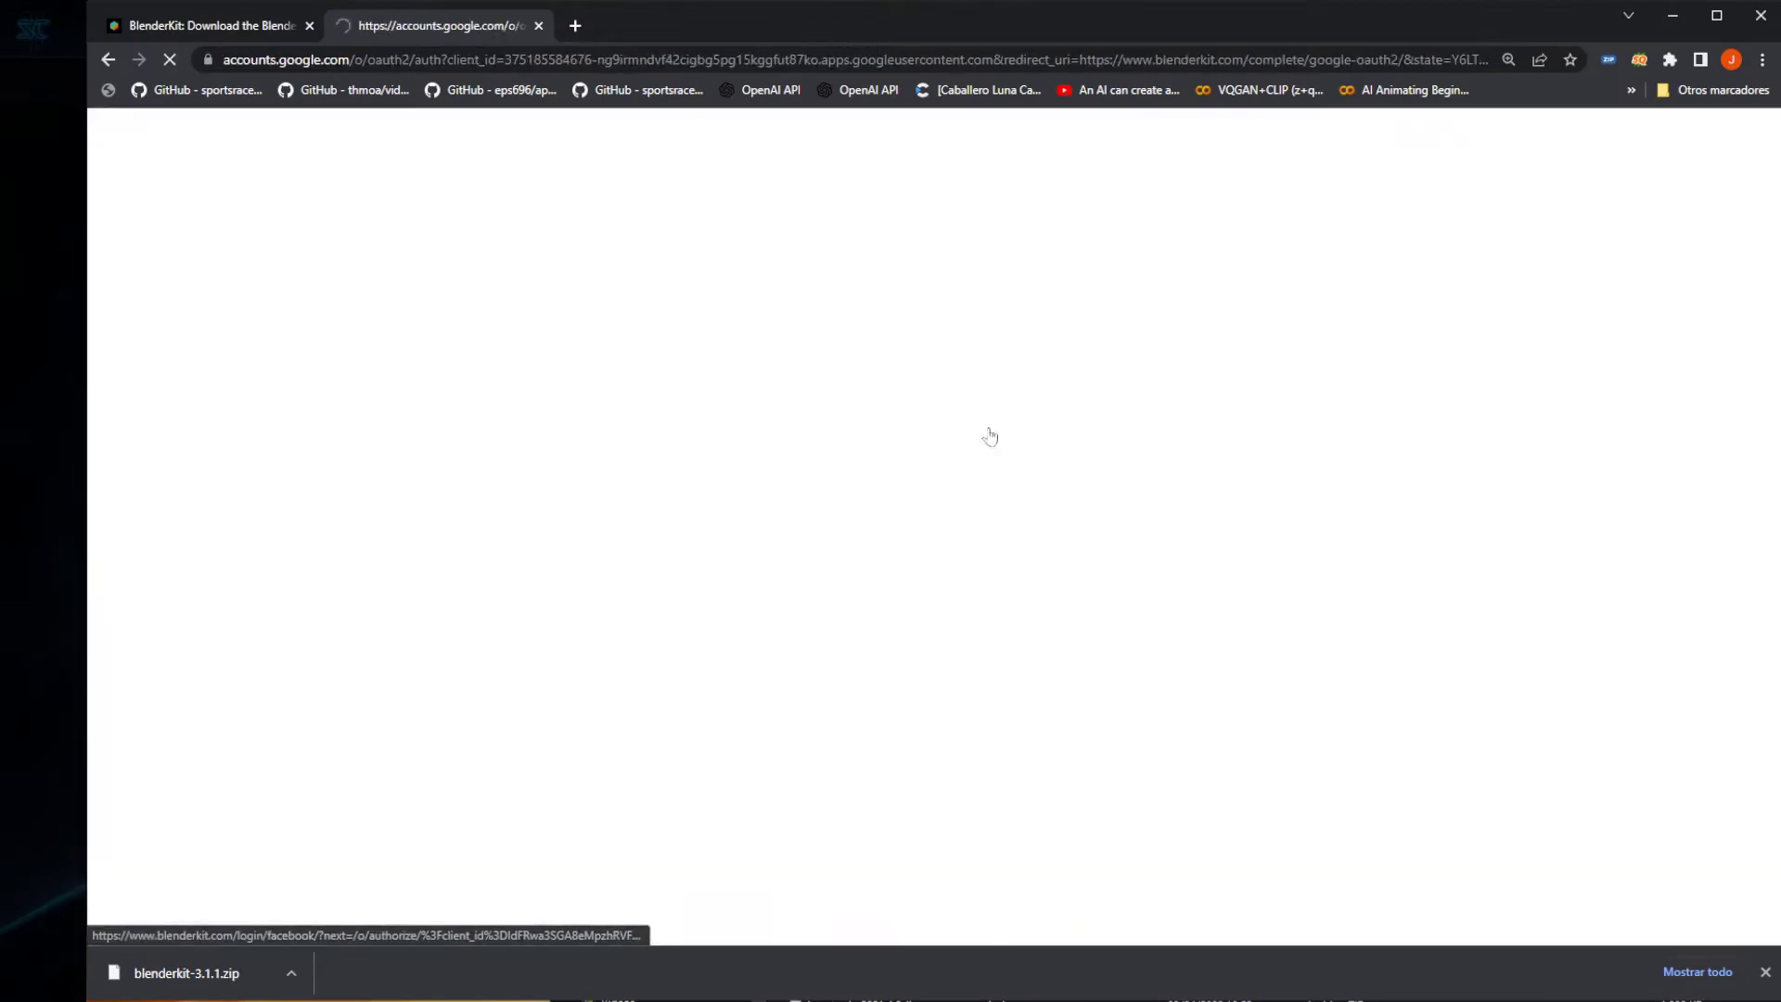
left_click(733, 360)
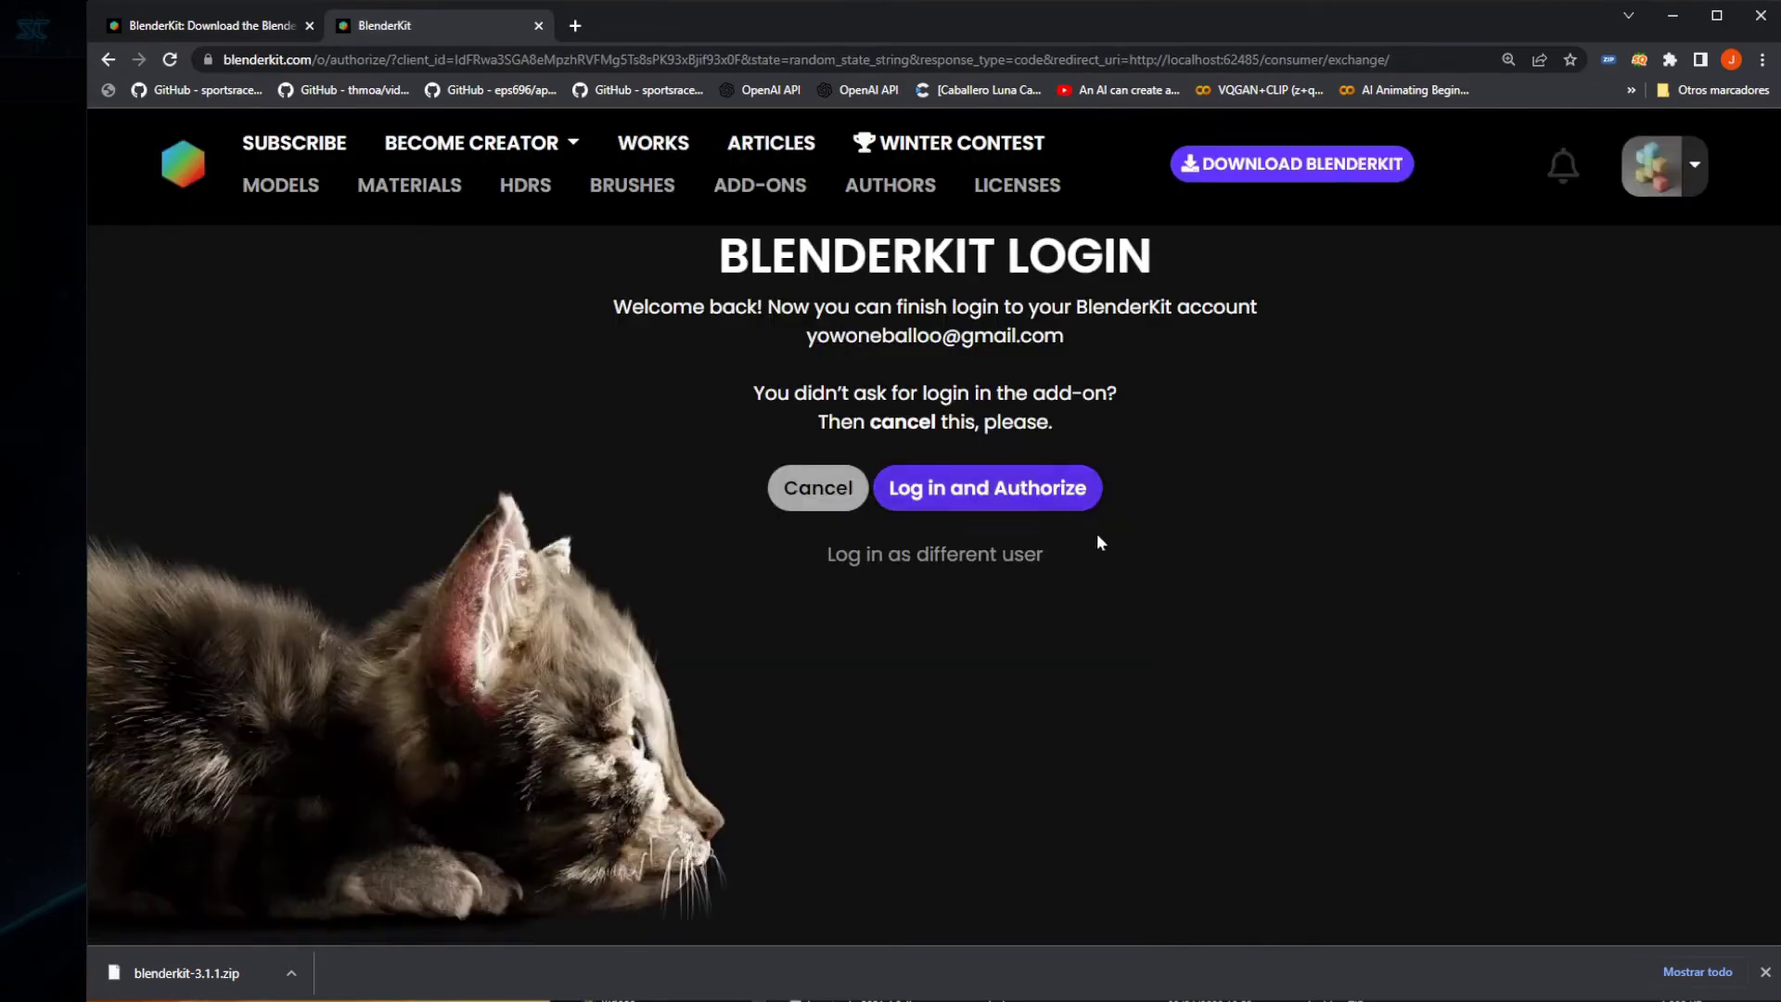
left_click(1003, 504)
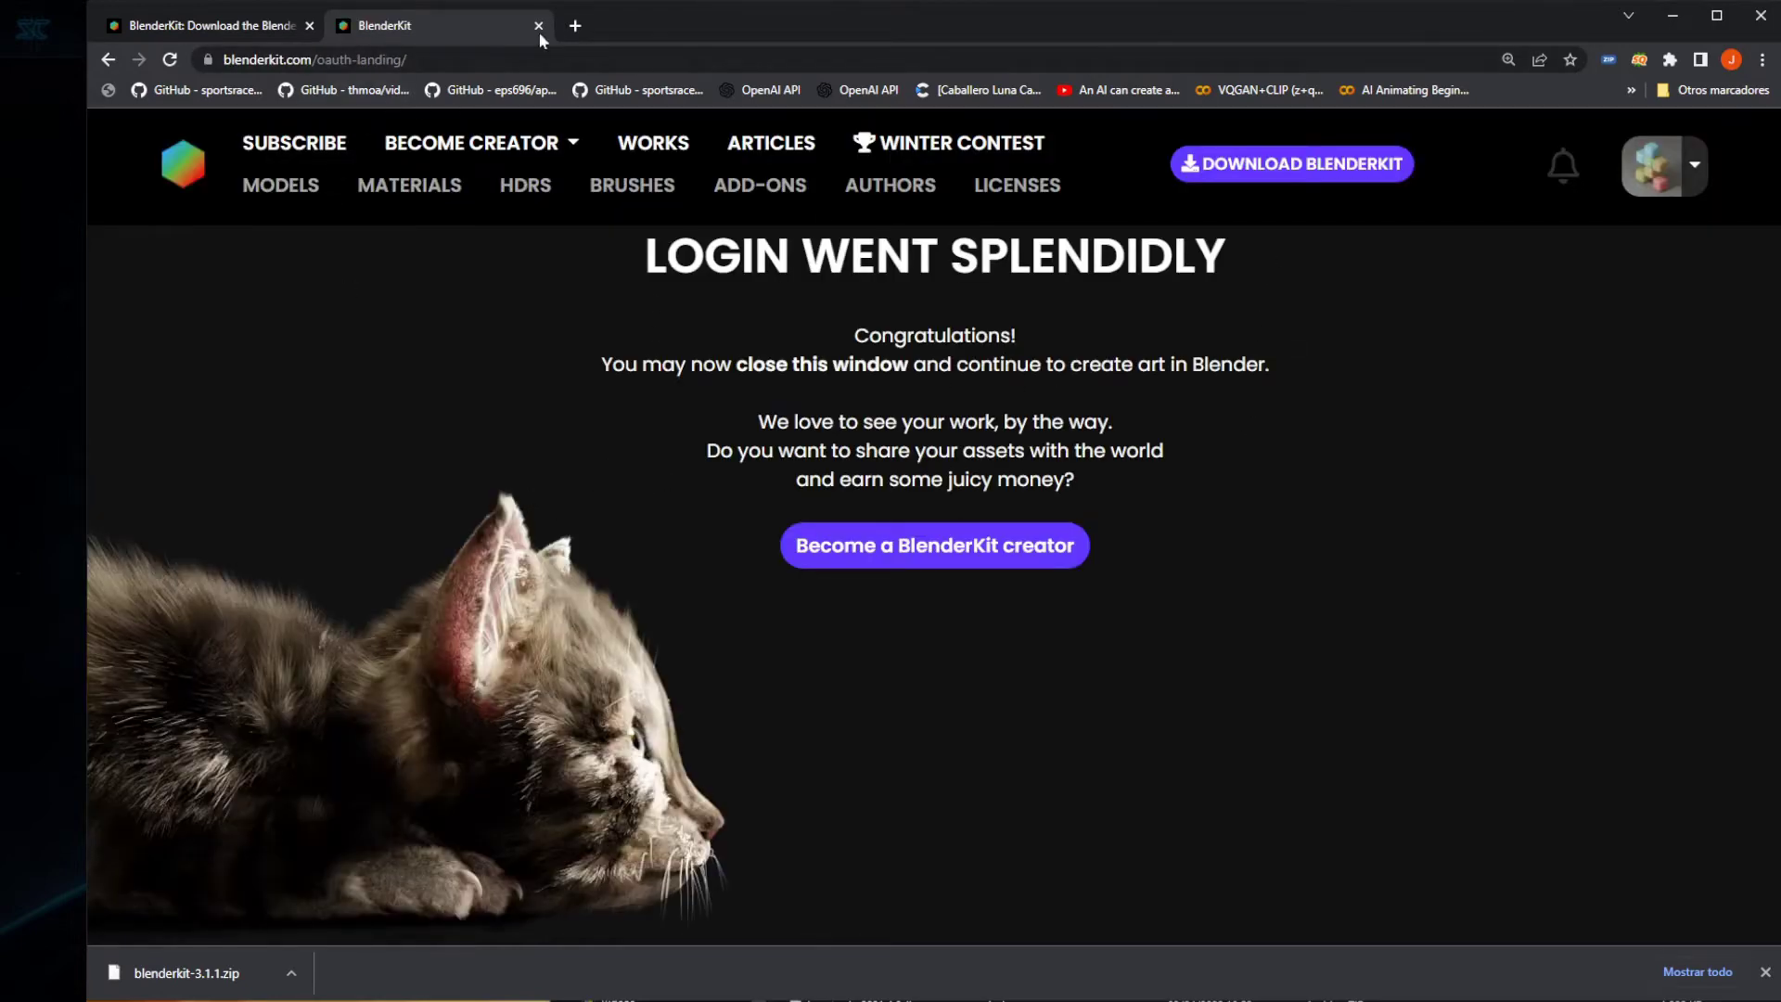
left_click(1672, 16)
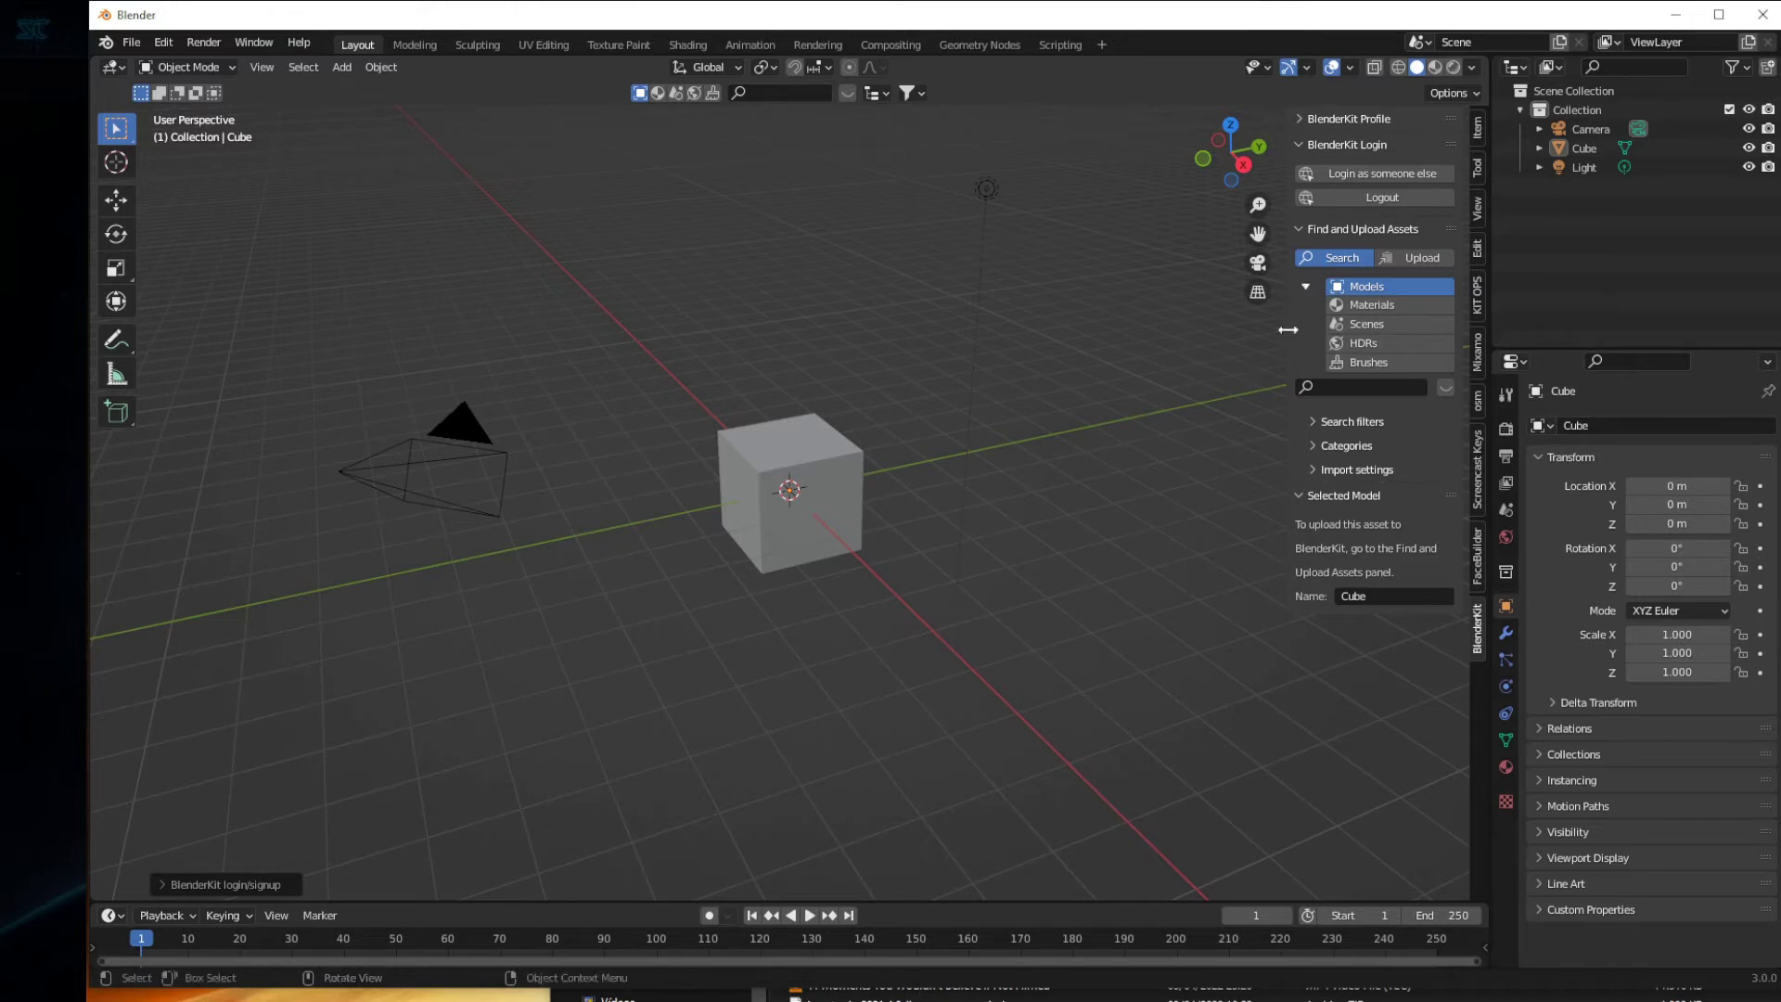
- Run a BlenderKit search and switch the asset type to Scenes
left_click(1322, 388)
key("Return")
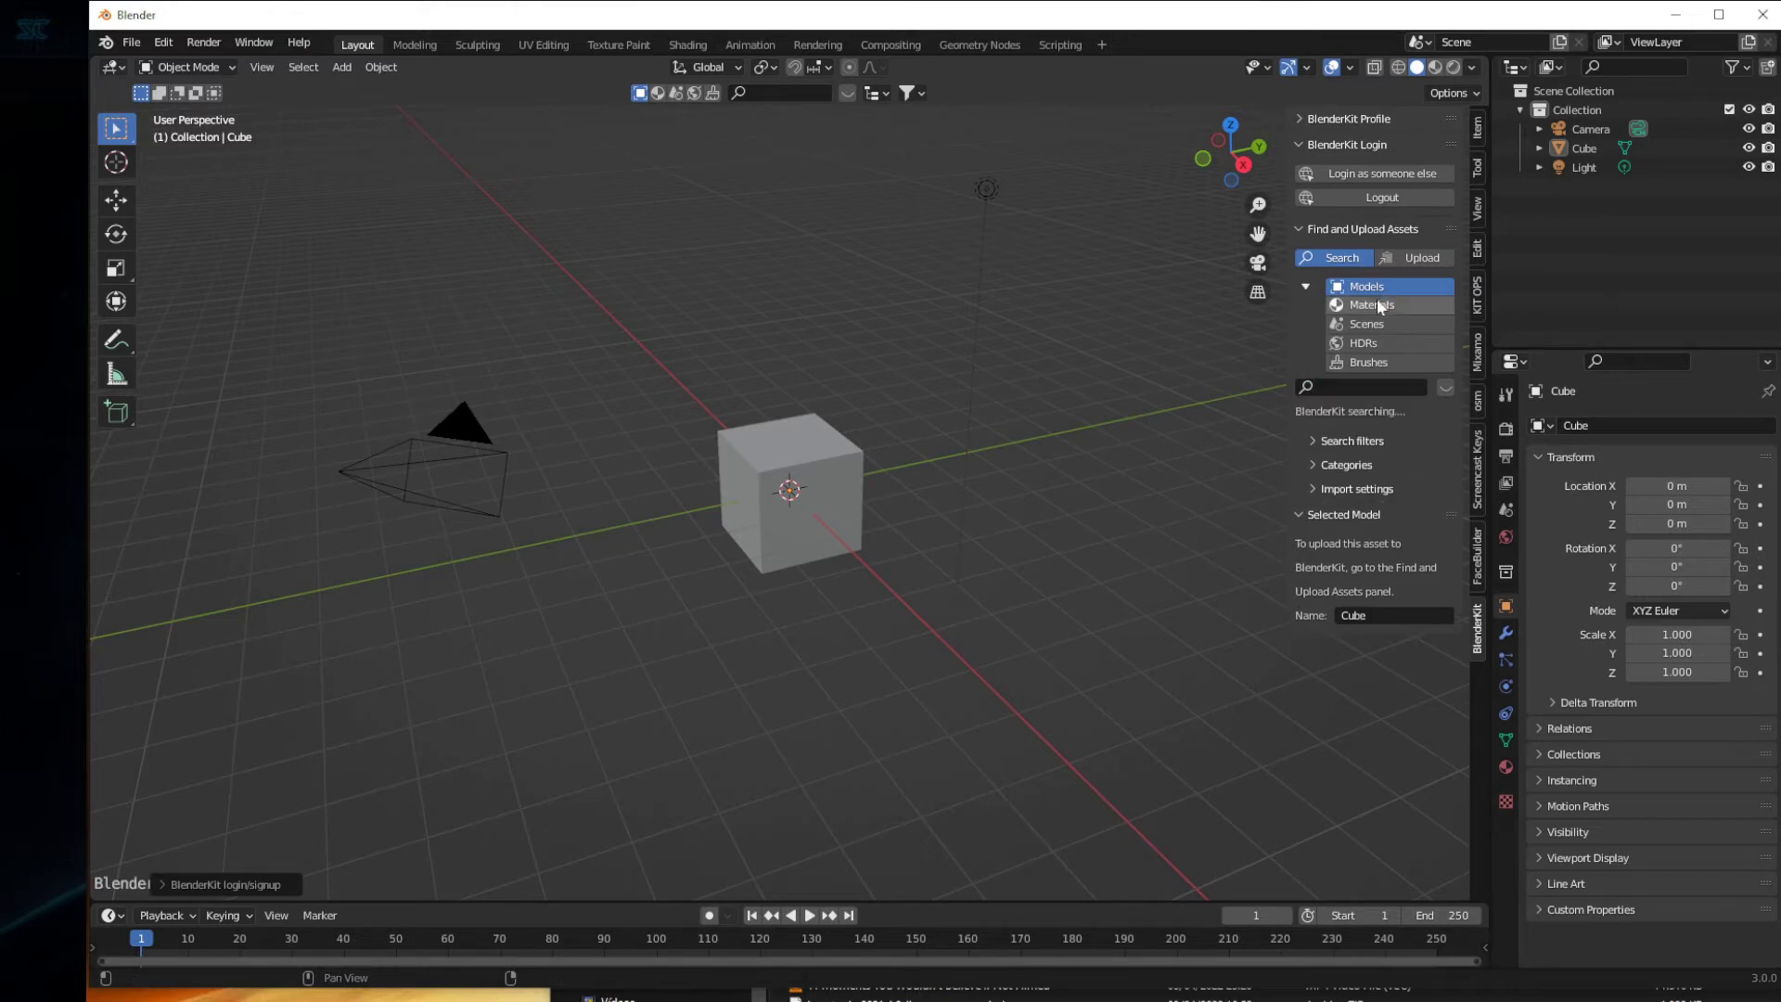
left_click(1375, 327)
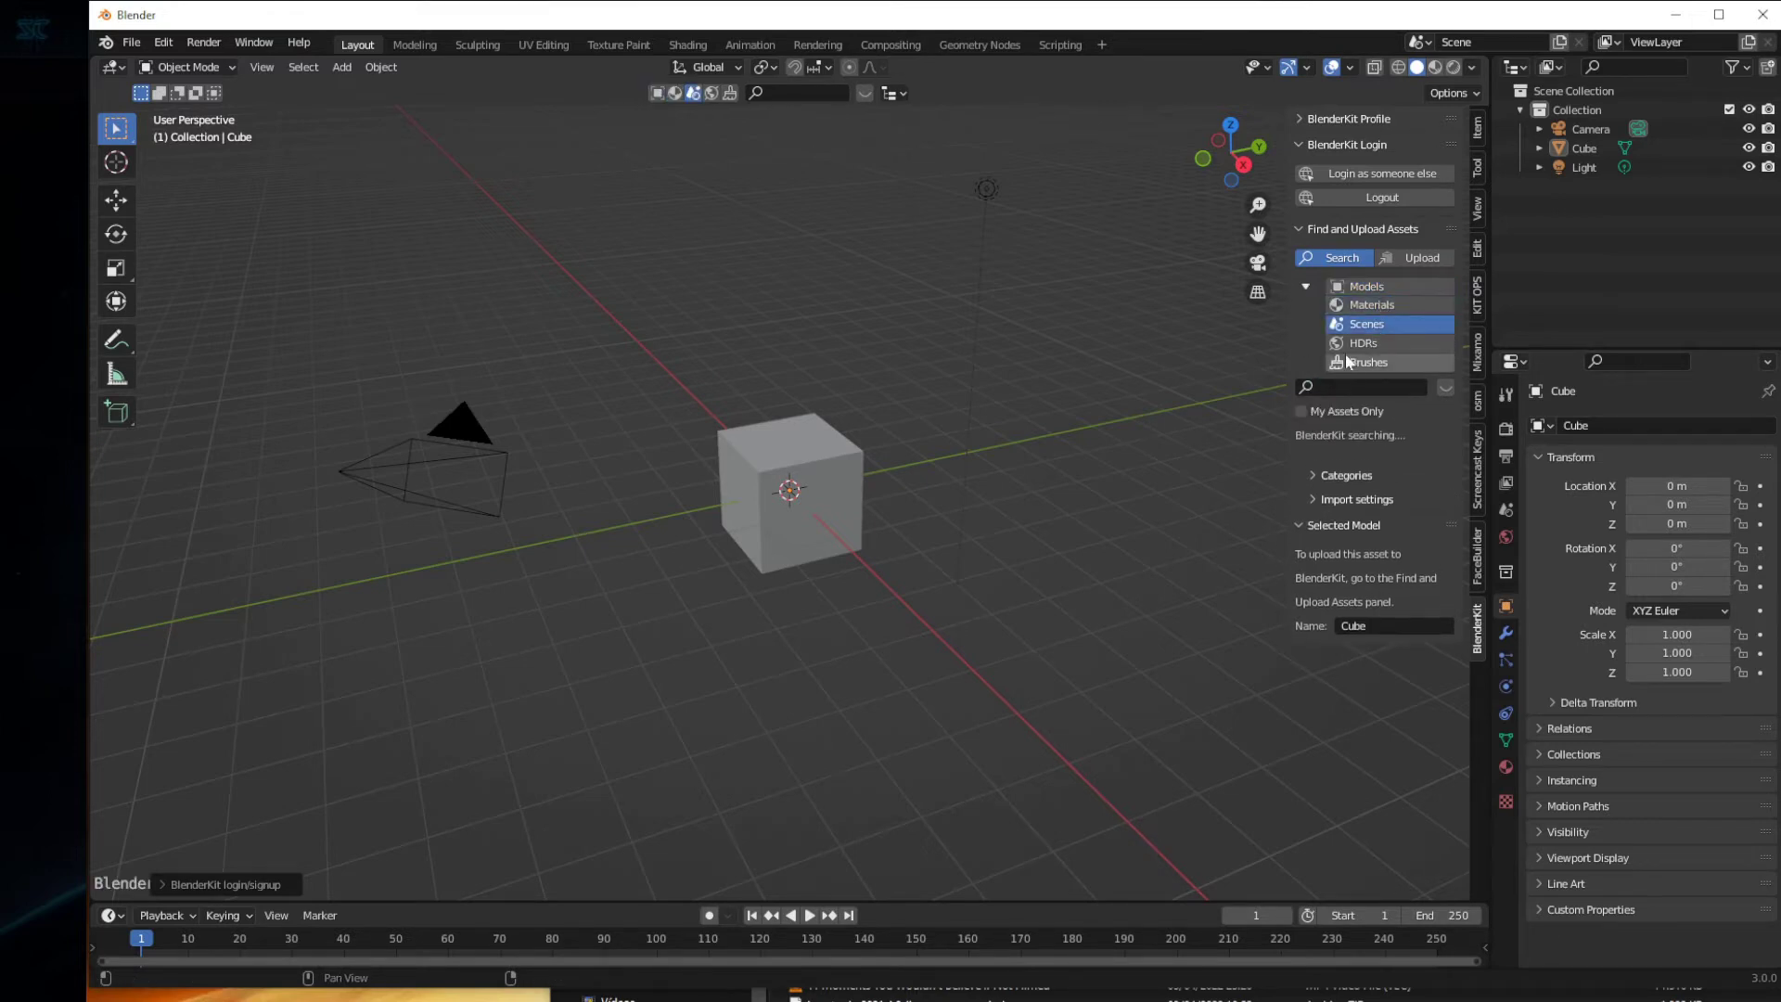
- Browse Brushes, return to Models, and expand categories, peeking into Architecture before going back
left_click(1365, 364)
left_click(1365, 286)
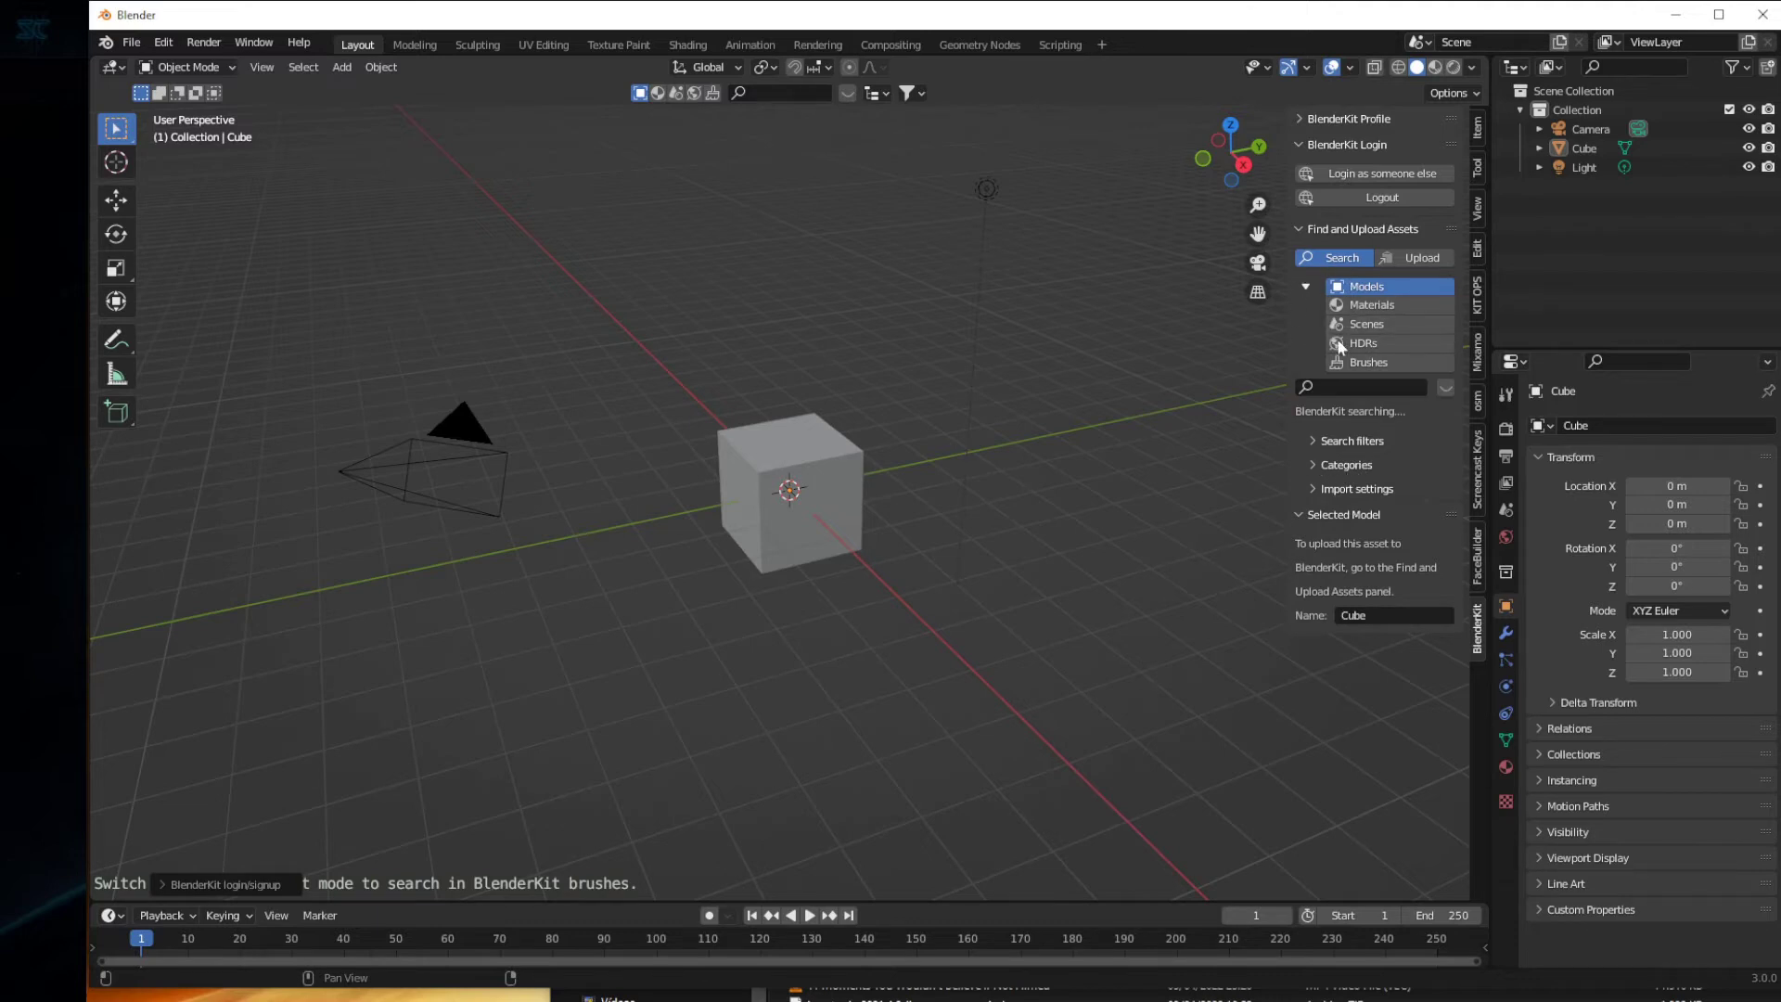
left_click(1313, 463)
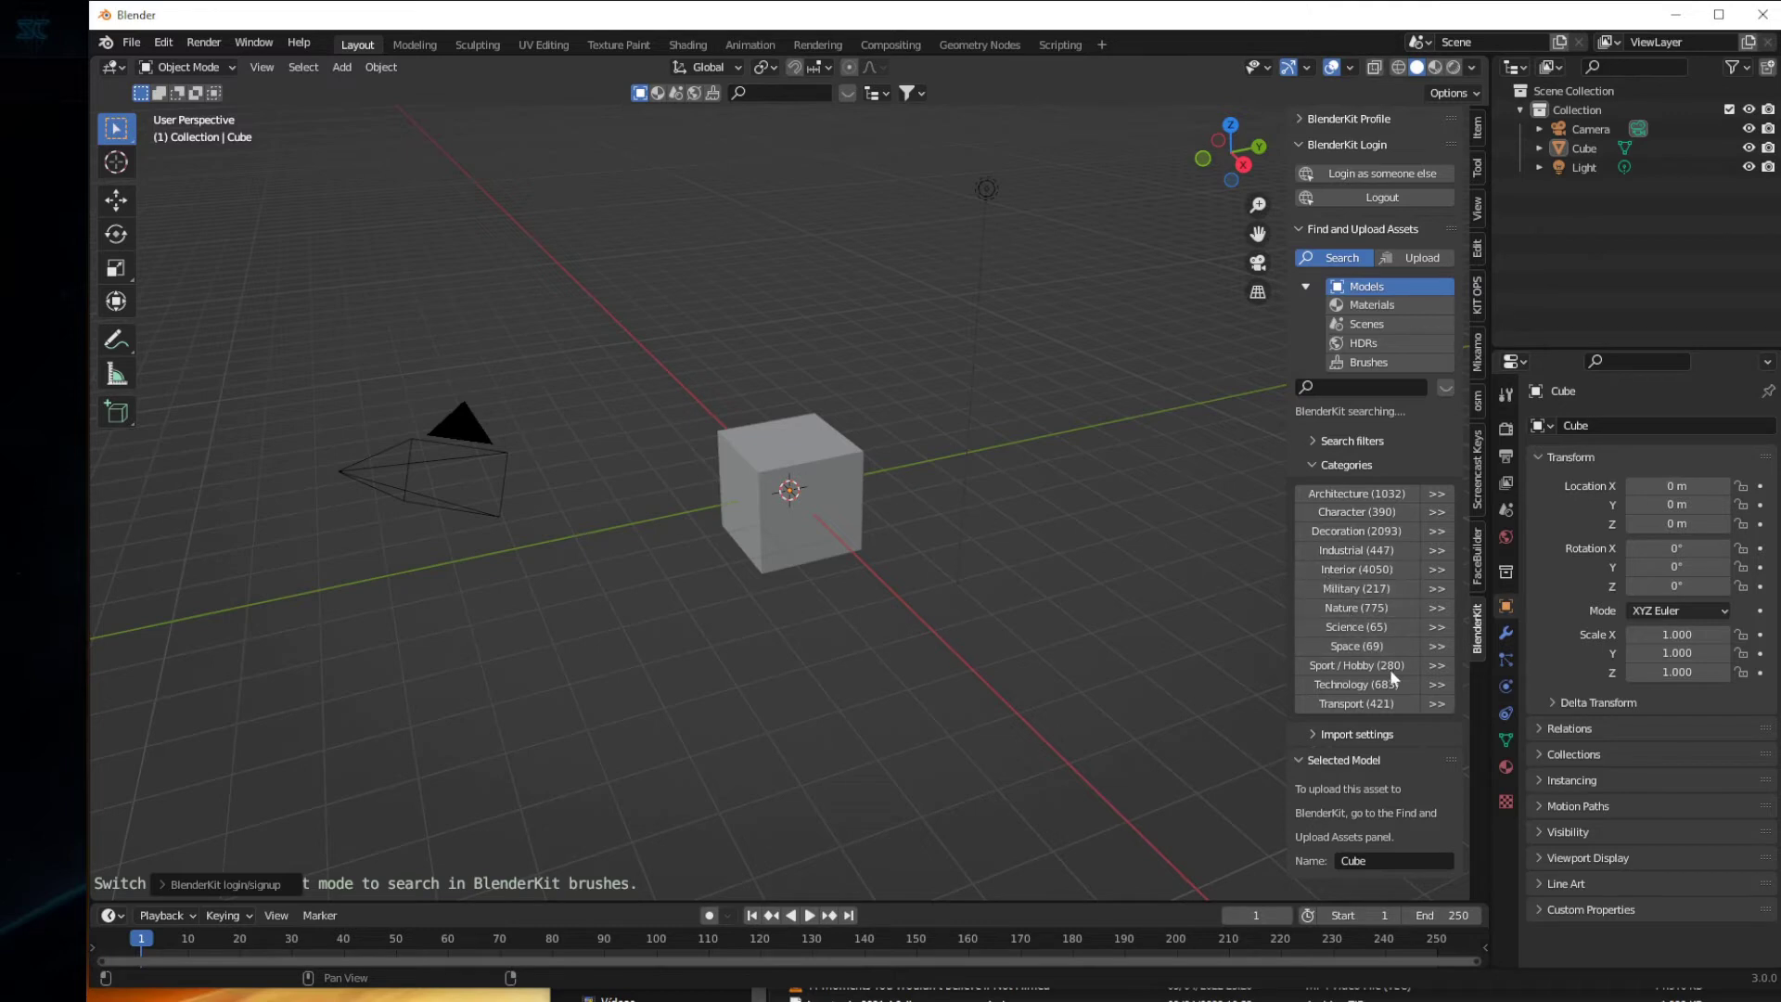
left_click(1436, 492)
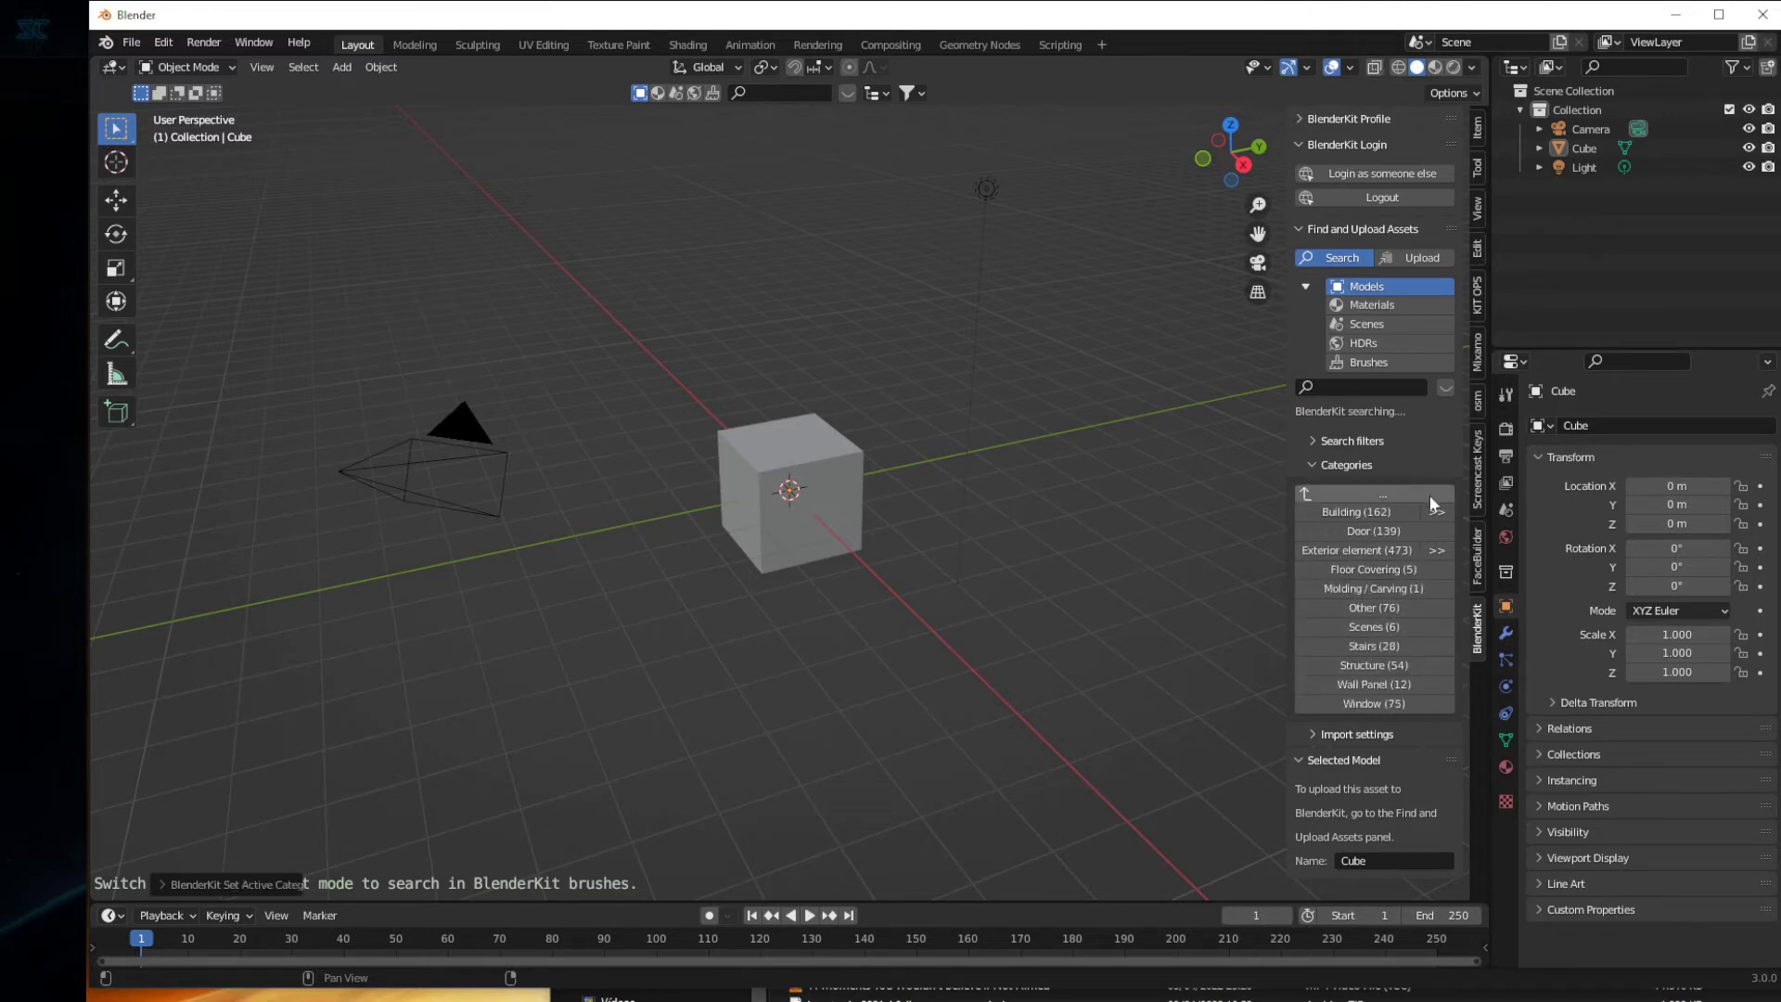
left_click(1305, 495)
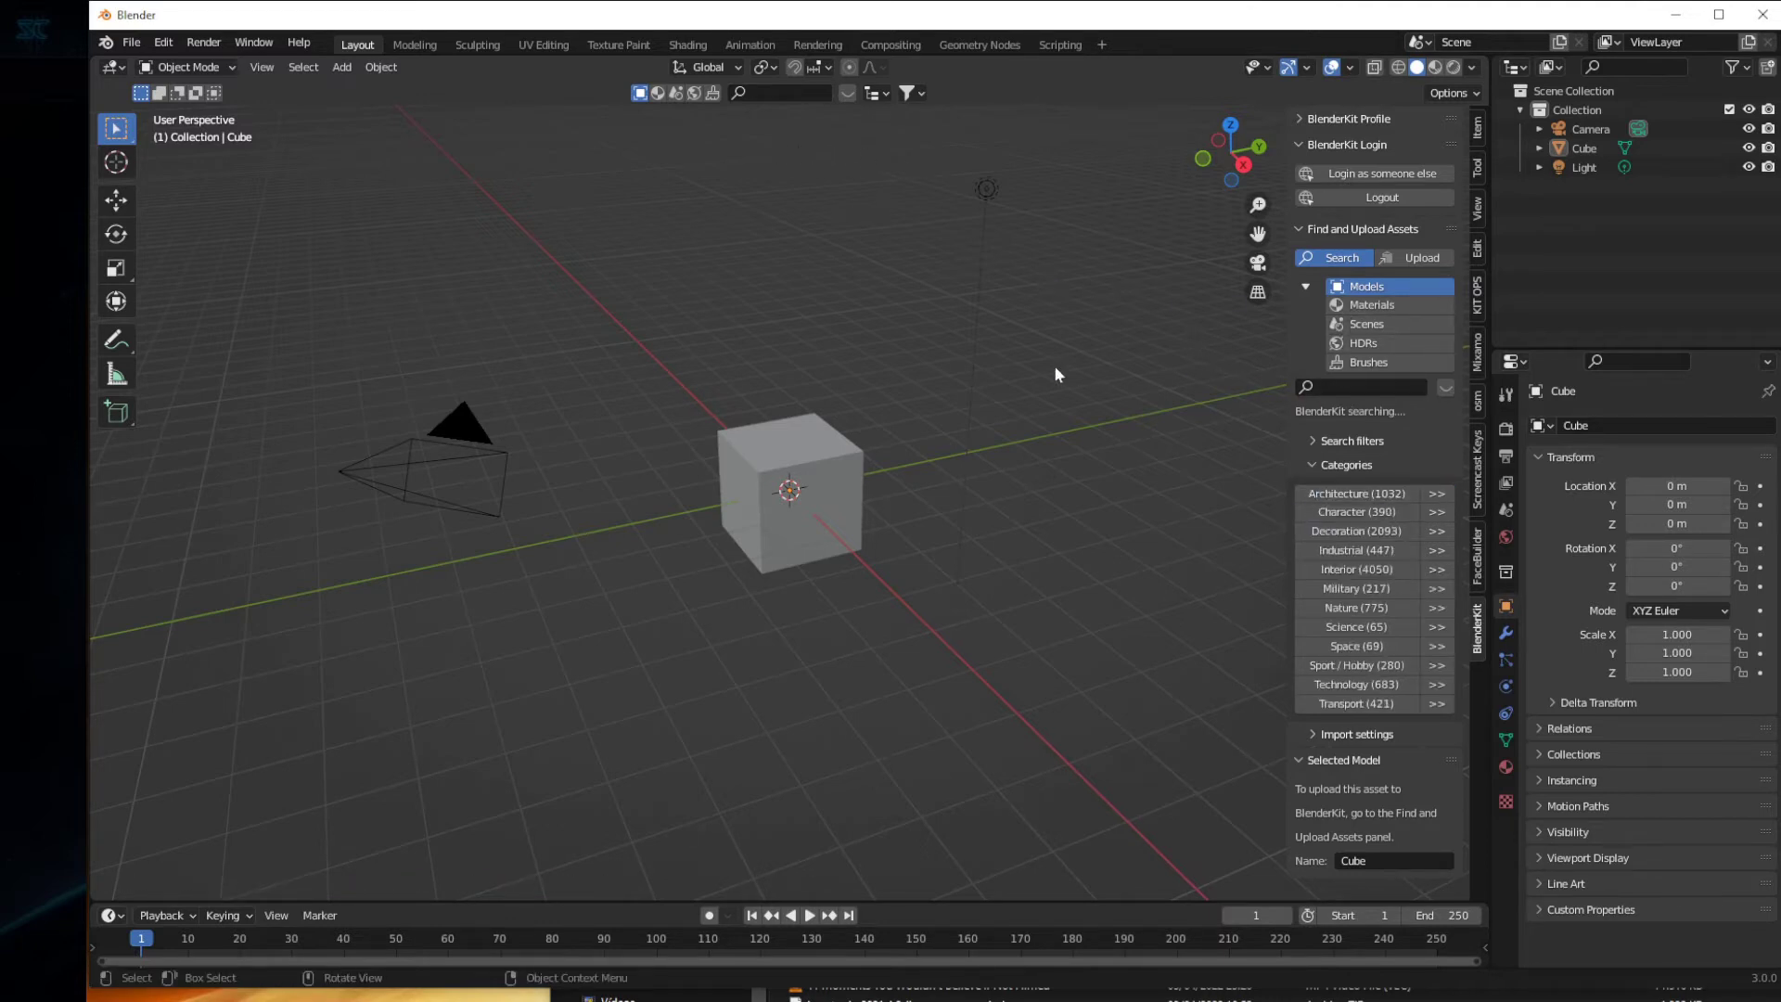
- Delete the default cube, then select the light
left_click(806, 492)
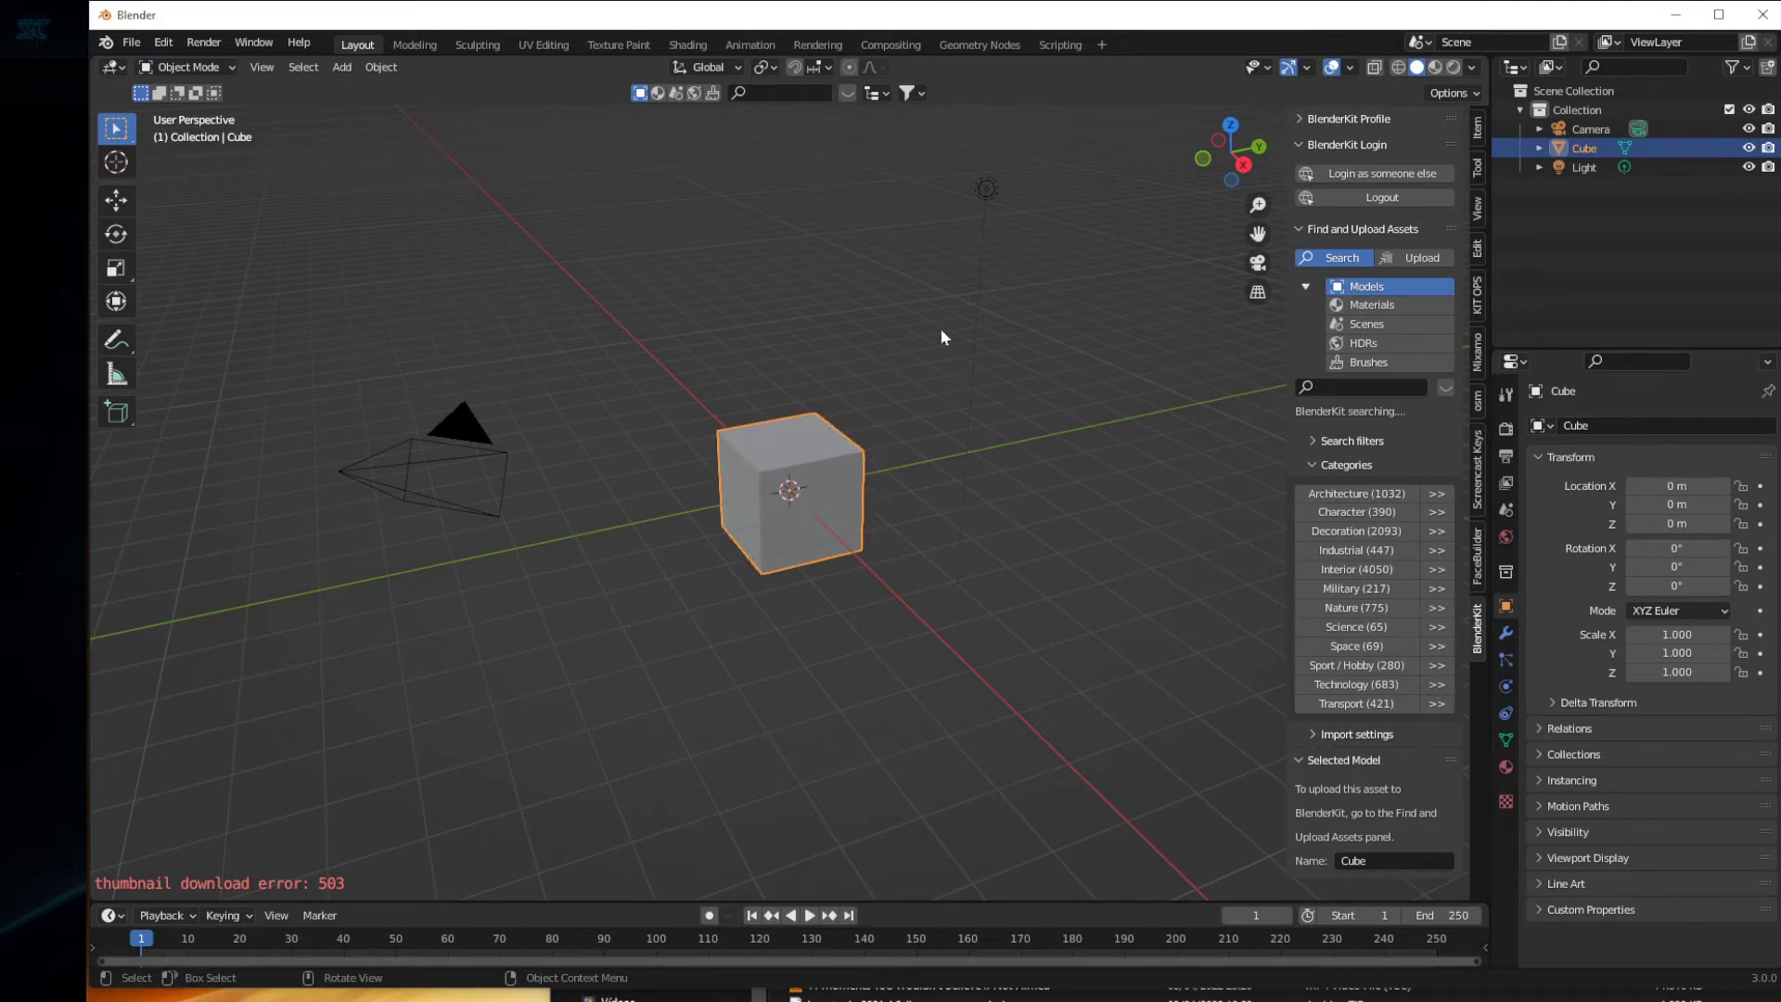
key("x")
left_click(791, 500)
left_click(986, 188)
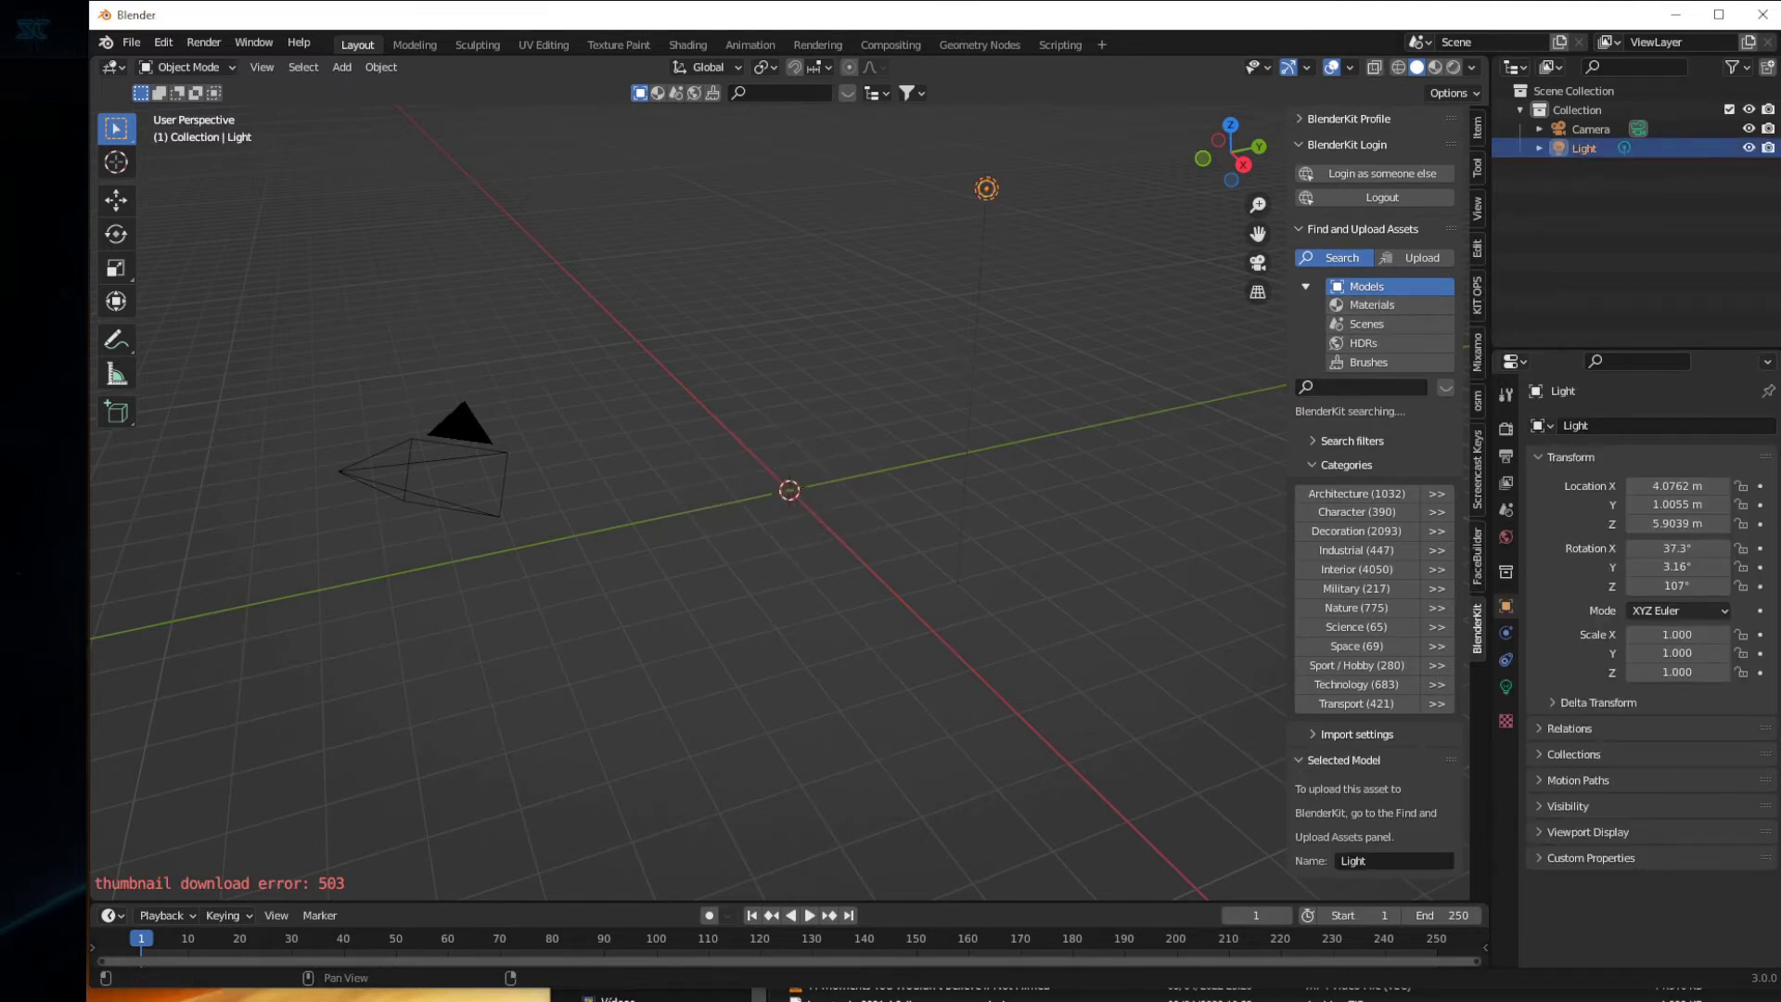
- Search BlenderKit models for 'car'
left_click(1328, 386)
type("r")
key("Return")
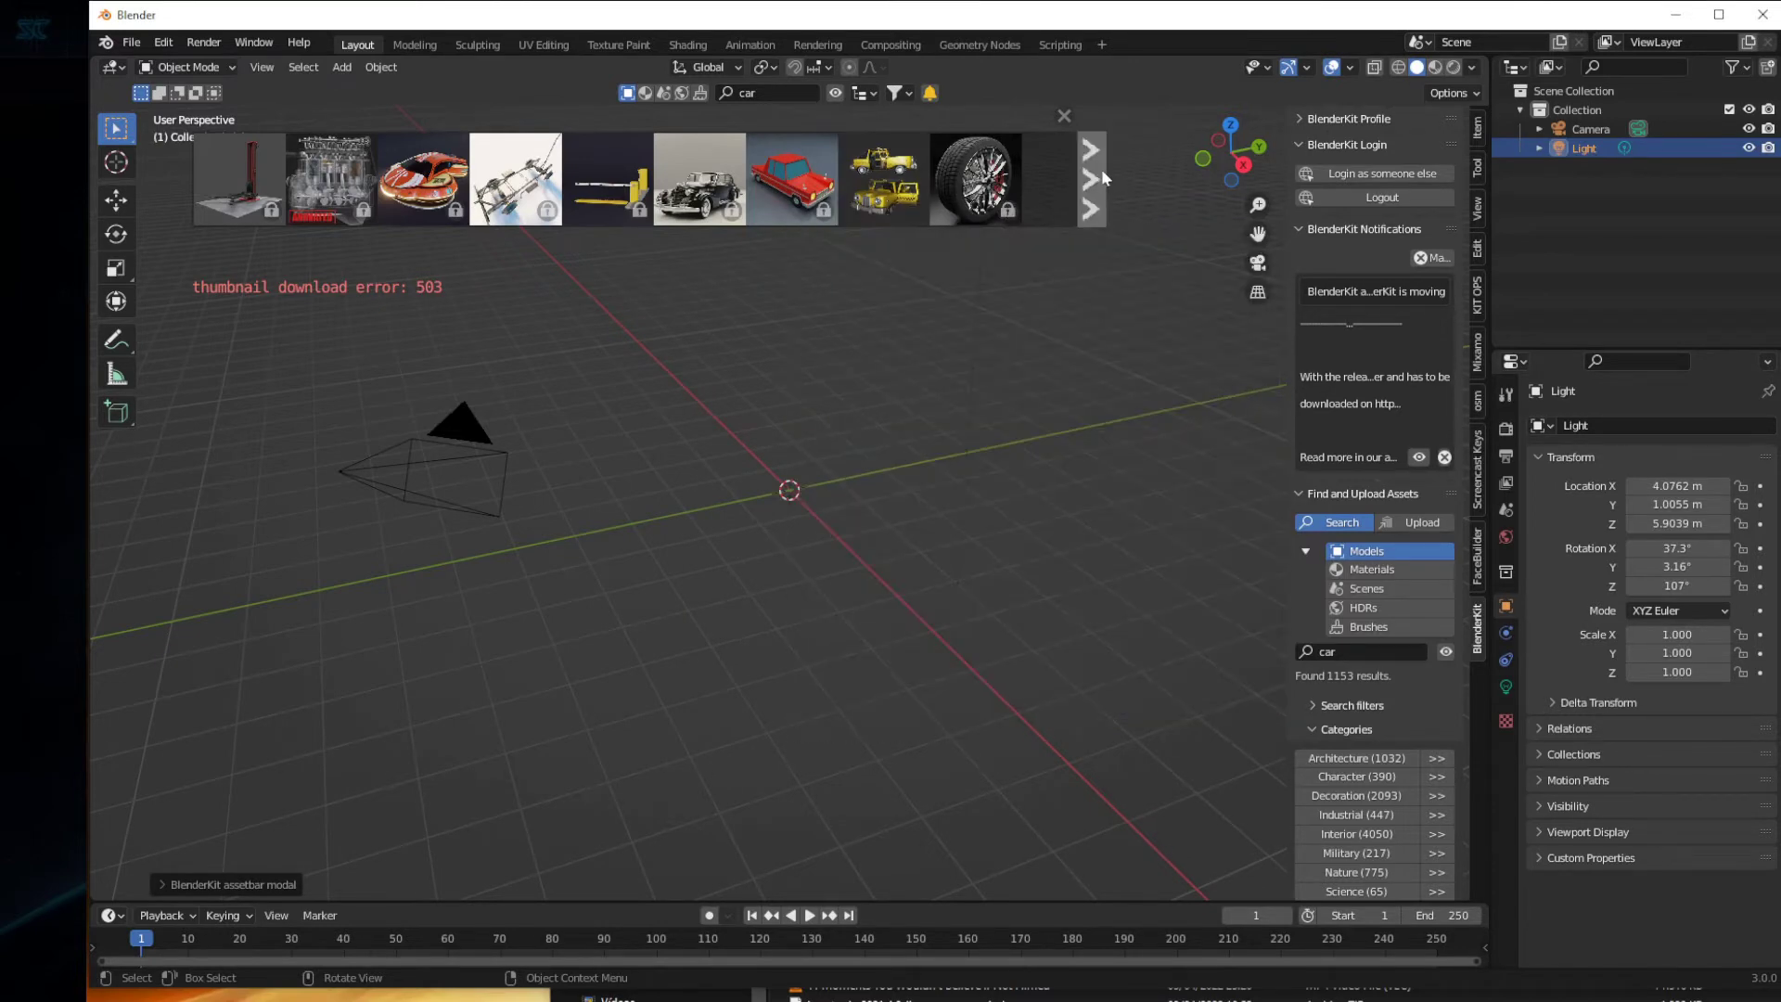
- Page through the BlenderKit car results and drop the McLaren 720S (2017) into the viewport
left_click(1092, 178)
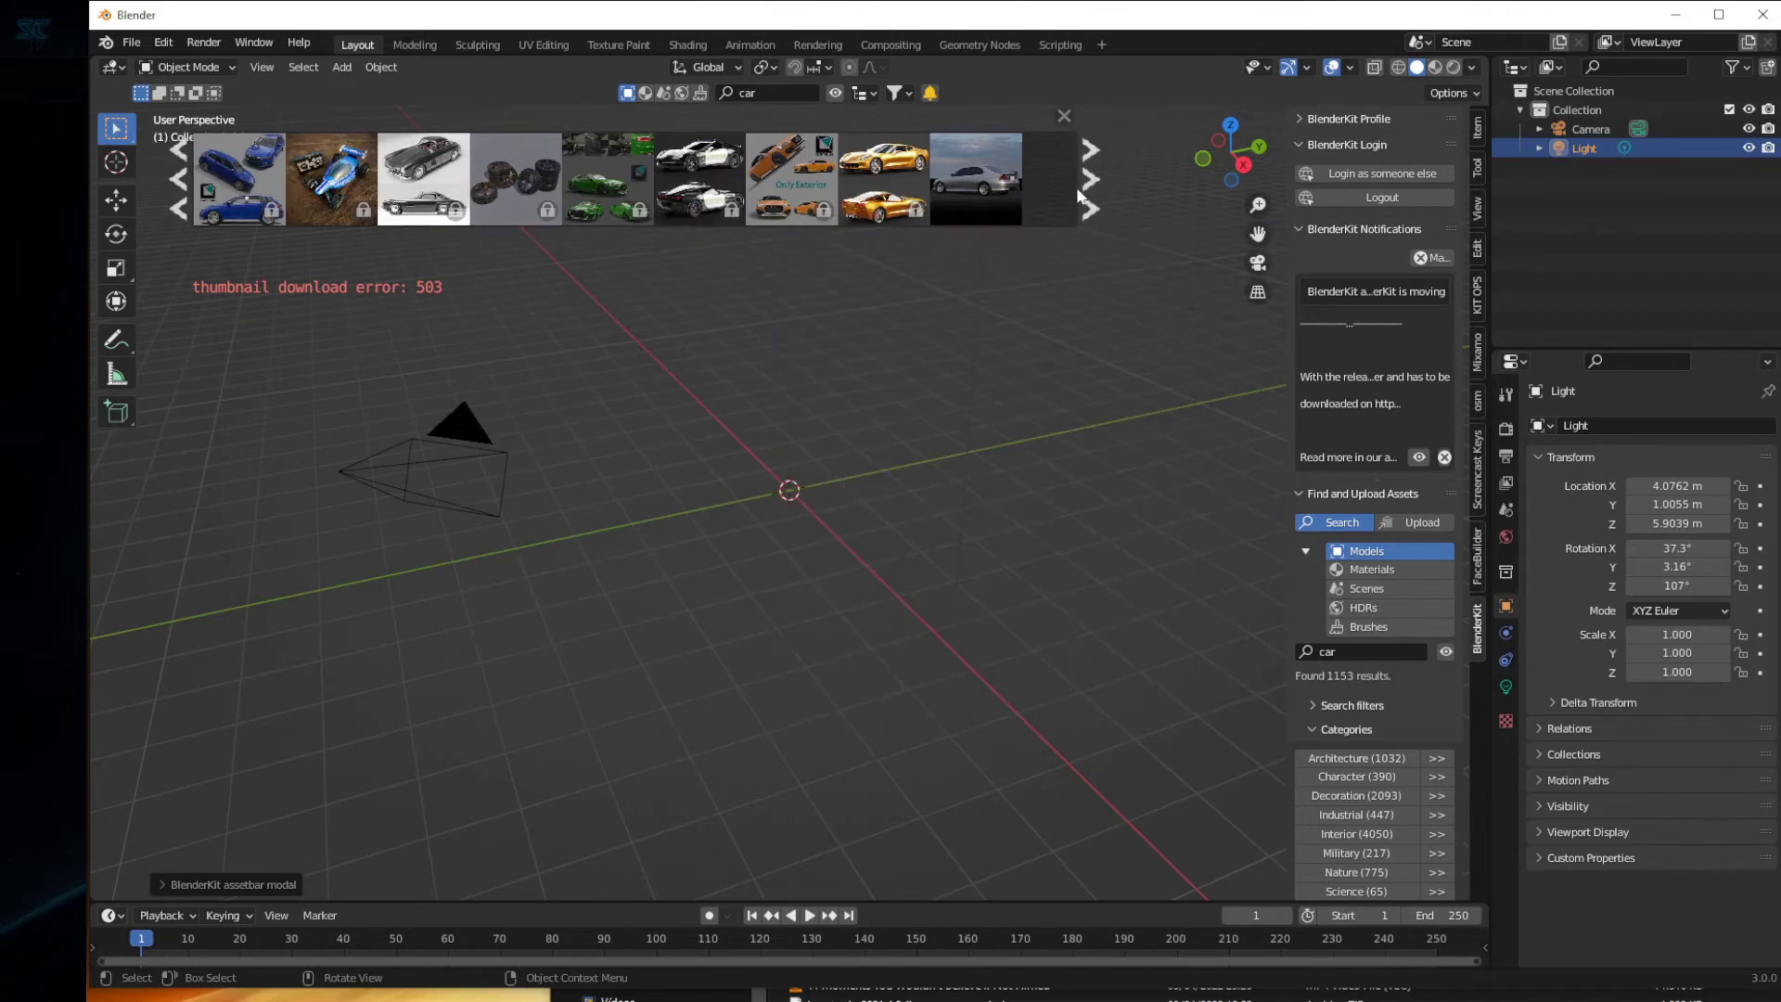
left_click(1103, 195)
mouse_move(608, 178)
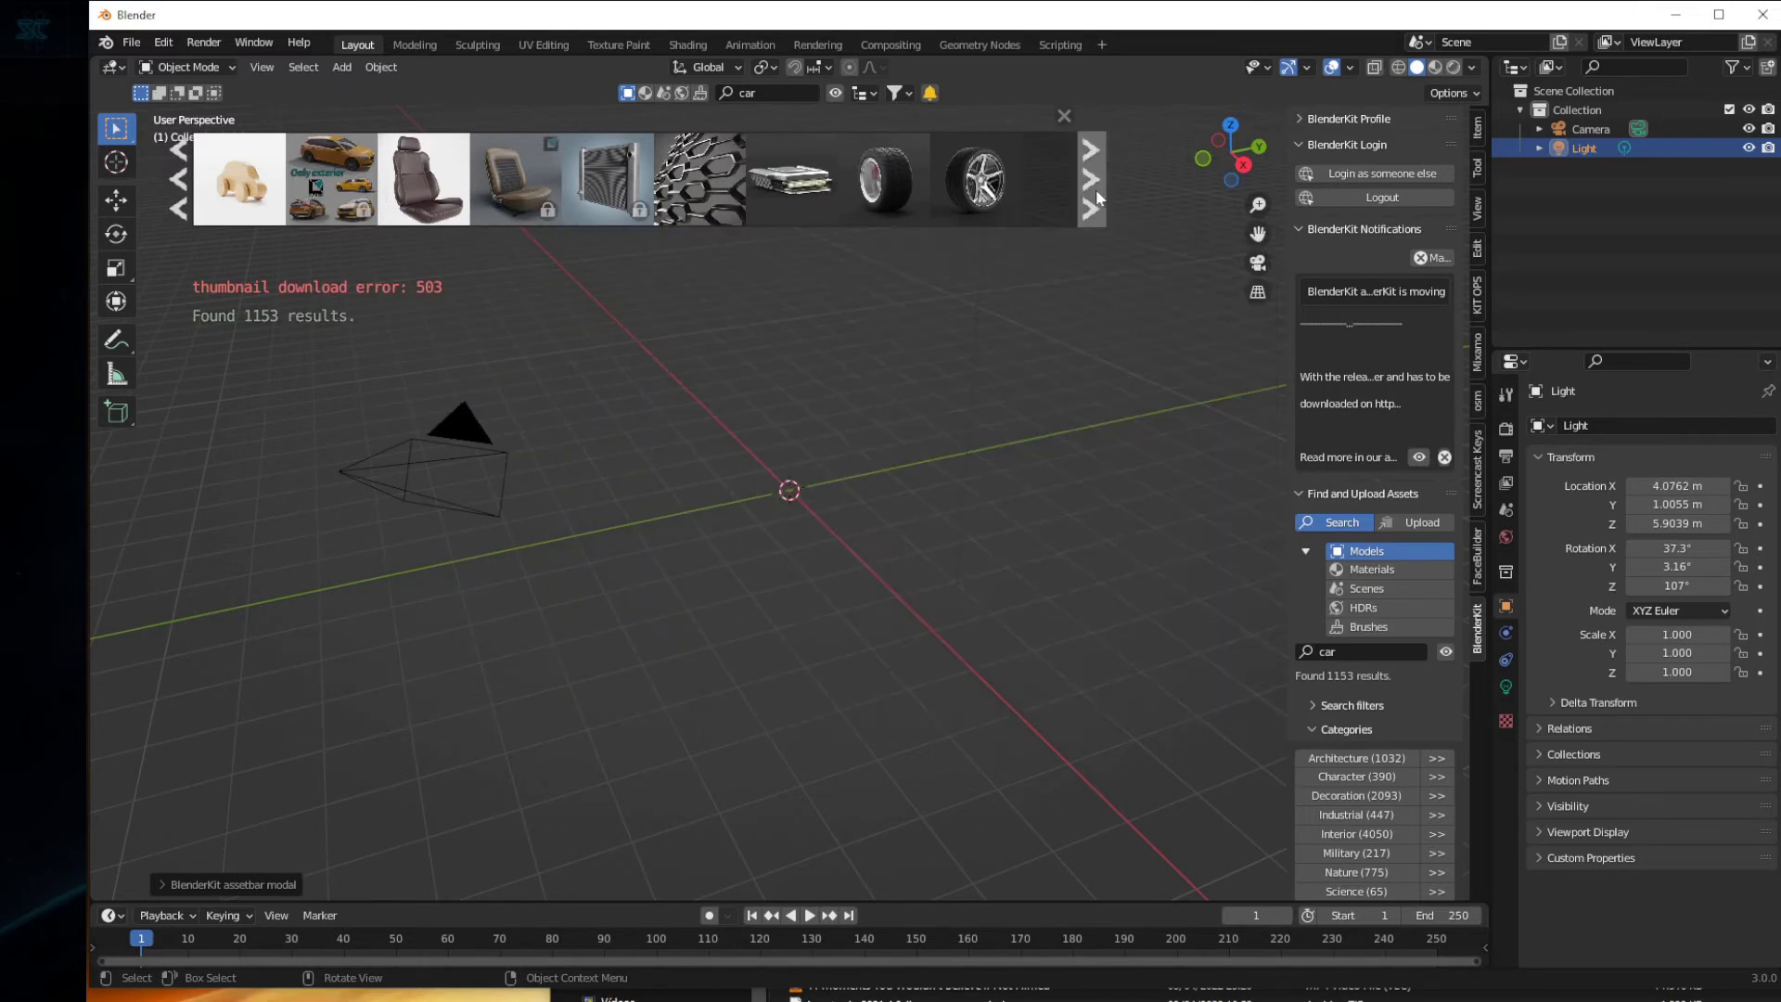
left_click(1095, 185)
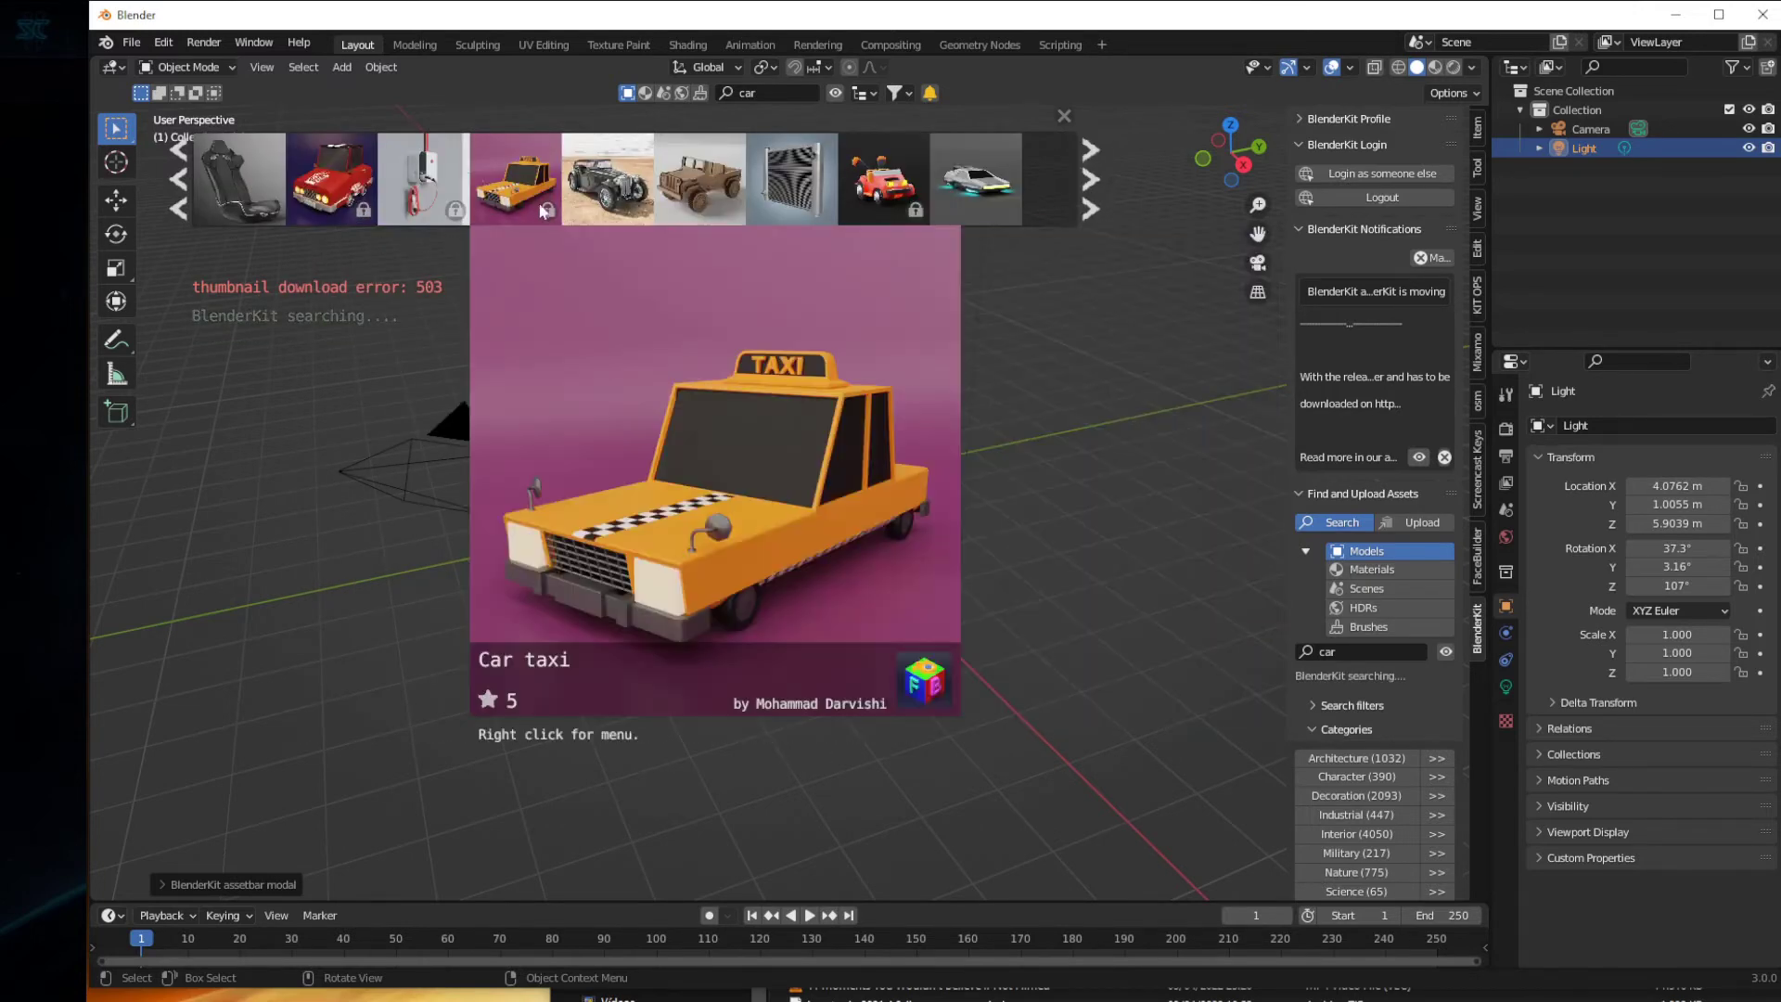
mouse_move(975, 180)
left_click(1091, 179)
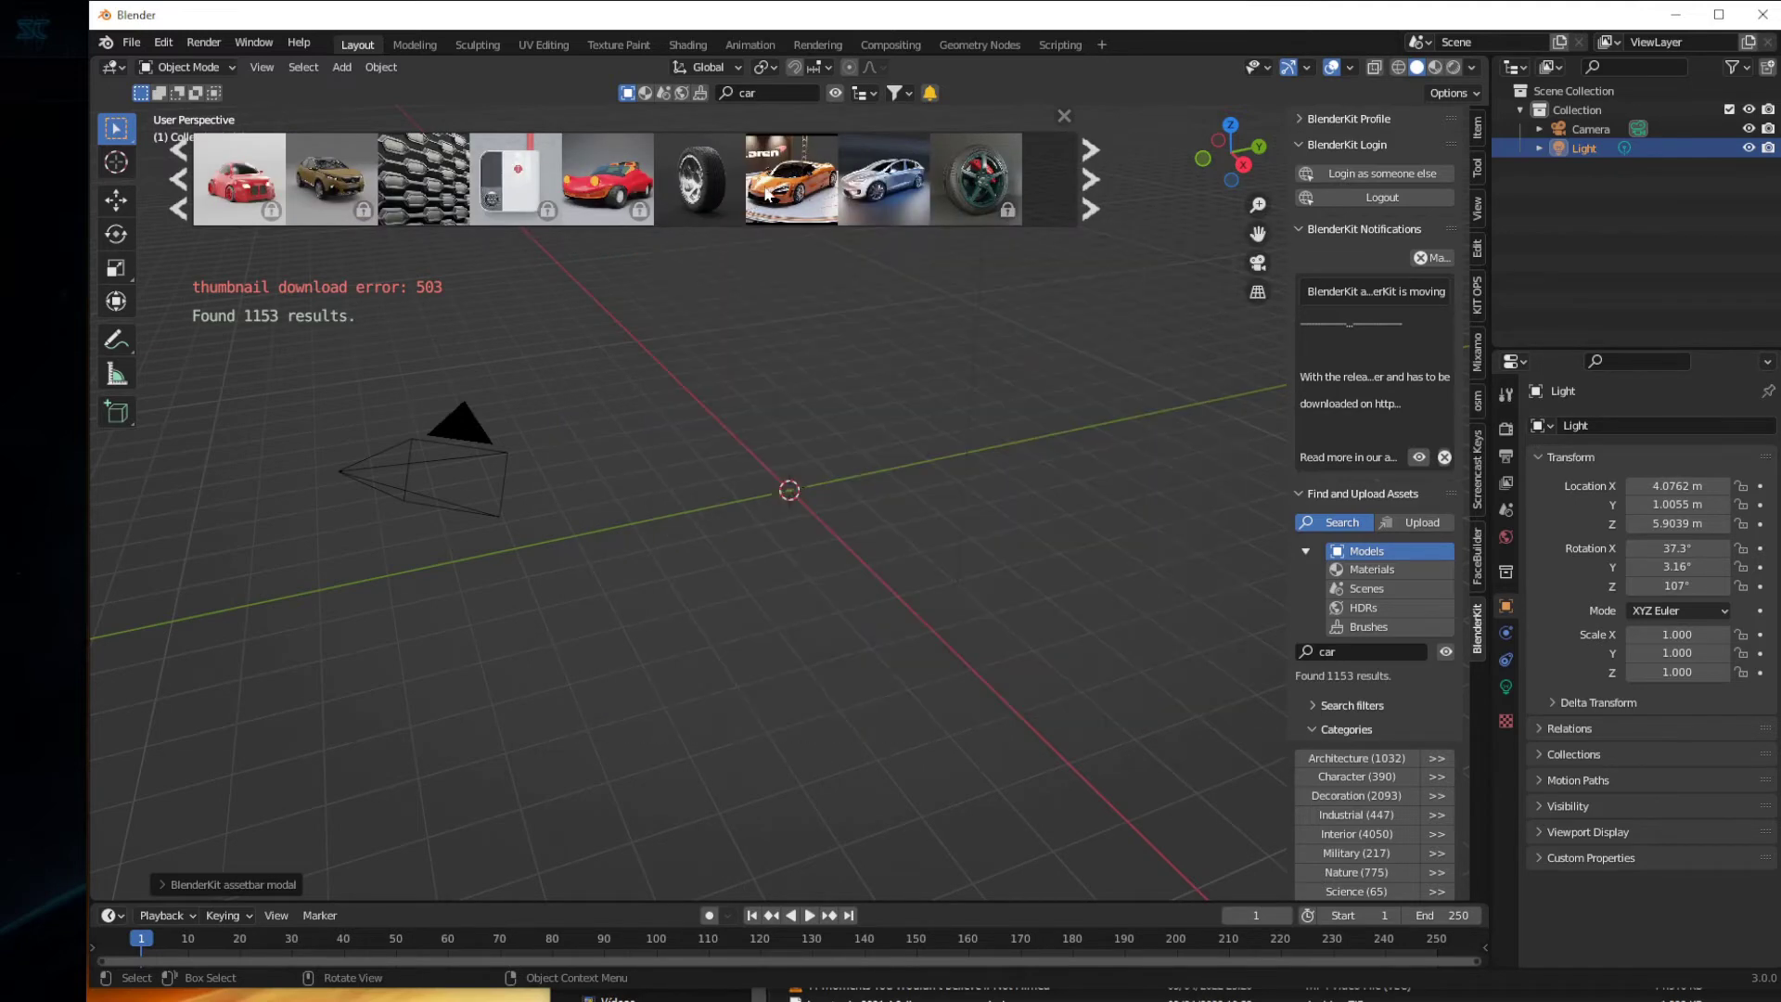
left_click_drag(789, 185, 615, 473)
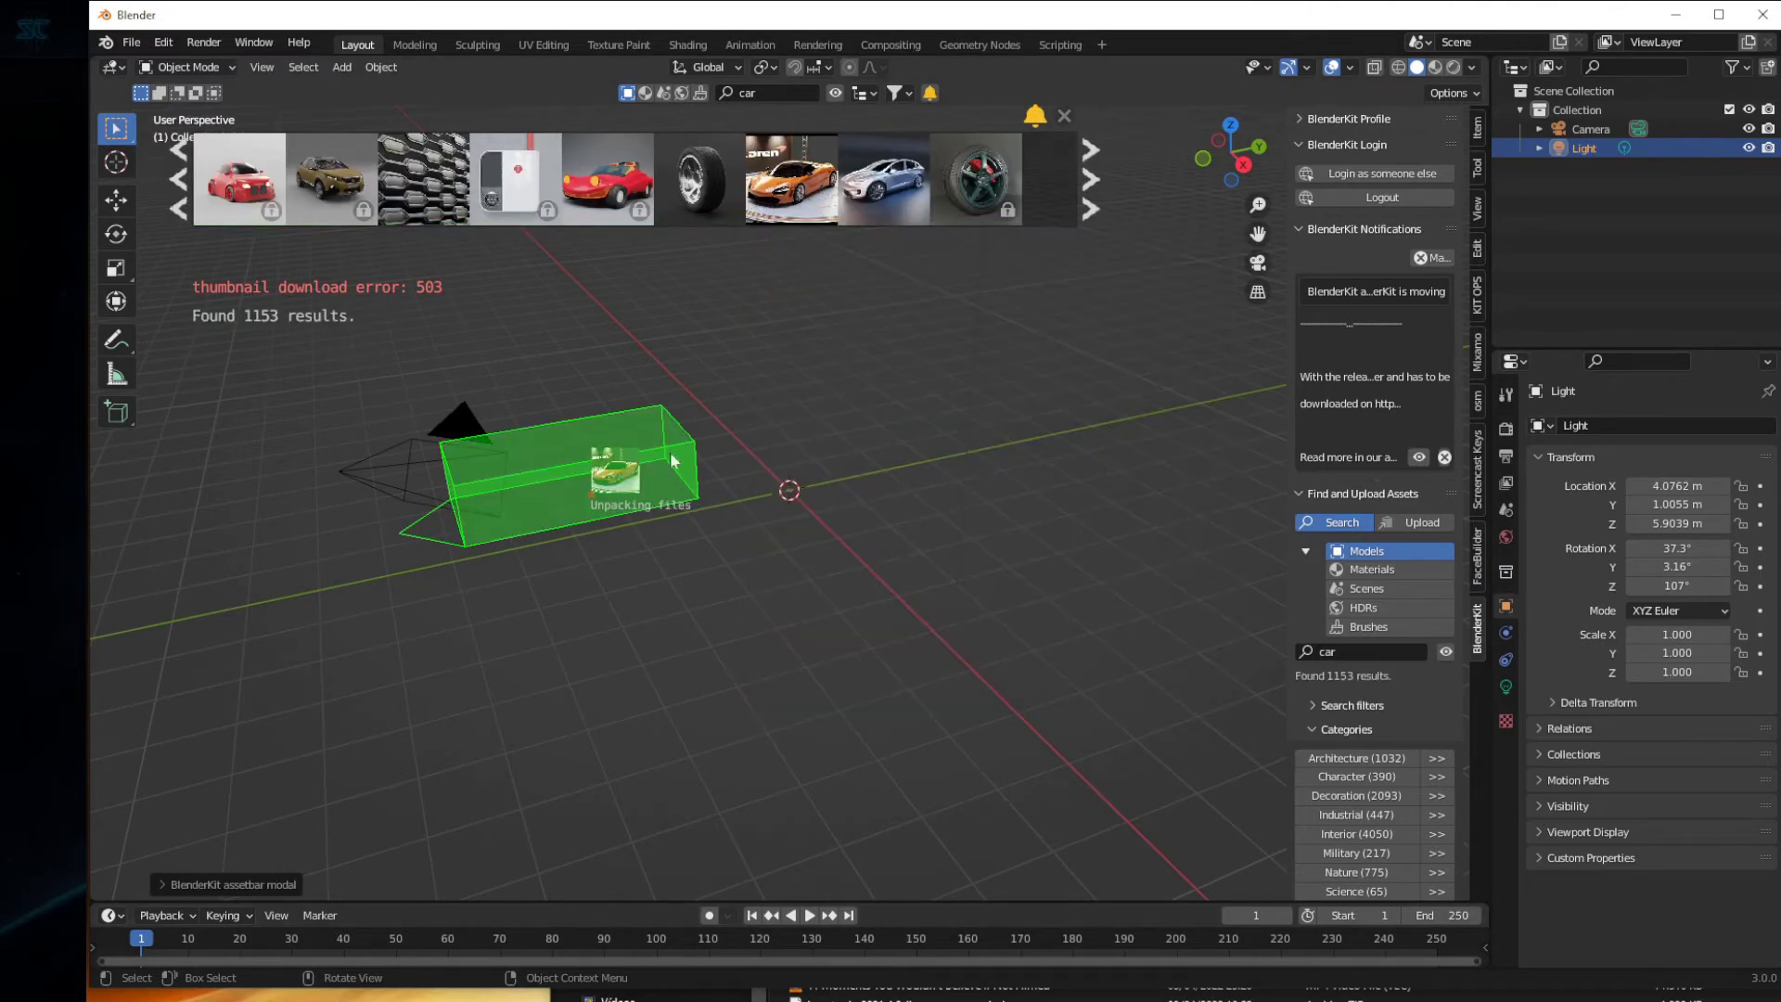
right_click(552, 419)
left_click(882, 408)
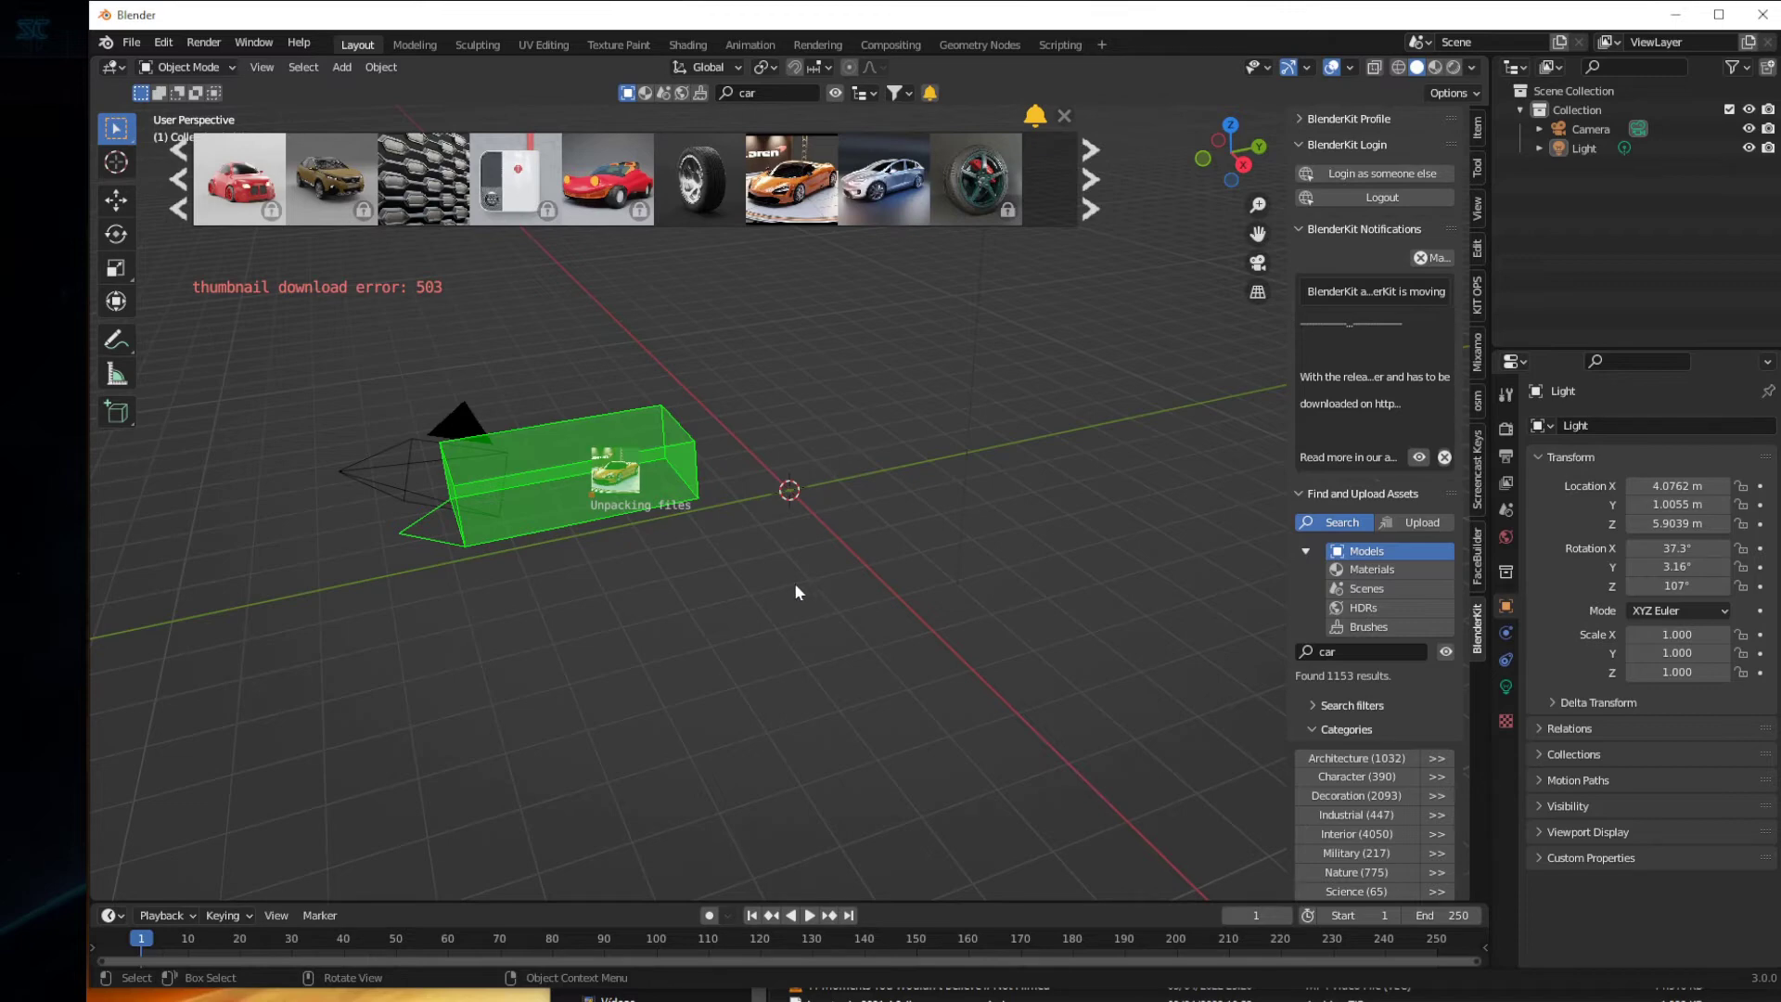
key("shift+a")
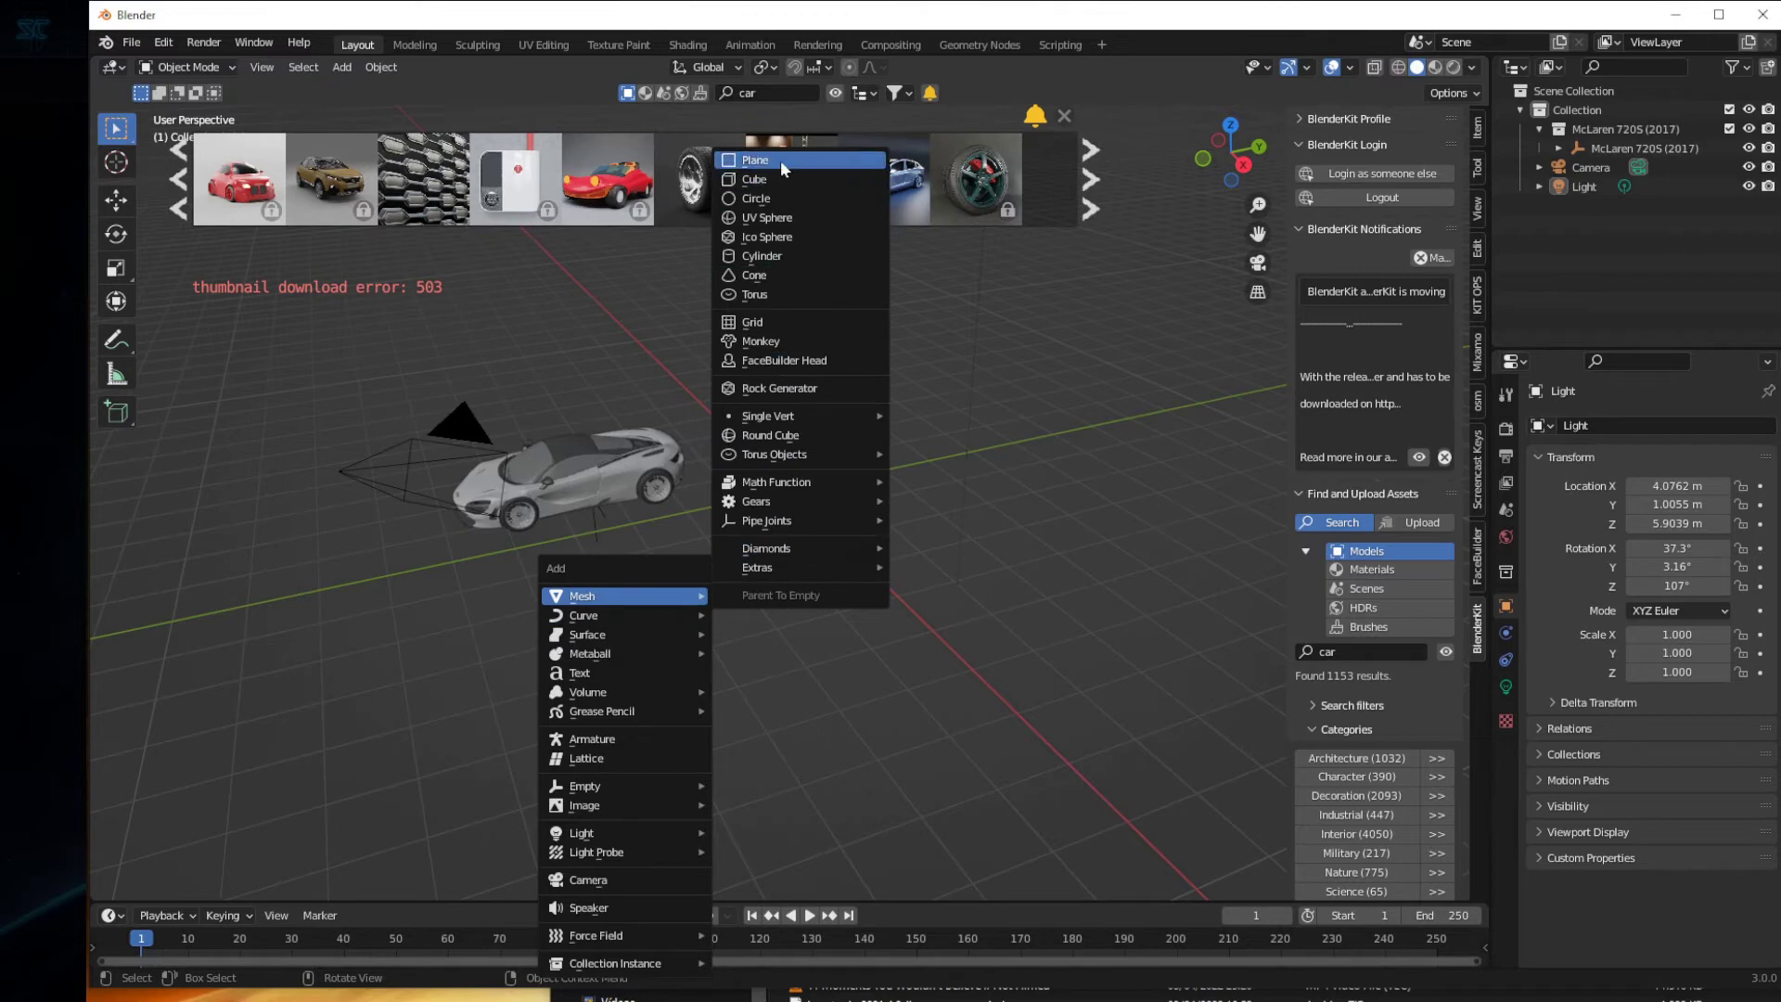
- Add a ground plane scaled about 7x and an area light scaled to 4.094
left_click(781, 159)
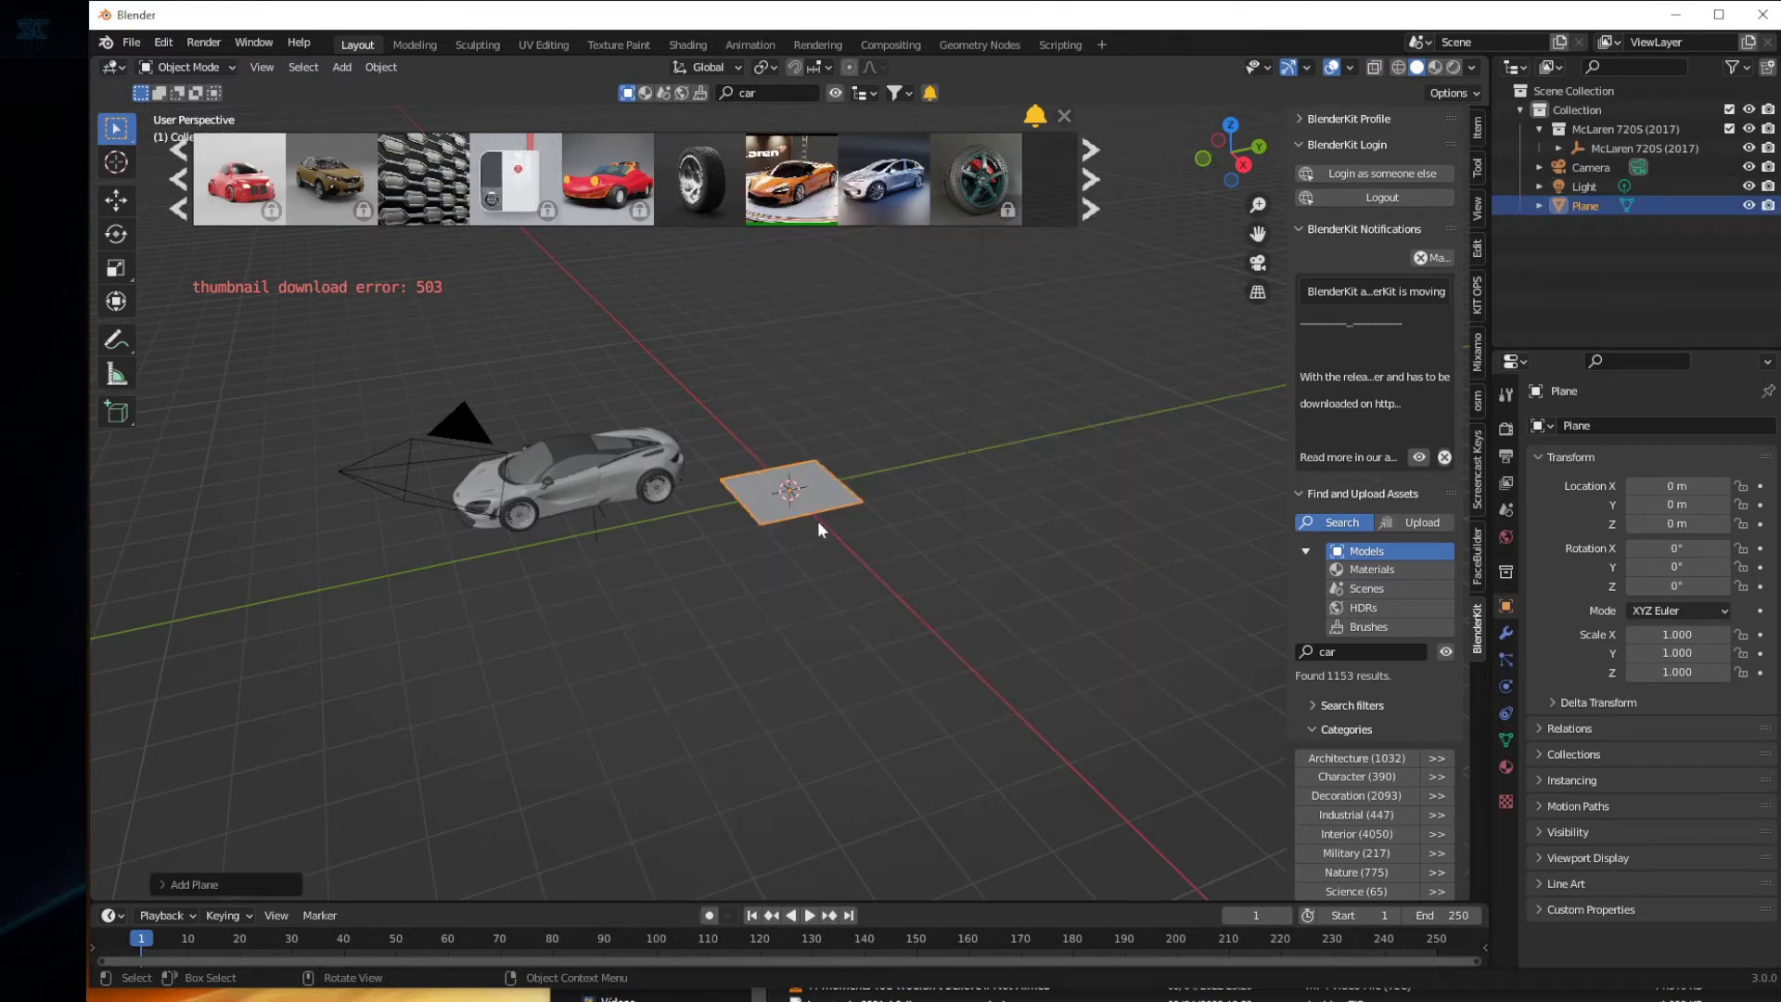
key("s")
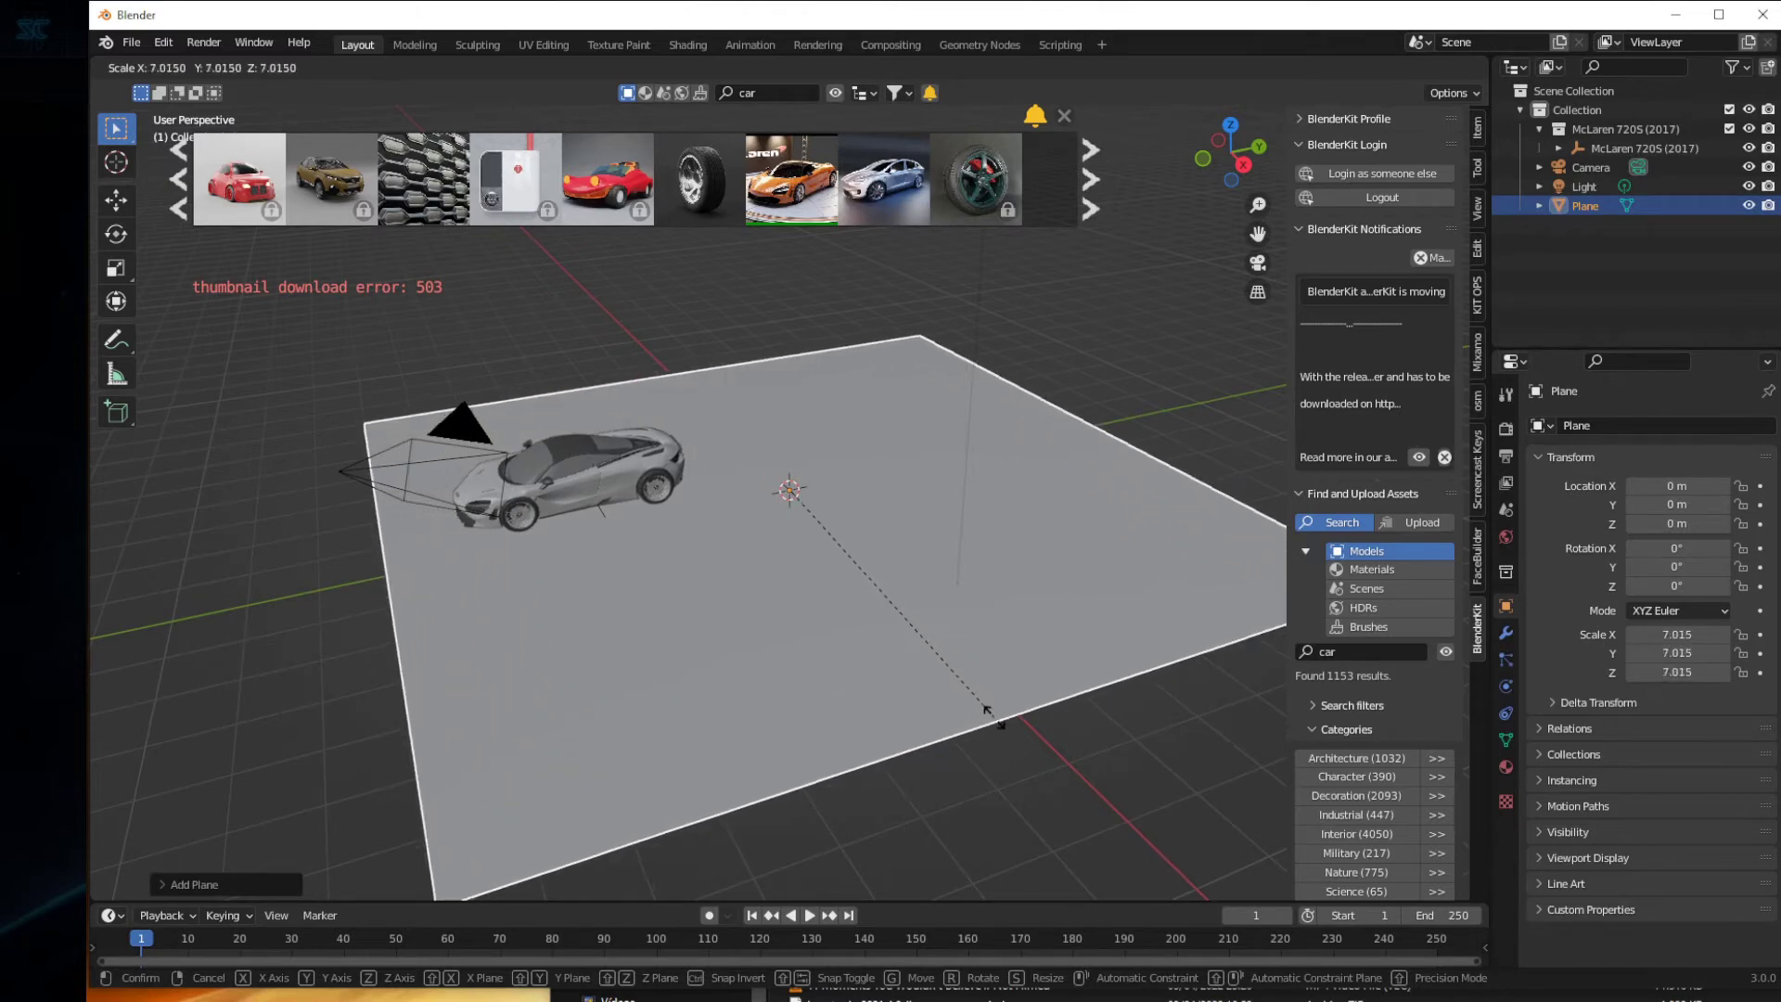
left_click(833, 657)
key("shift+a")
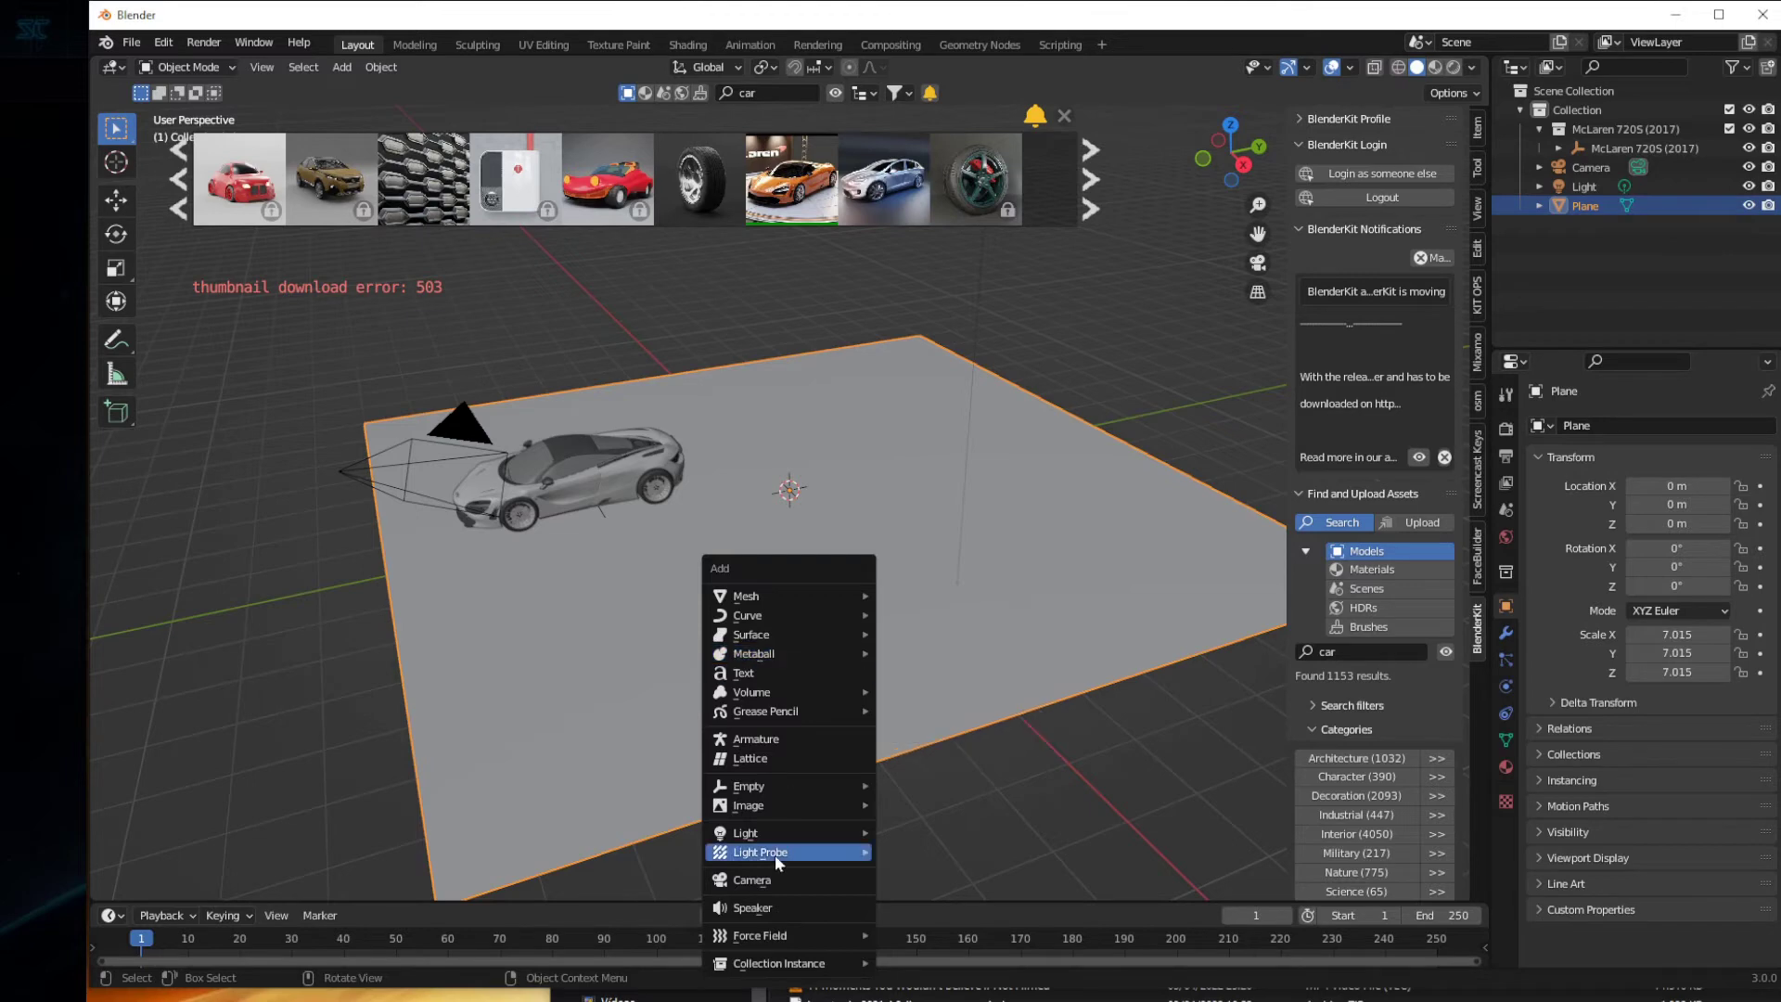
mouse_move(751, 832)
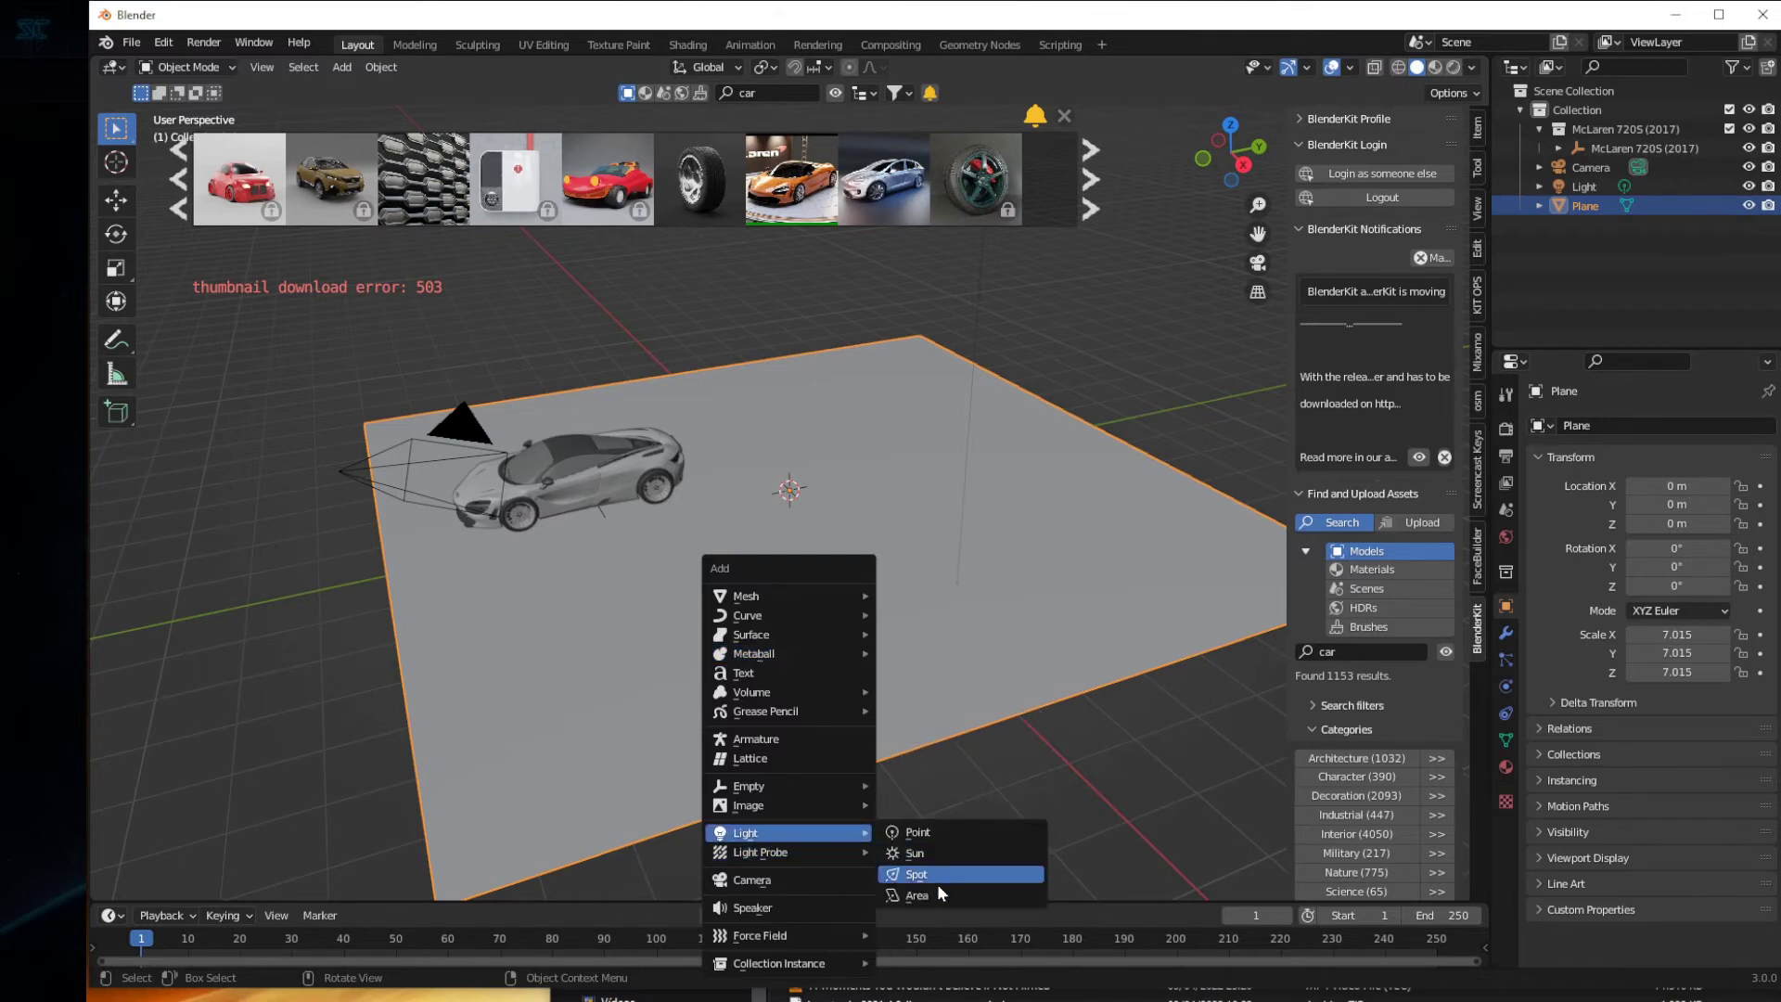
left_click(931, 891)
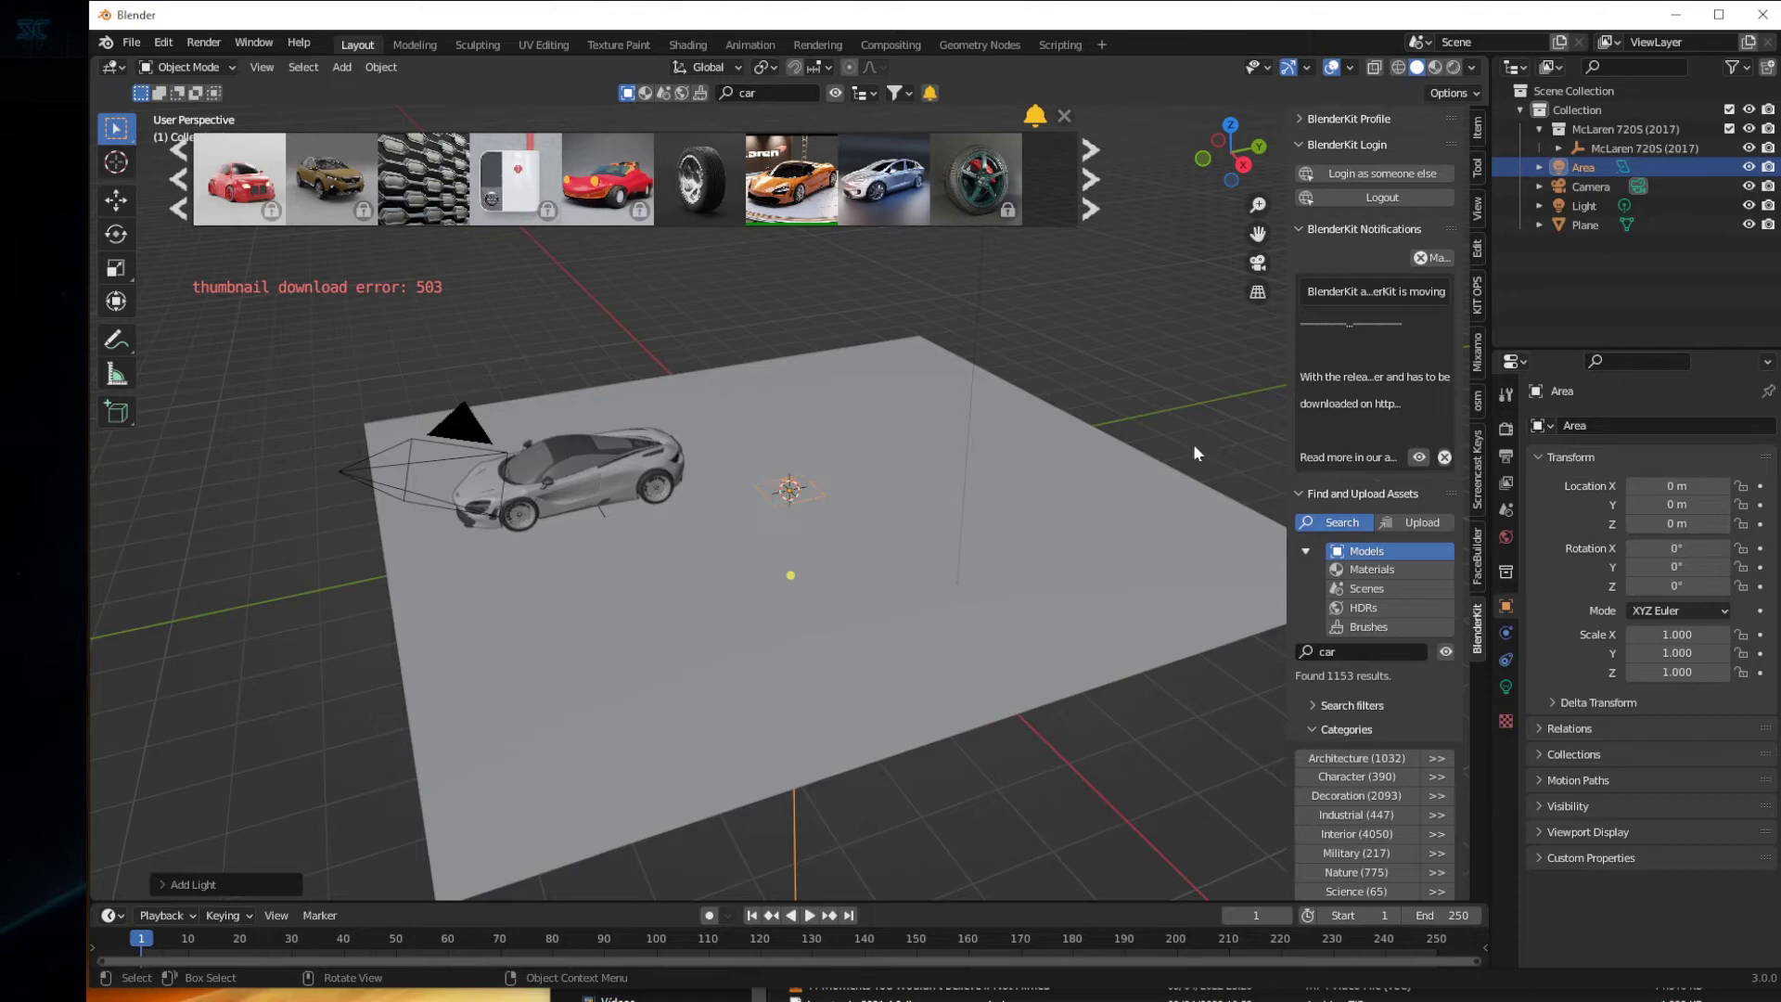
key("s")
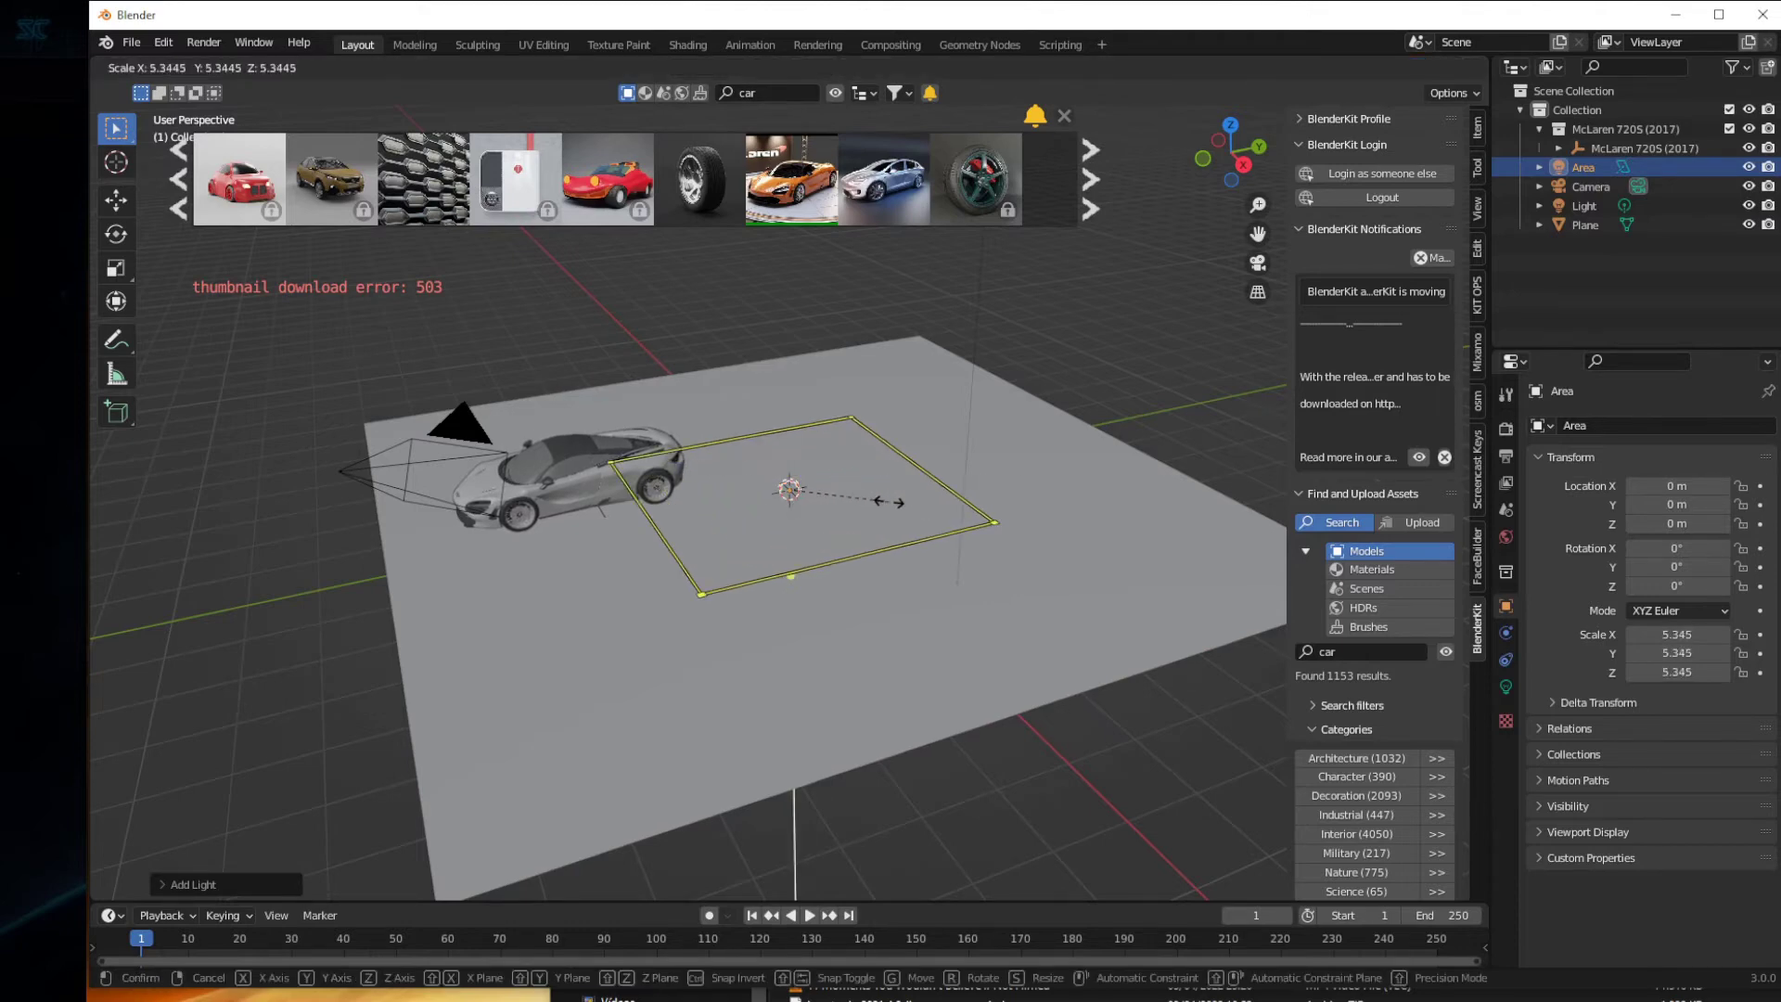
left_click(864, 505)
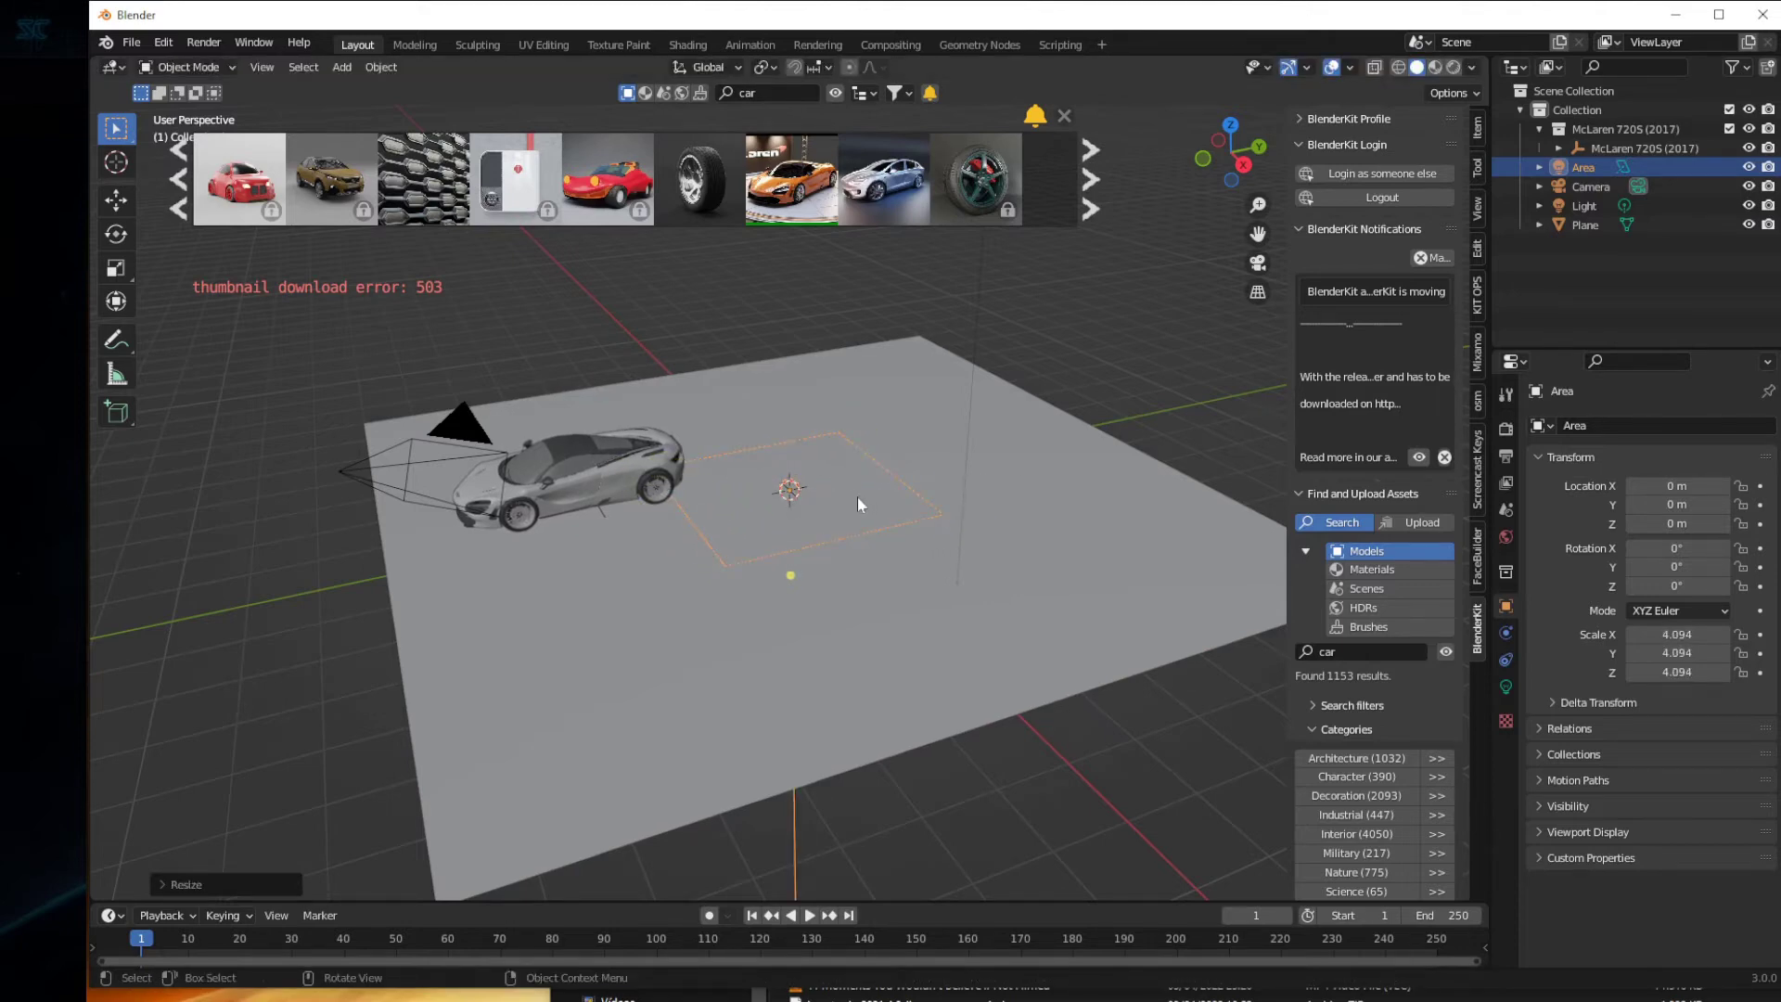
- Raise the area light with the Move tool to Z 1.5782 m above the floor
key("z")
key("Escape")
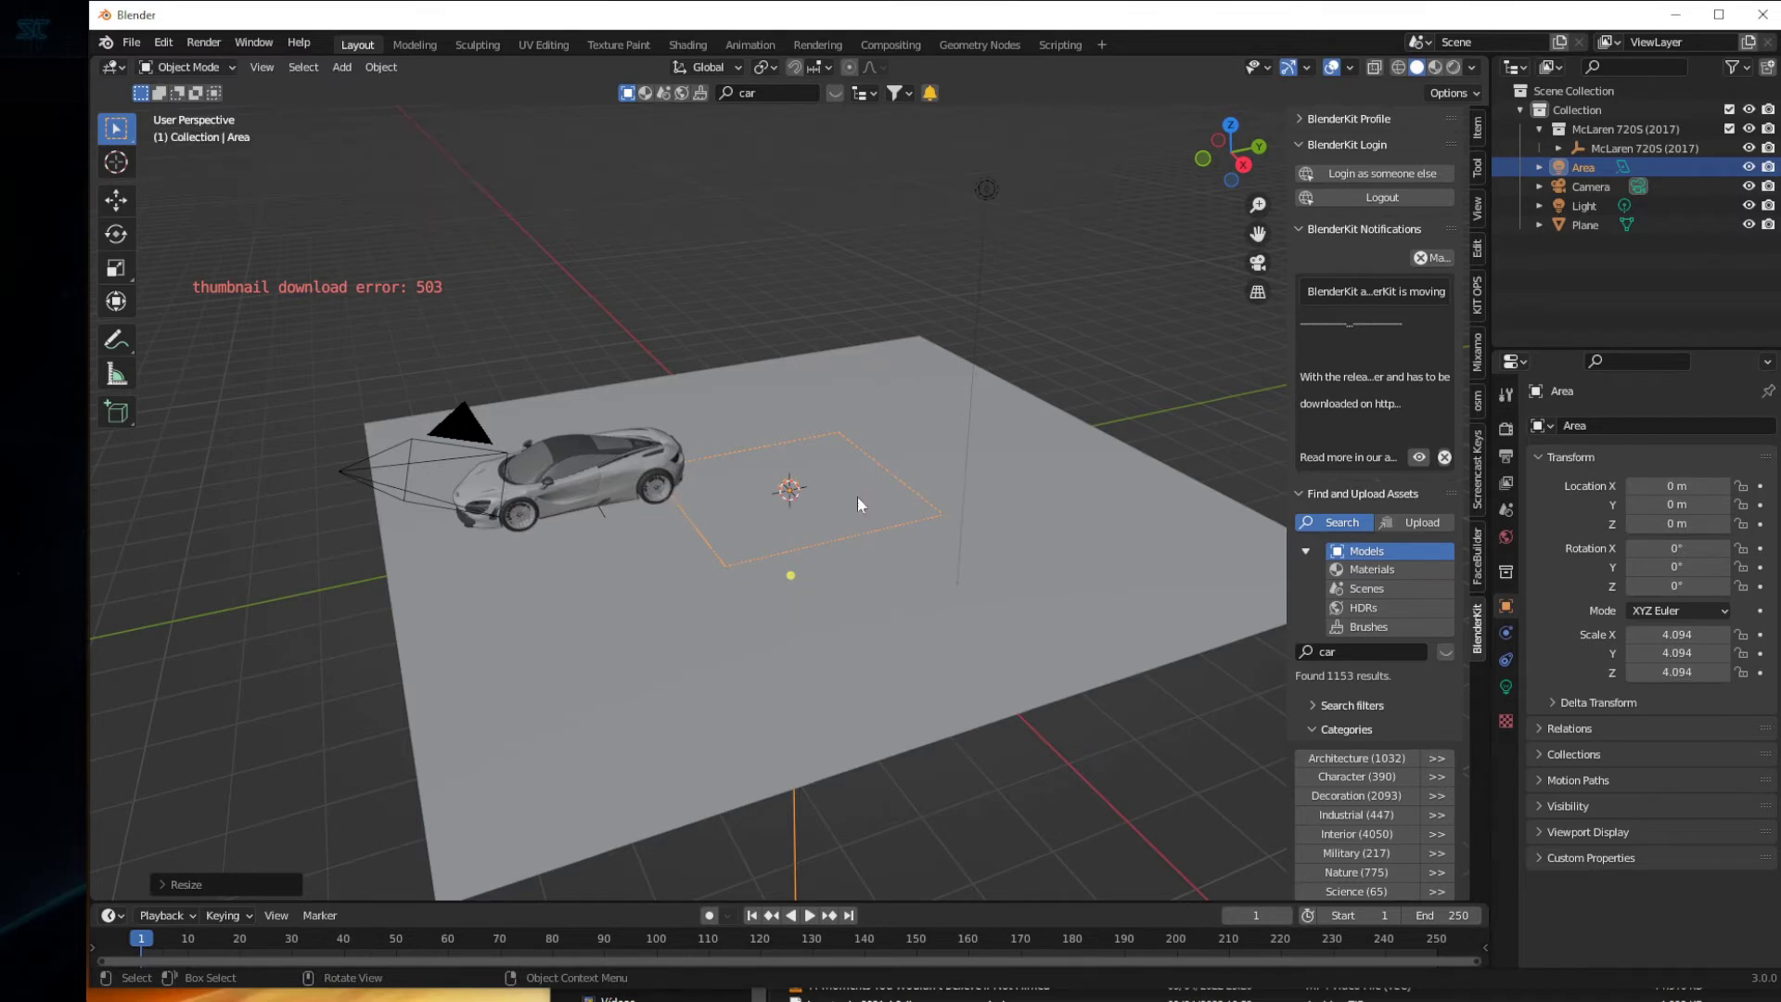
key("z")
key("Escape")
left_click(117, 208)
left_click_drag(786, 427, 777, 371)
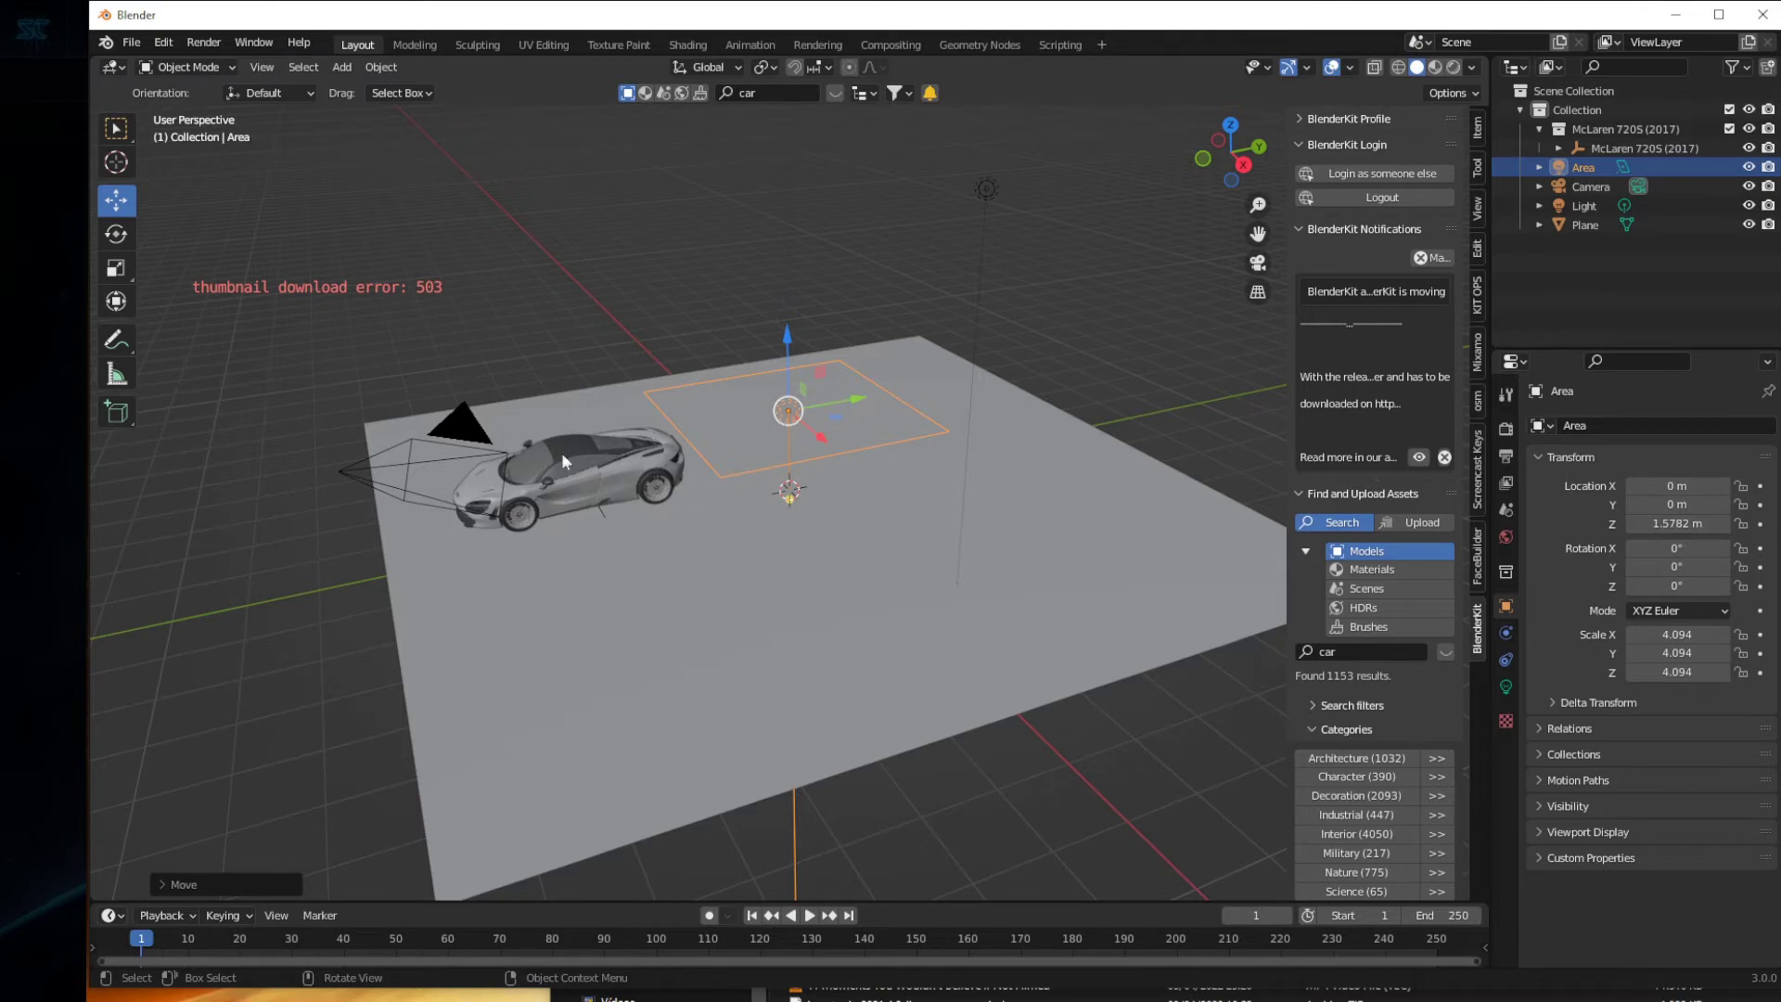
left_click(606, 486)
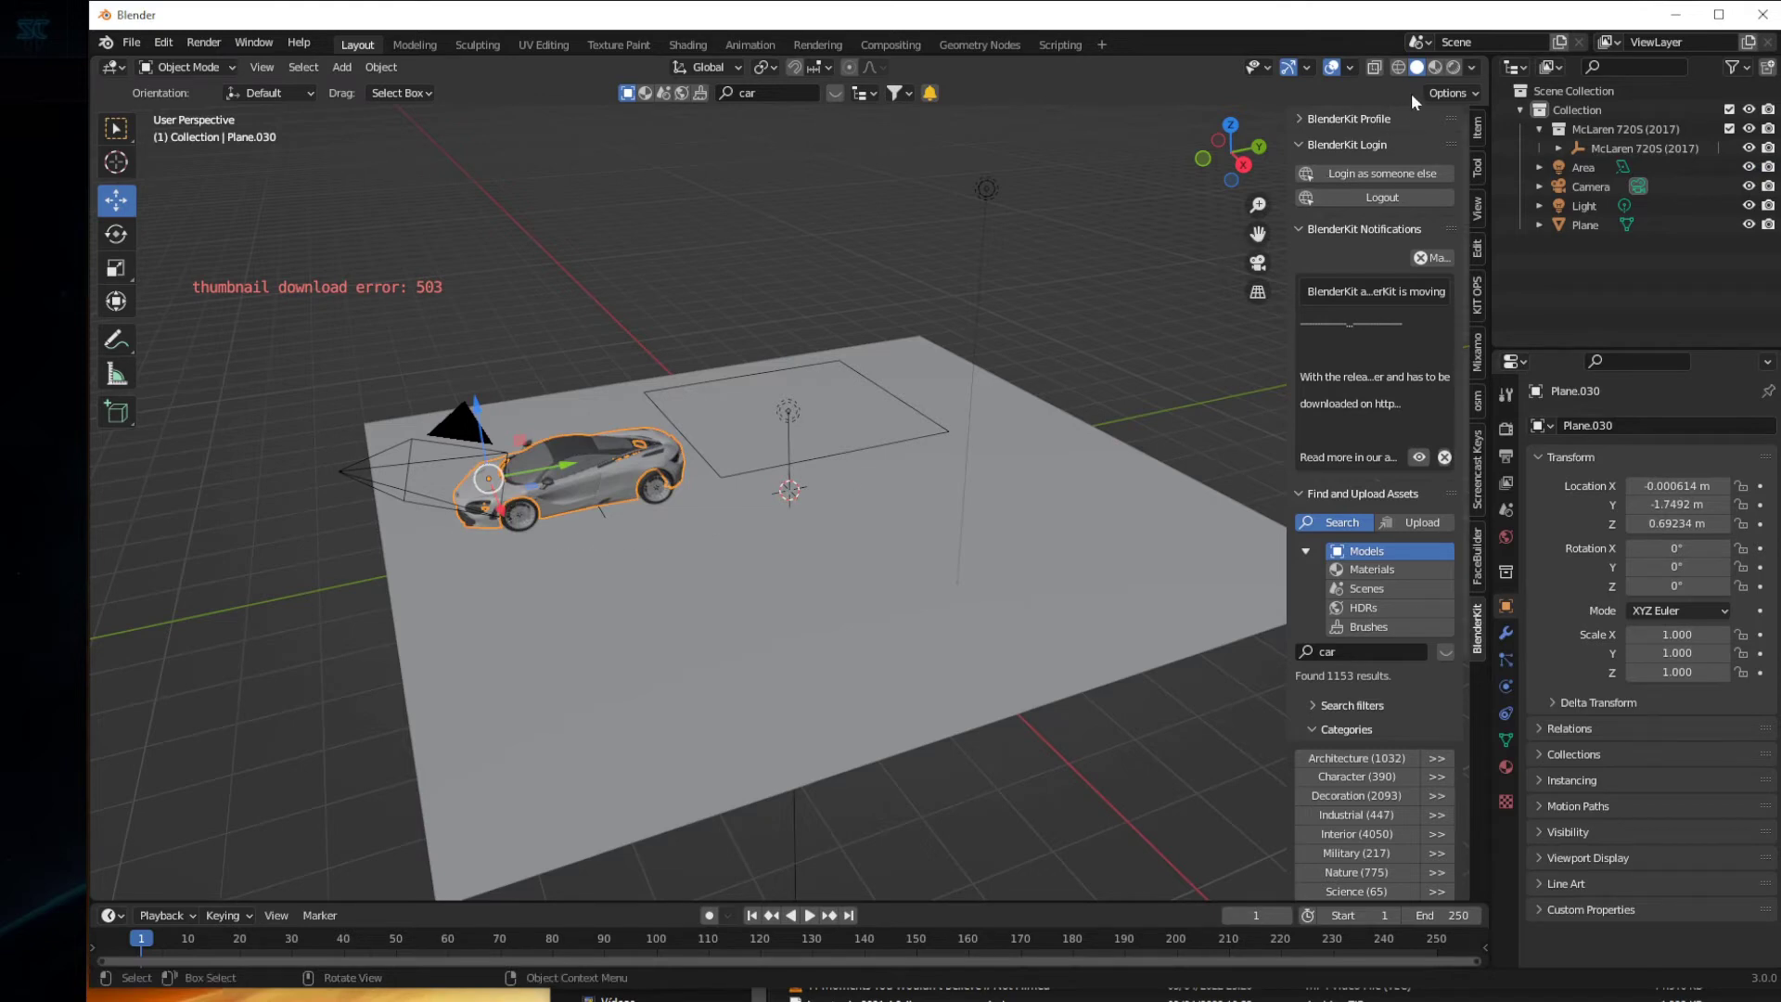
- Switch the viewport to Rendered shading and orbit around the car
left_click(1451, 69)
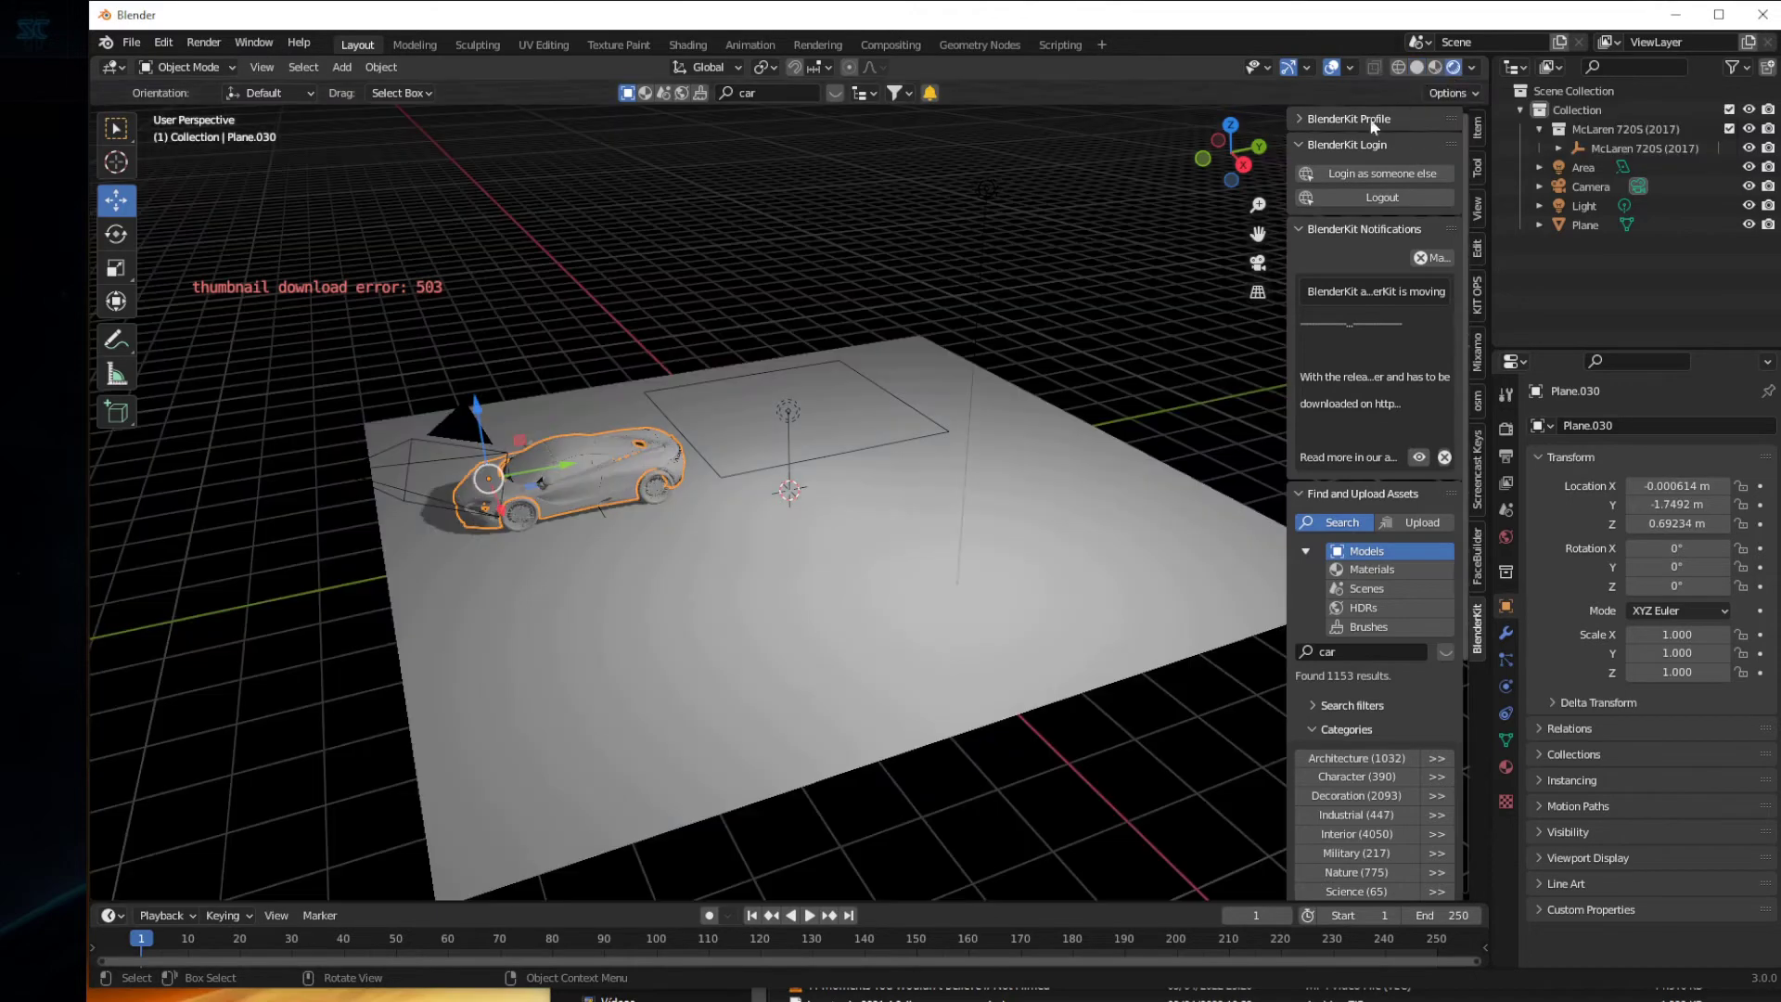
scroll(608, 565, "up", 5)
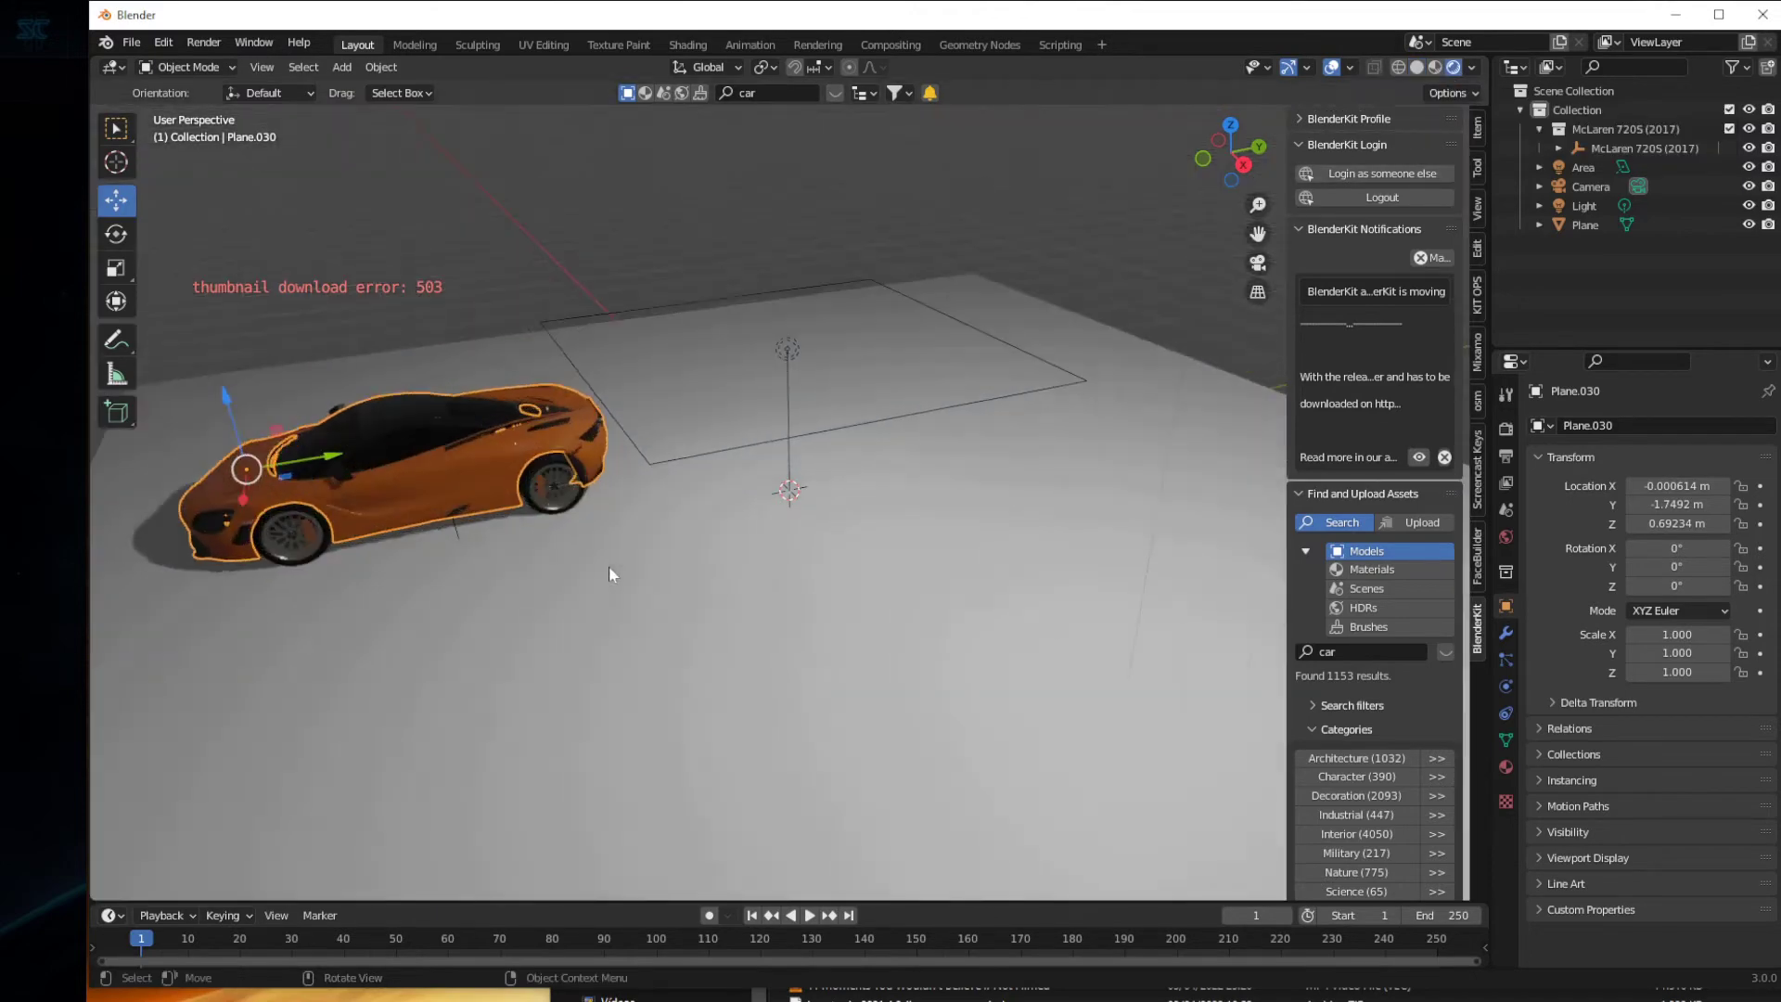
mouse_move(506, 610)
middle_mouse_down()
mouse_move(688, 592)
mouse_move(677, 573)
mouse_move(625, 575)
mouse_move(657, 600)
middle_mouse_up()
scroll(810, 664, "down", 3)
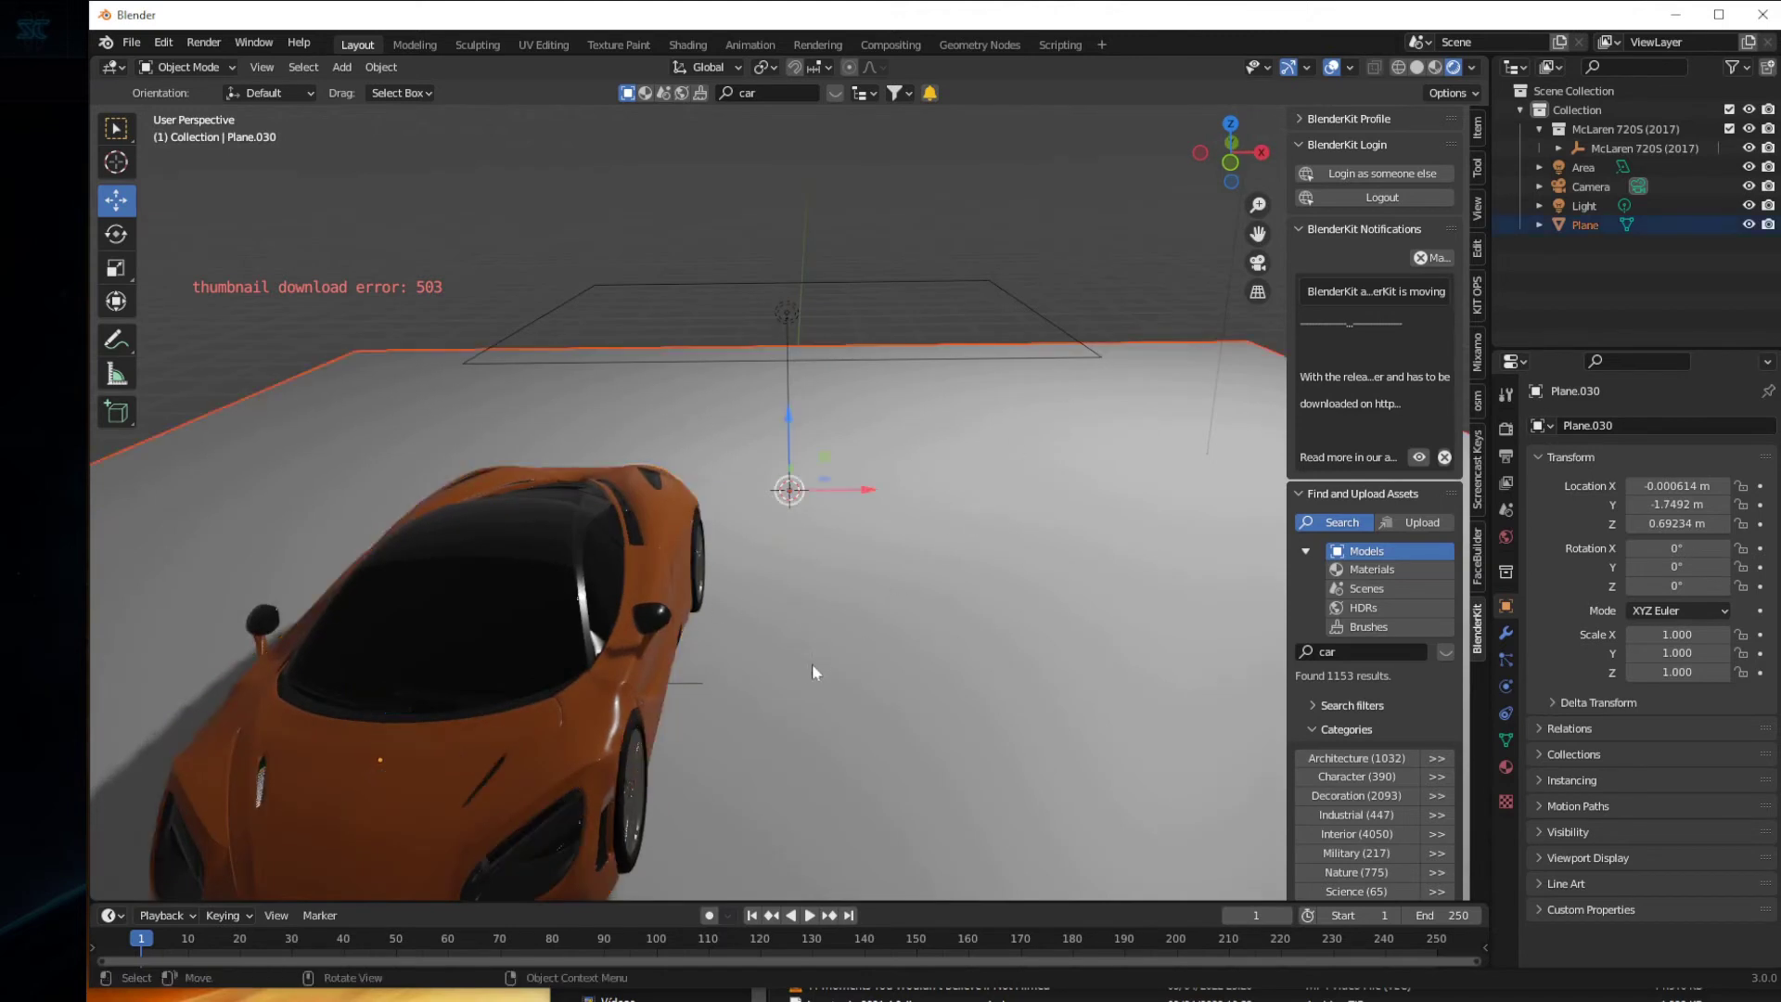
mouse_move(811, 664)
middle_mouse_down()
mouse_move(768, 675)
mouse_move(811, 710)
mouse_move(846, 688)
mouse_move(727, 700)
mouse_move(840, 688)
mouse_move(794, 700)
mouse_move(798, 647)
middle_mouse_up()
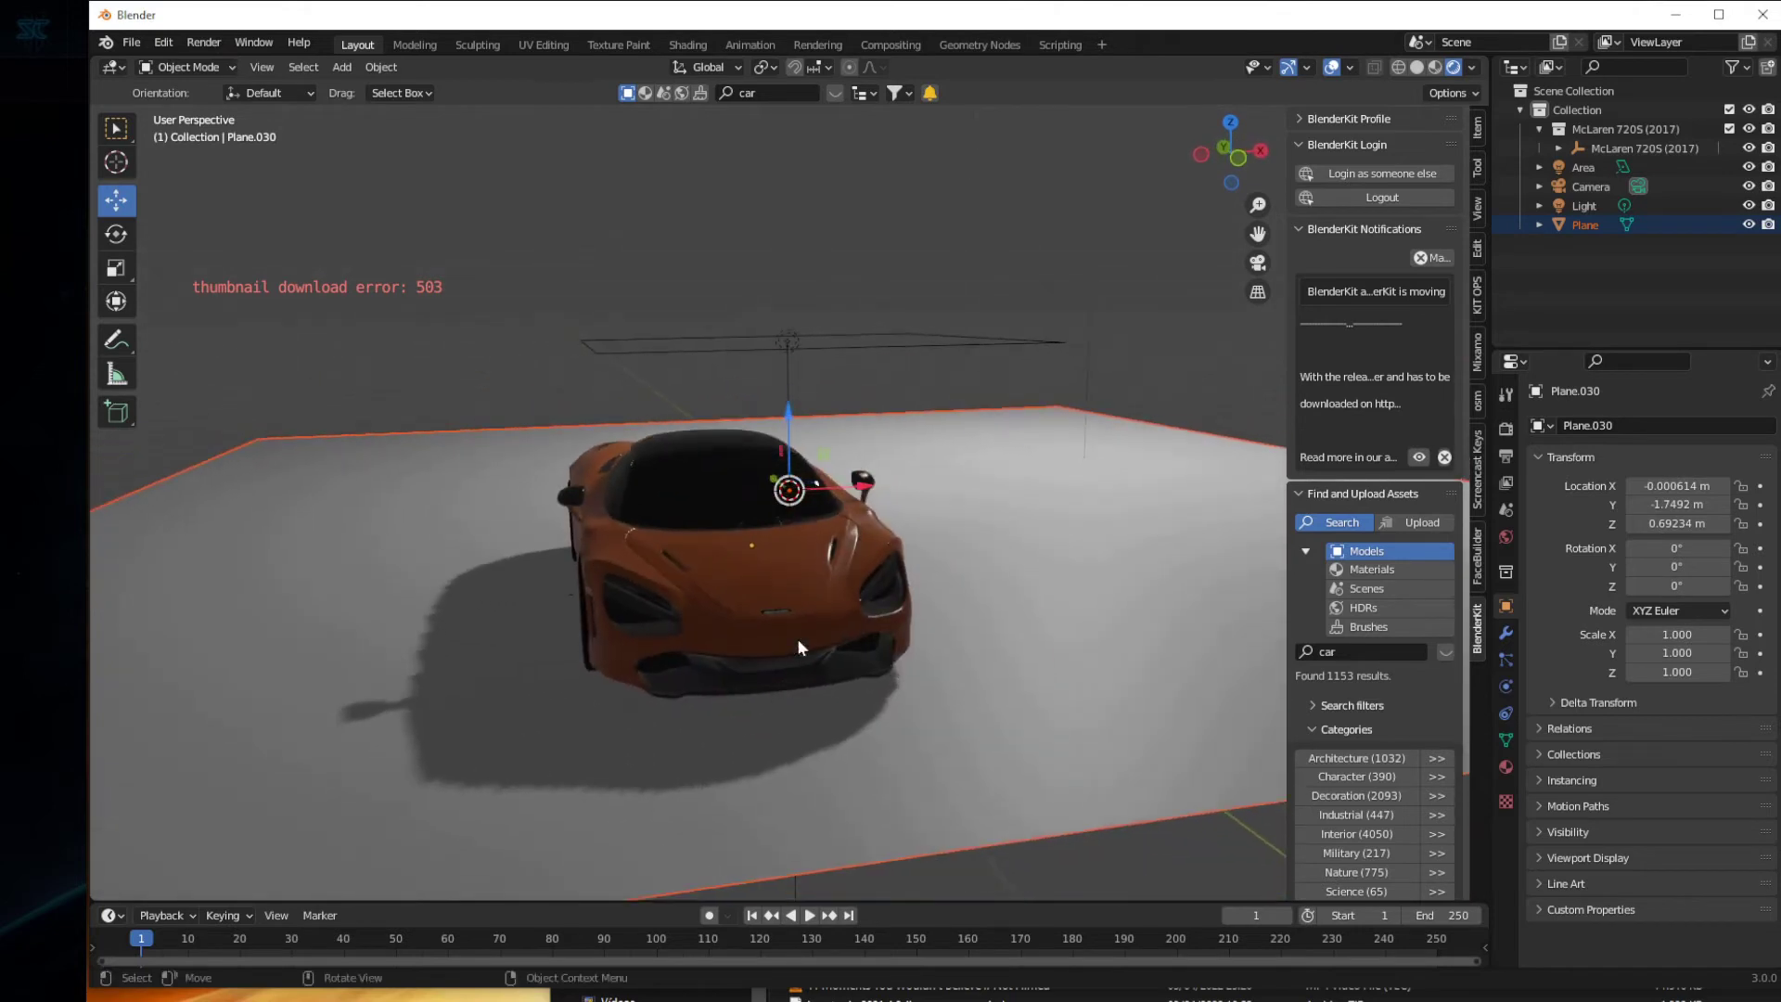
- Set the area light's power to 25.7 W
left_click(744, 342)
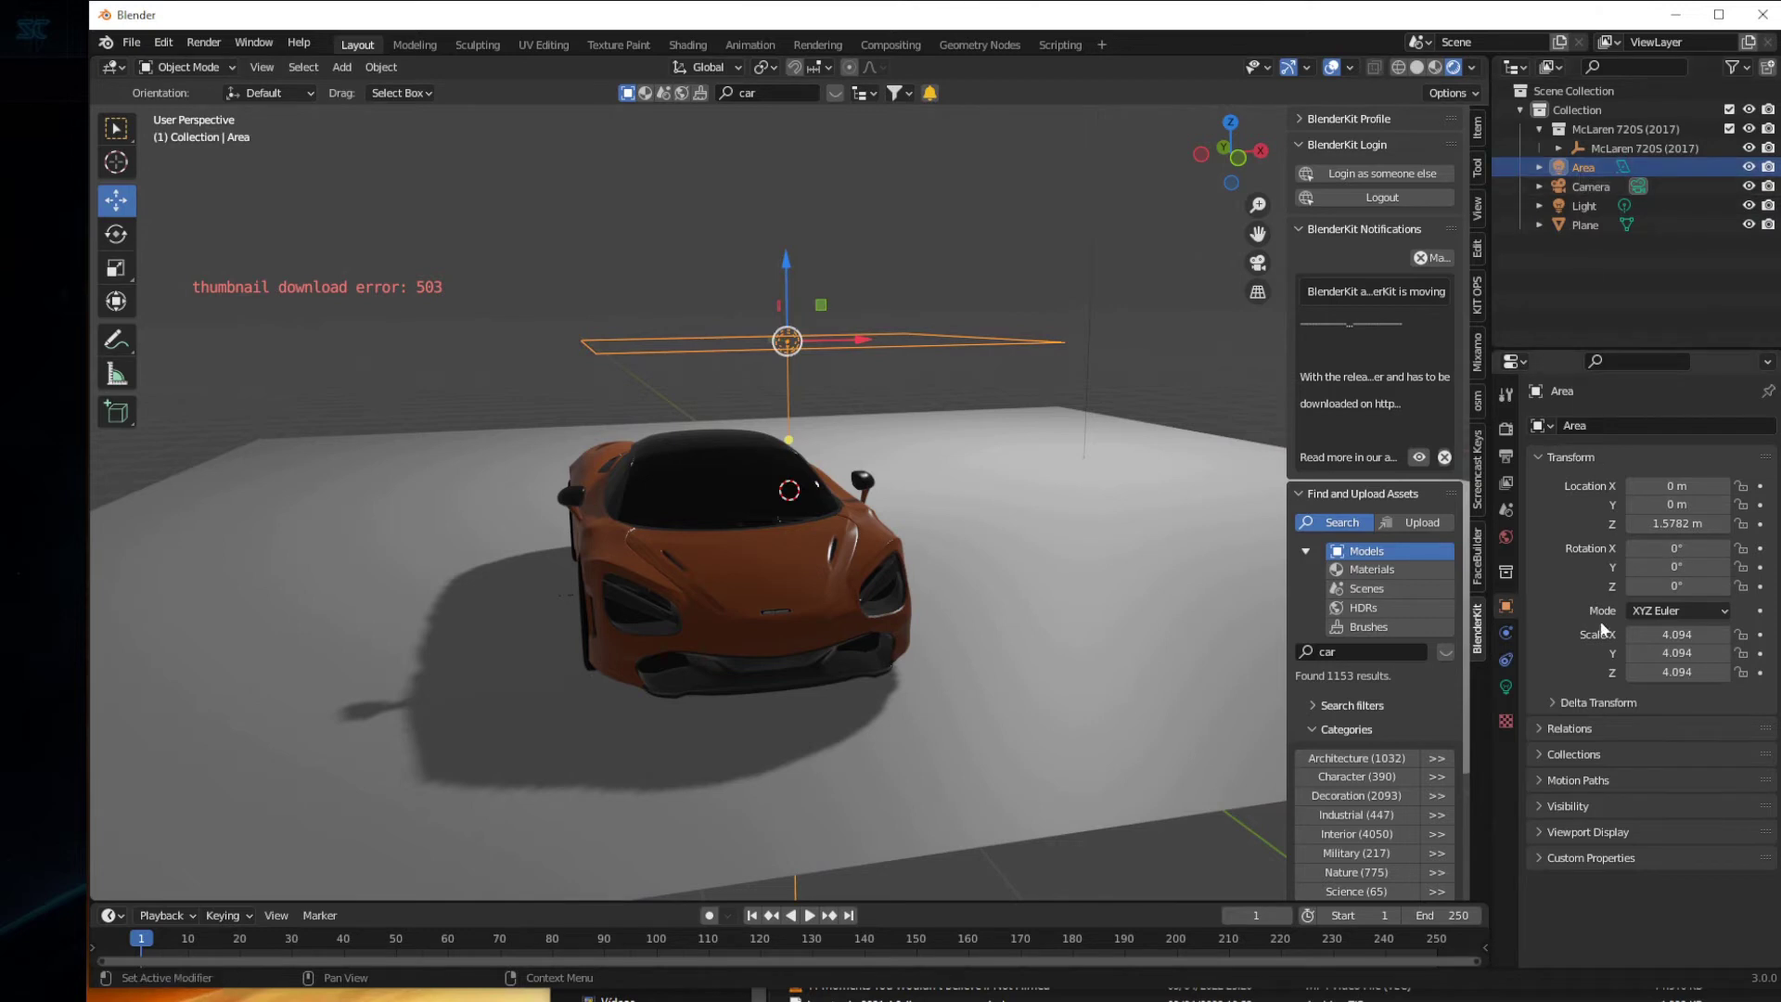
left_click(1505, 687)
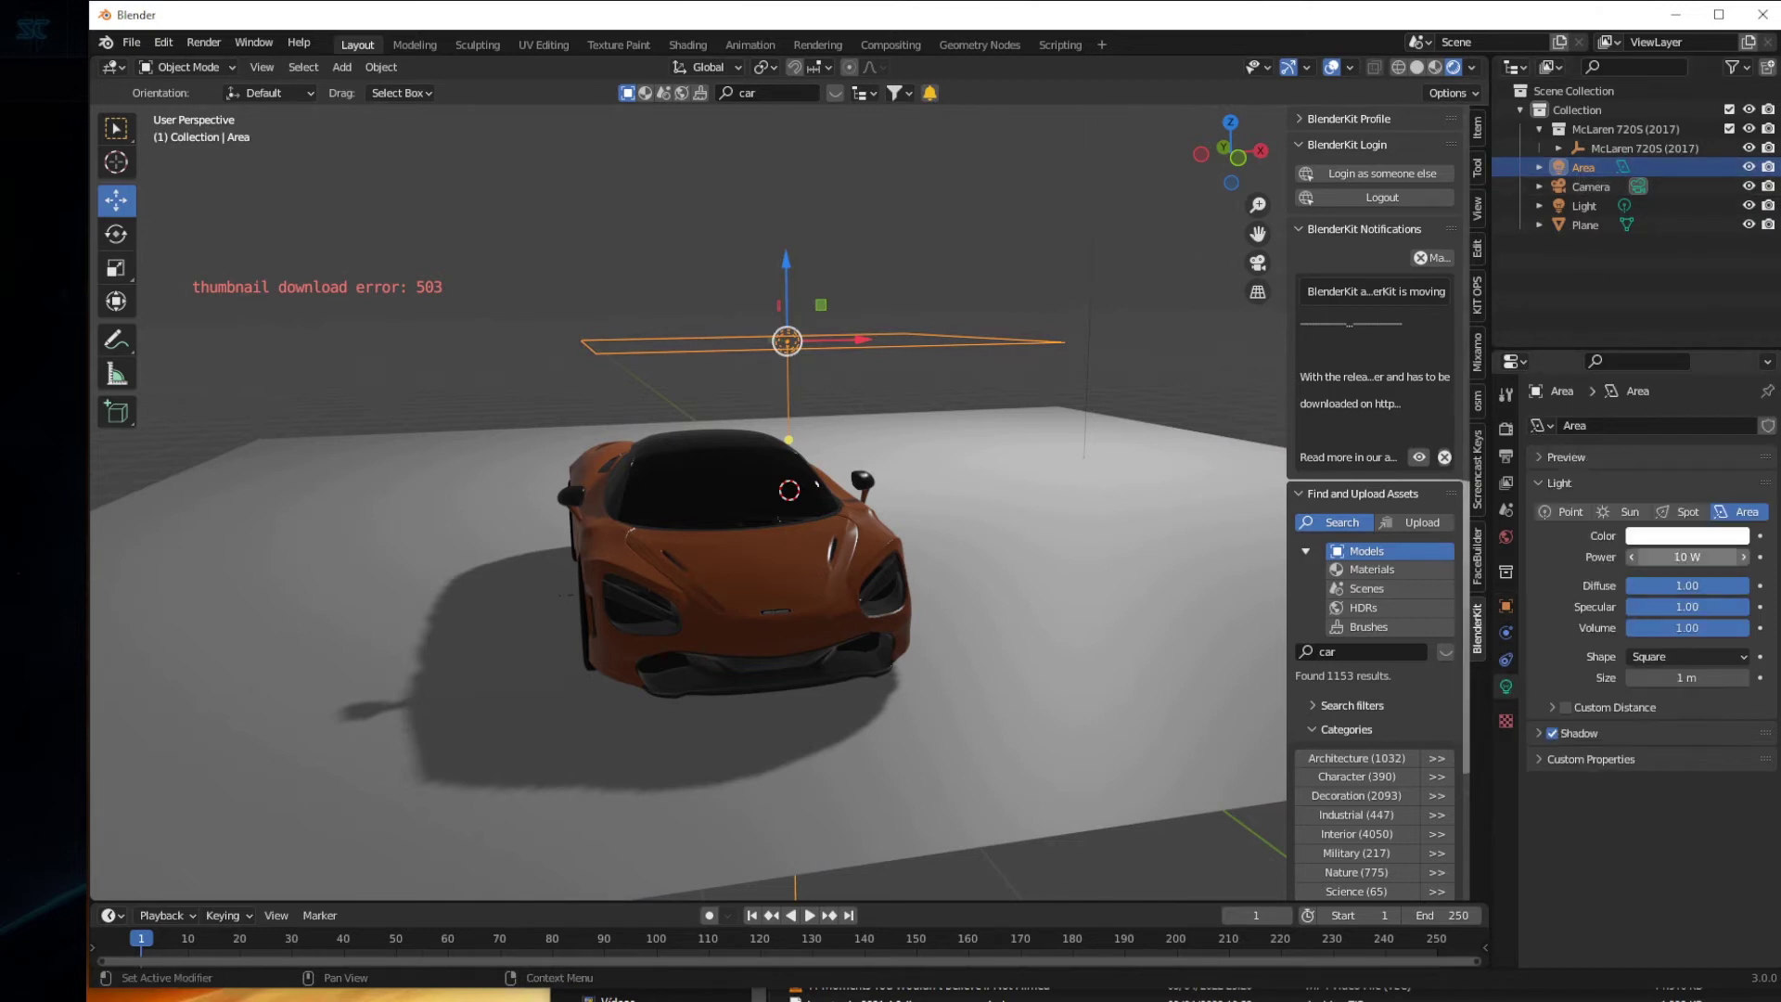
mouse_move(1681, 557)
left_mouse_down()
mouse_move(1707, 557)
mouse_move(1639, 557)
left_mouse_up()
- Slide the whole McLaren along Y by moving its parent empty instead of the body
left_click(1039, 588)
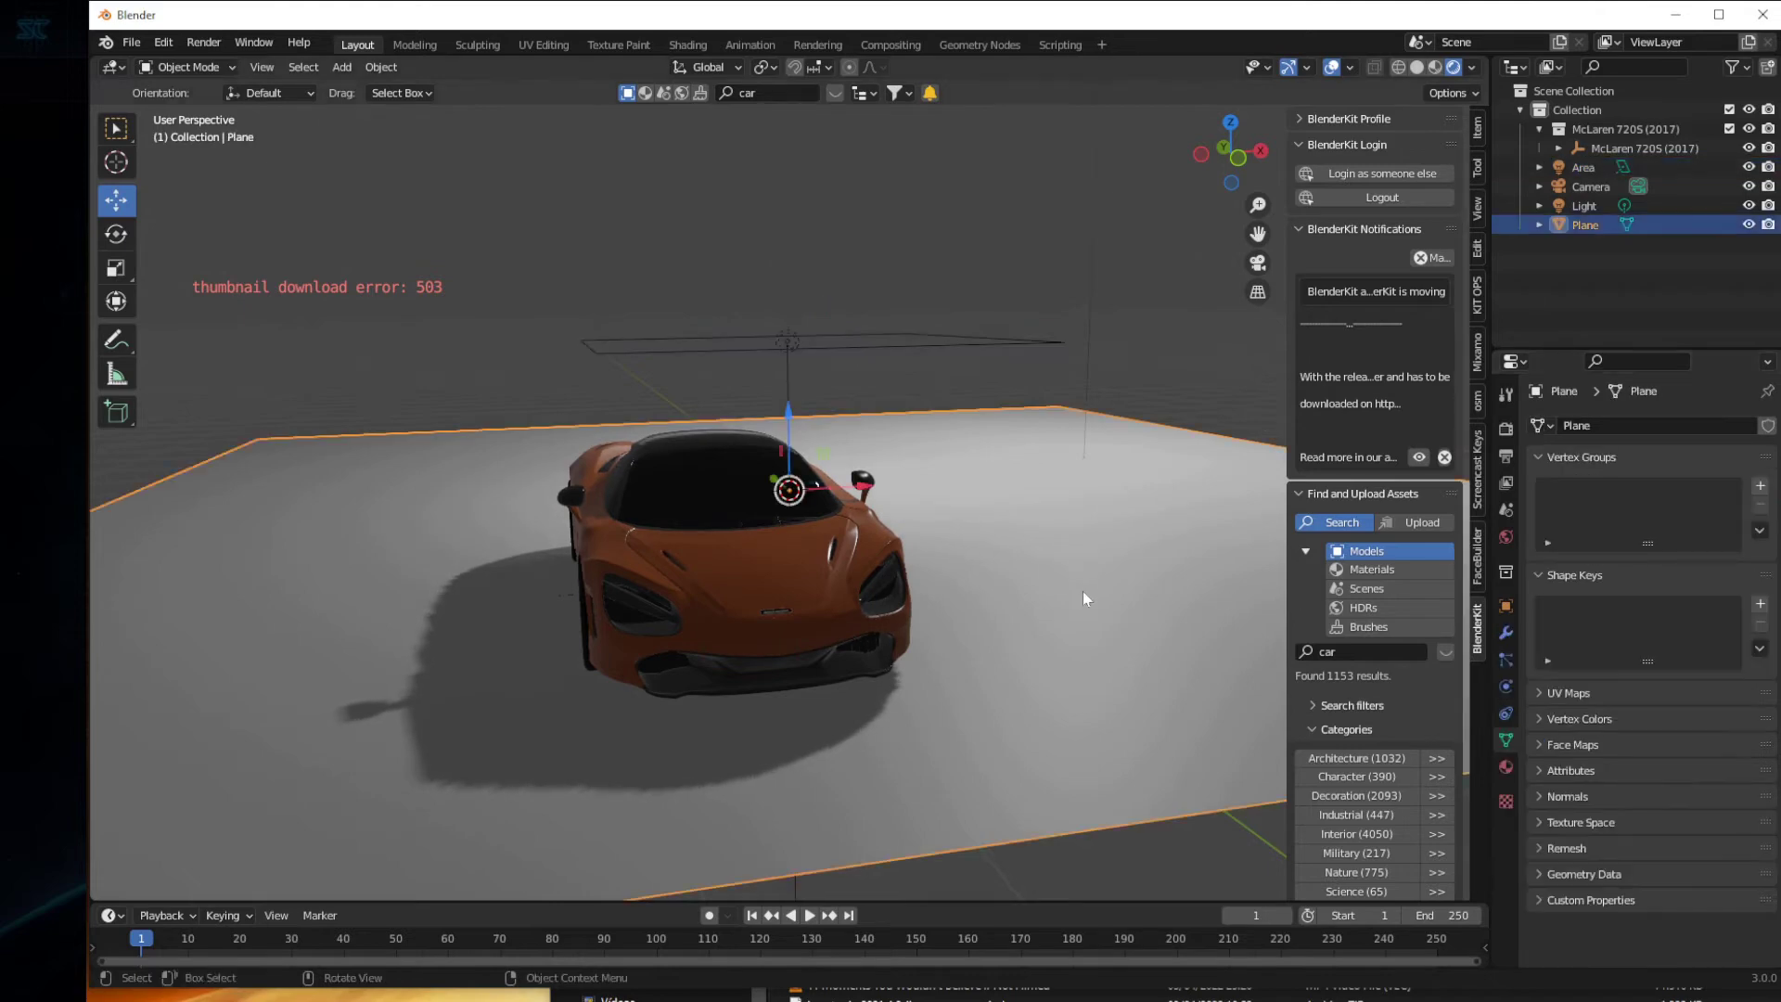
middle_click_drag(1082, 591, 1071, 645)
left_click(688, 703)
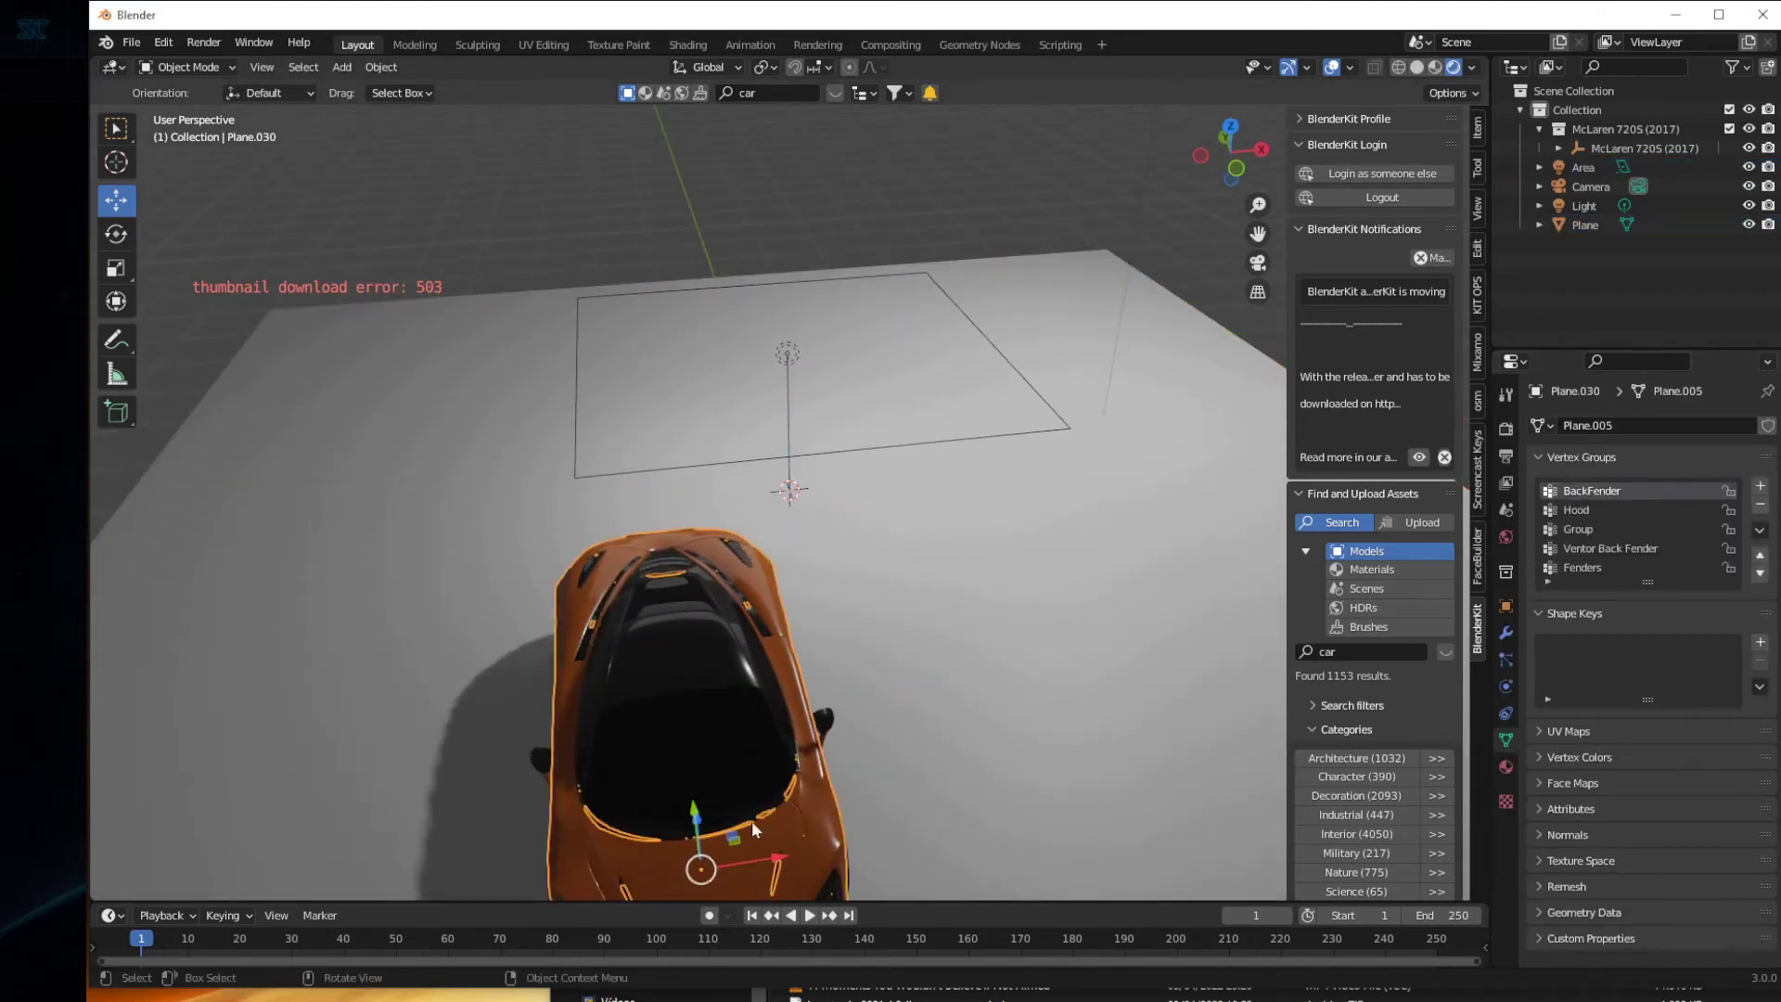
middle_click_drag(751, 839, 822, 813)
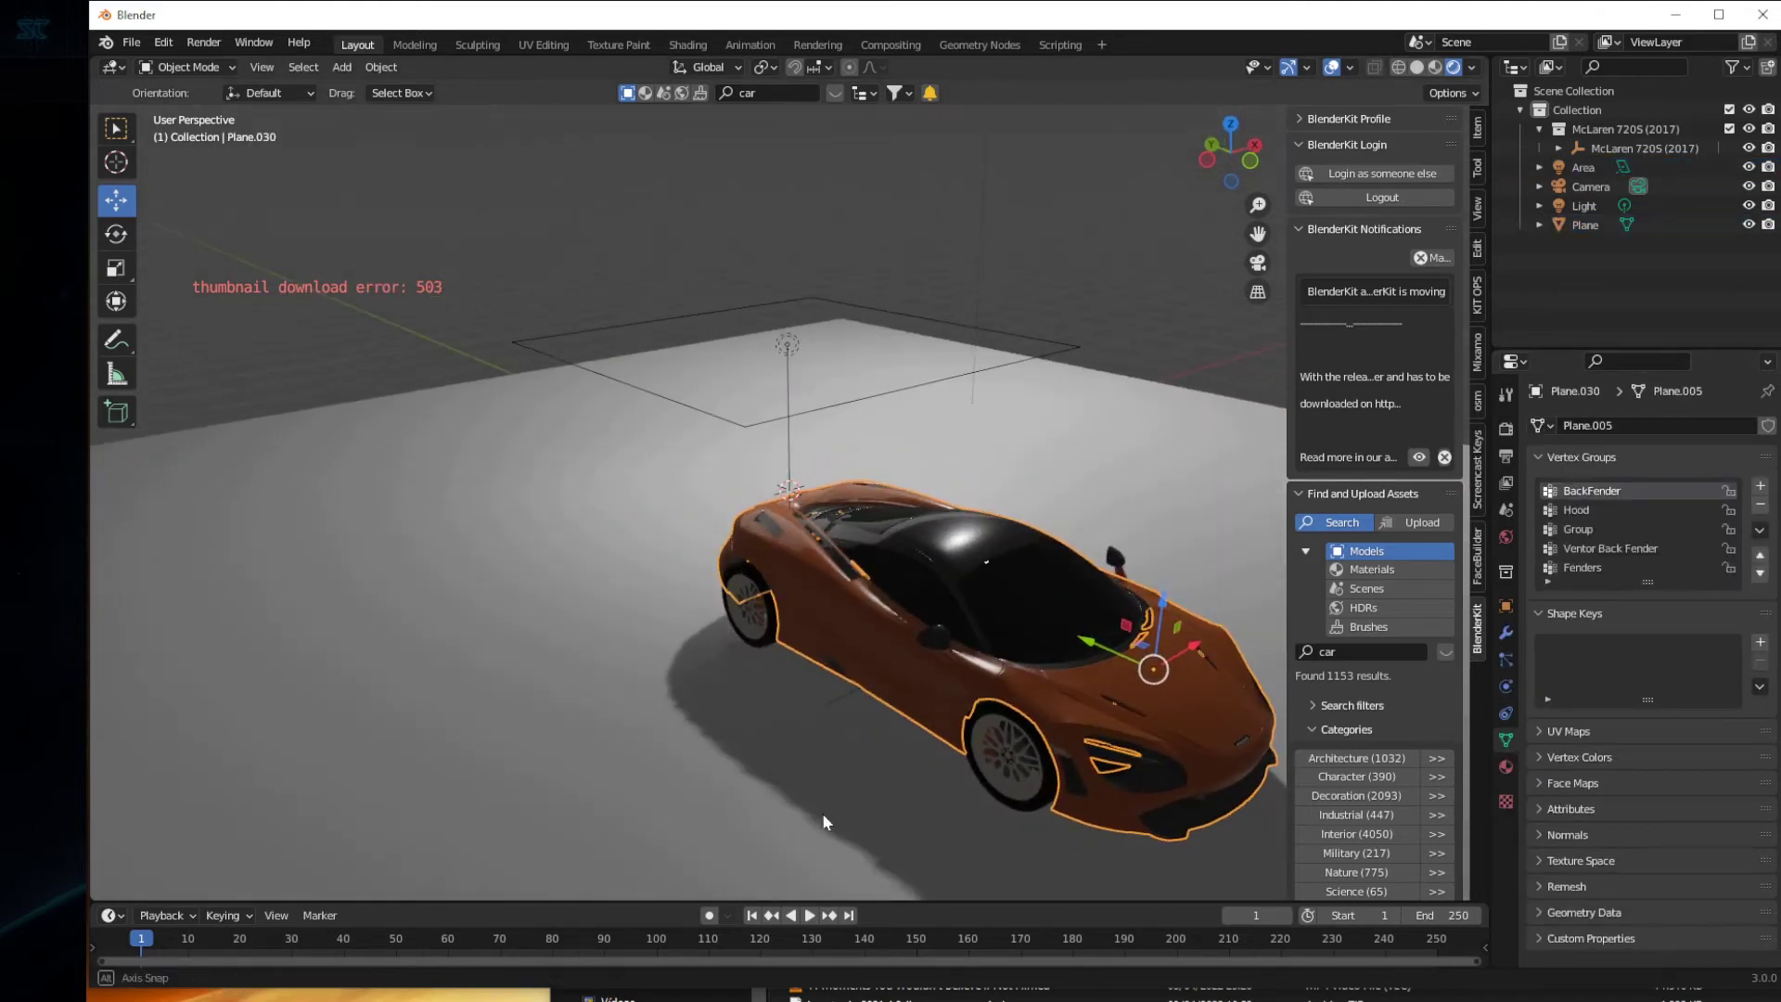
left_click_drag(1090, 652, 983, 705)
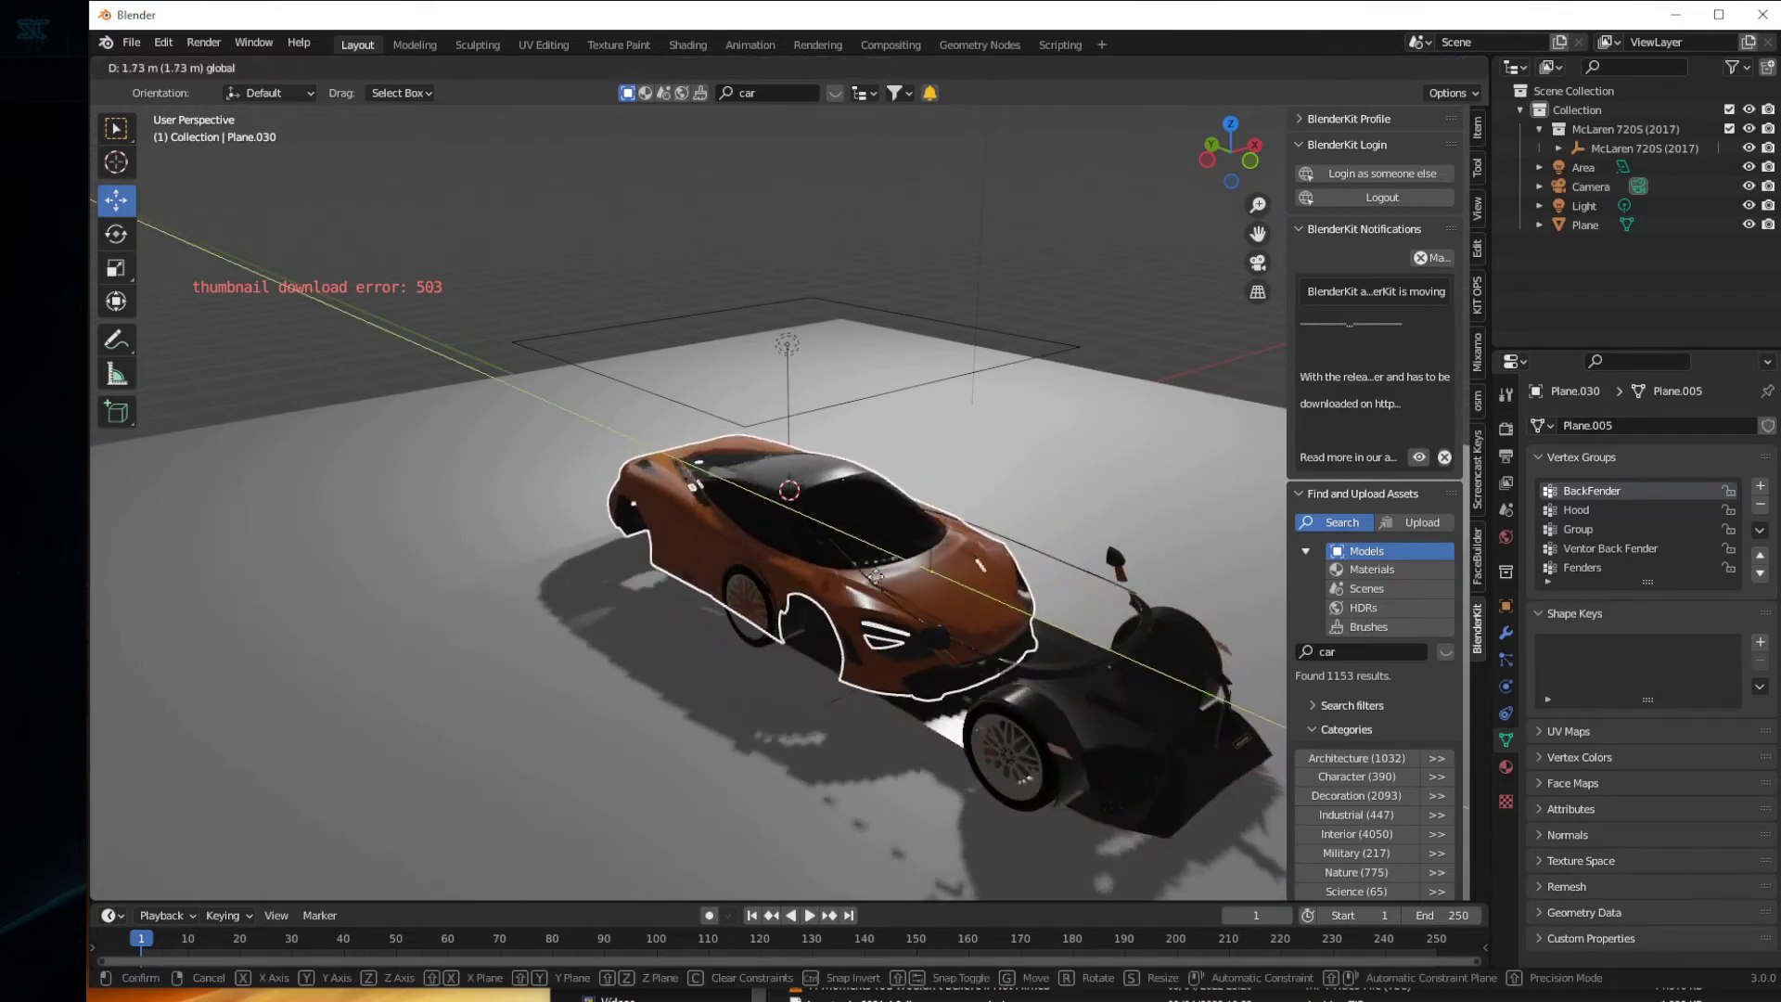
key("ctrl+z")
left_click(1595, 147)
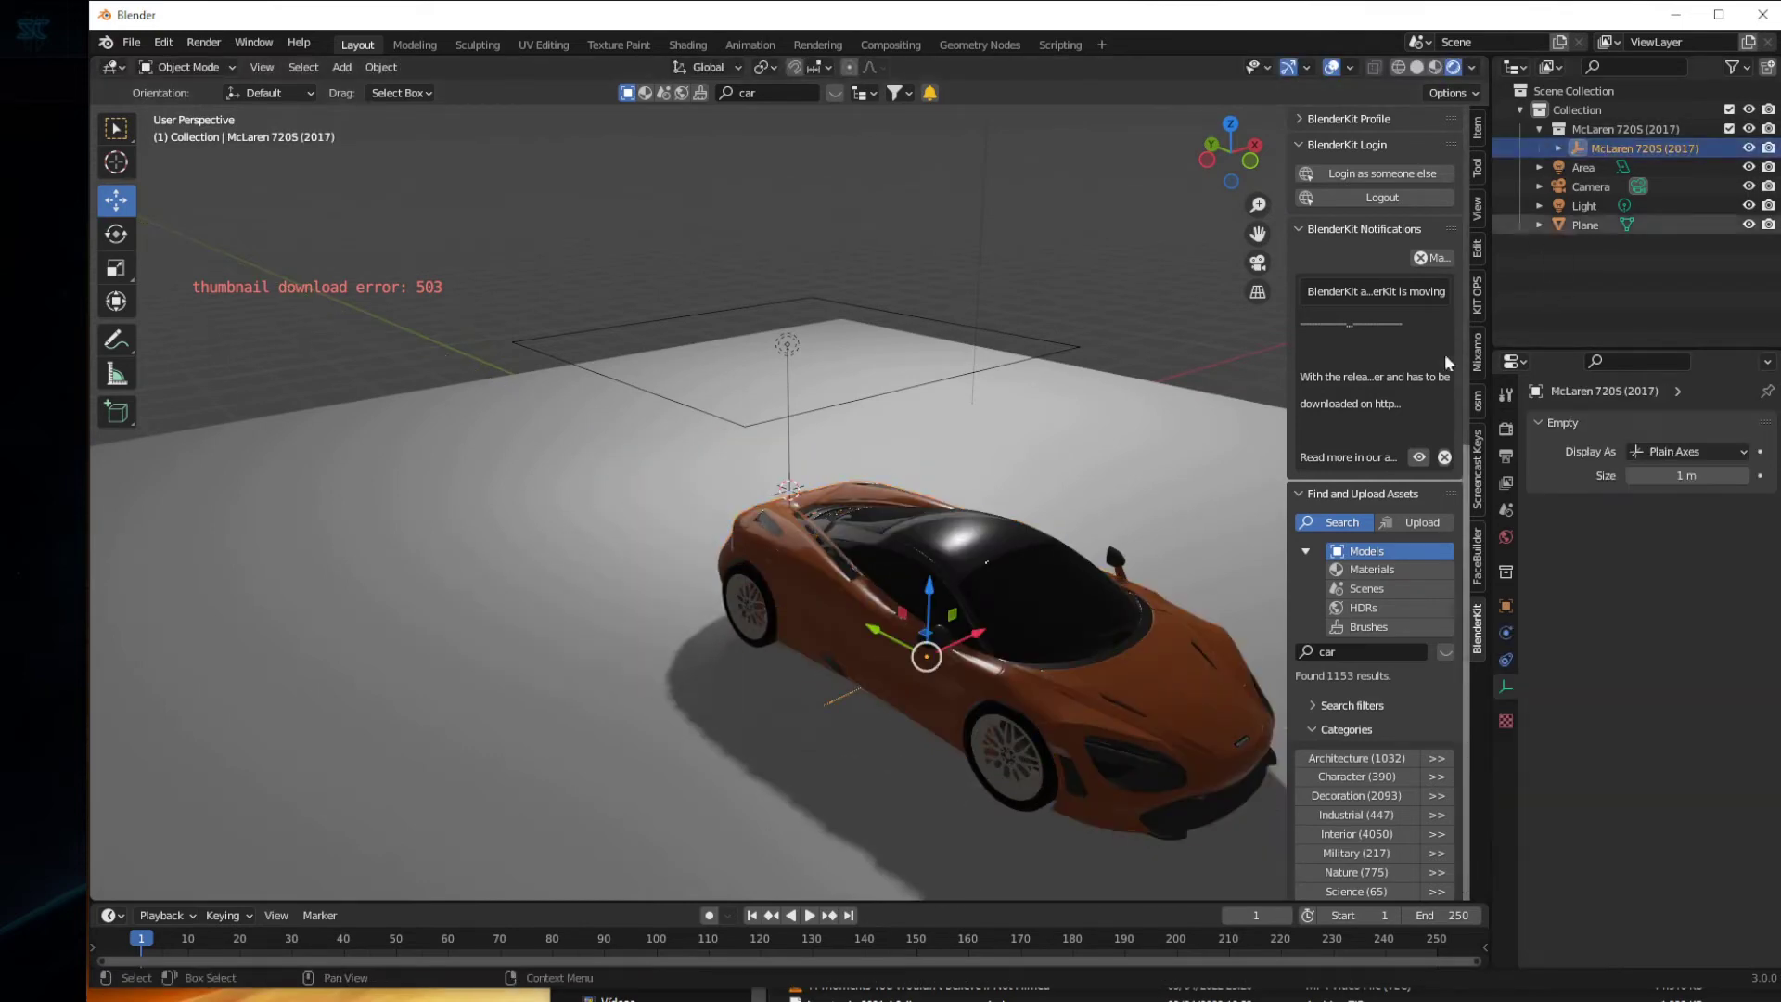
left_click_drag(860, 627, 687, 518)
middle_click_drag(1100, 526, 937, 499)
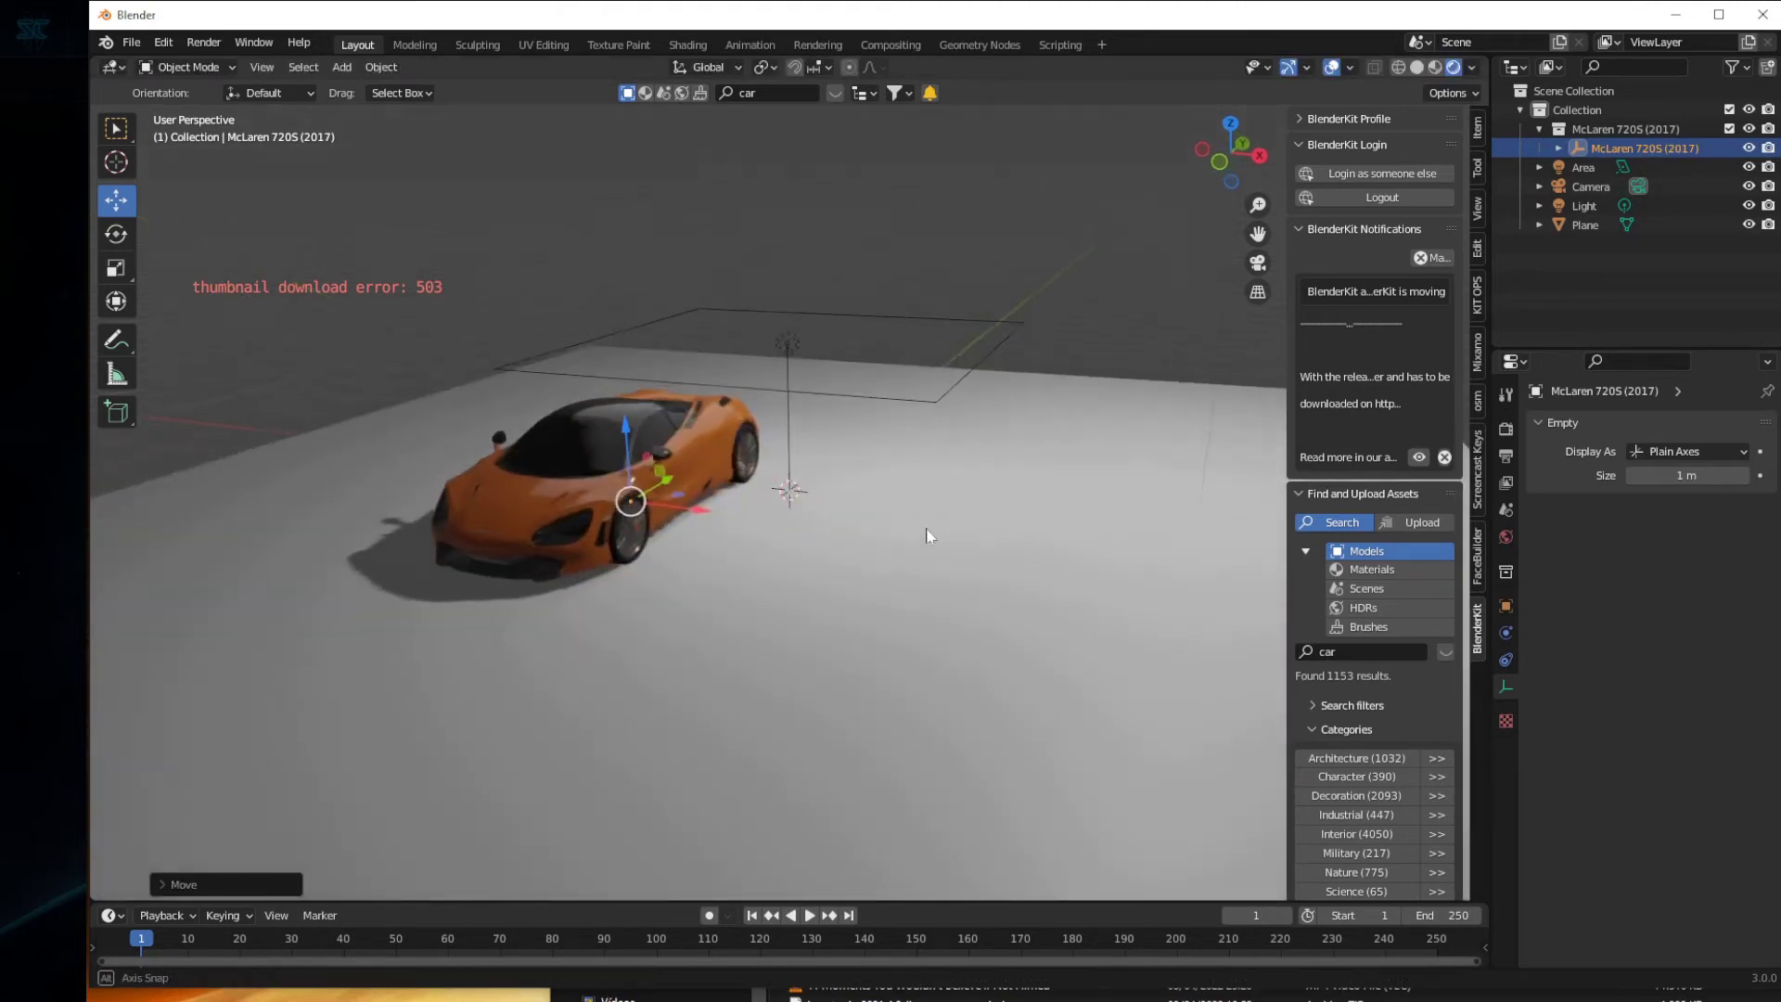
- Shift the area light along X and bring up BlenderKit's car results
left_click(782, 342)
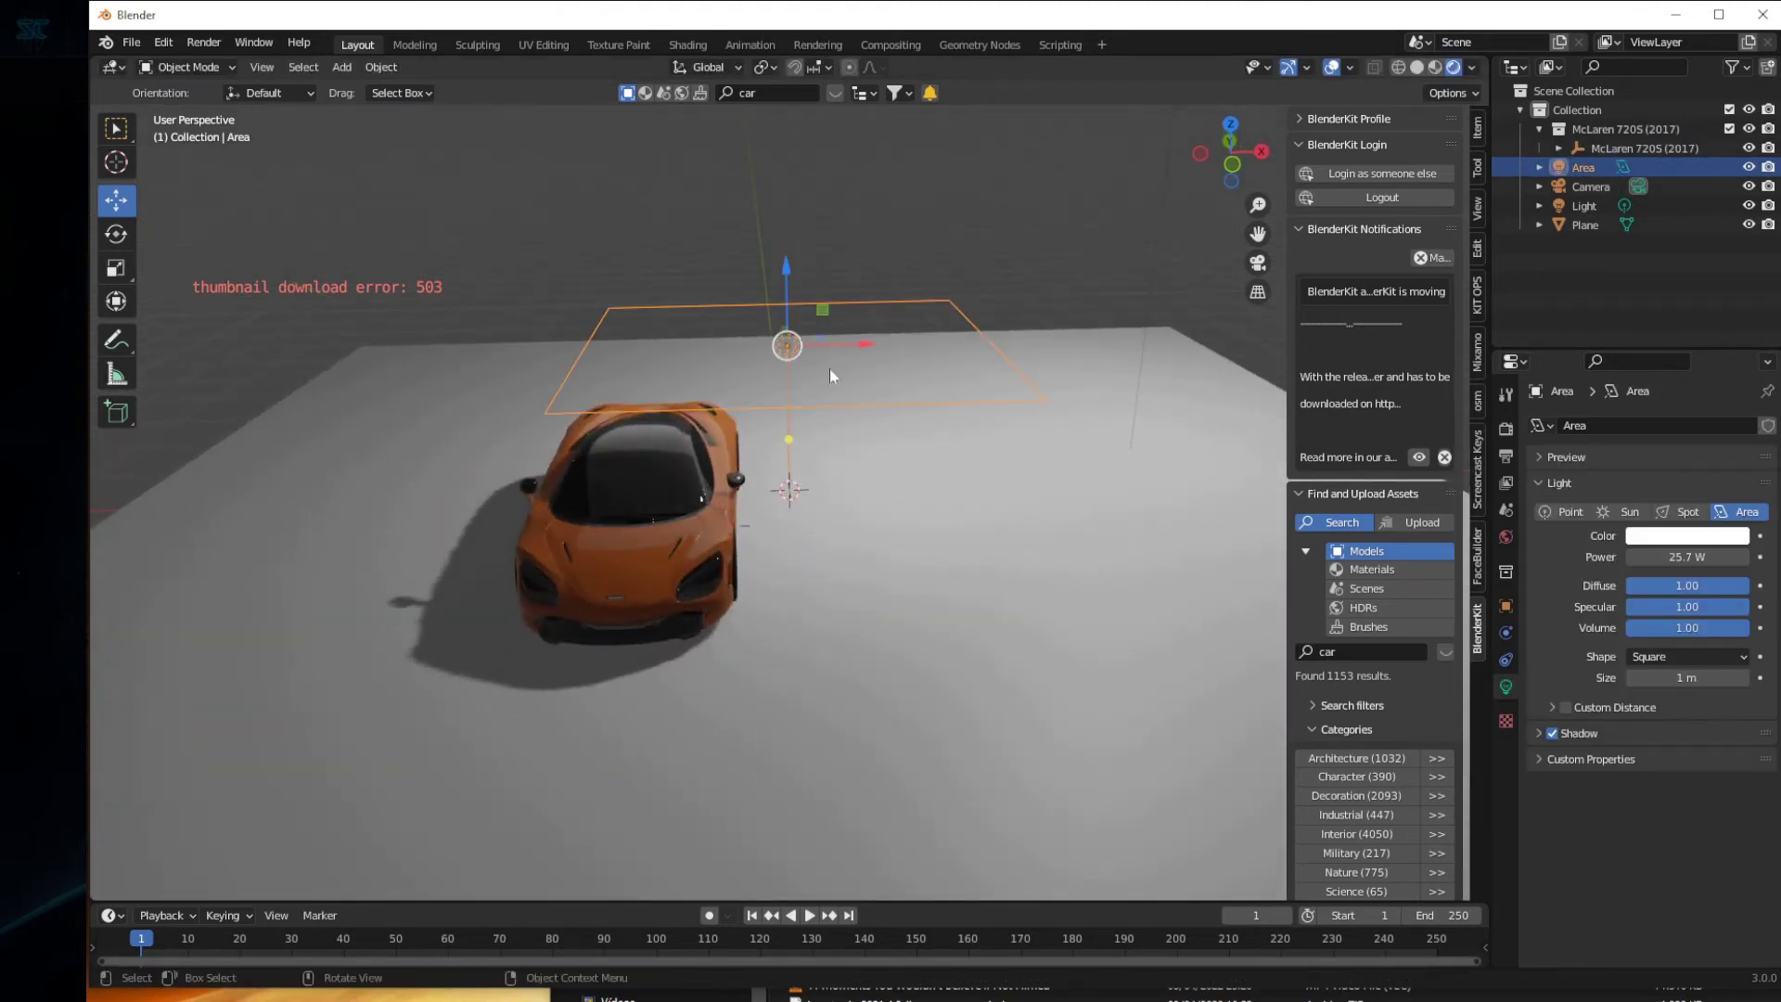
left_click_drag(855, 342, 711, 352)
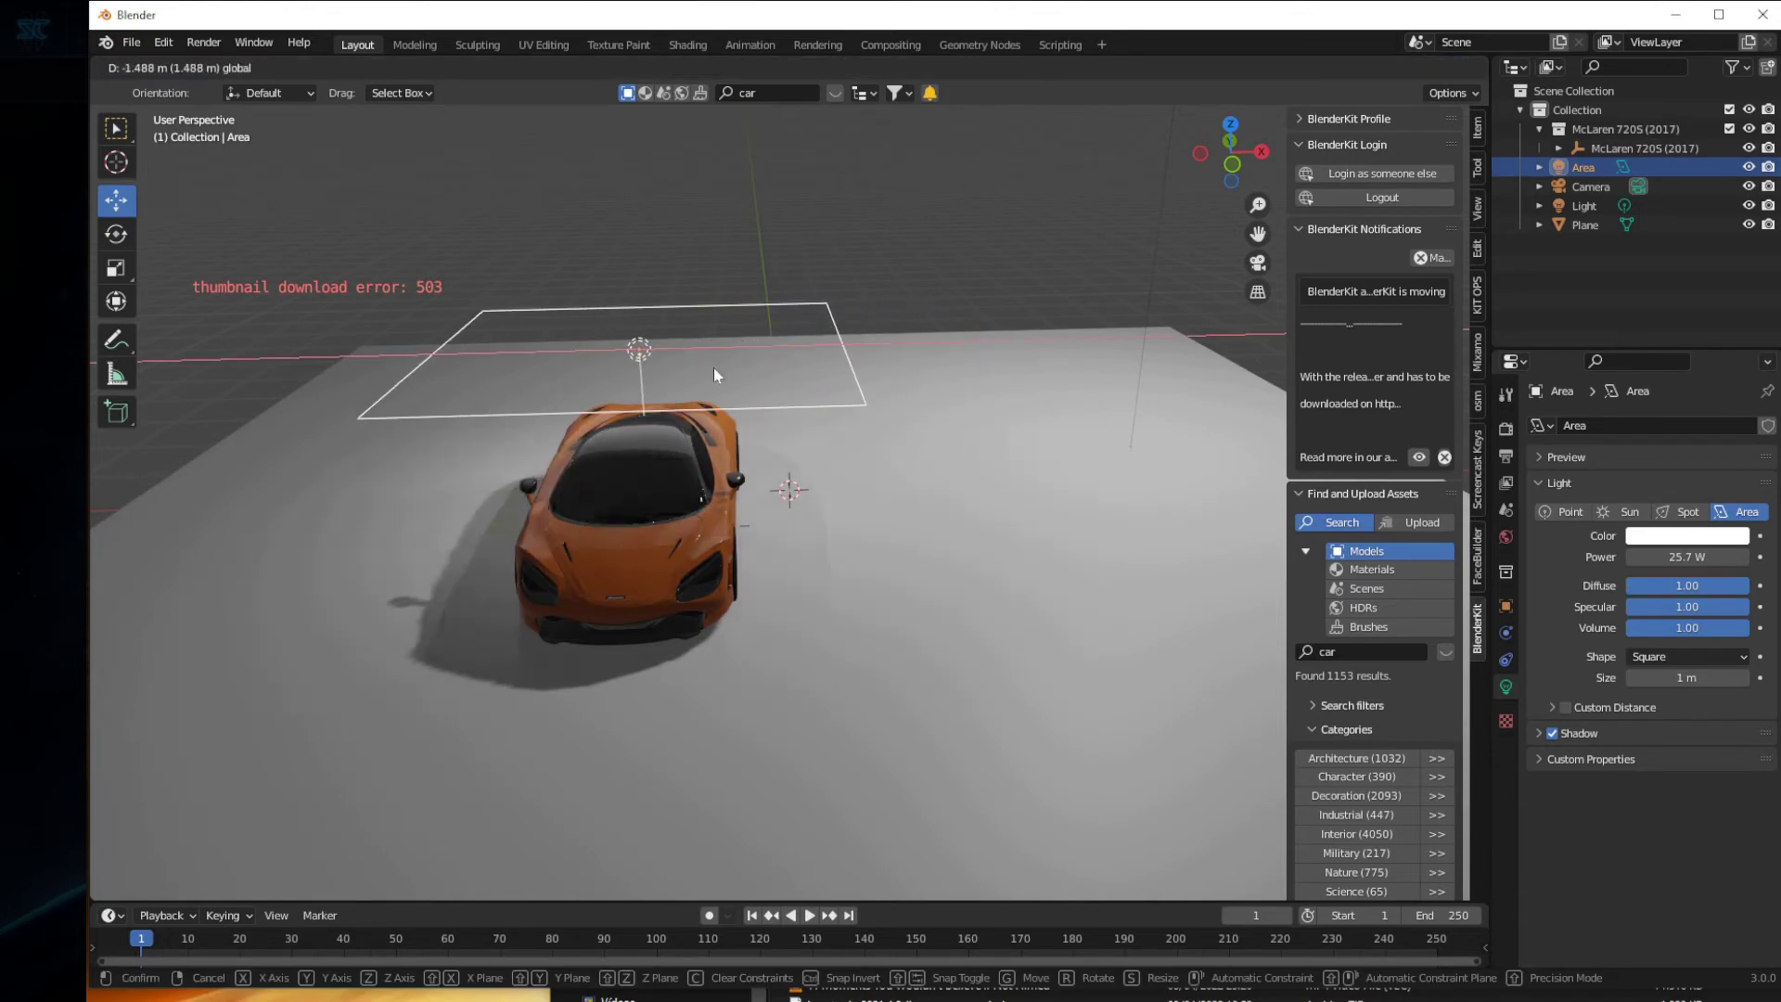
mouse_move(916, 681)
middle_mouse_down()
mouse_move(1027, 710)
mouse_move(835, 677)
mouse_move(792, 647)
mouse_move(878, 687)
mouse_move(1033, 698)
mouse_move(1065, 677)
middle_mouse_up()
scroll(1065, 677, "up", 4)
scroll(1056, 676, "down", 4)
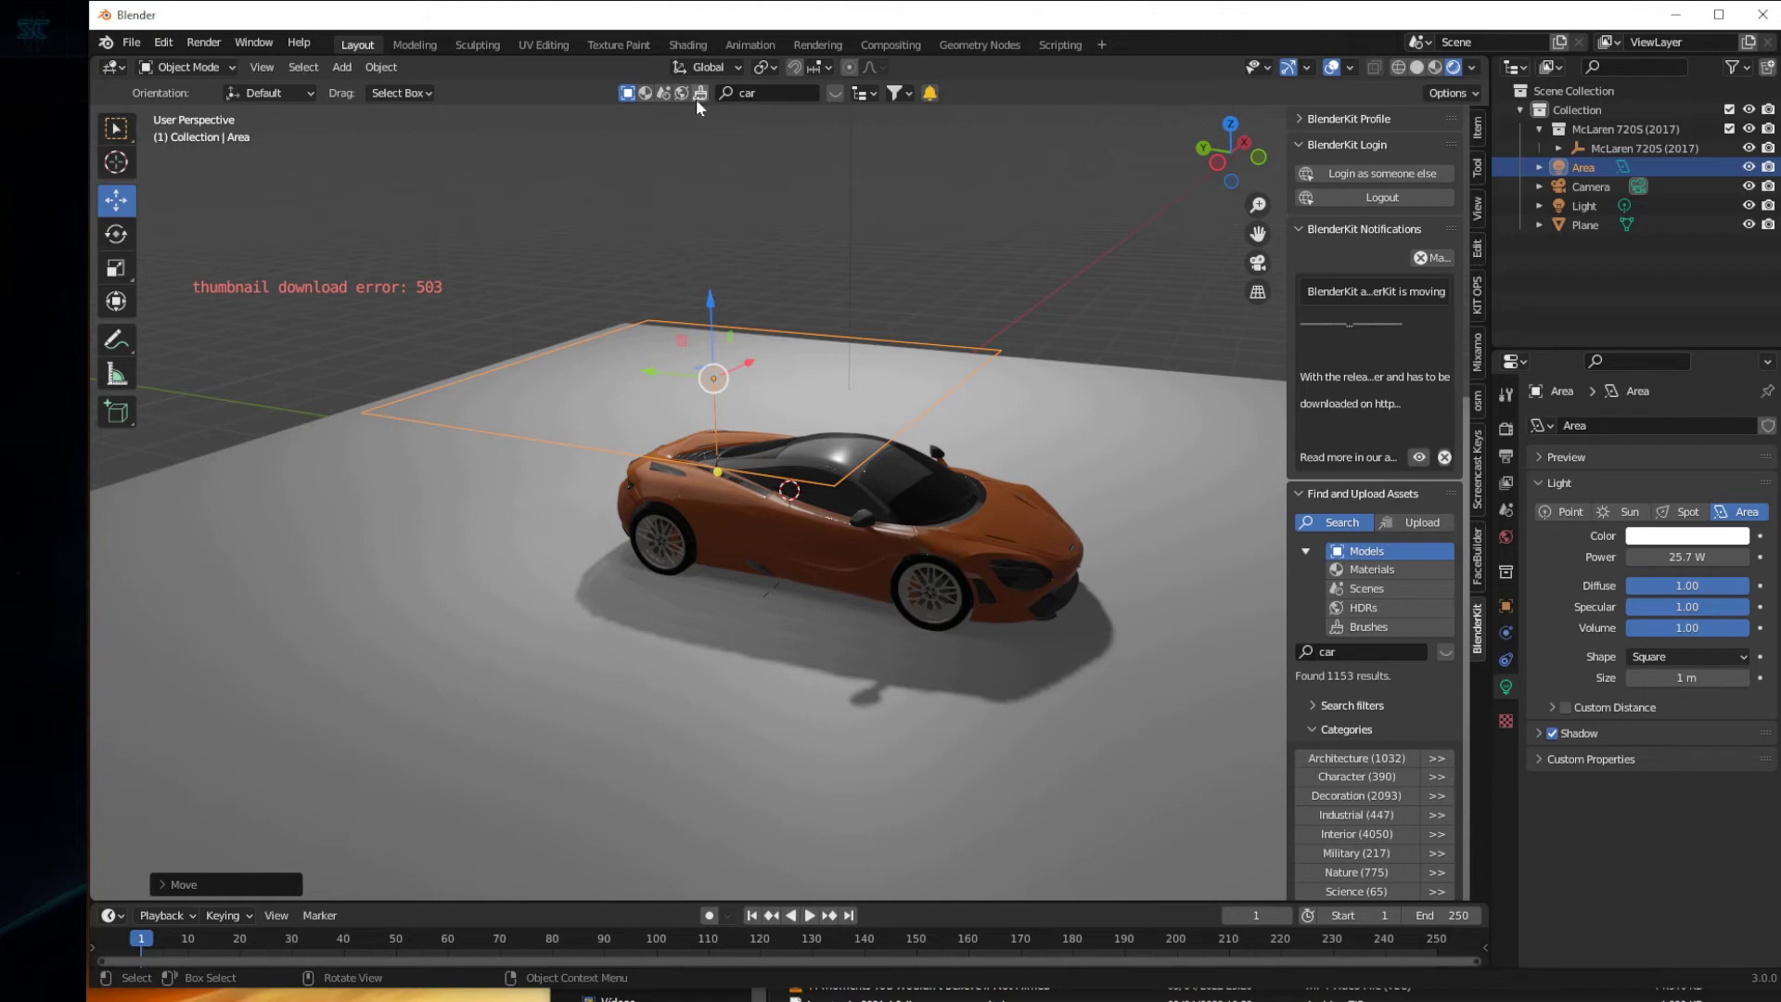
left_click(833, 96)
mouse_move(790, 178)
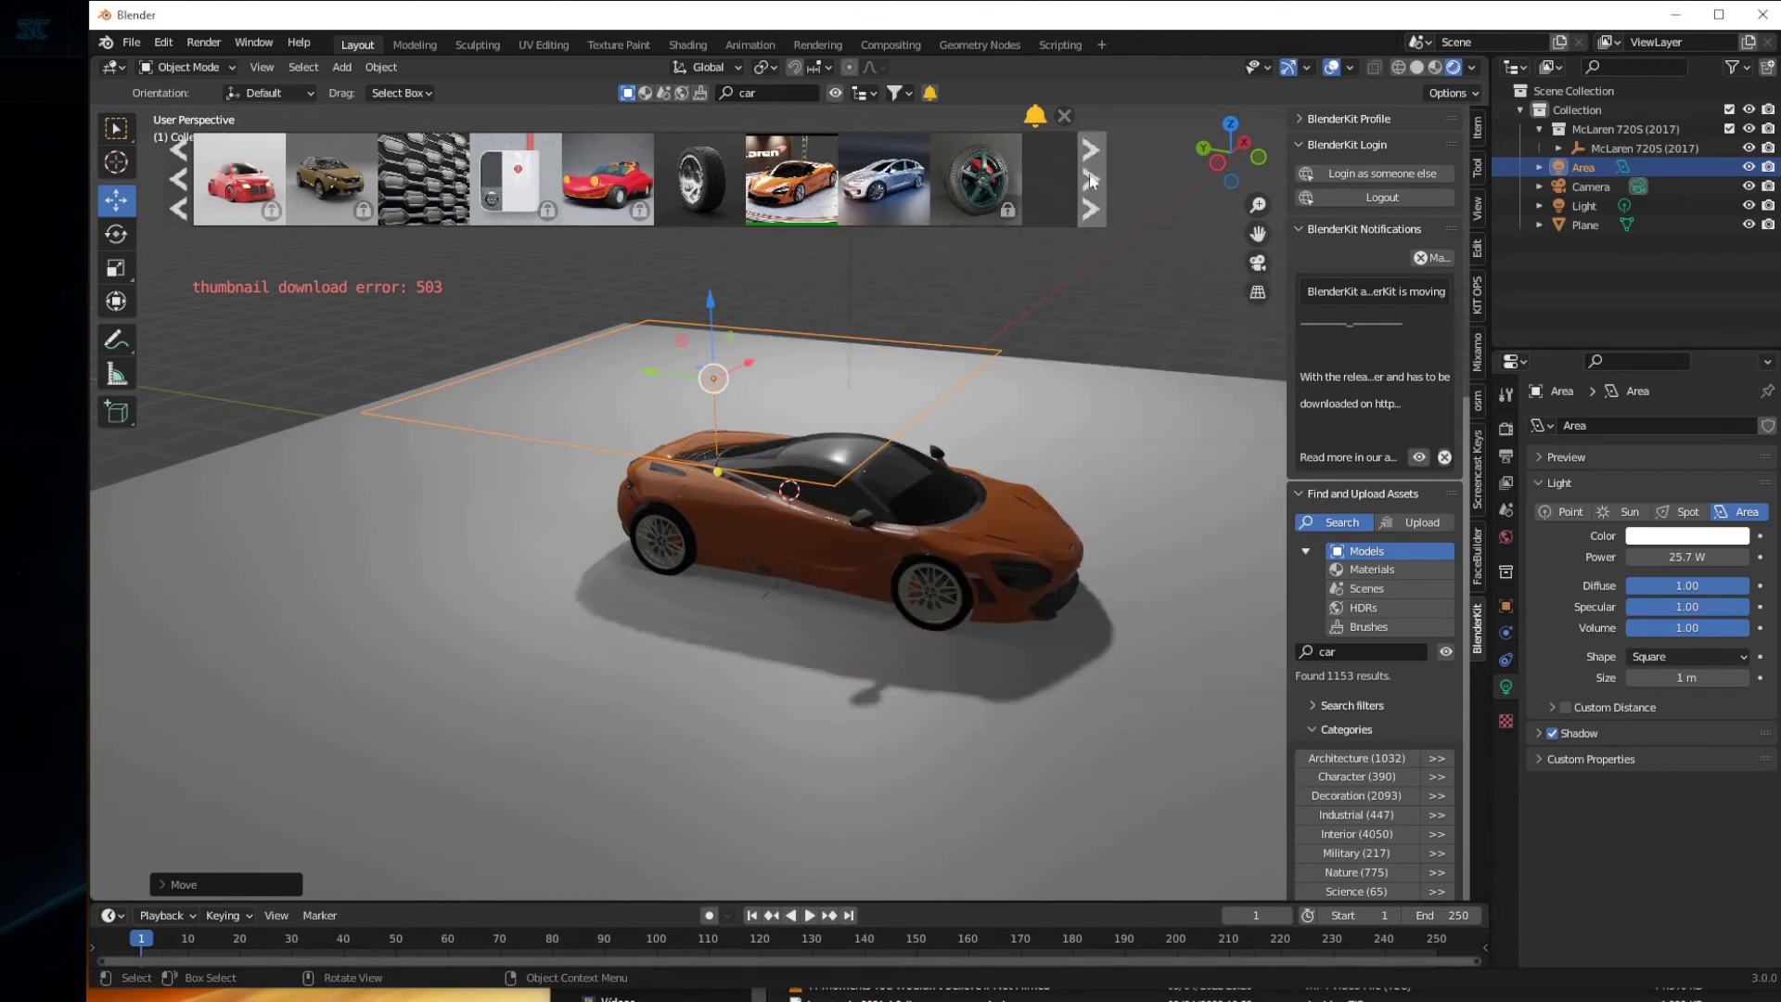
- Page to the next car results, select the plane, and toggle the N sidebar off and on
left_click(1089, 176)
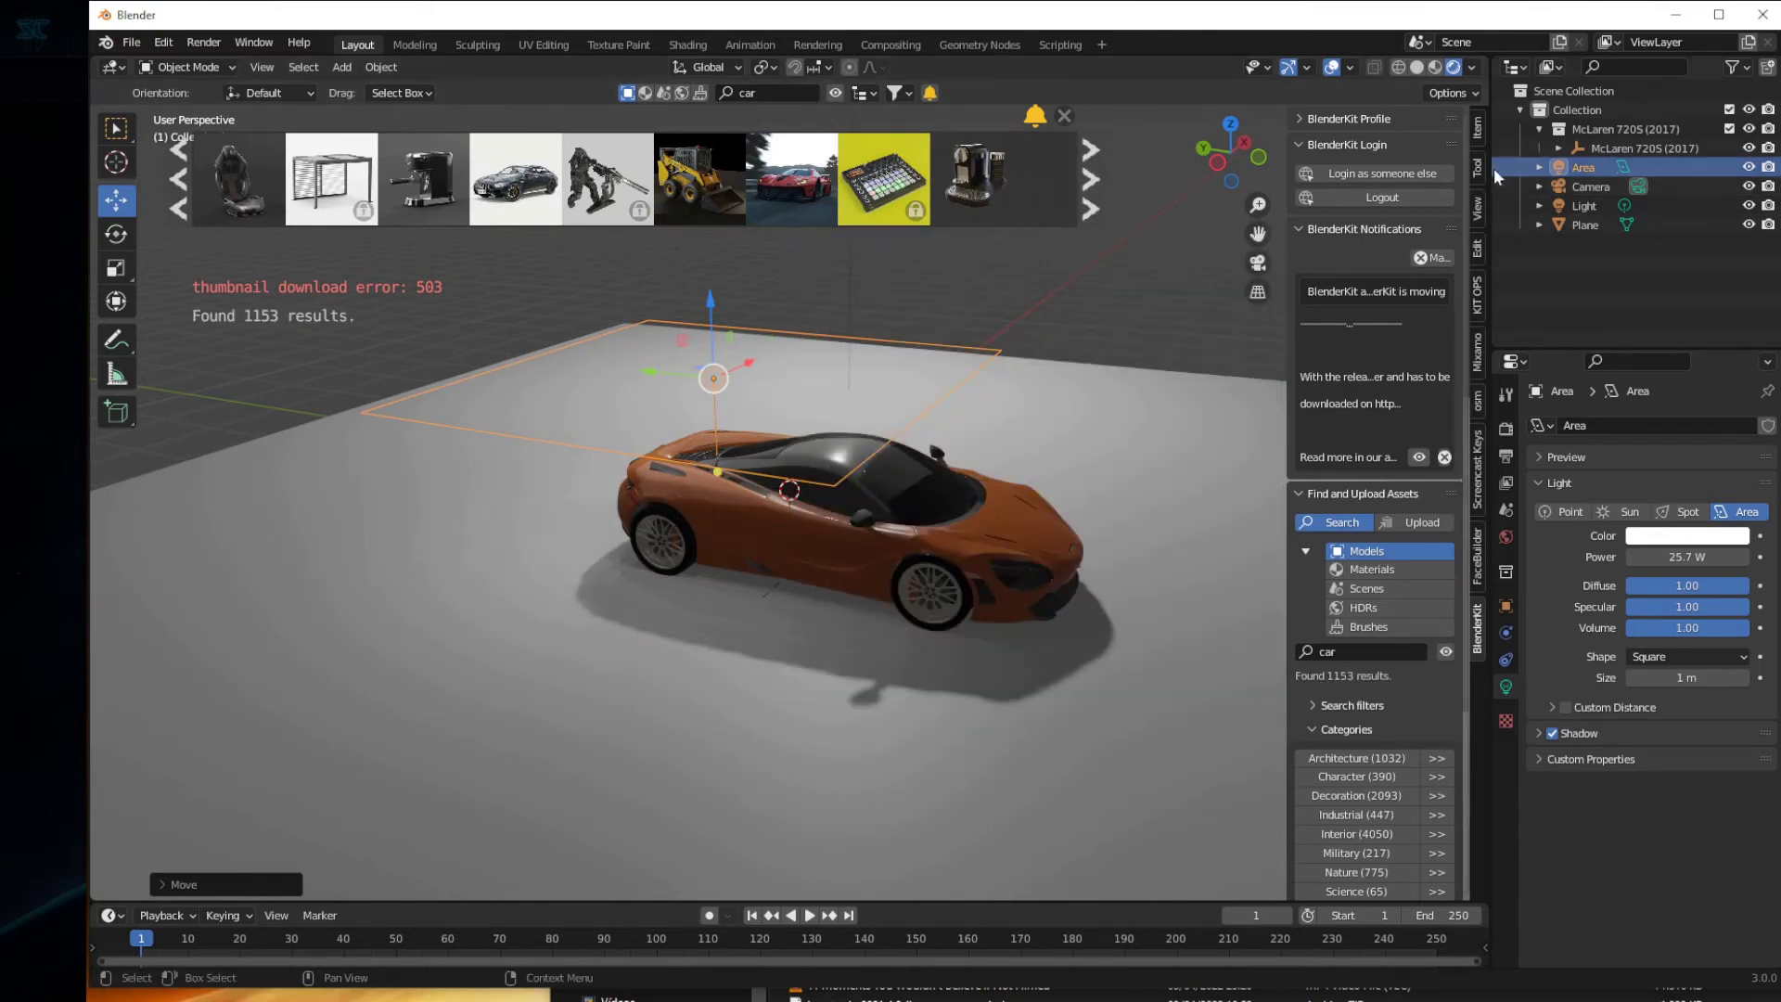
left_click(1211, 427)
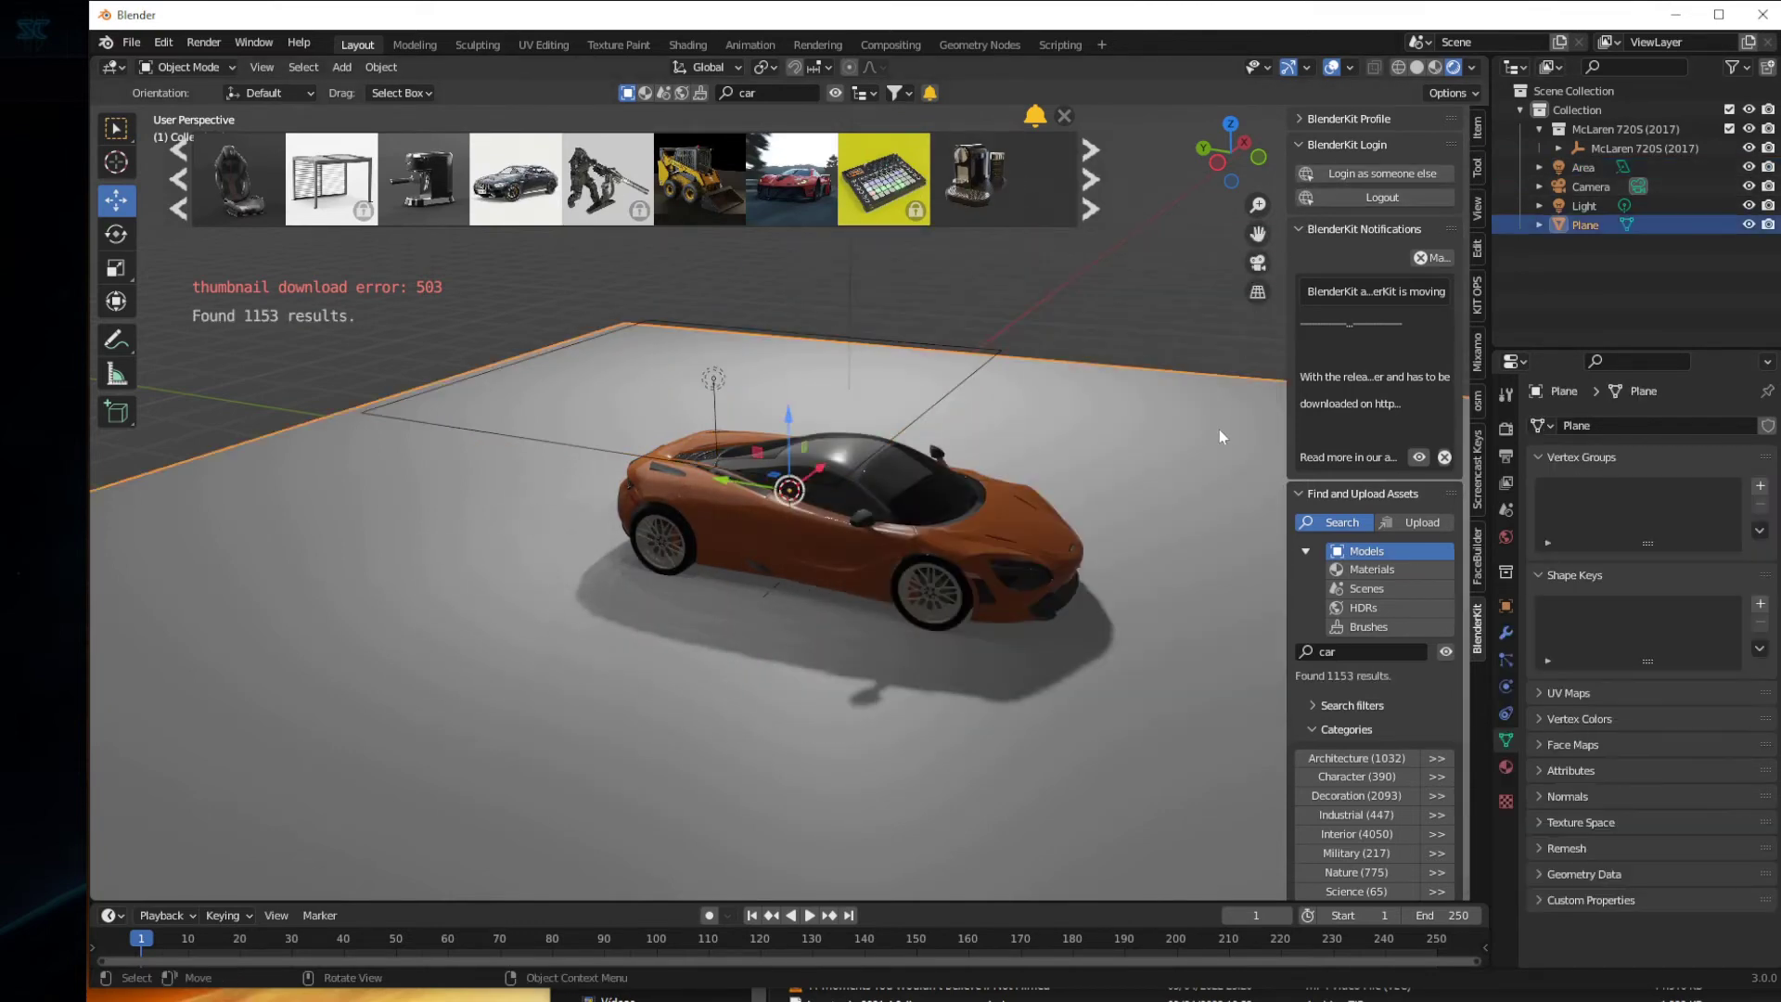
key("n")
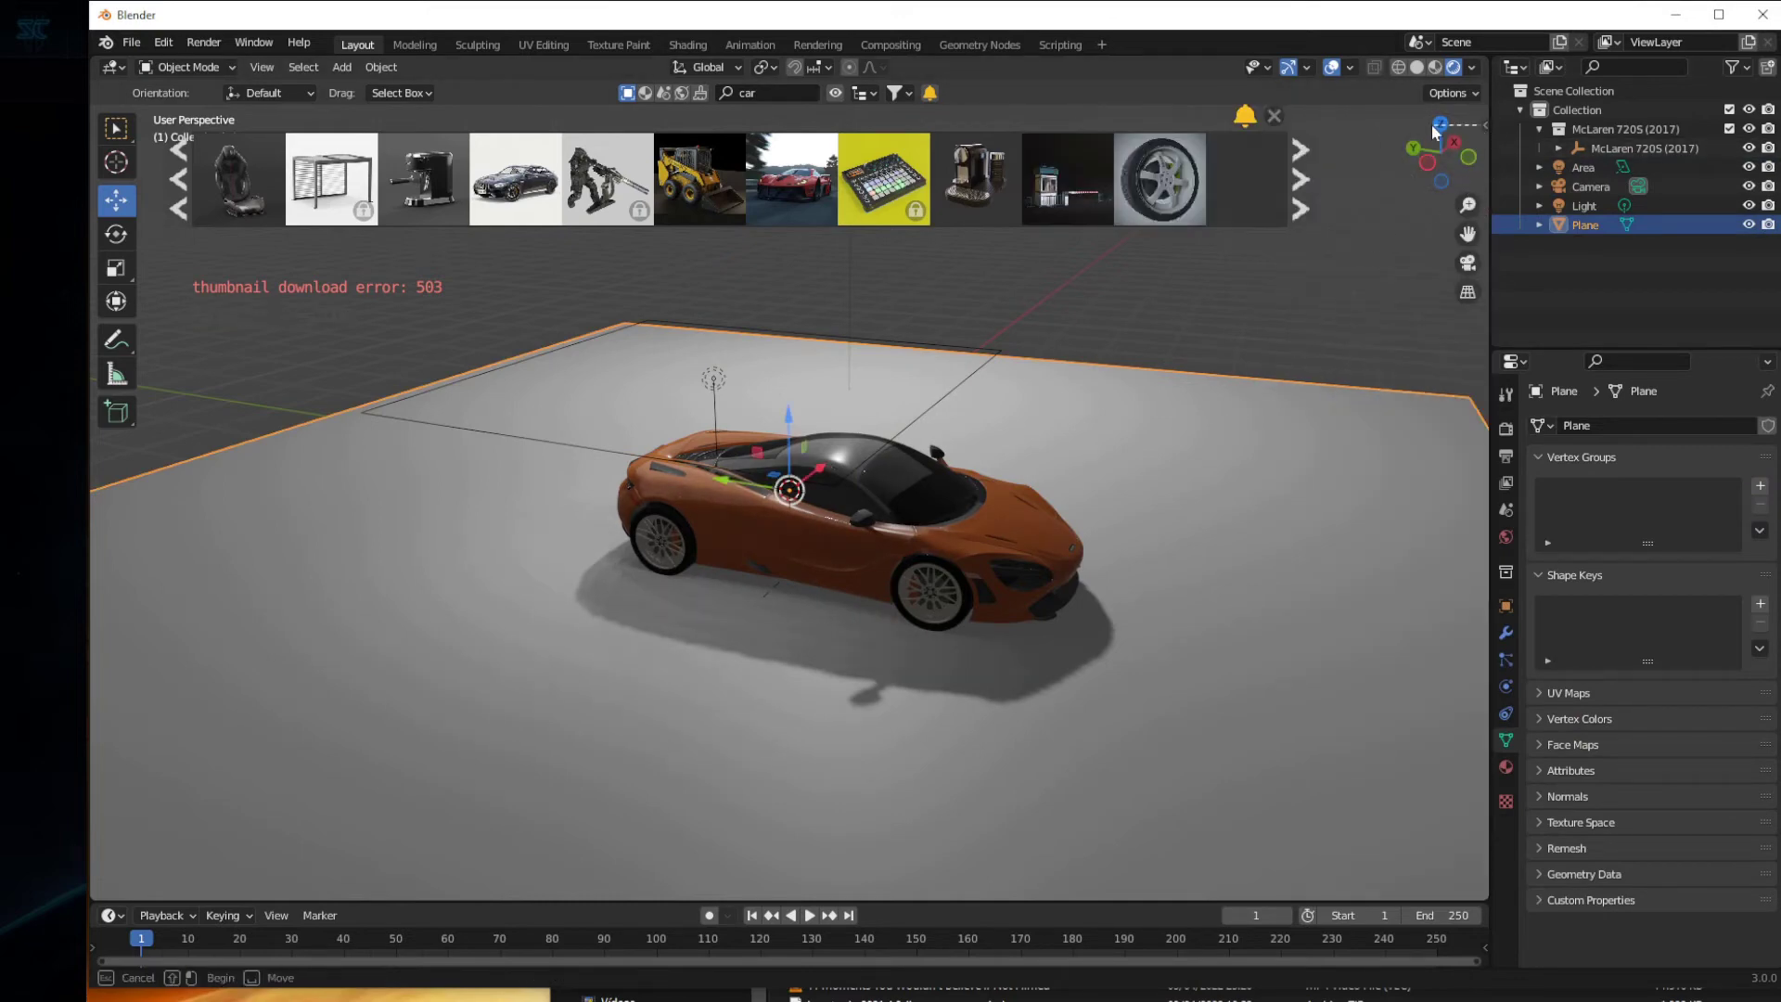
left_click(1485, 128)
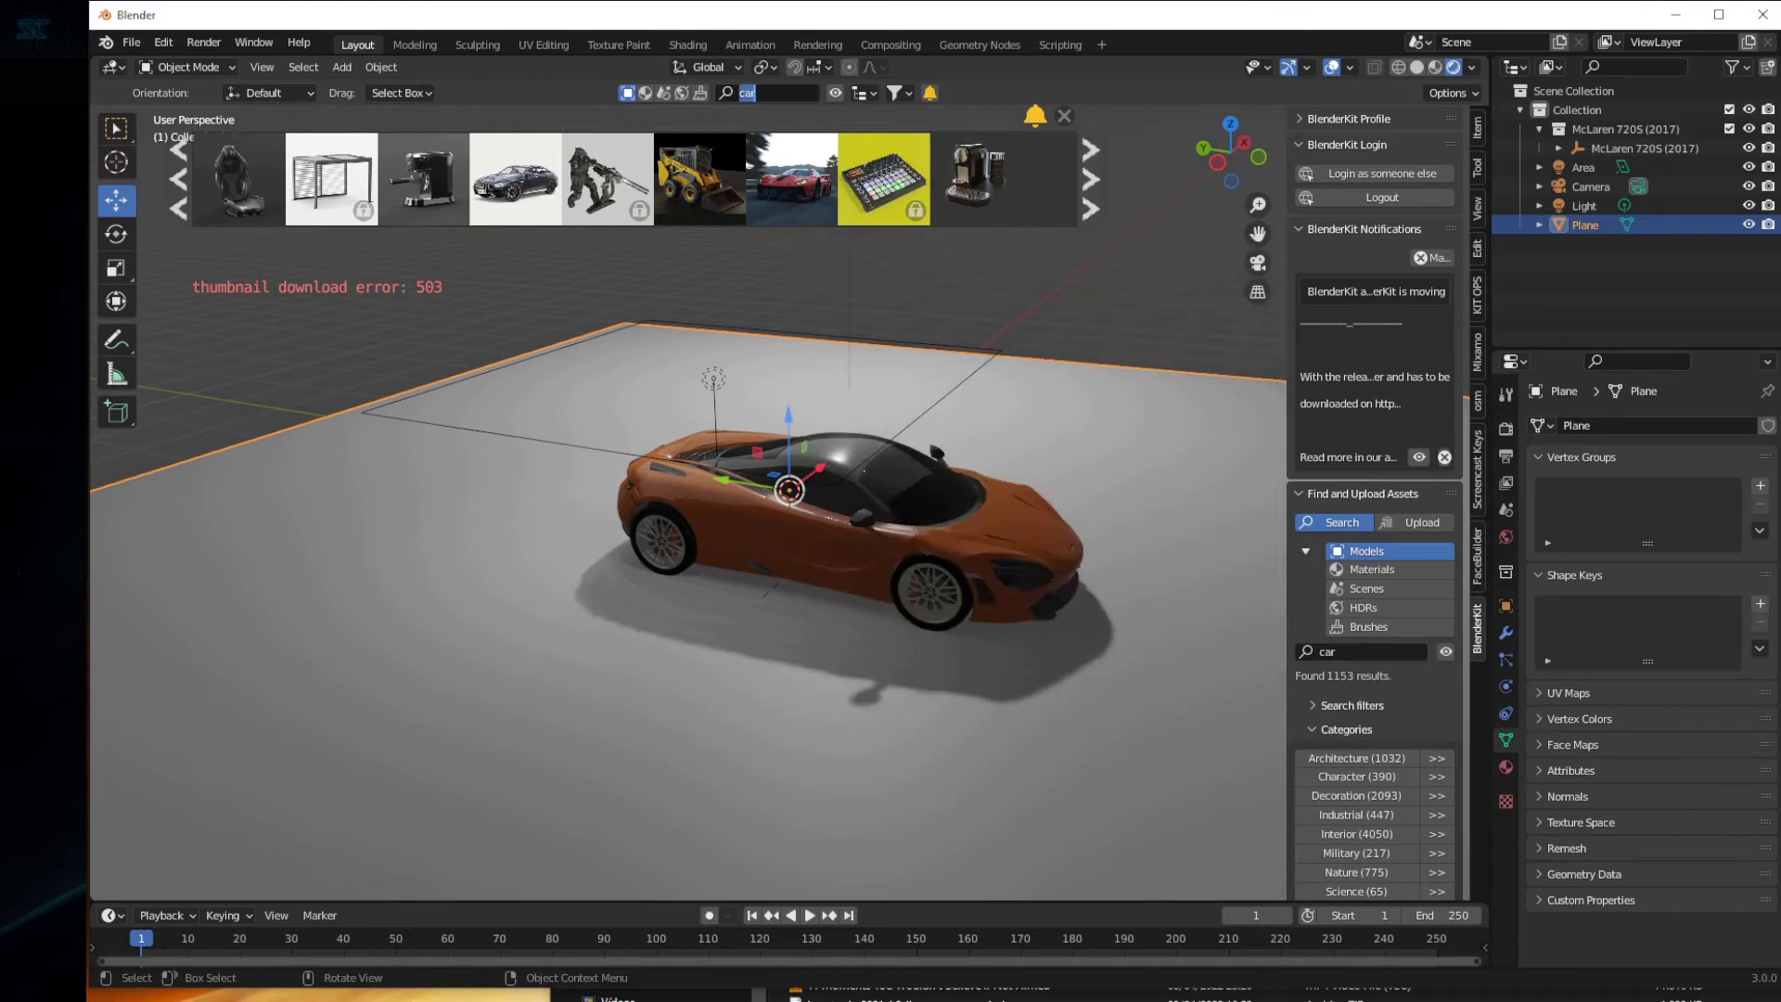
- Search BlenderKit for 'table' and place a Table model on the floor left of the car
type("table")
key("Return")
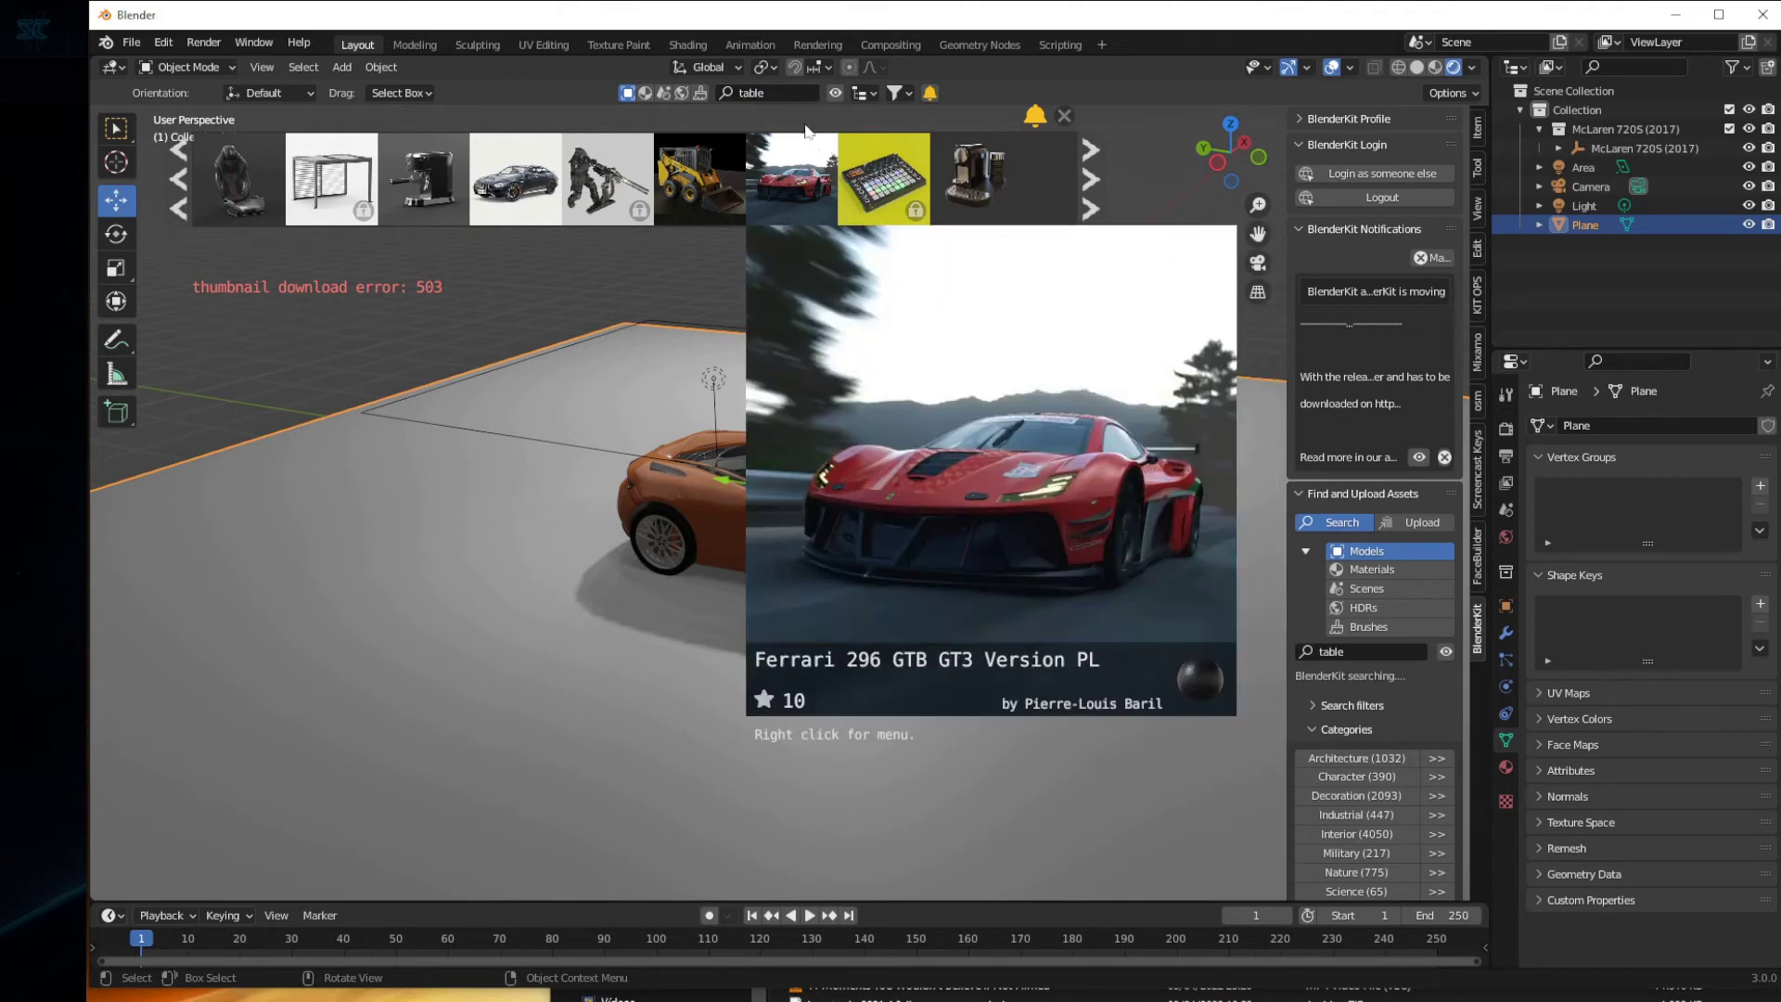
left_click(773, 93)
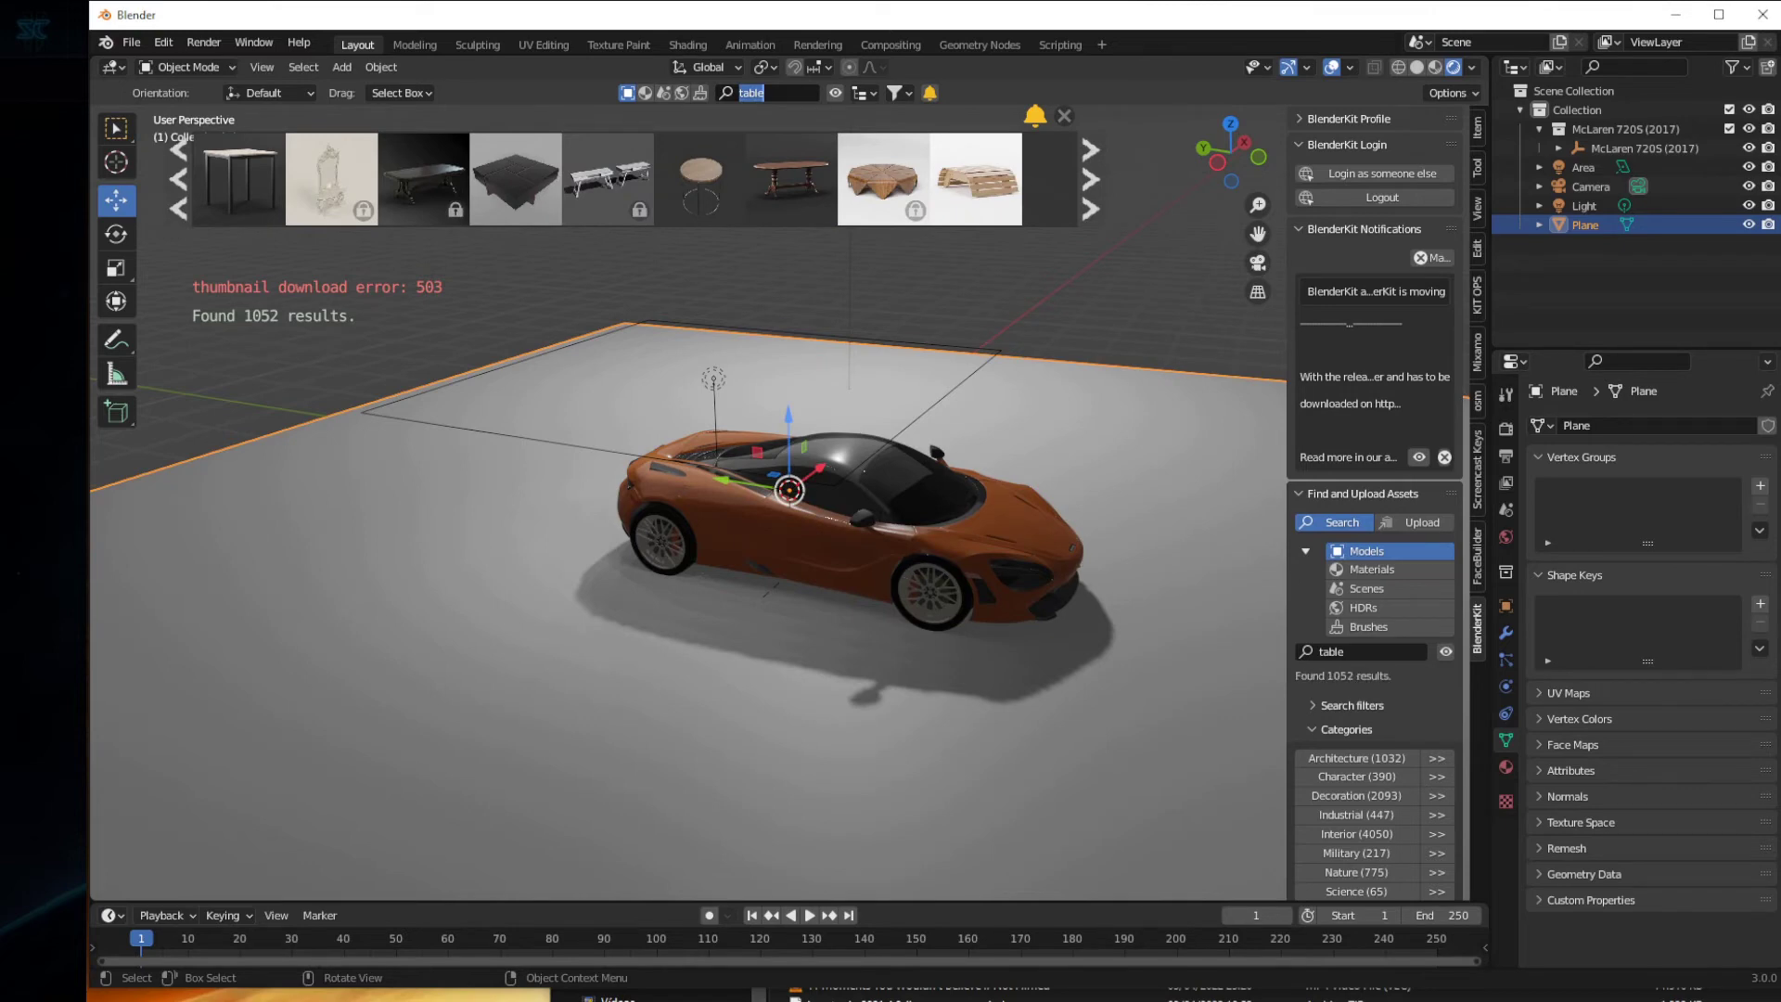
key("Return")
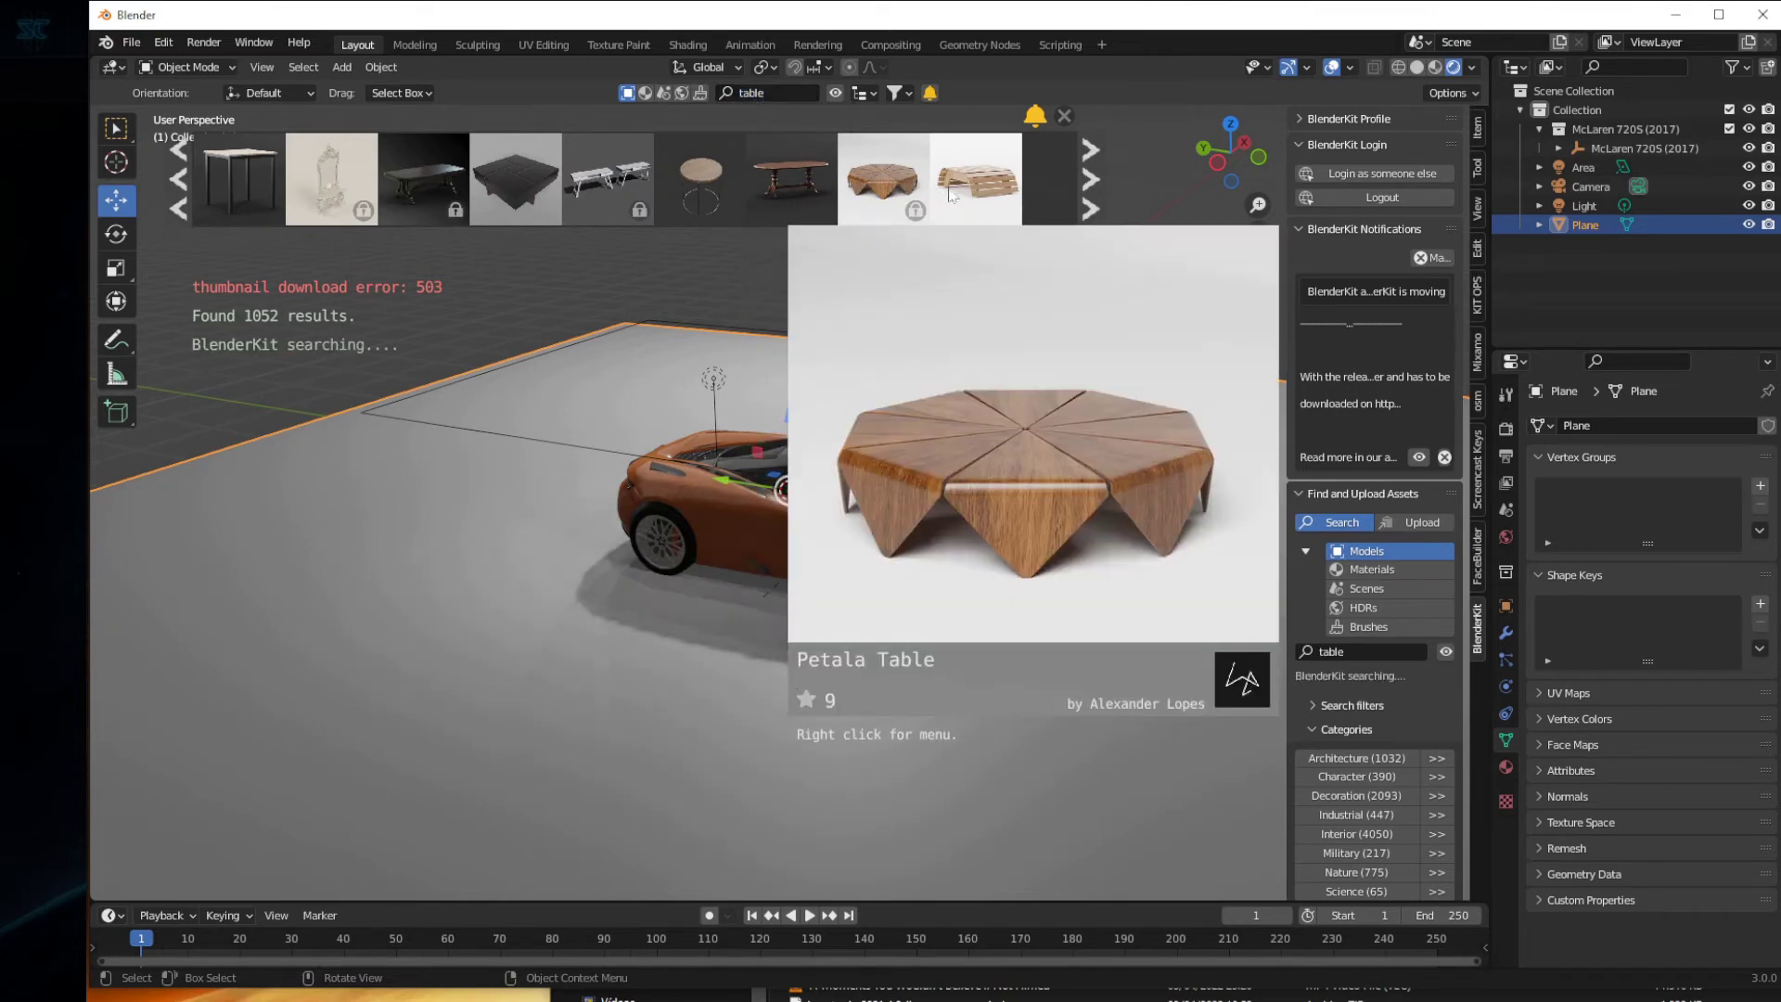
mouse_move(976, 178)
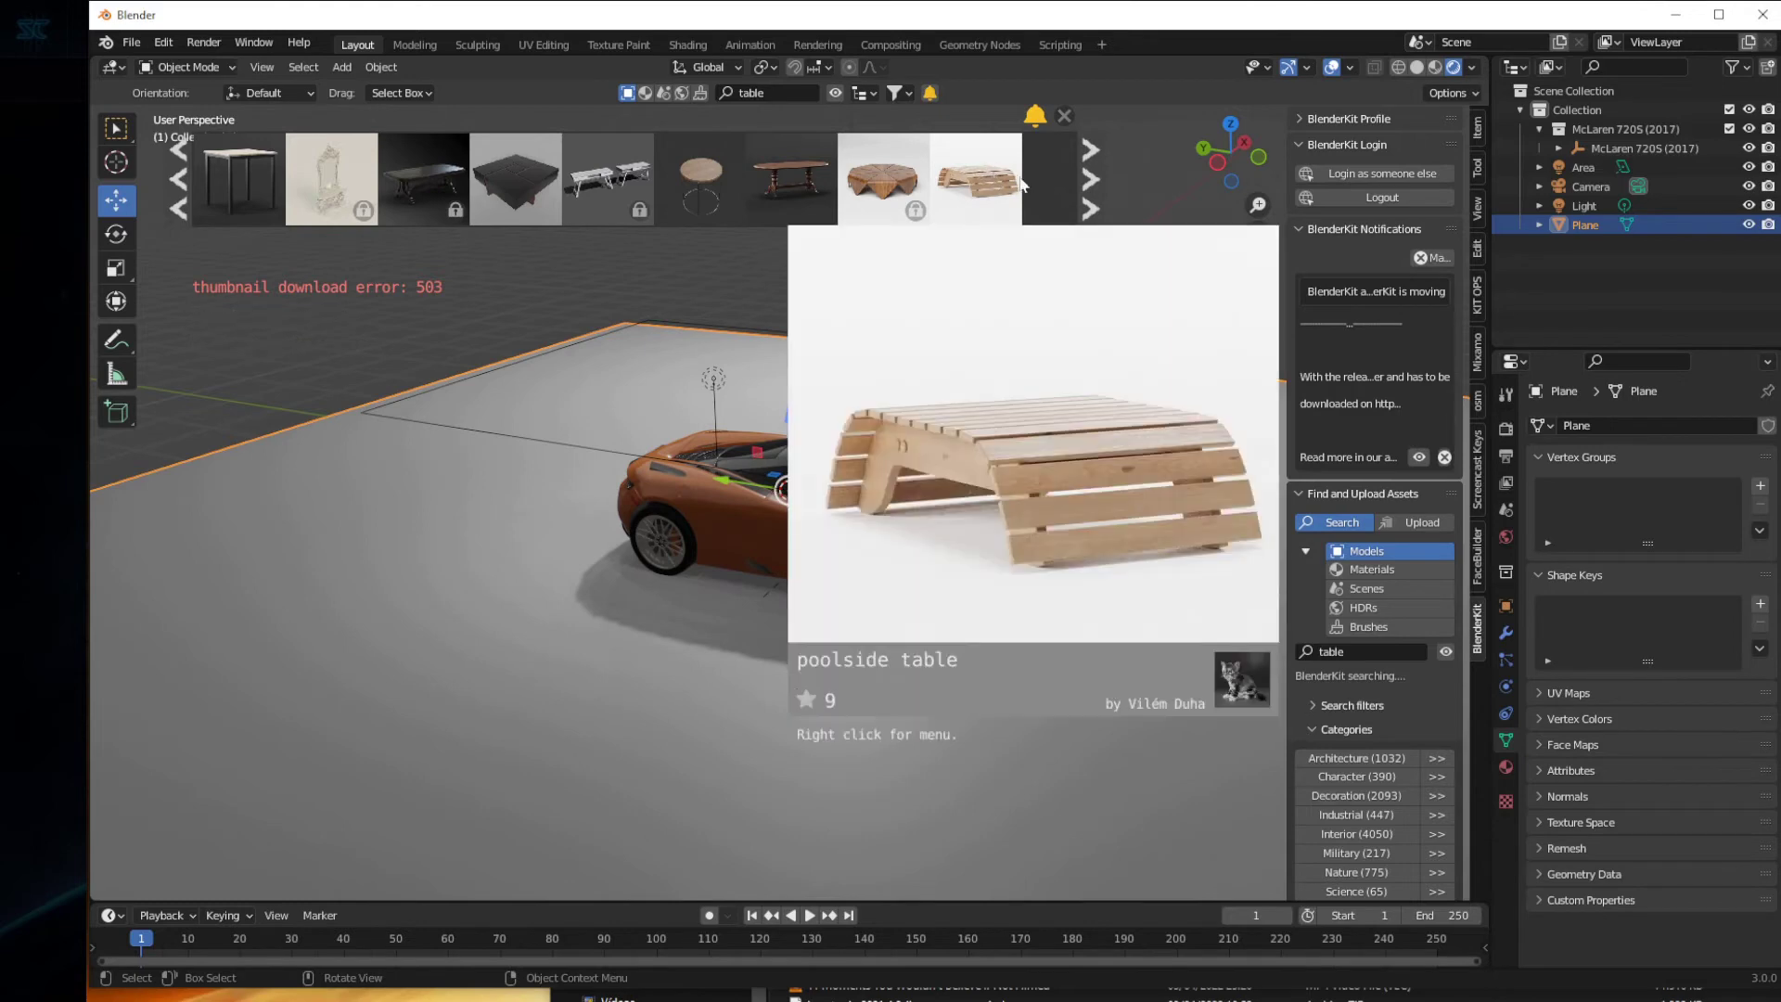
left_click_drag(236, 181, 549, 649)
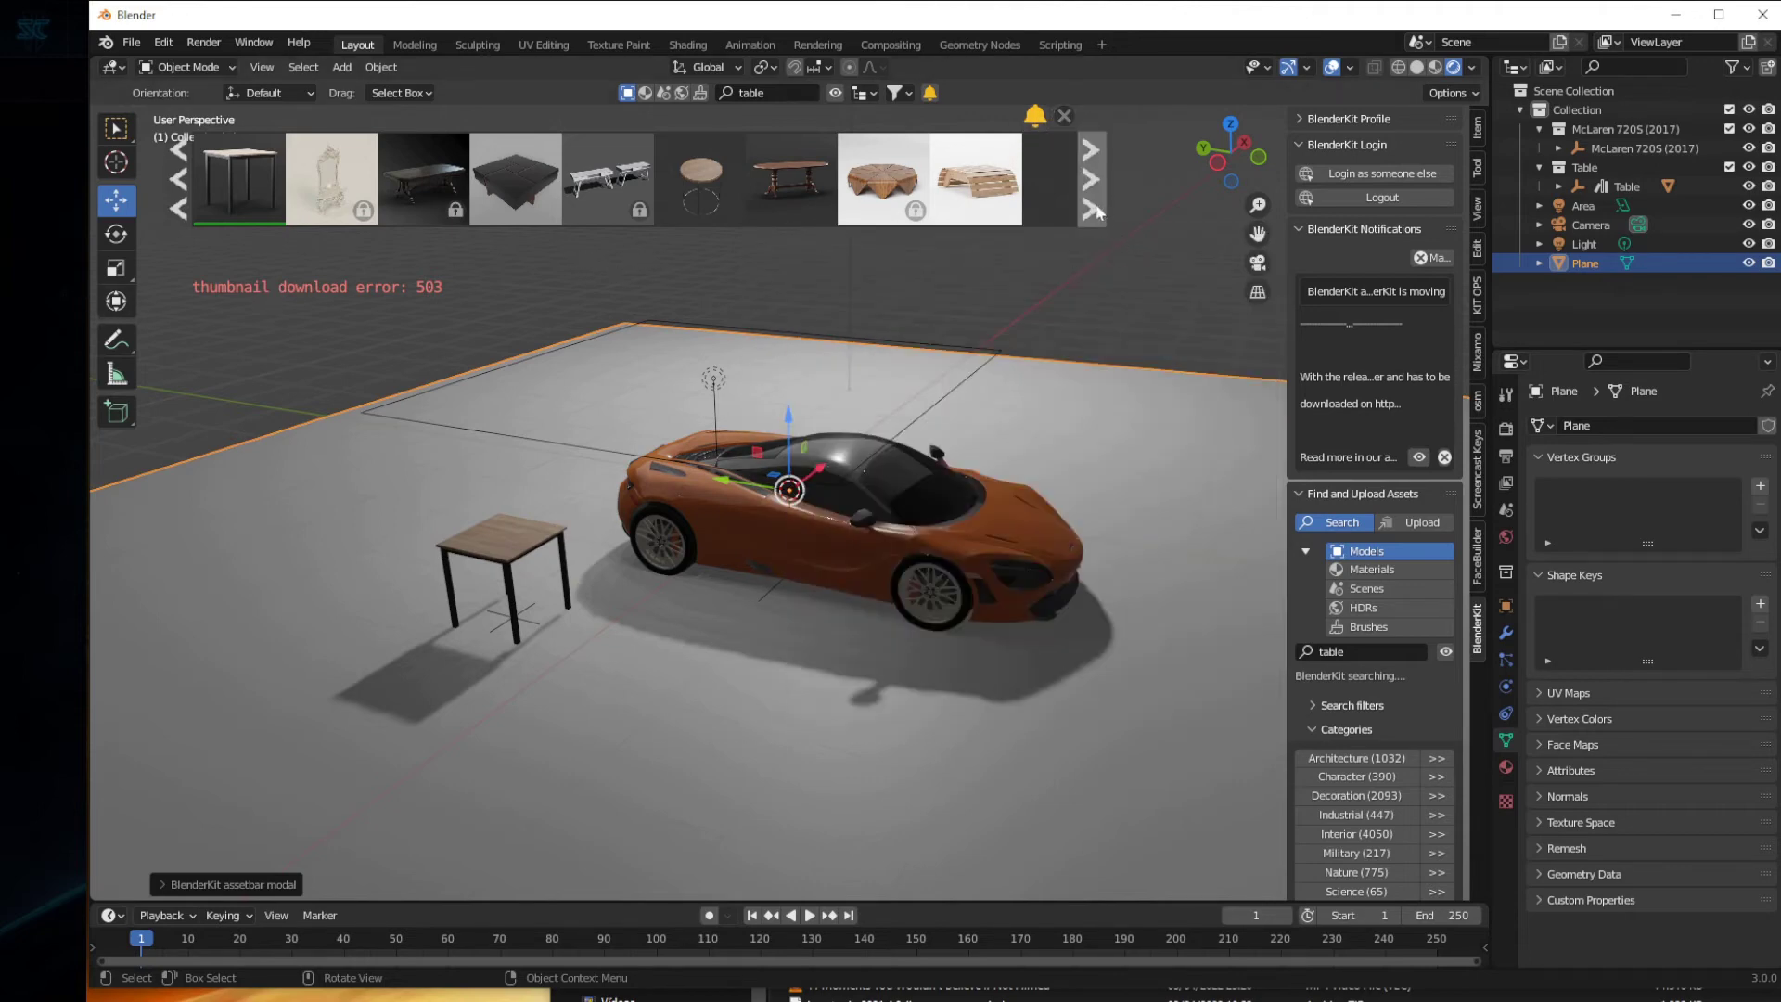
- Browse the table results, then replace the search with 'light'
left_click(181, 162)
mouse_move(425, 178)
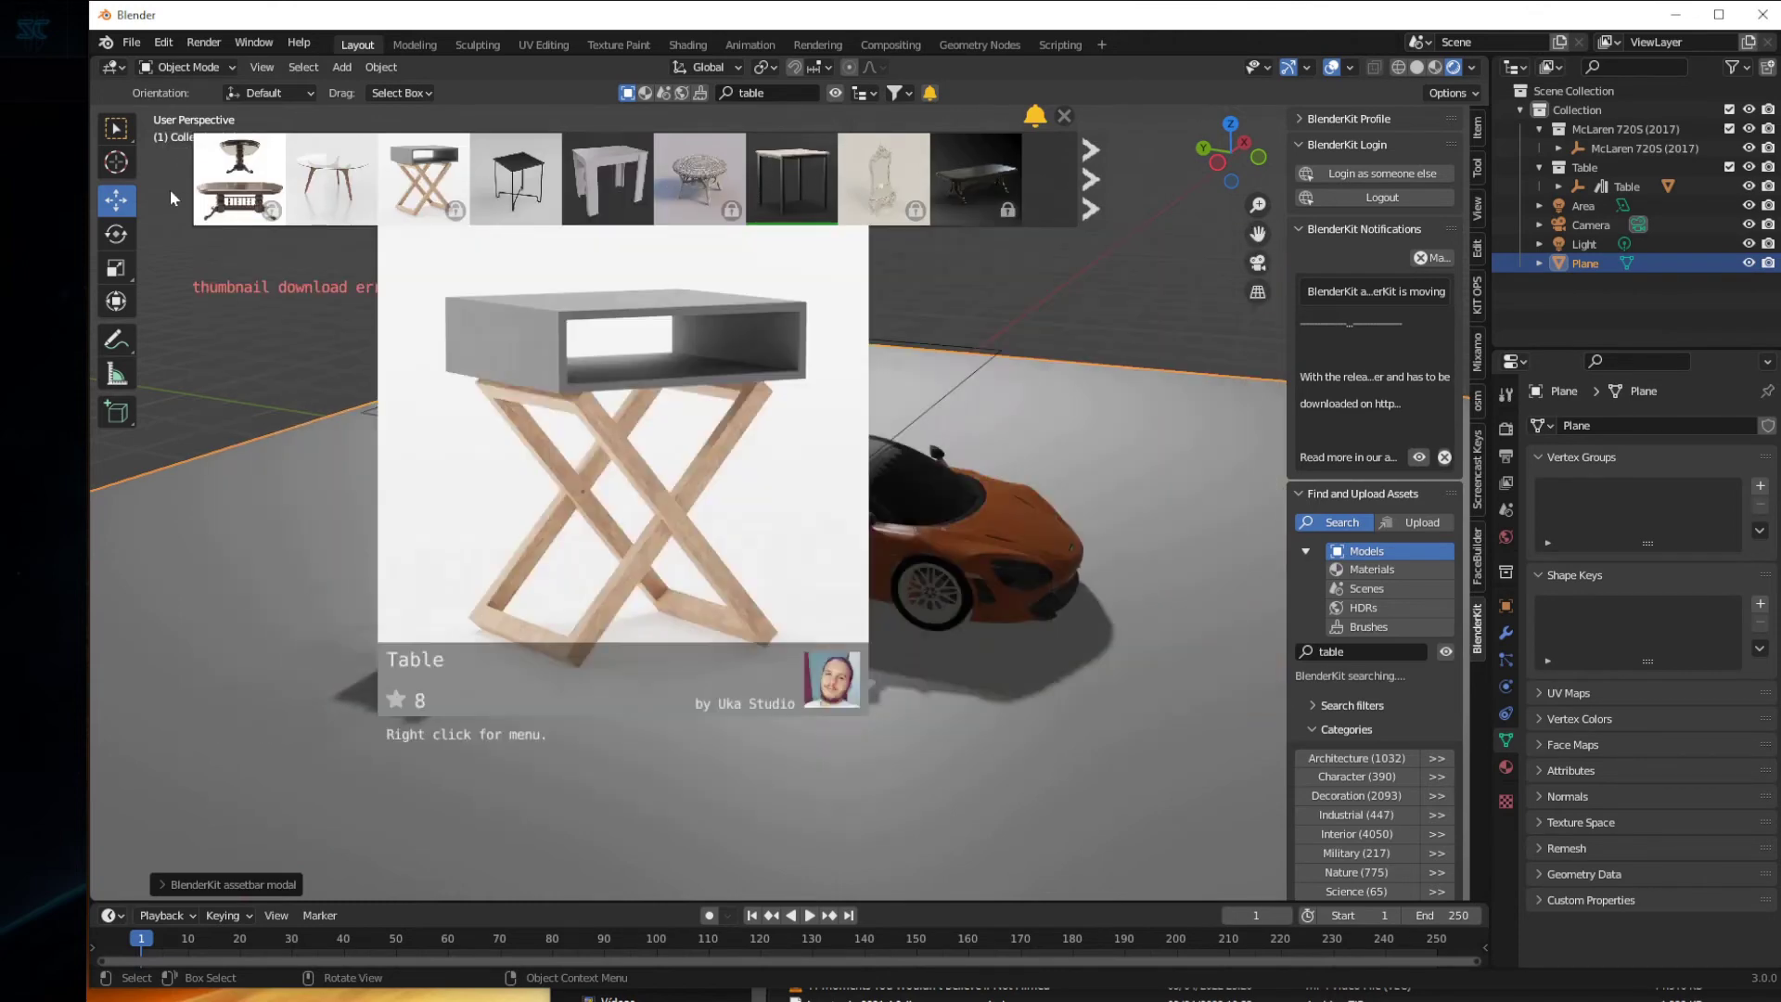
left_click(1088, 177)
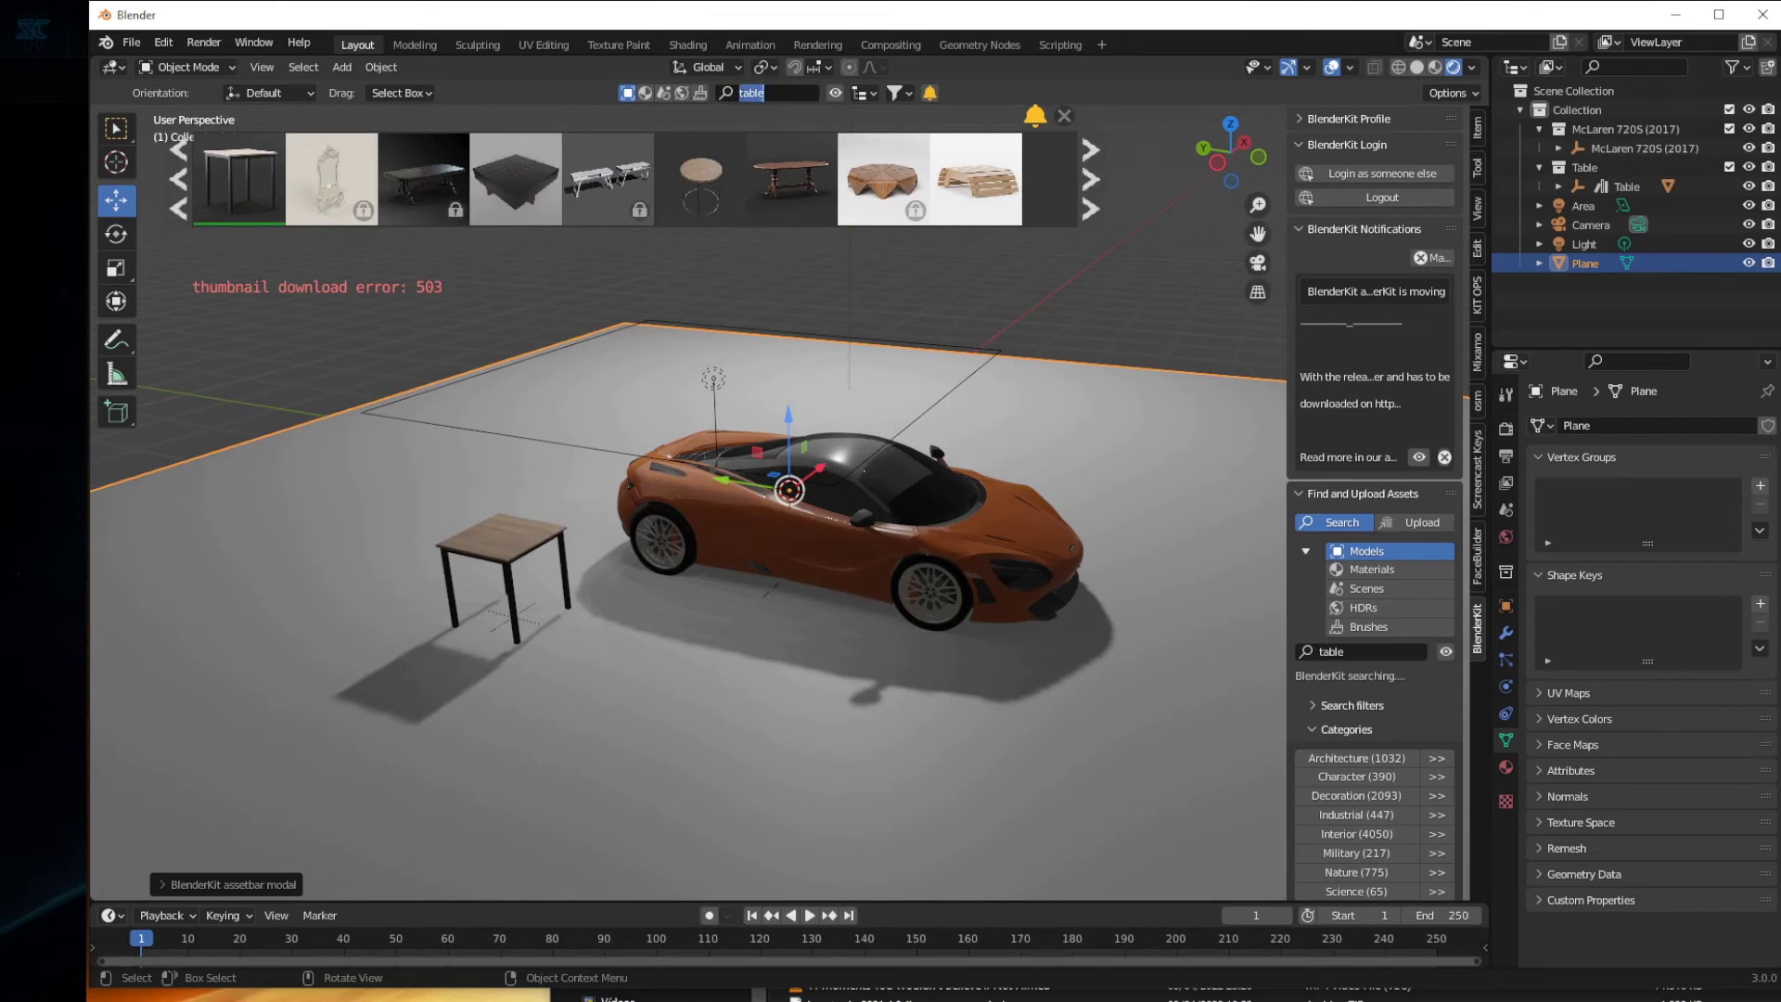
key("BackSpace")
type("light")
key("Return")
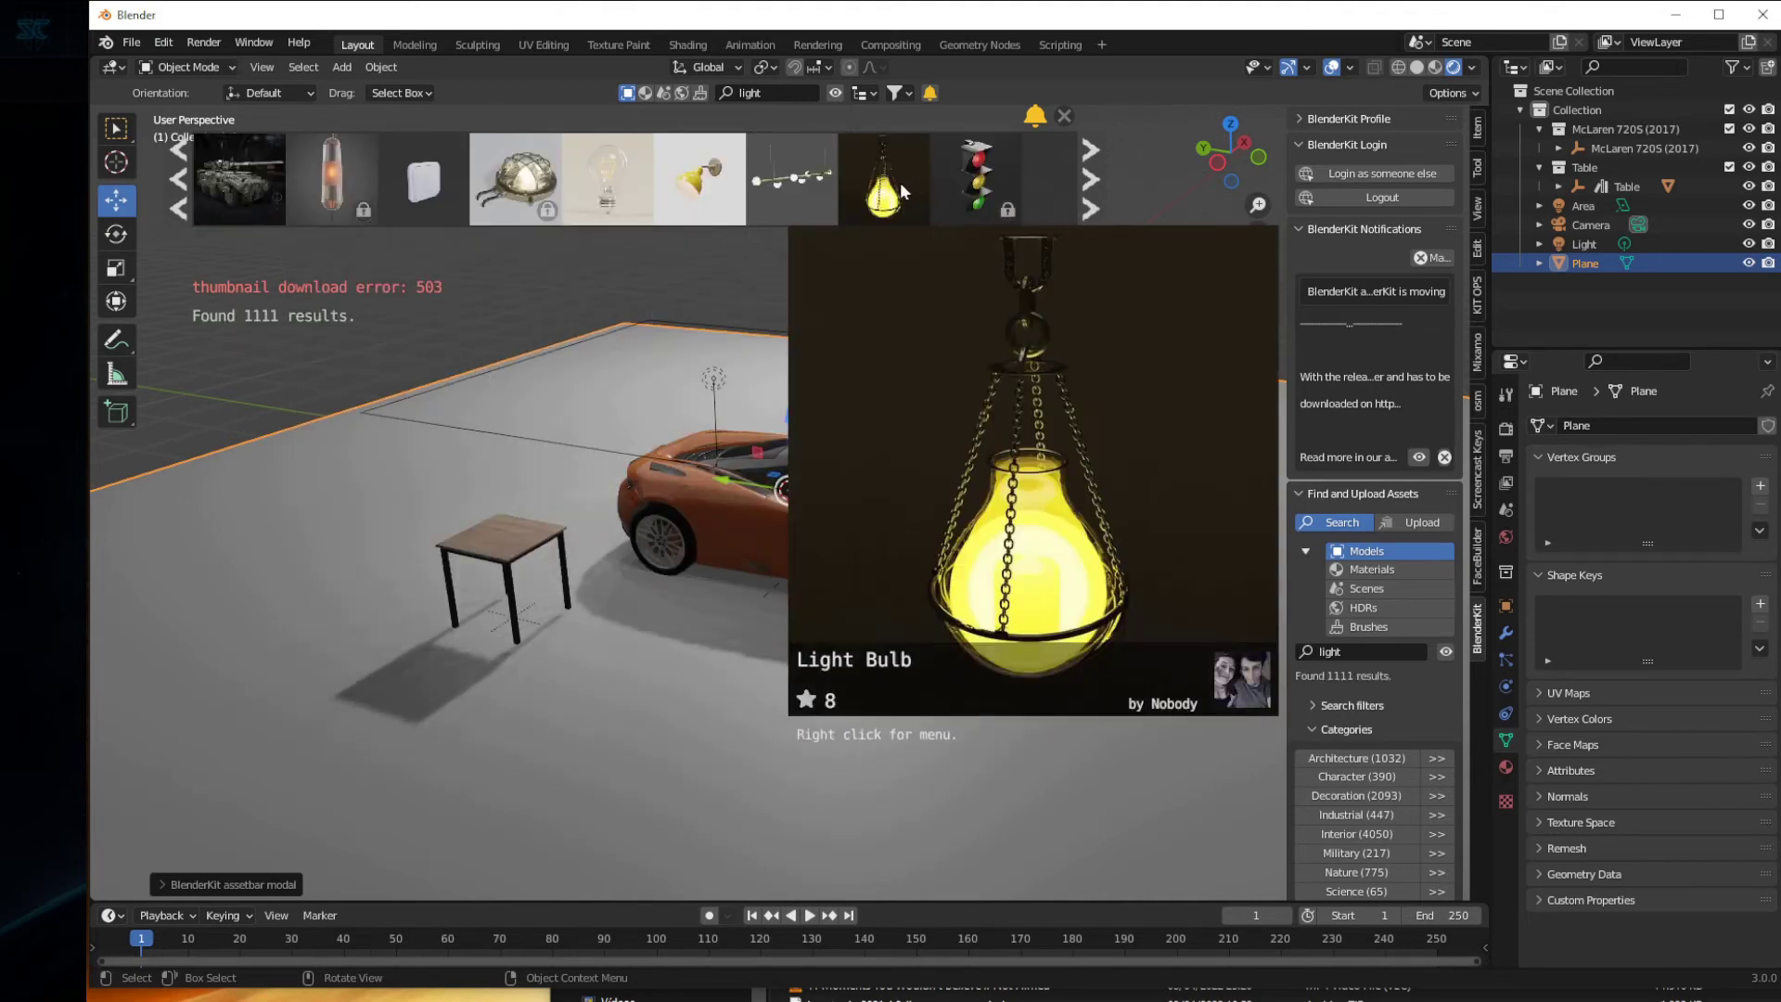
- Hang the Jabuticaba pendant light above the table and switch BlenderKit to Materials
mouse_move(882, 178)
mouse_move(804, 148)
left_mouse_down()
mouse_move(501, 496)
mouse_move(542, 520)
left_mouse_up()
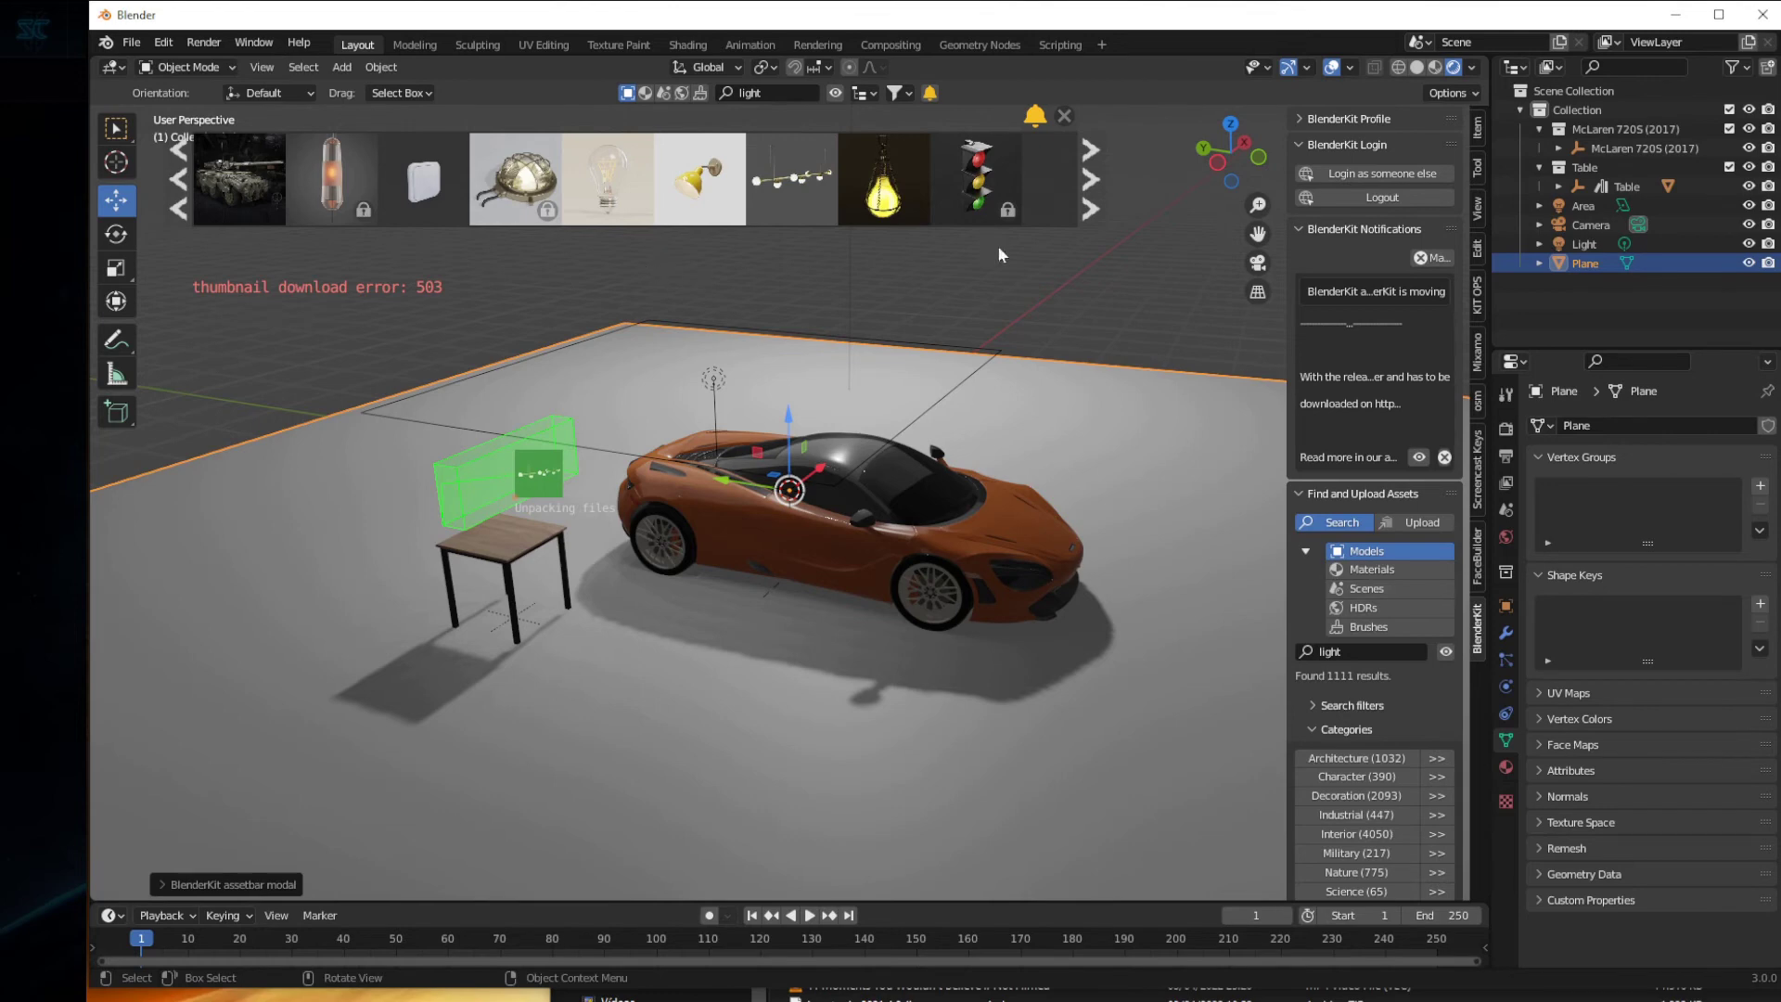
left_click(1372, 570)
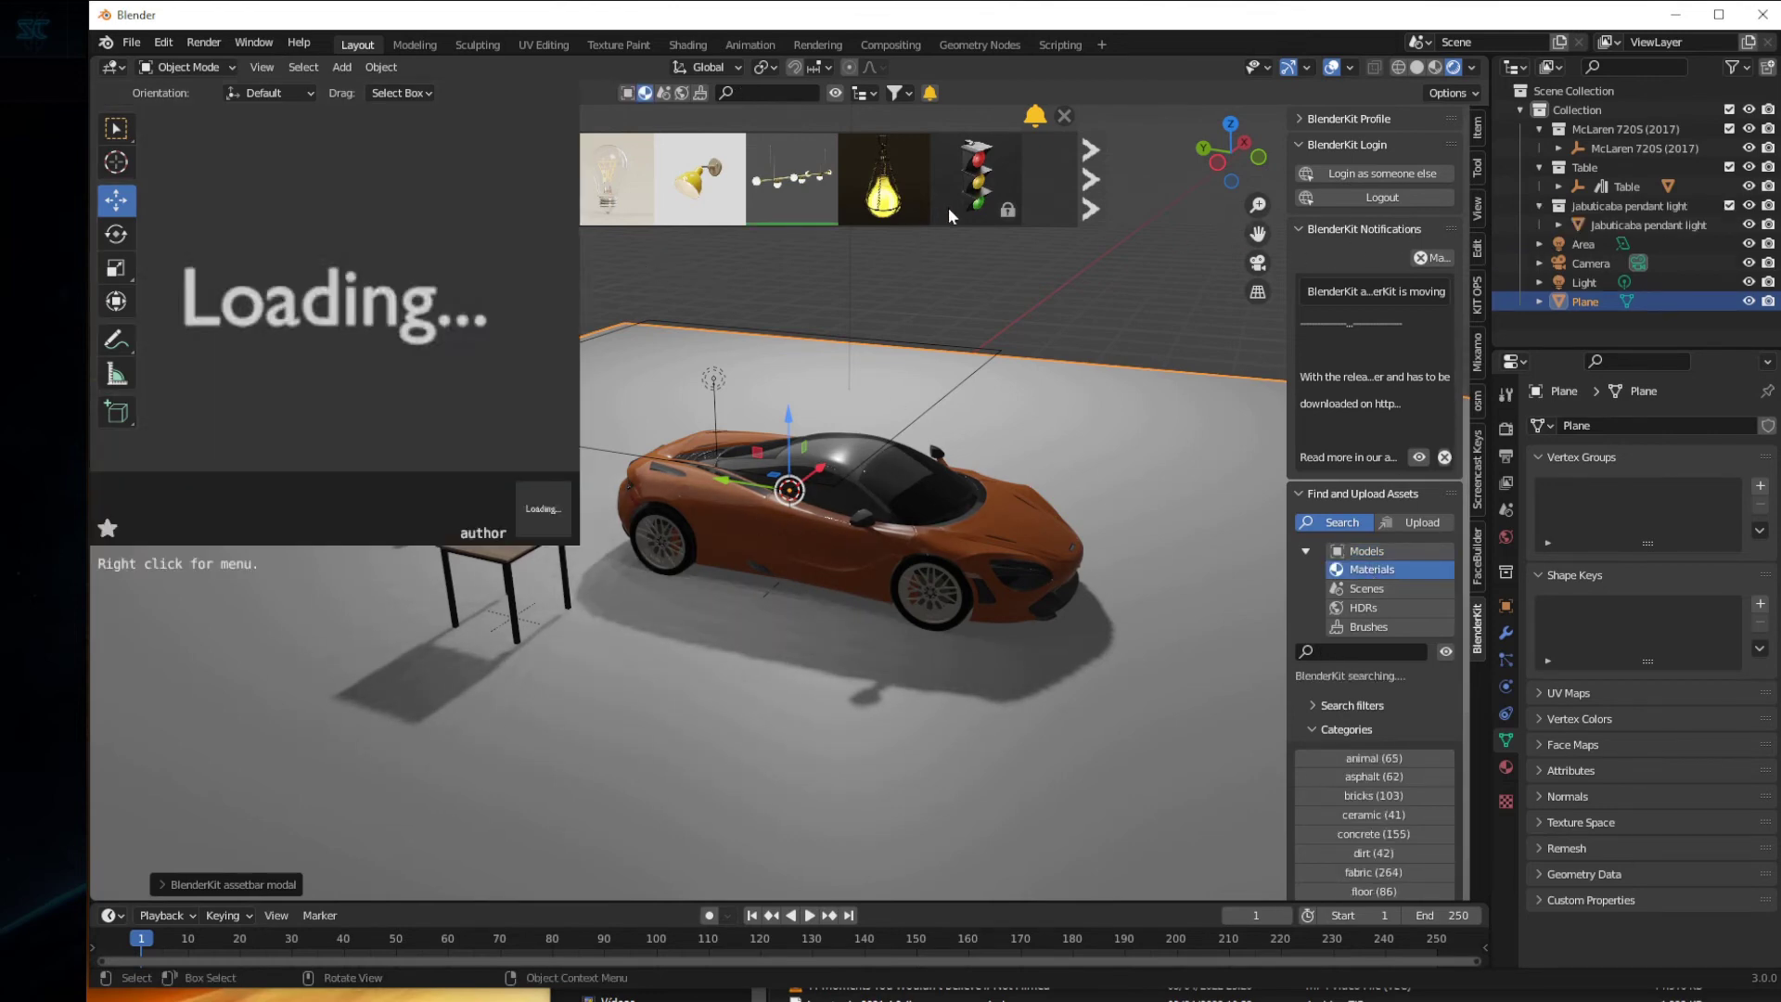
- Search materials for 'floor', applying Tiles Floor 02 then Stylized Stone Floor to the plane
left_click(805, 89)
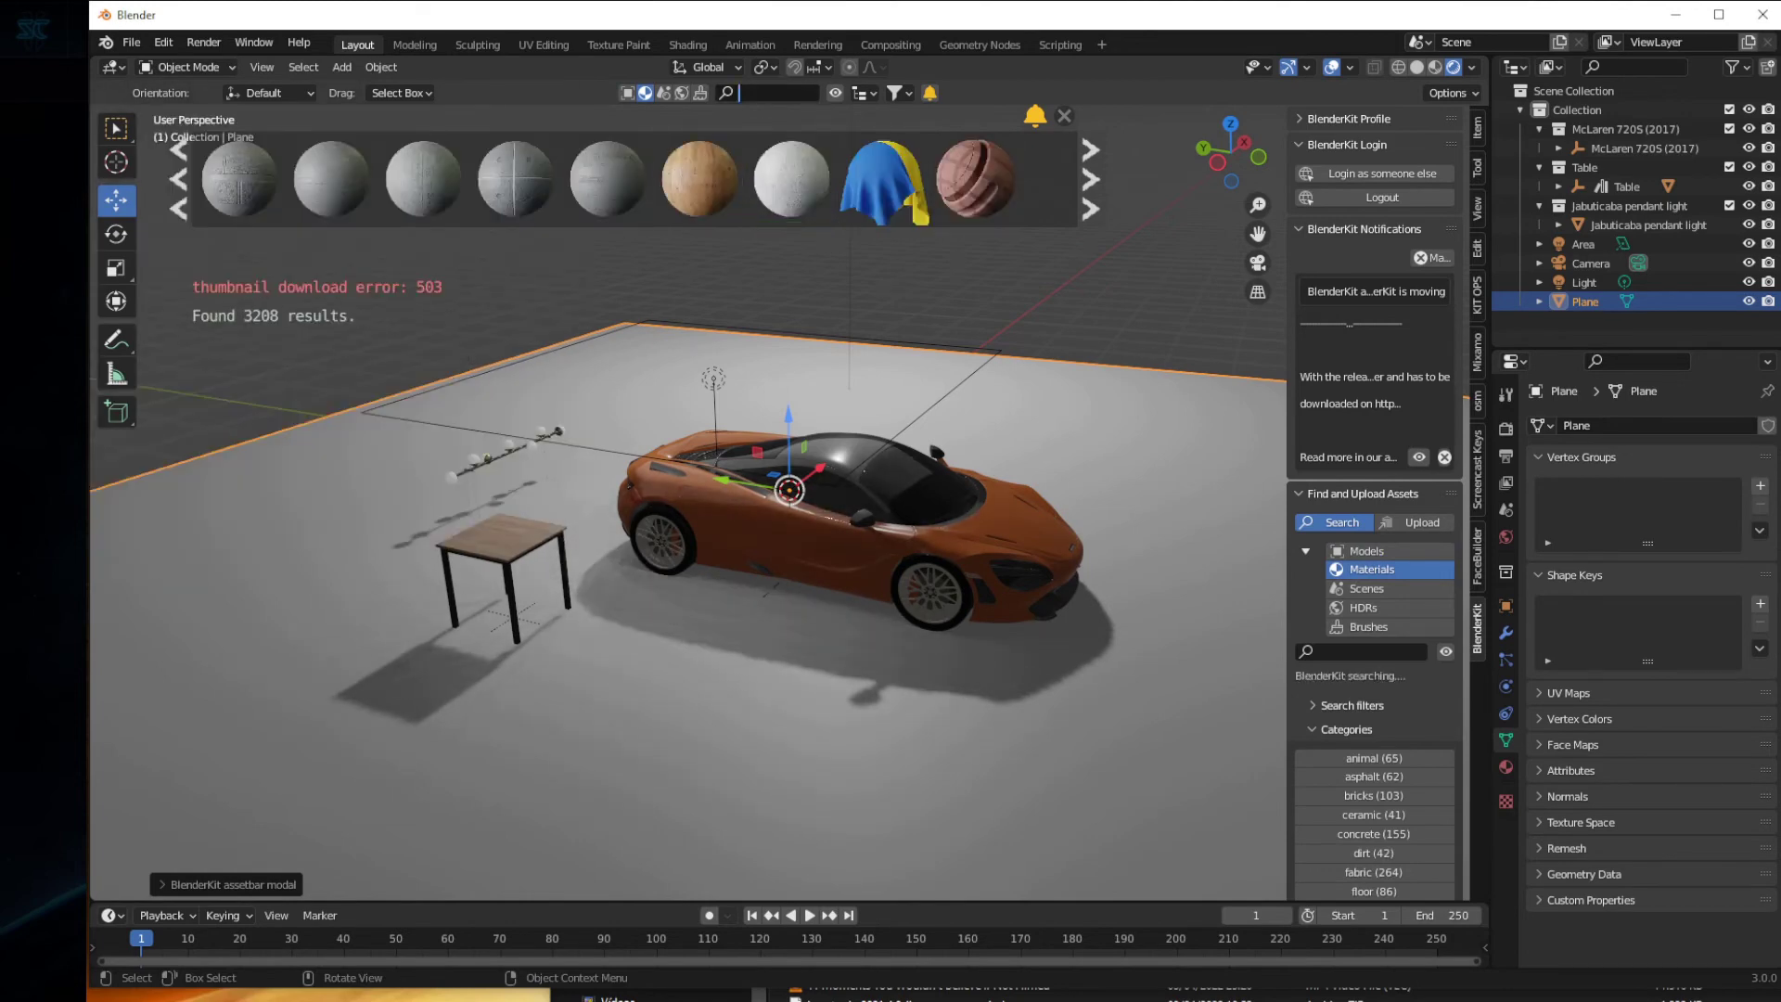
type("woo")
type("r")
key("Return")
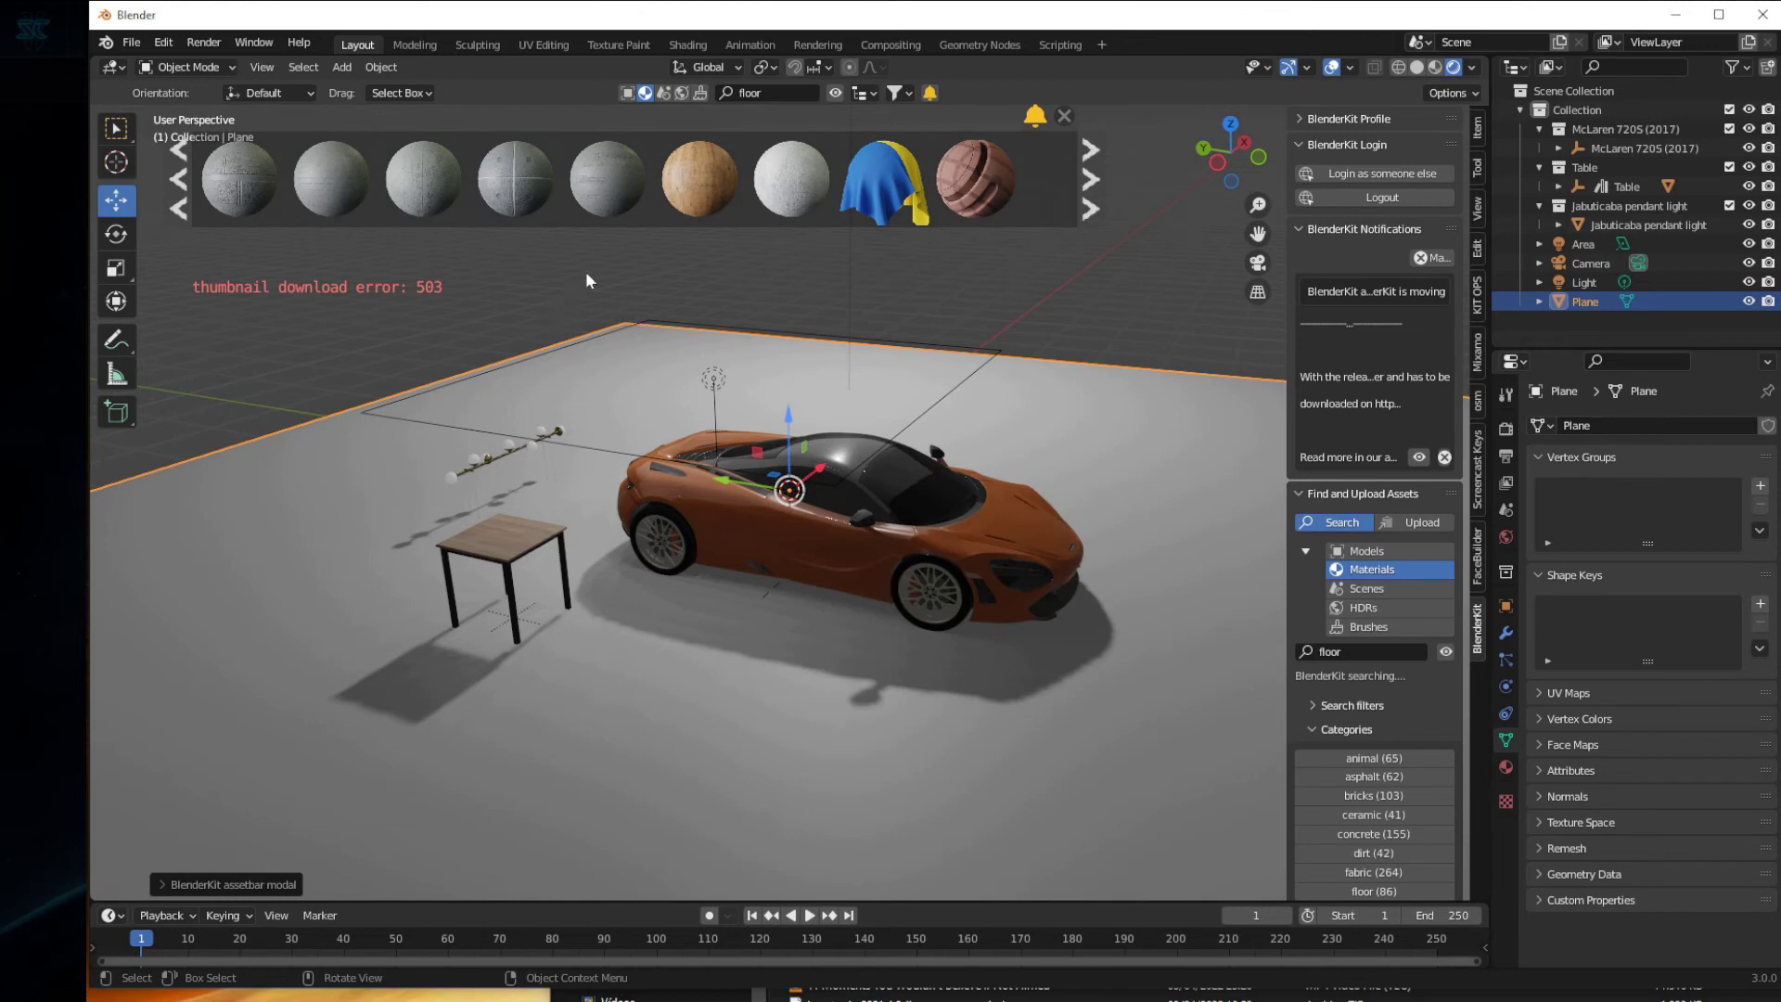
mouse_move(791, 178)
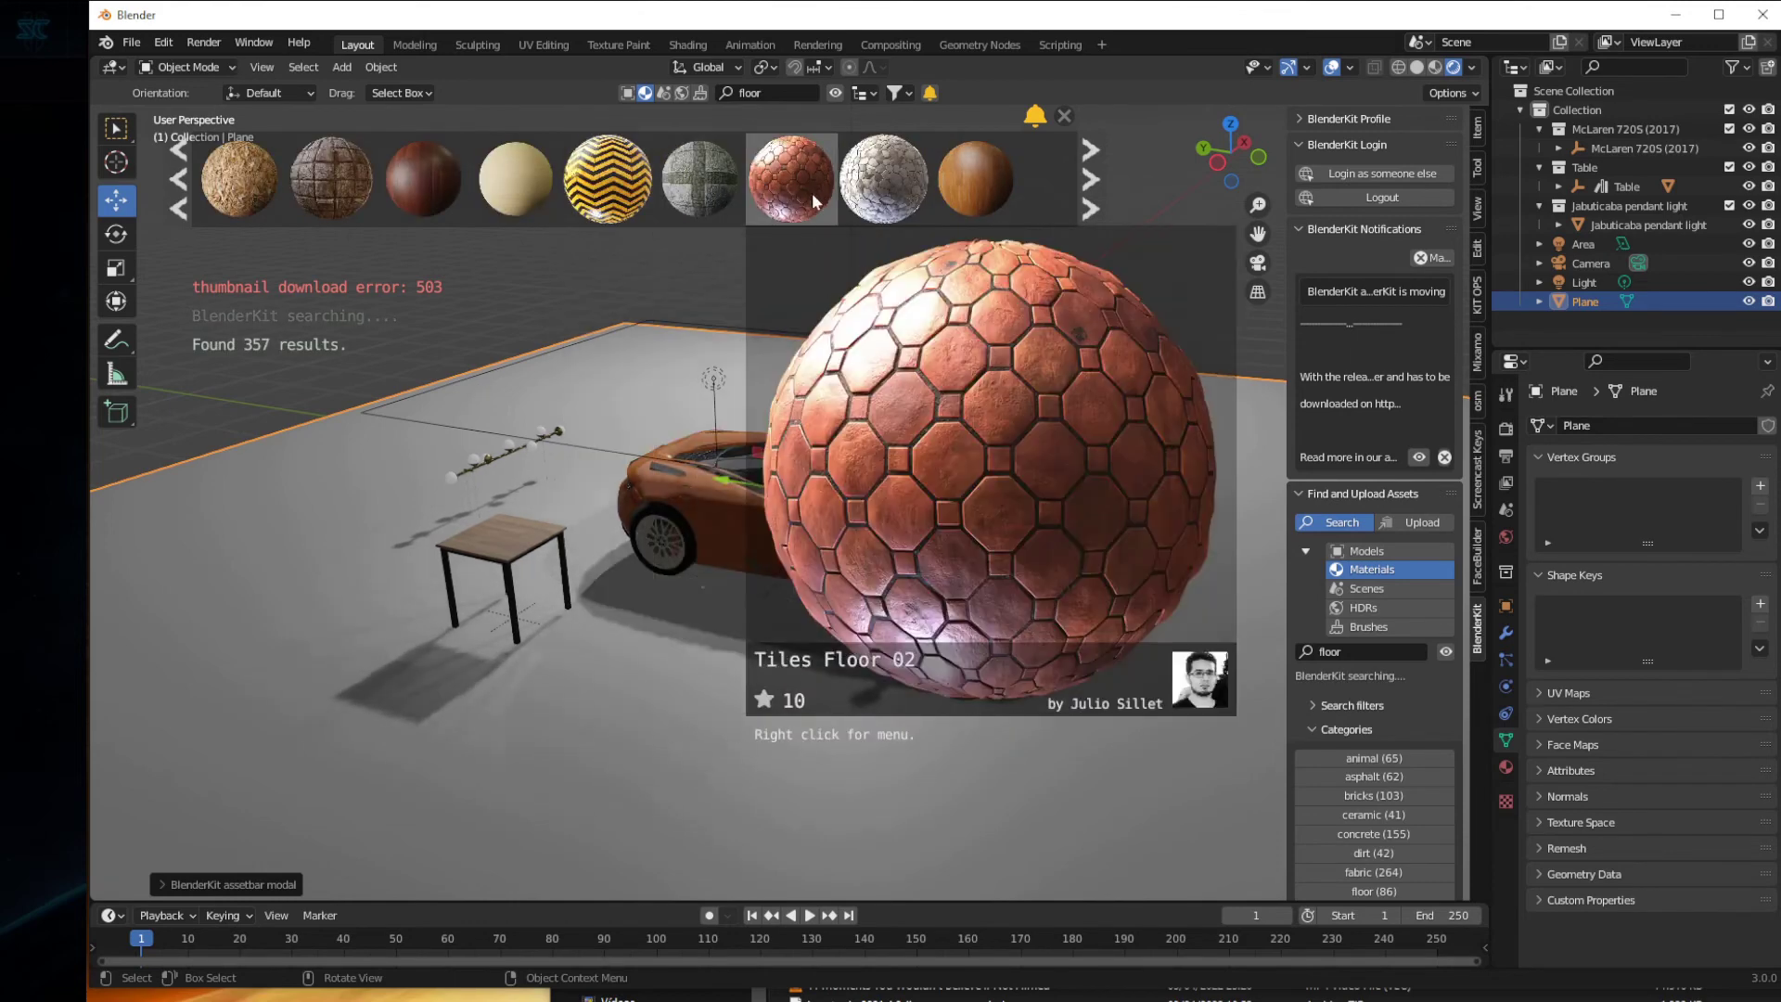
mouse_move(816, 191)
left_mouse_down()
mouse_move(788, 489)
mouse_move(733, 723)
left_mouse_up()
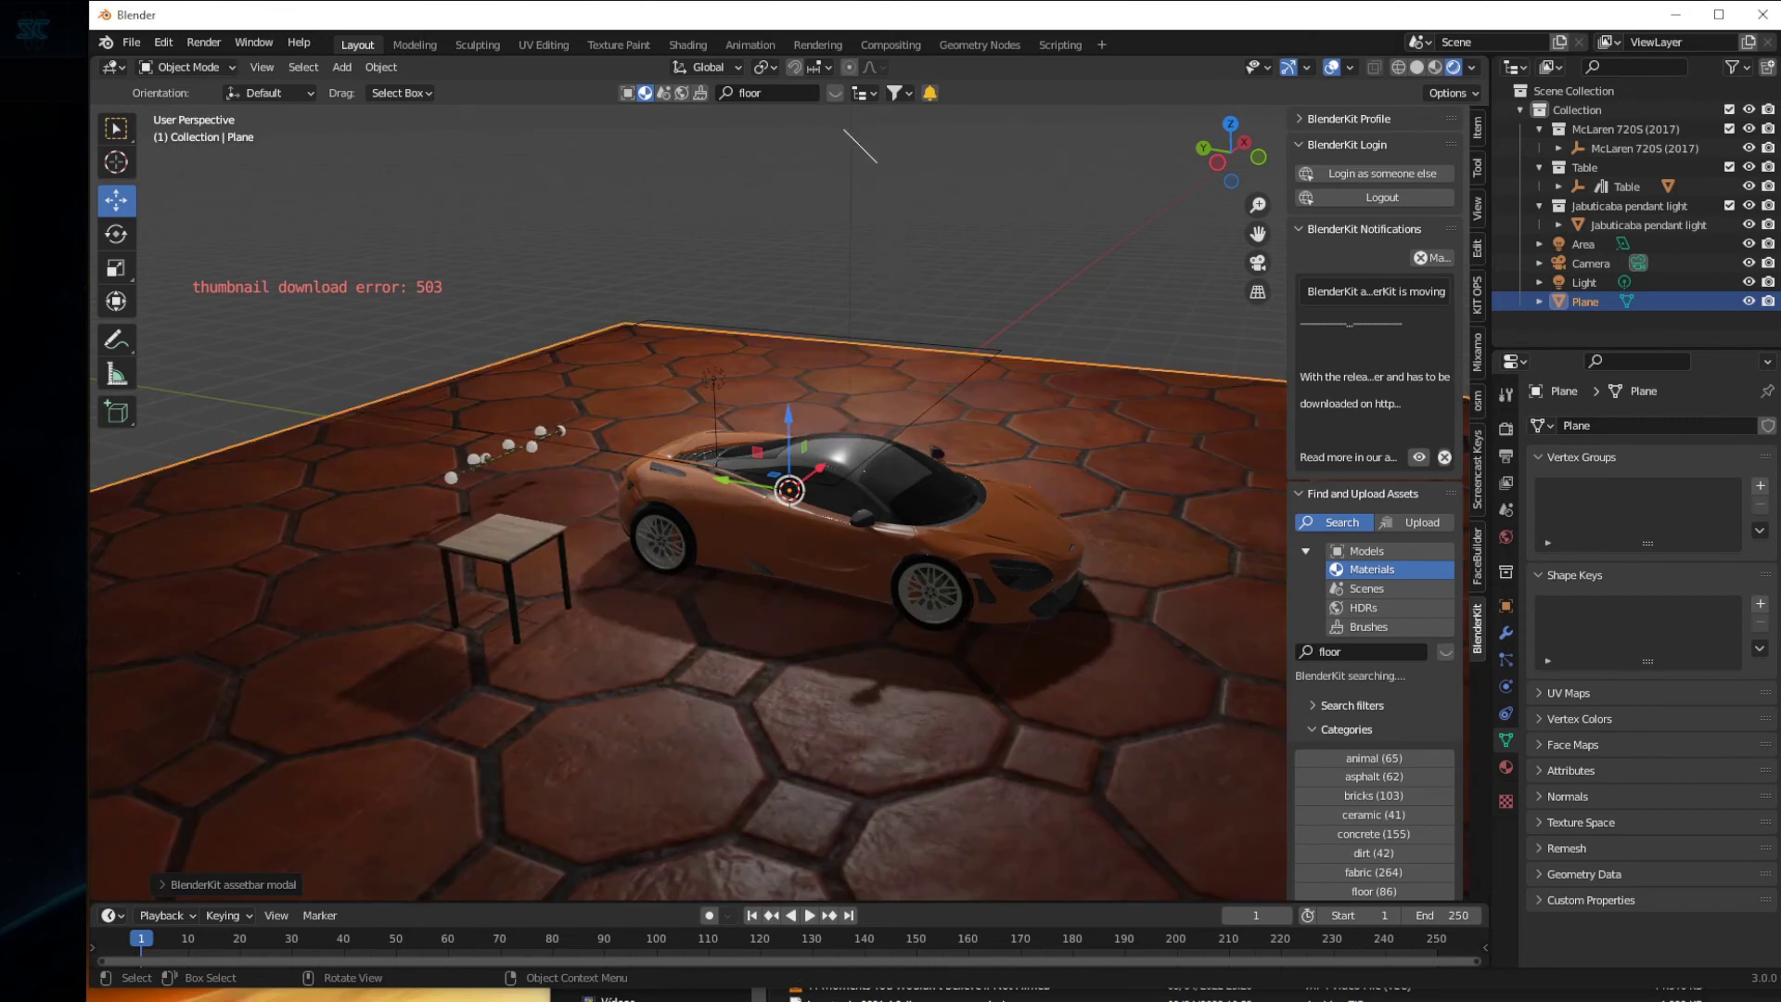
mouse_move(882, 178)
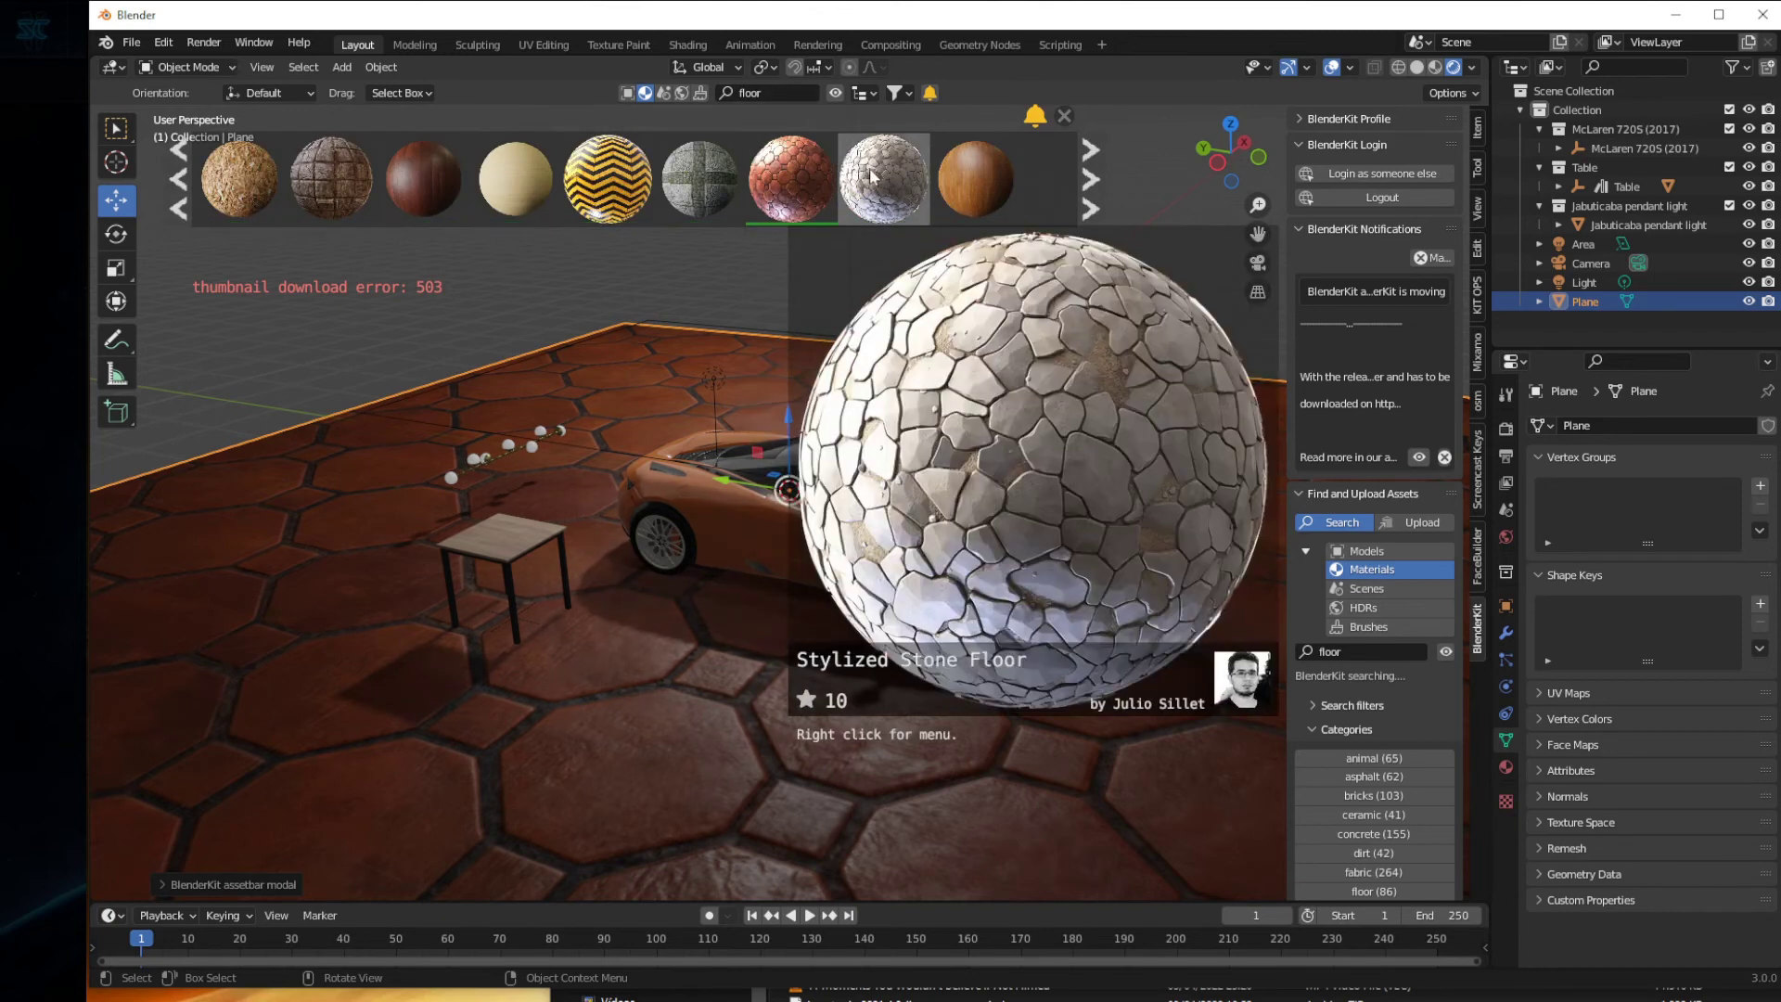
left_click_drag(872, 176, 709, 688)
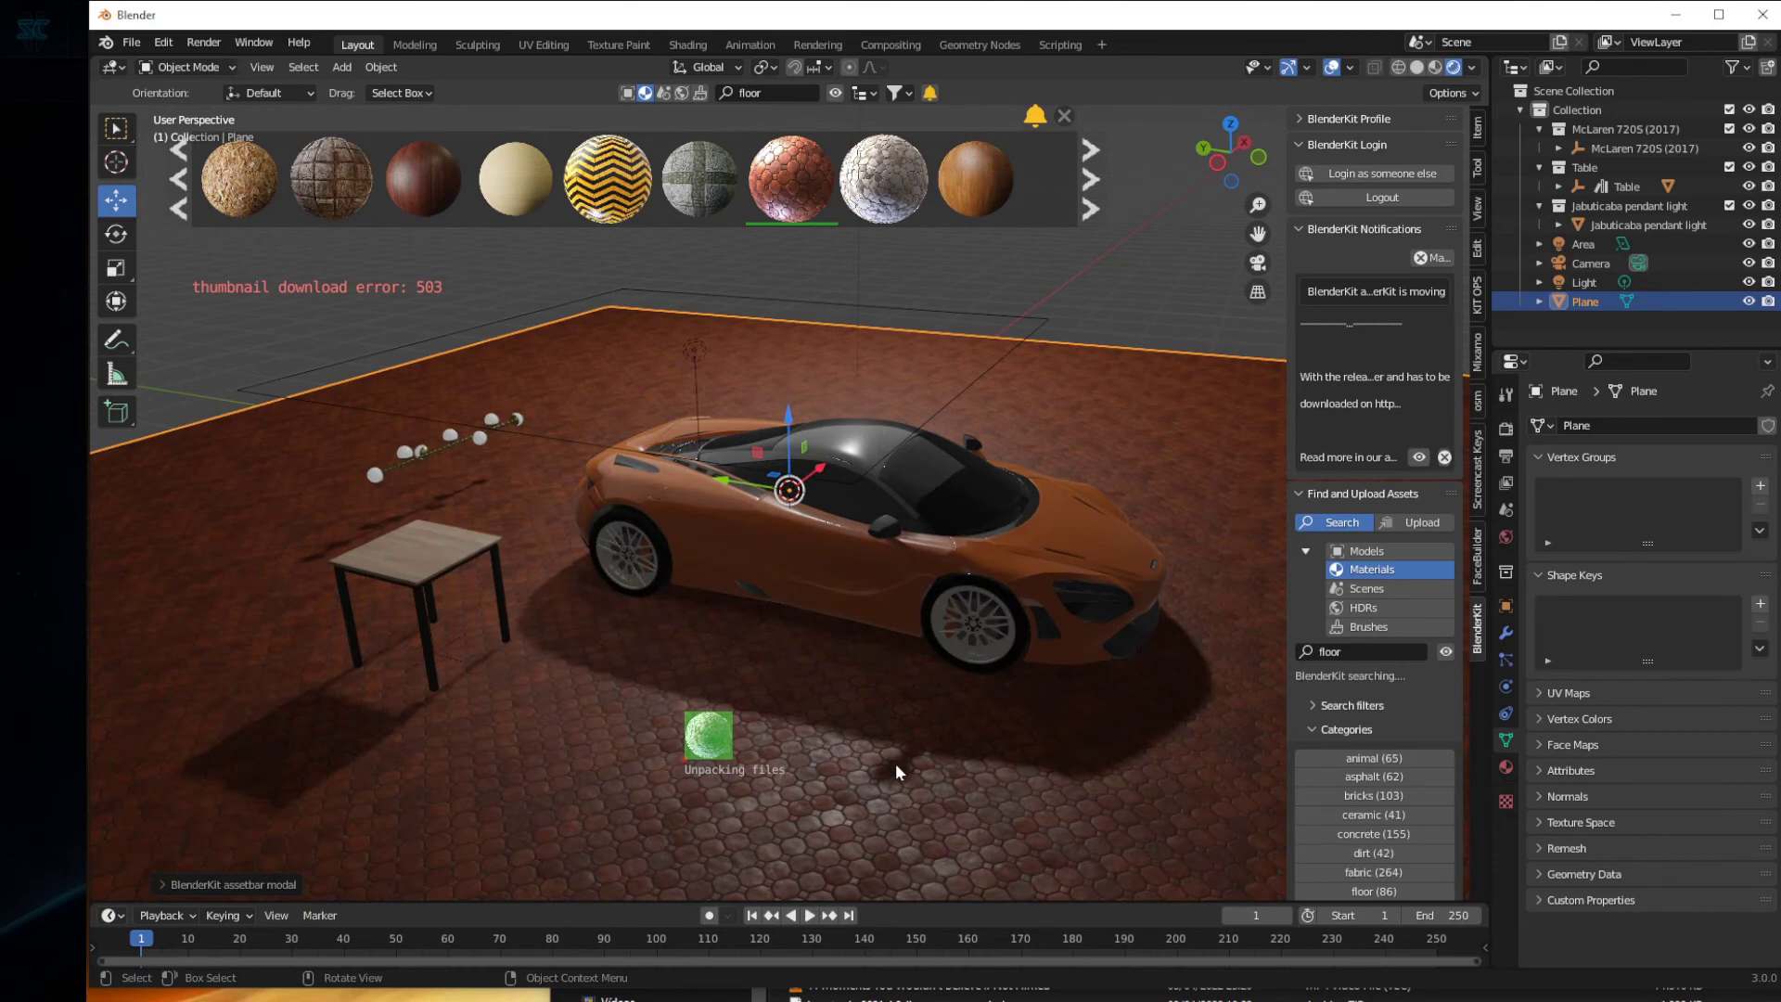
- Orbit and zoom around the car and table to inspect the loaded stone floor
mouse_move(866, 744)
middle_mouse_down()
mouse_move(910, 679)
mouse_move(872, 727)
middle_mouse_up()
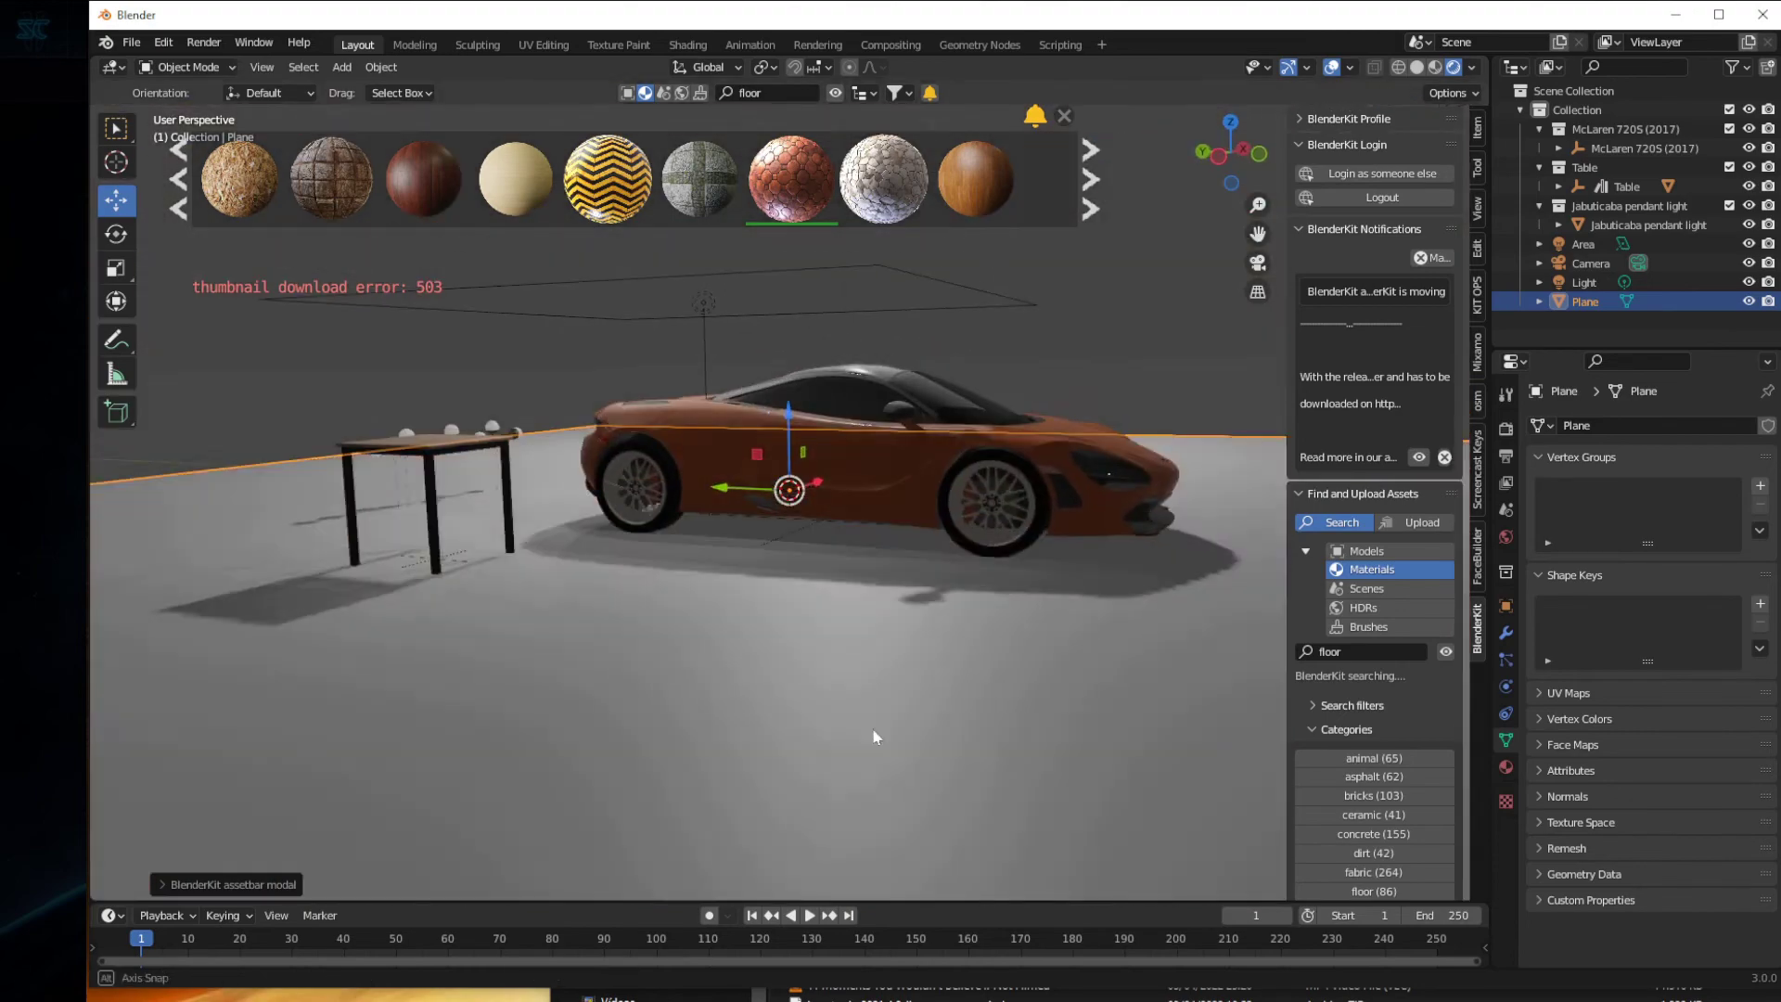
scroll(874, 733, "up", 2)
scroll(874, 733, "up", 2)
scroll(873, 731, "down", 2)
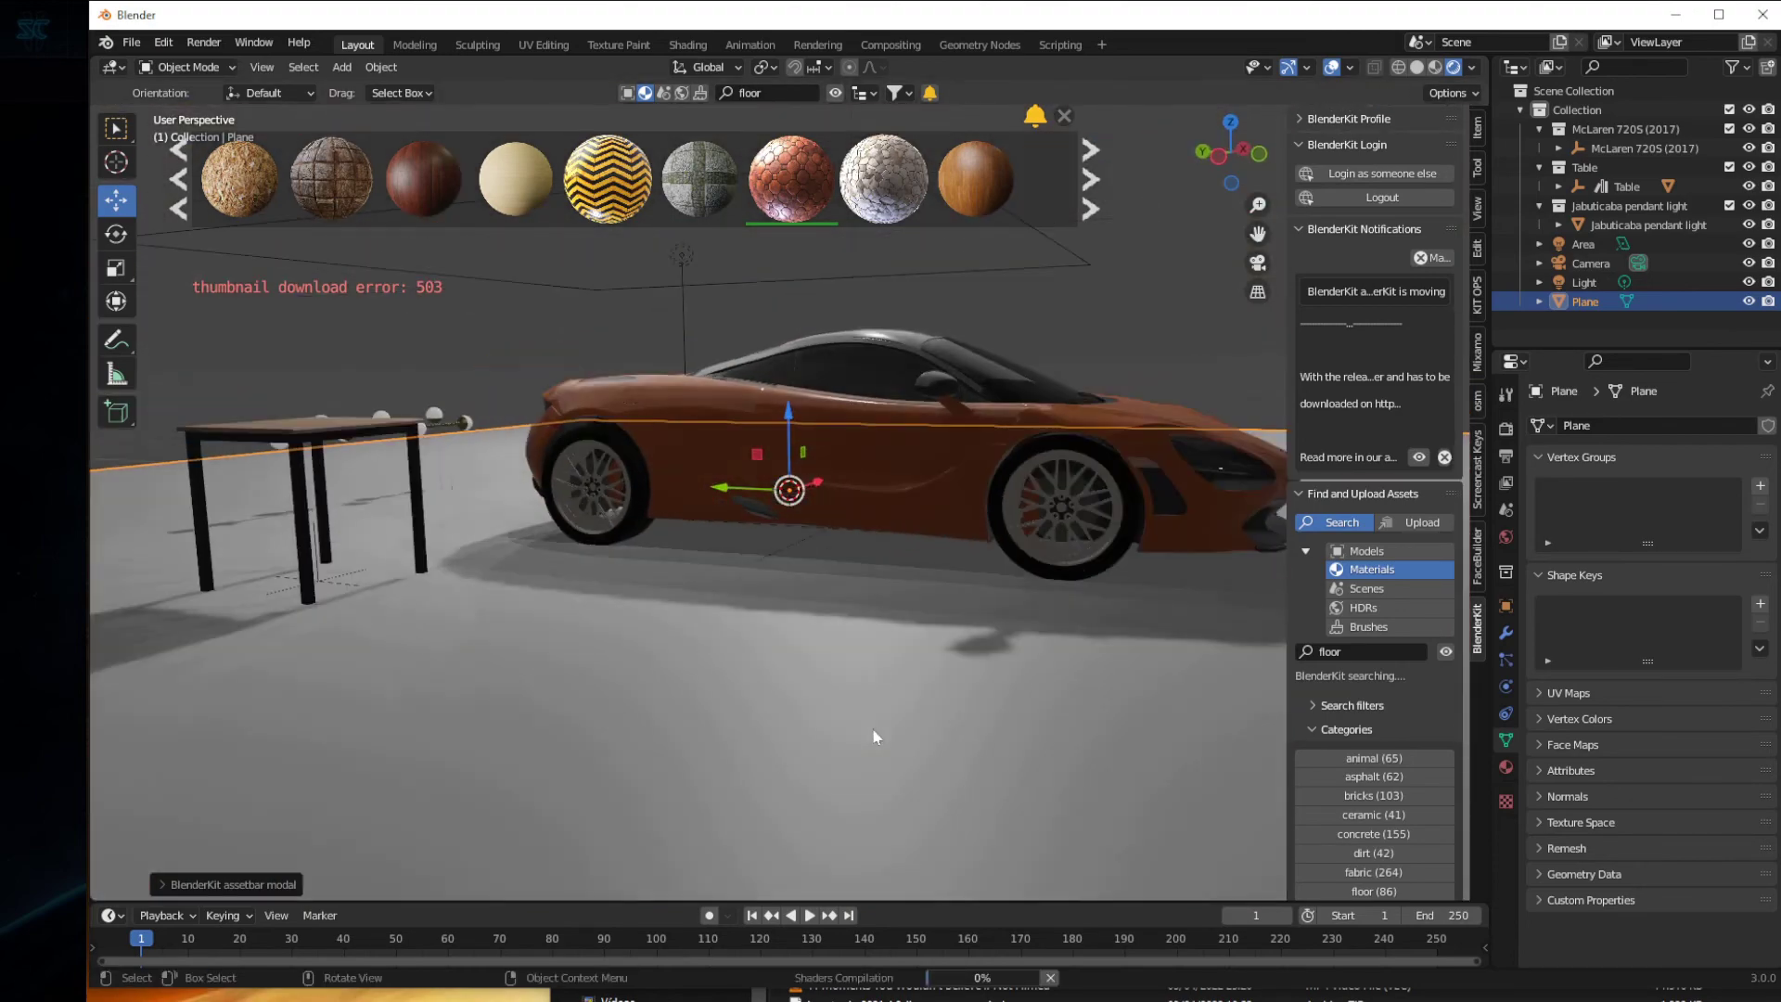
scroll(868, 768, "up", 2)
mouse_move(868, 768)
middle_mouse_down()
mouse_move(909, 760)
mouse_move(887, 754)
mouse_move(1015, 556)
mouse_move(943, 644)
mouse_move(886, 670)
mouse_move(819, 631)
mouse_move(714, 672)
mouse_move(381, 688)
mouse_move(432, 644)
mouse_move(482, 673)
mouse_move(667, 664)
mouse_move(627, 643)
mouse_move(654, 670)
middle_mouse_up()
scroll(654, 664, "up", 3)
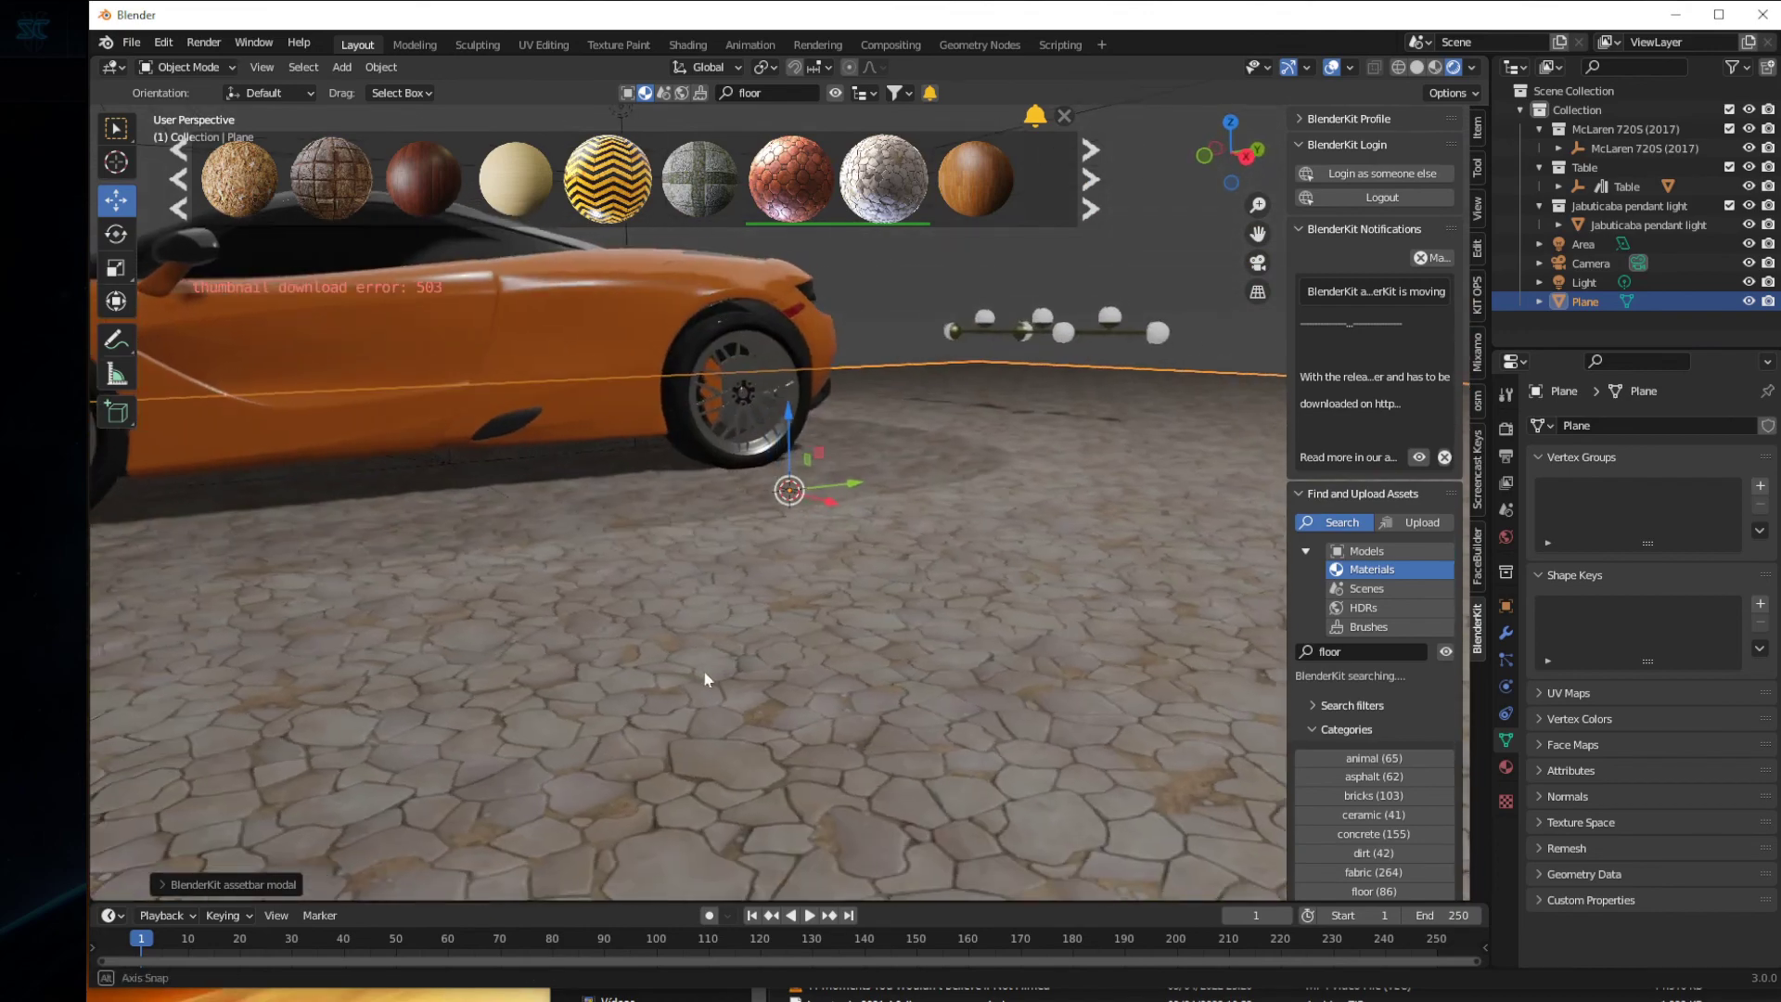
scroll(653, 669, "down", 5)
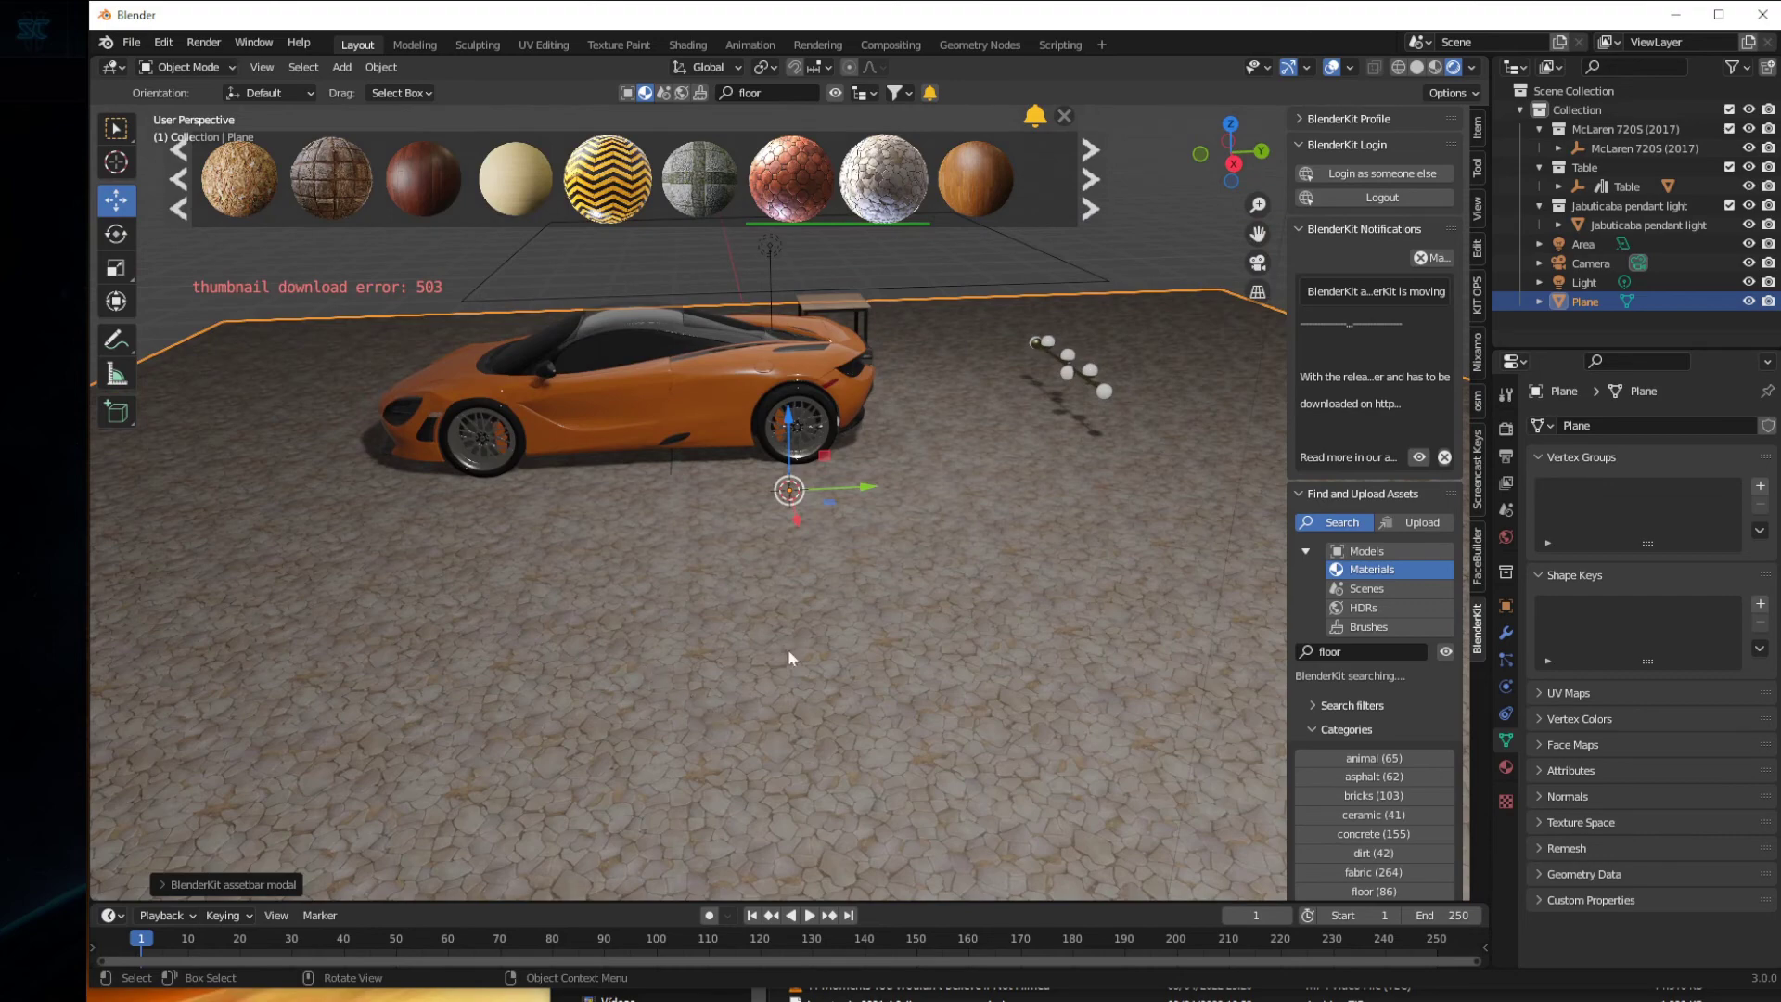
mouse_move(655, 654)
middle_mouse_down()
mouse_move(915, 684)
mouse_move(1089, 615)
middle_mouse_up()
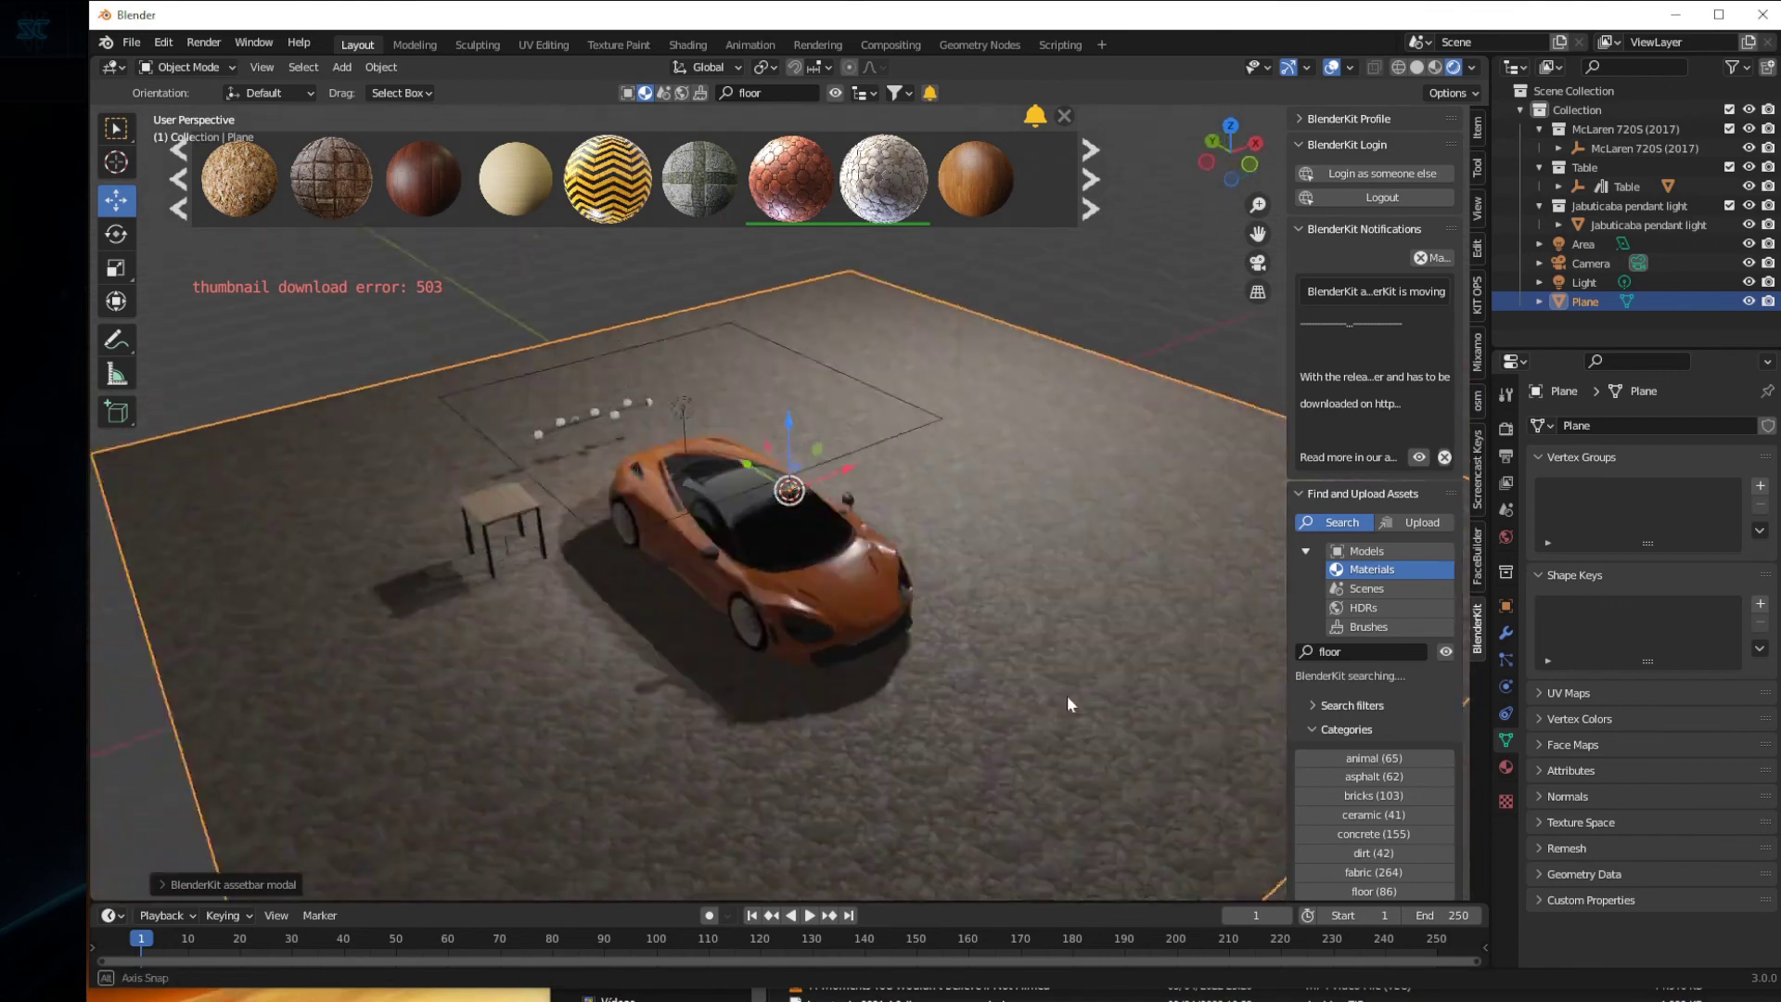
scroll(1089, 616, "up", 2)
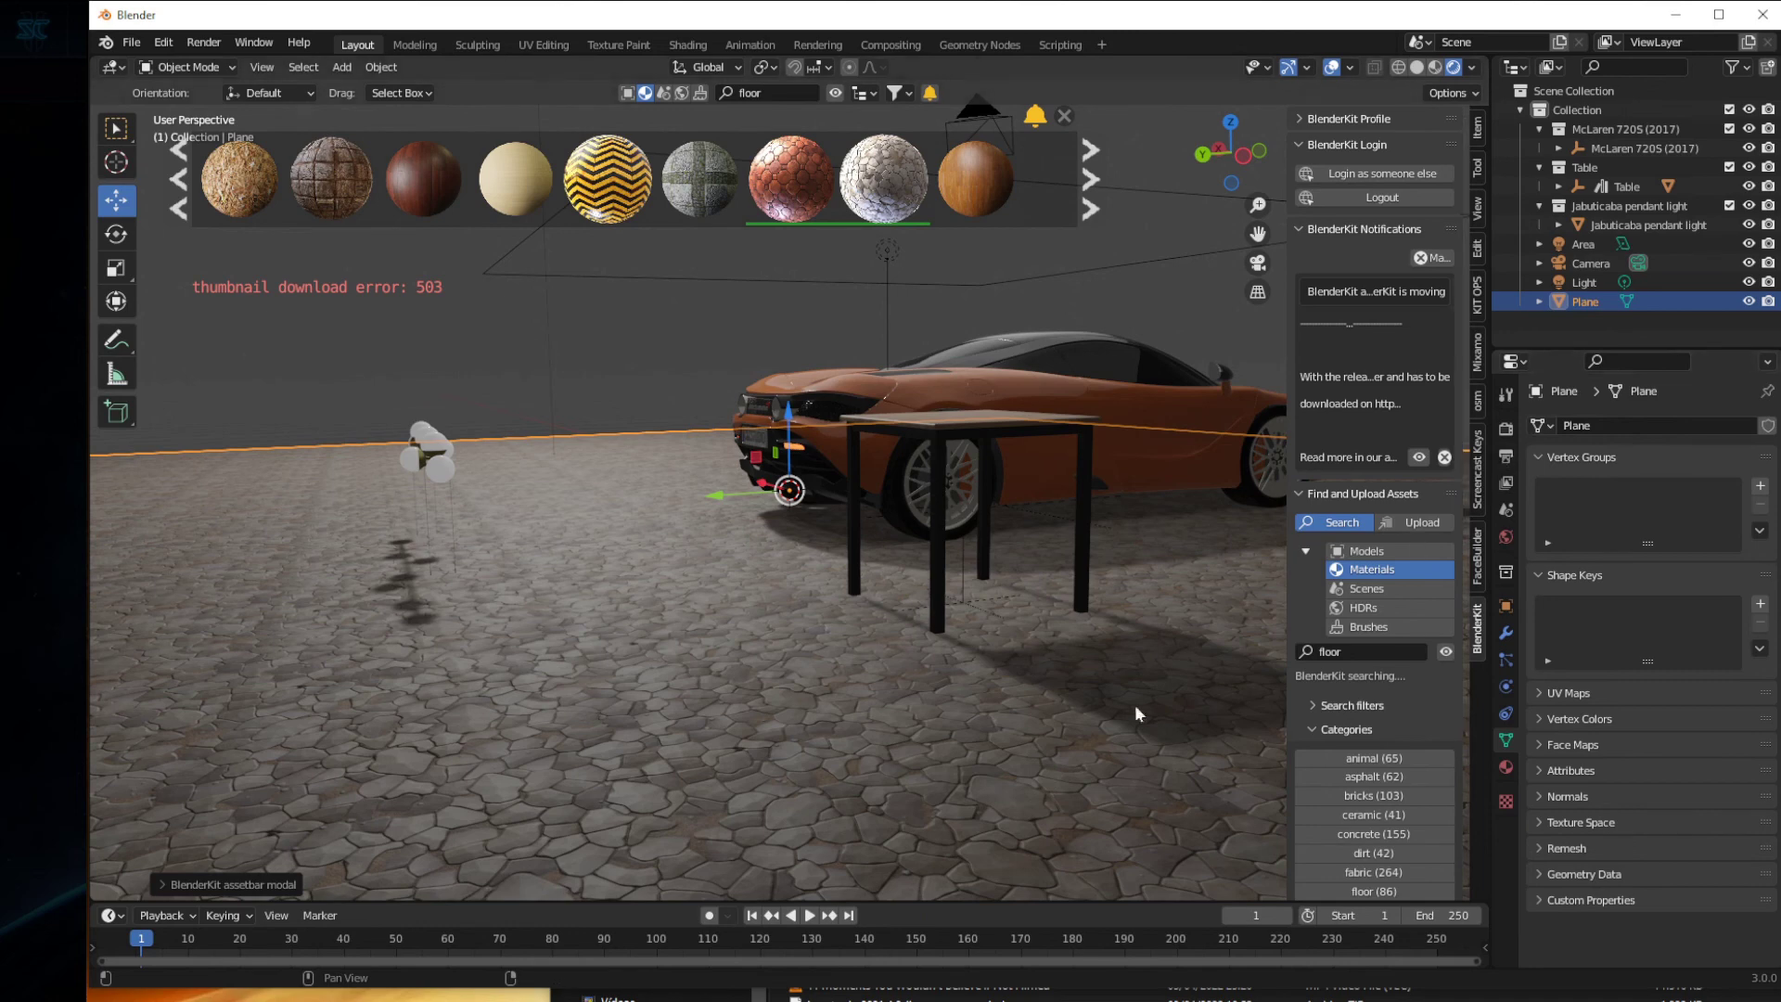
scroll(949, 804, "up", 2)
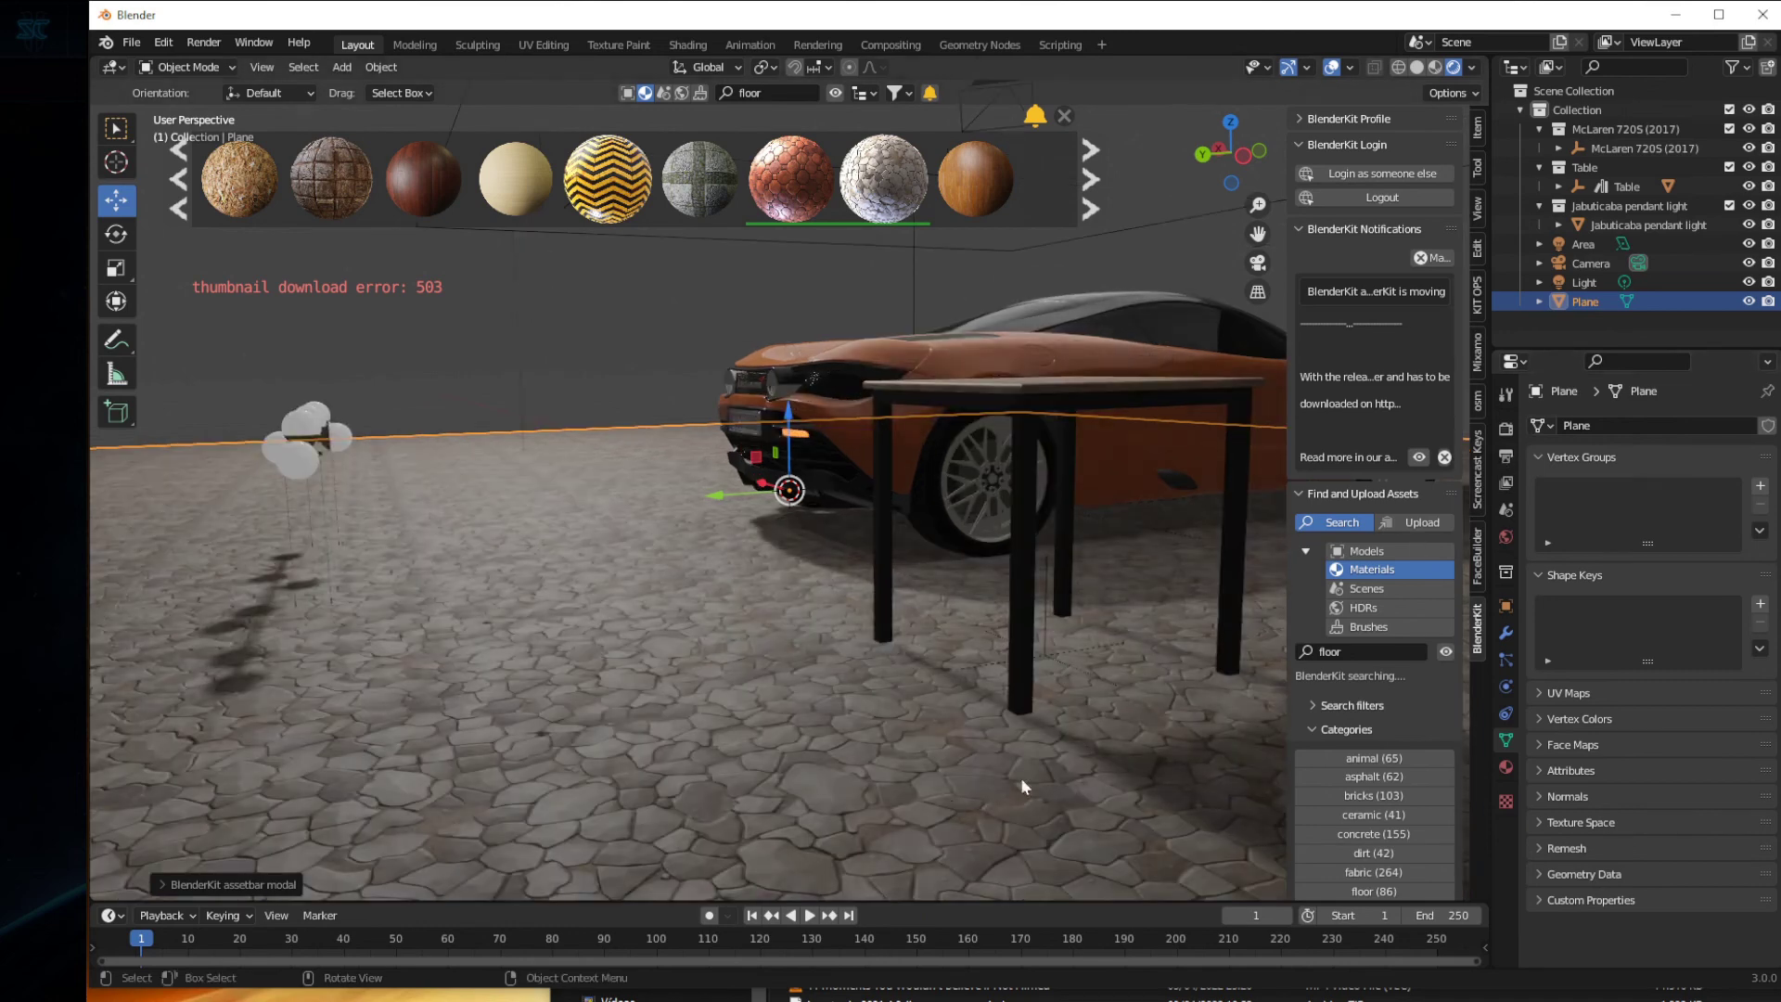
- Set the Render Engine to Cycles in the Render properties
left_click(1507, 455)
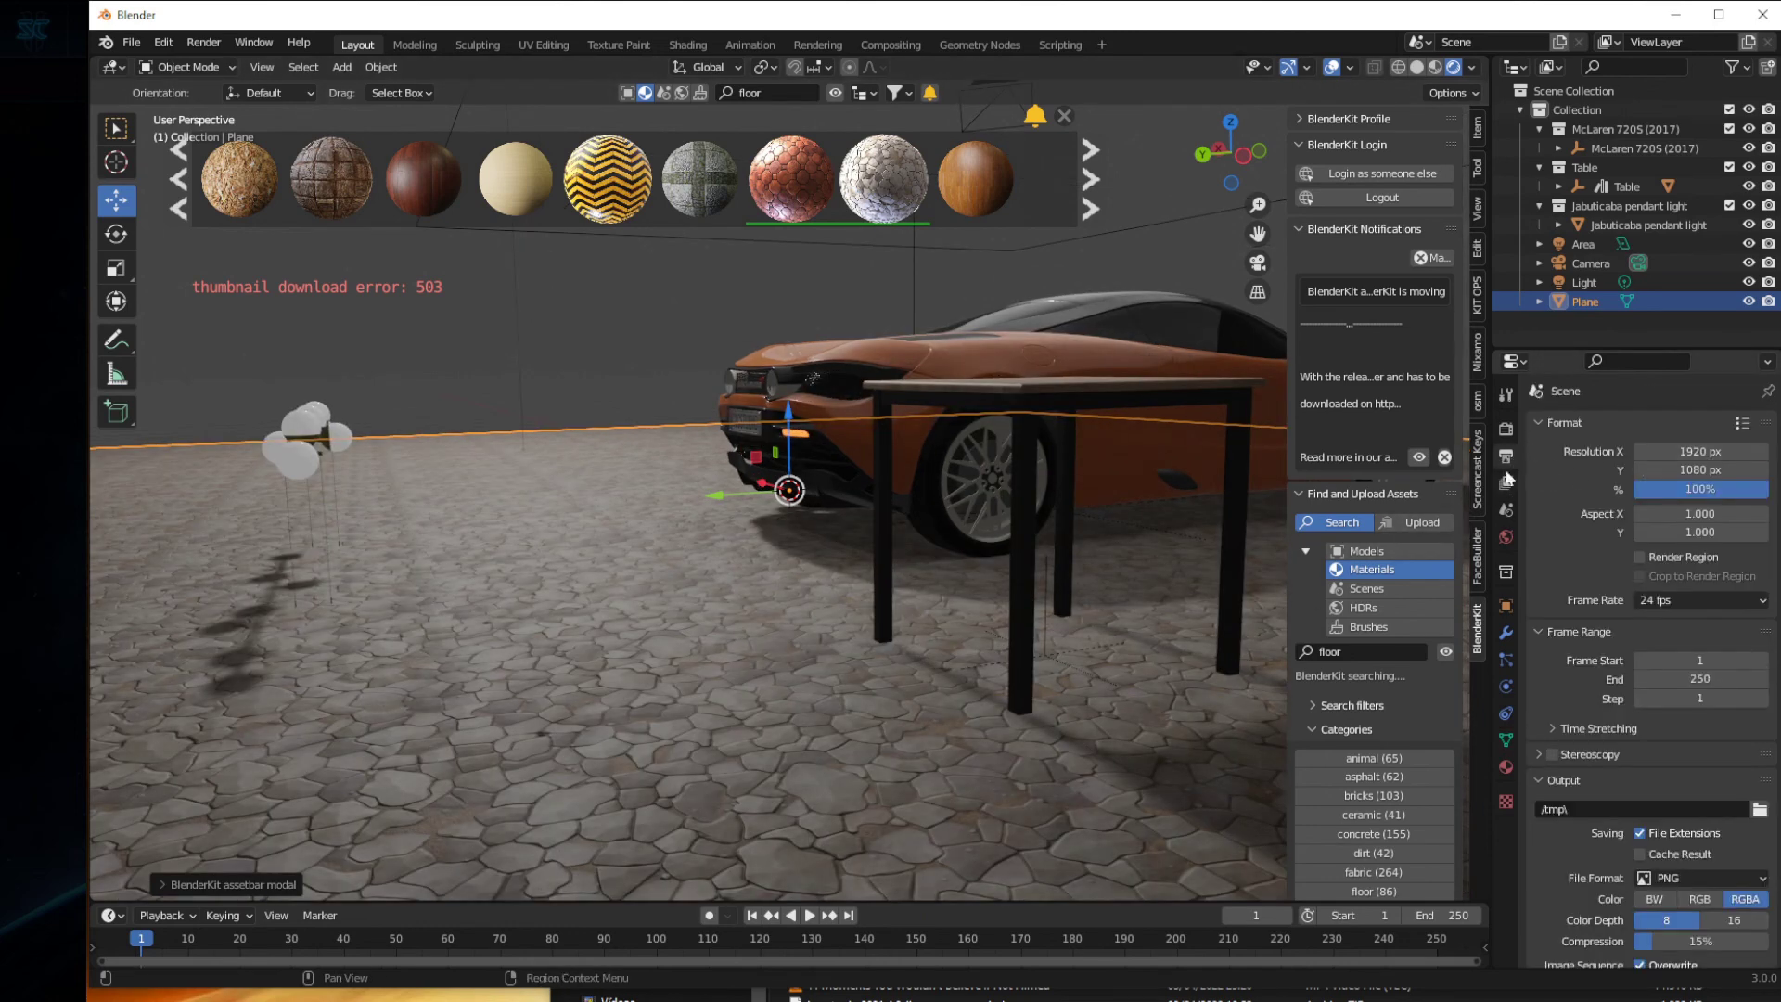
left_click(1505, 427)
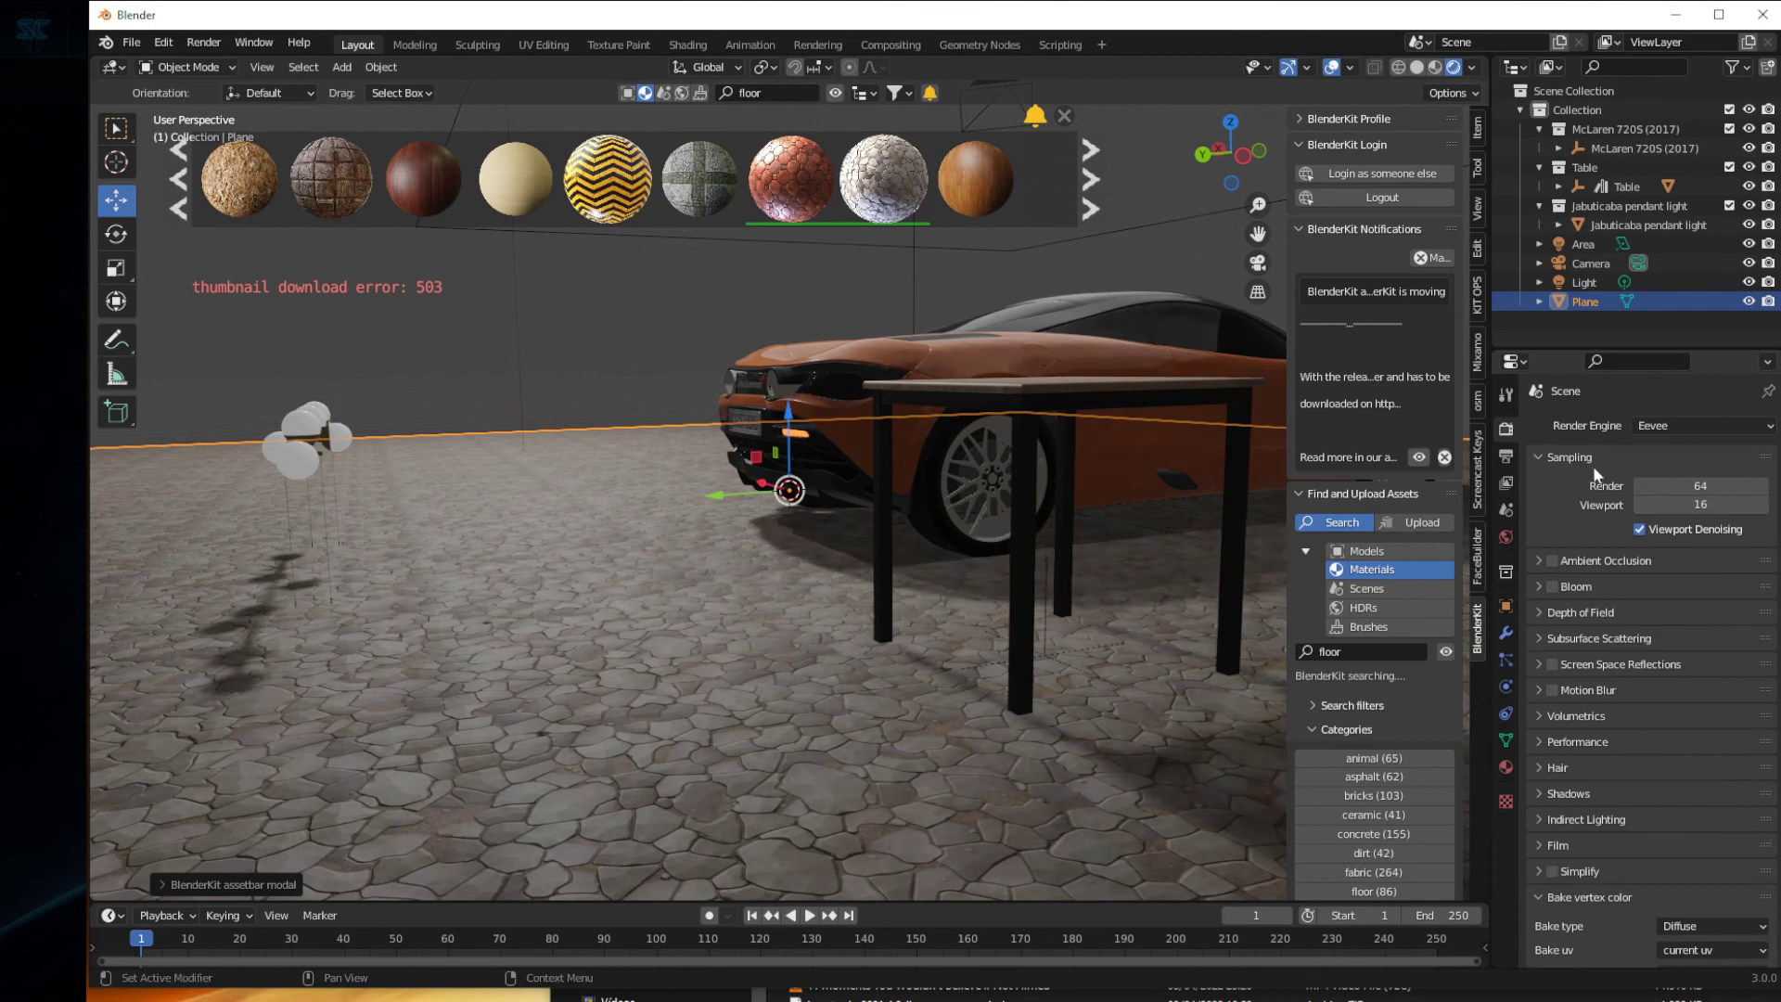
left_click(1672, 427)
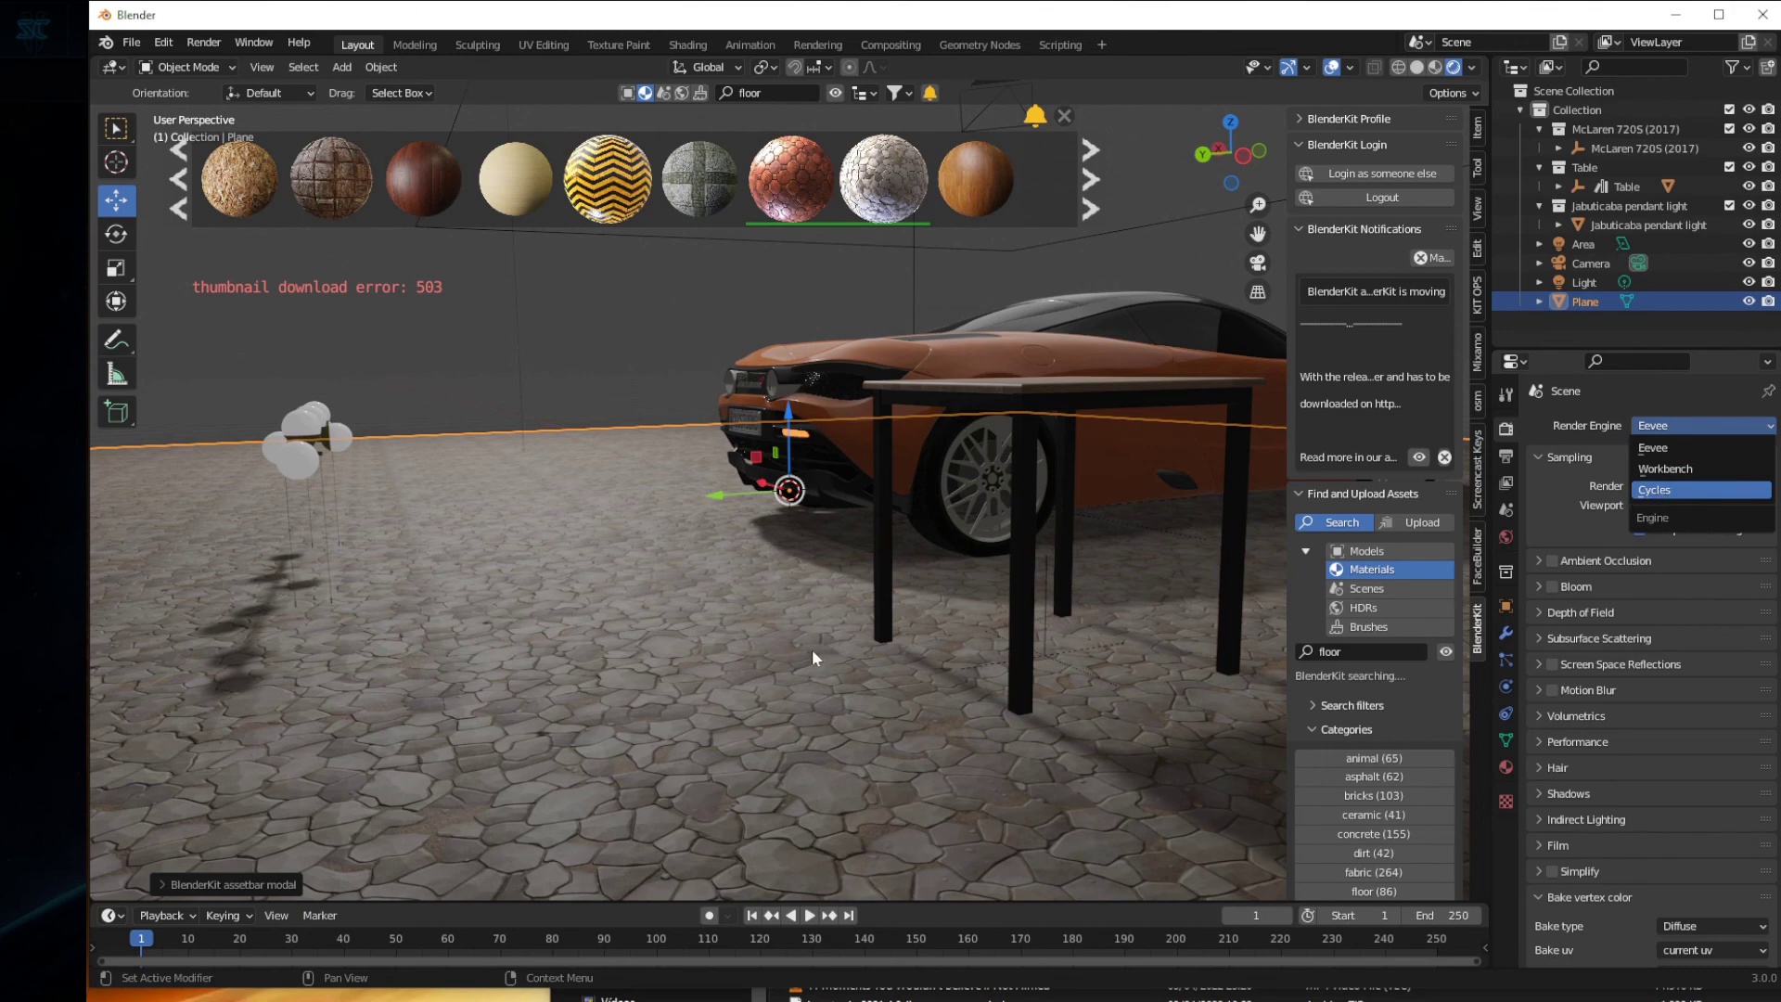
left_click(1657, 491)
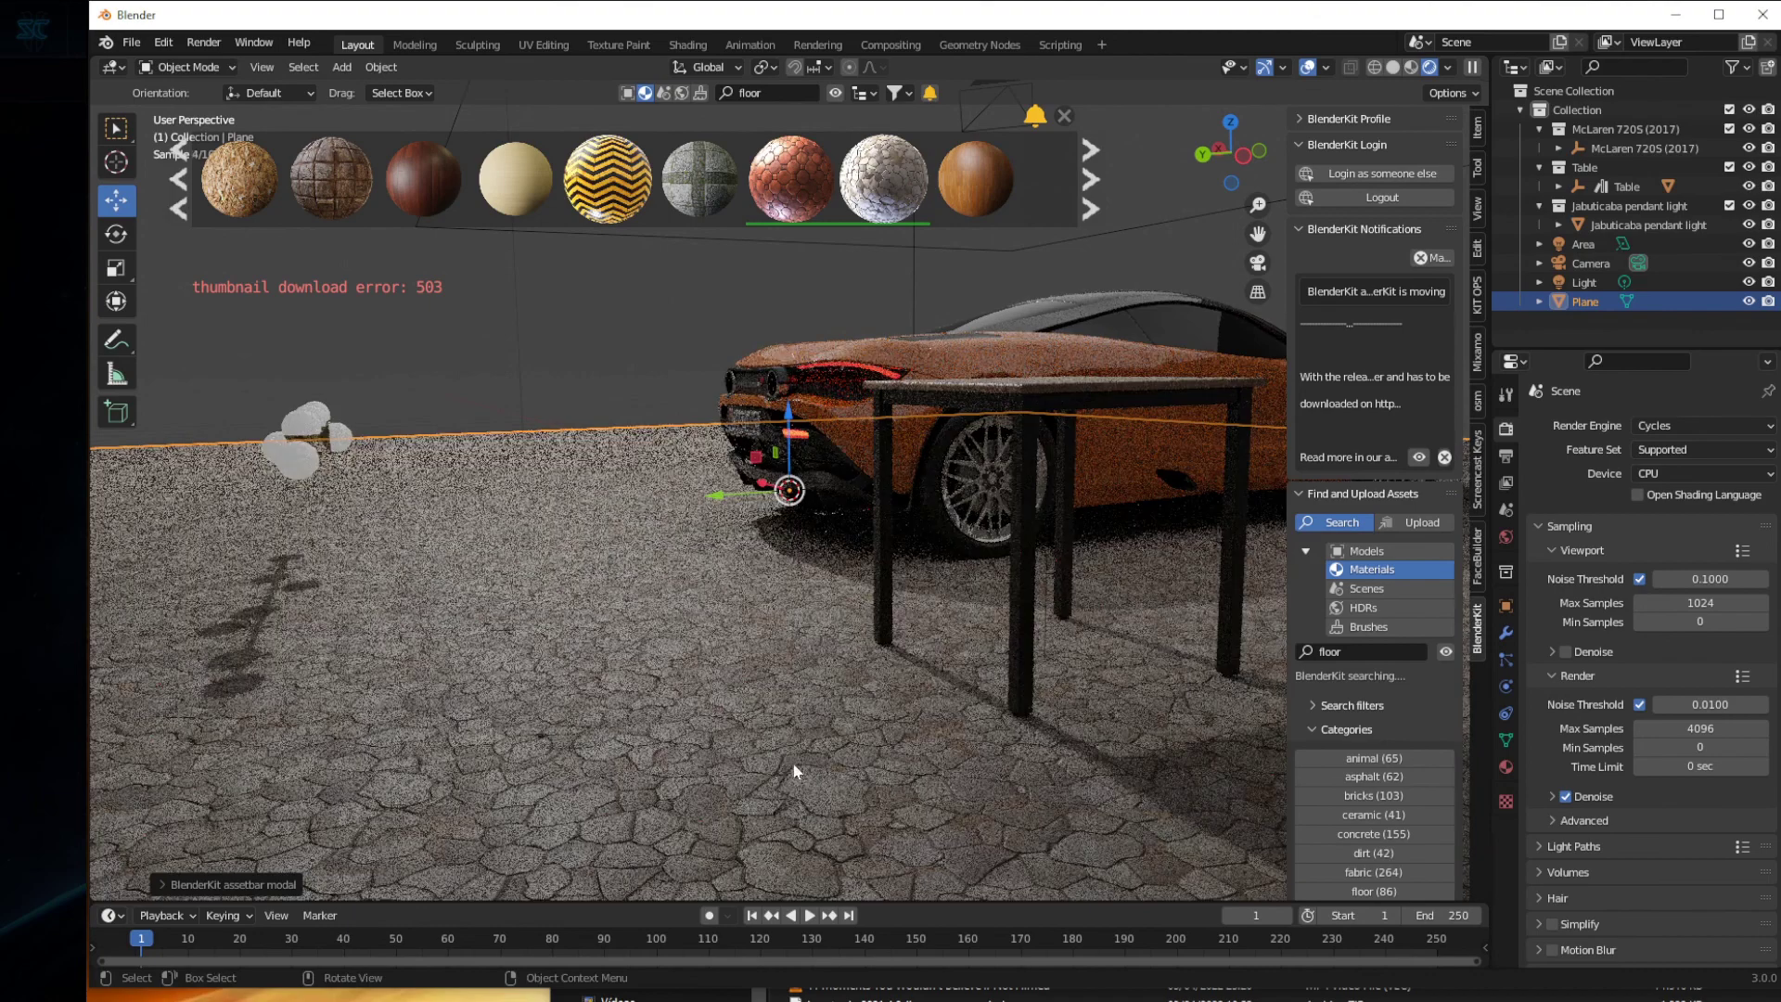
scroll(792, 760, "up", 3)
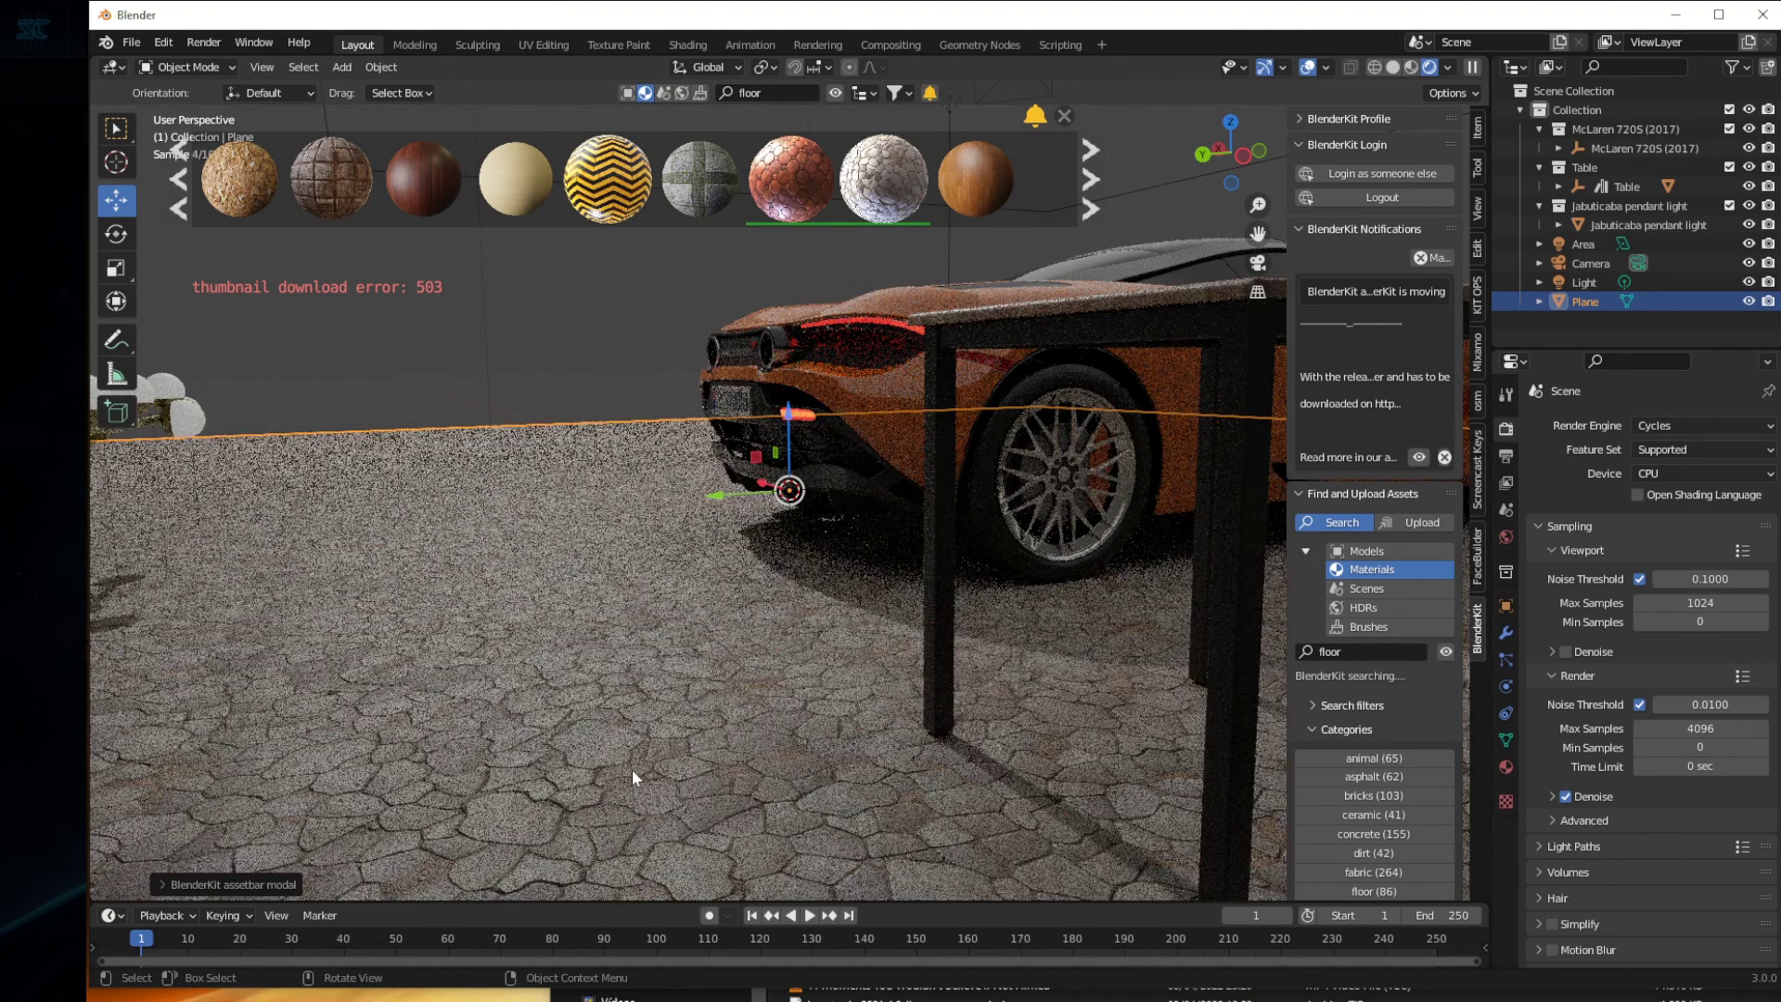
middle_click_drag(632, 770, 669, 753)
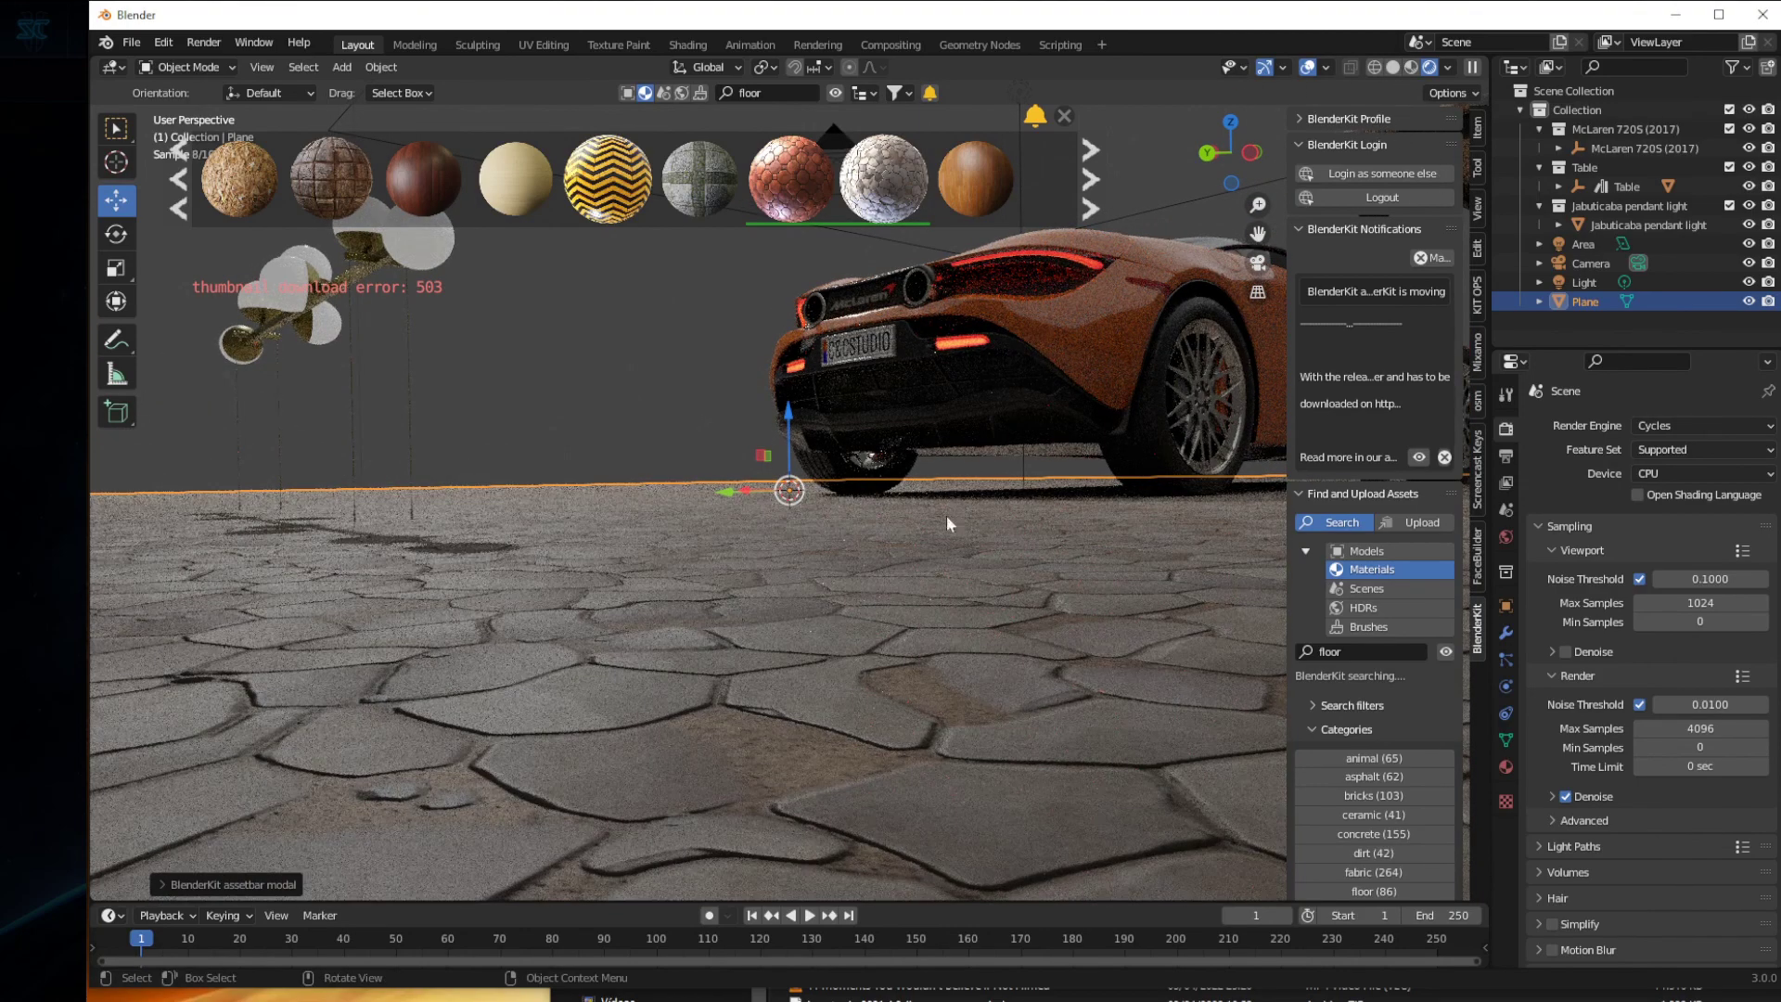
key("b")
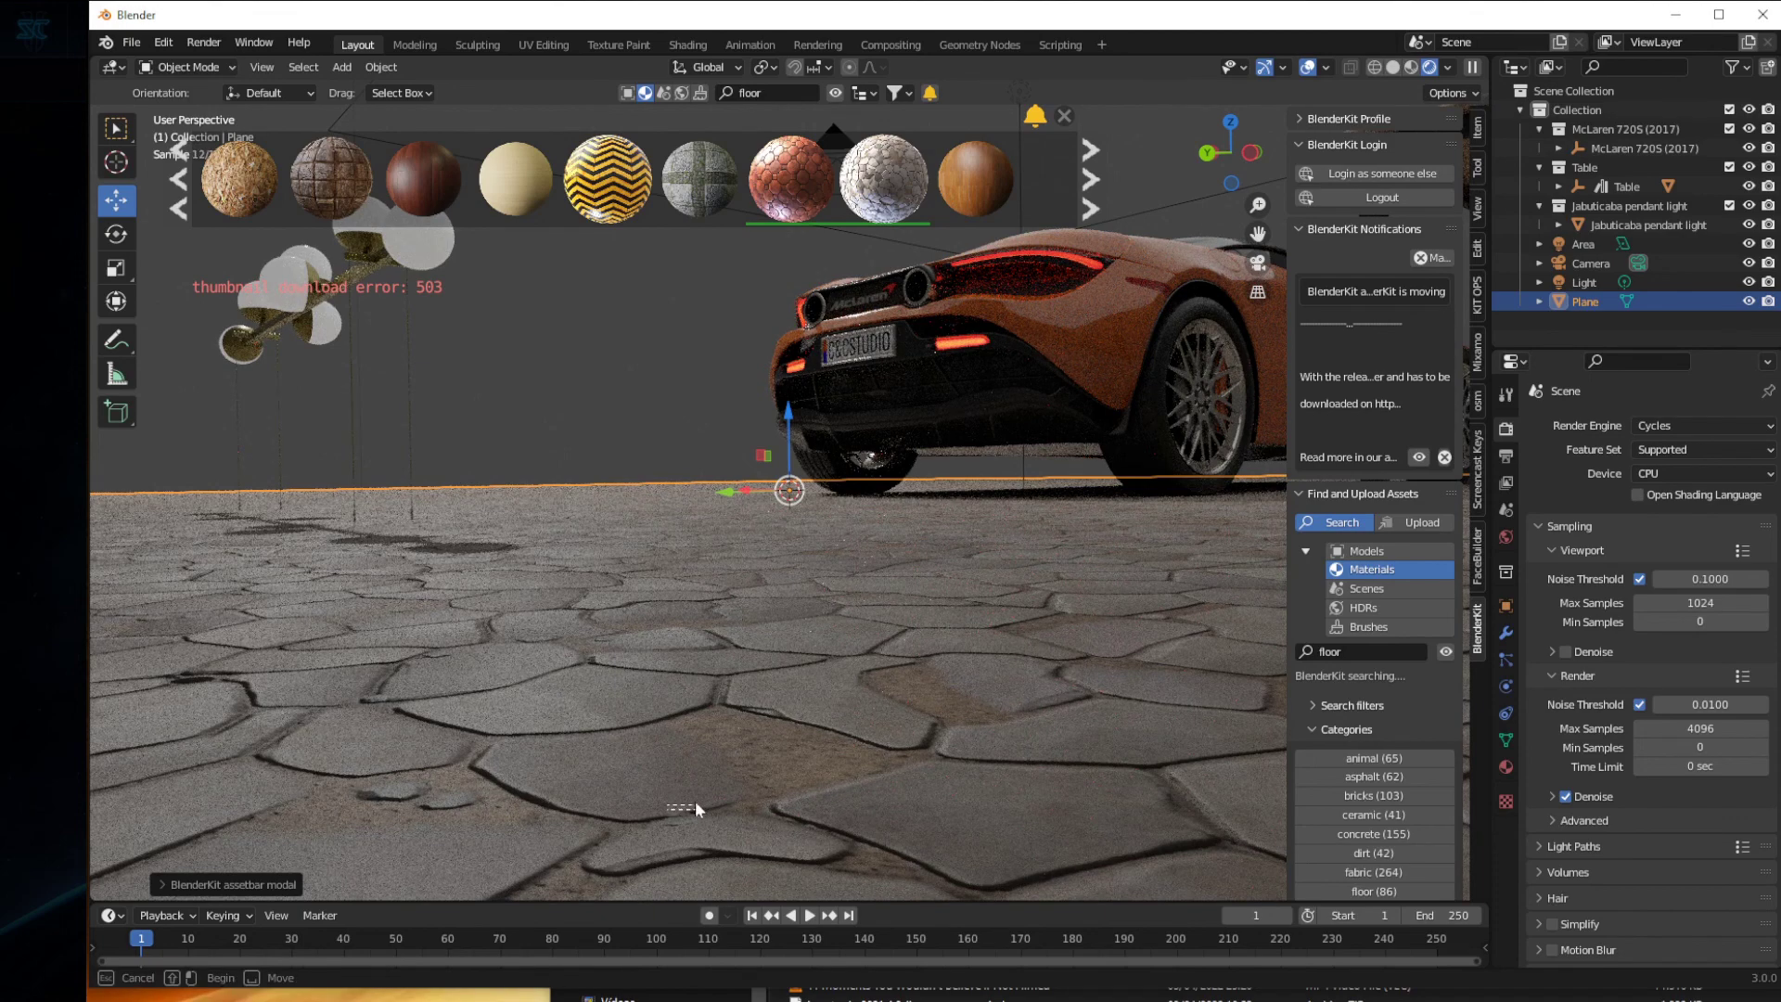
key("Escape")
middle_click_drag(796, 713, 846, 700)
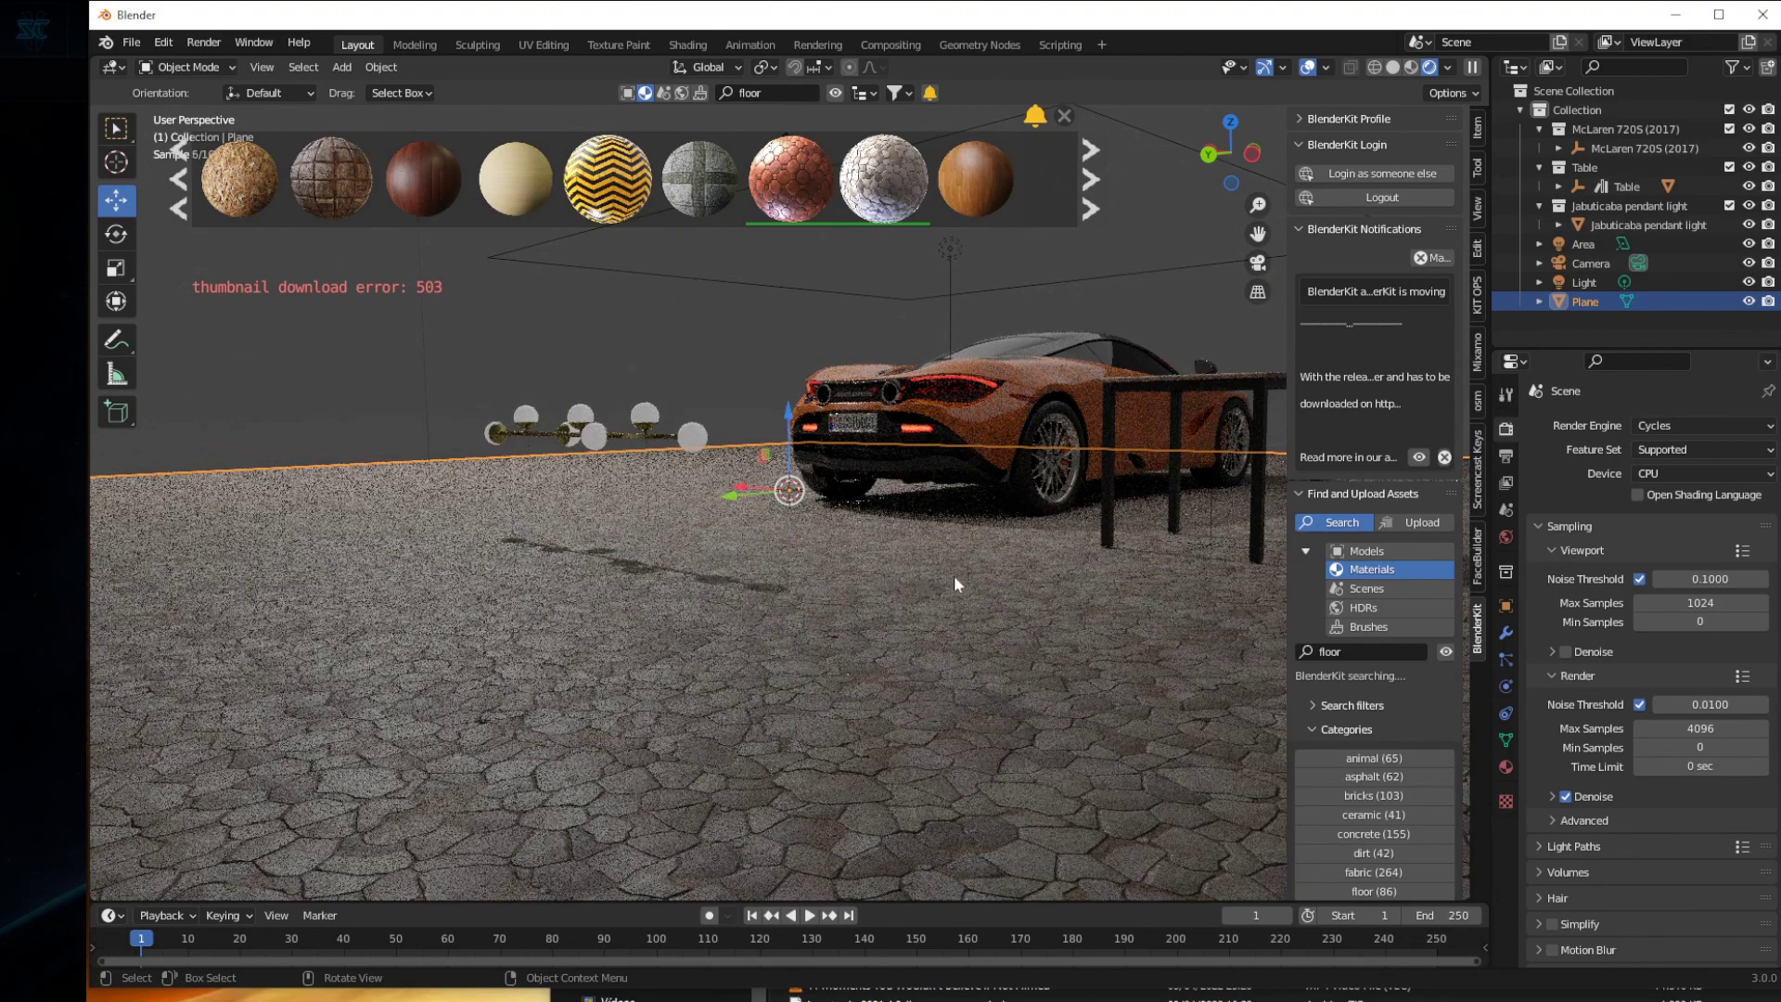
scroll(959, 577, "down", 5)
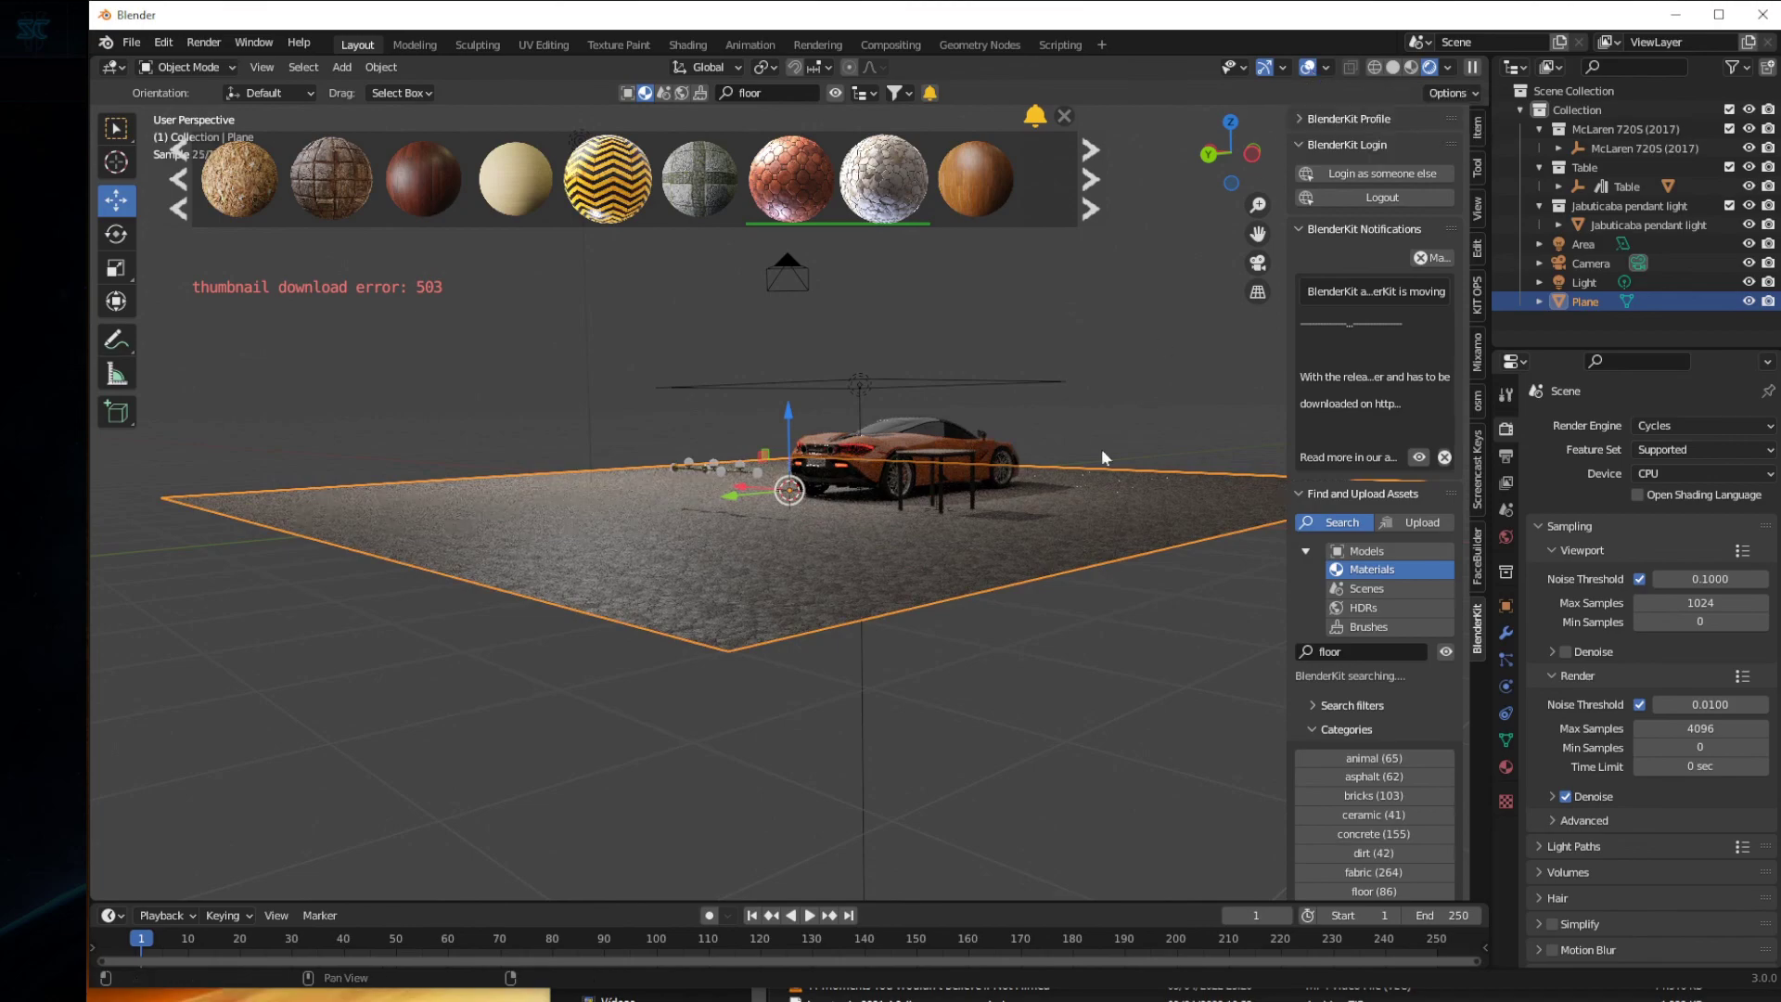
scroll(1098, 459, "up", 3)
scroll(1097, 471, "up", 3)
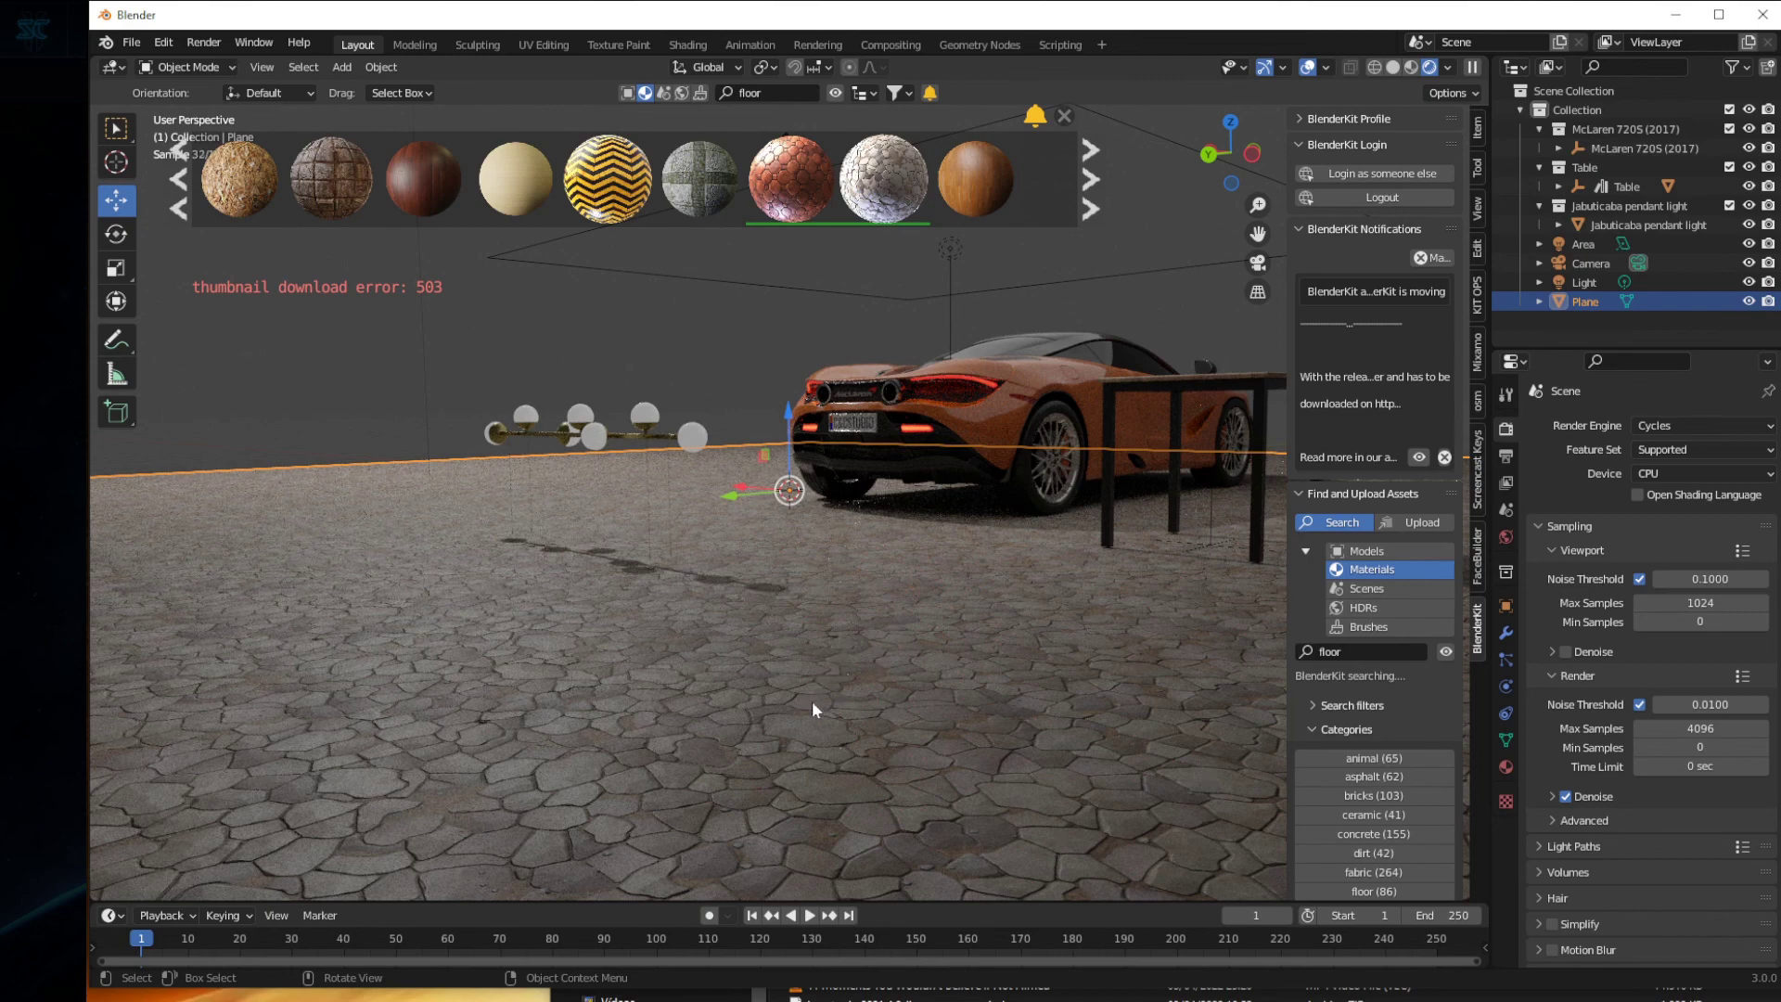
middle_click_drag(804, 727, 716, 737)
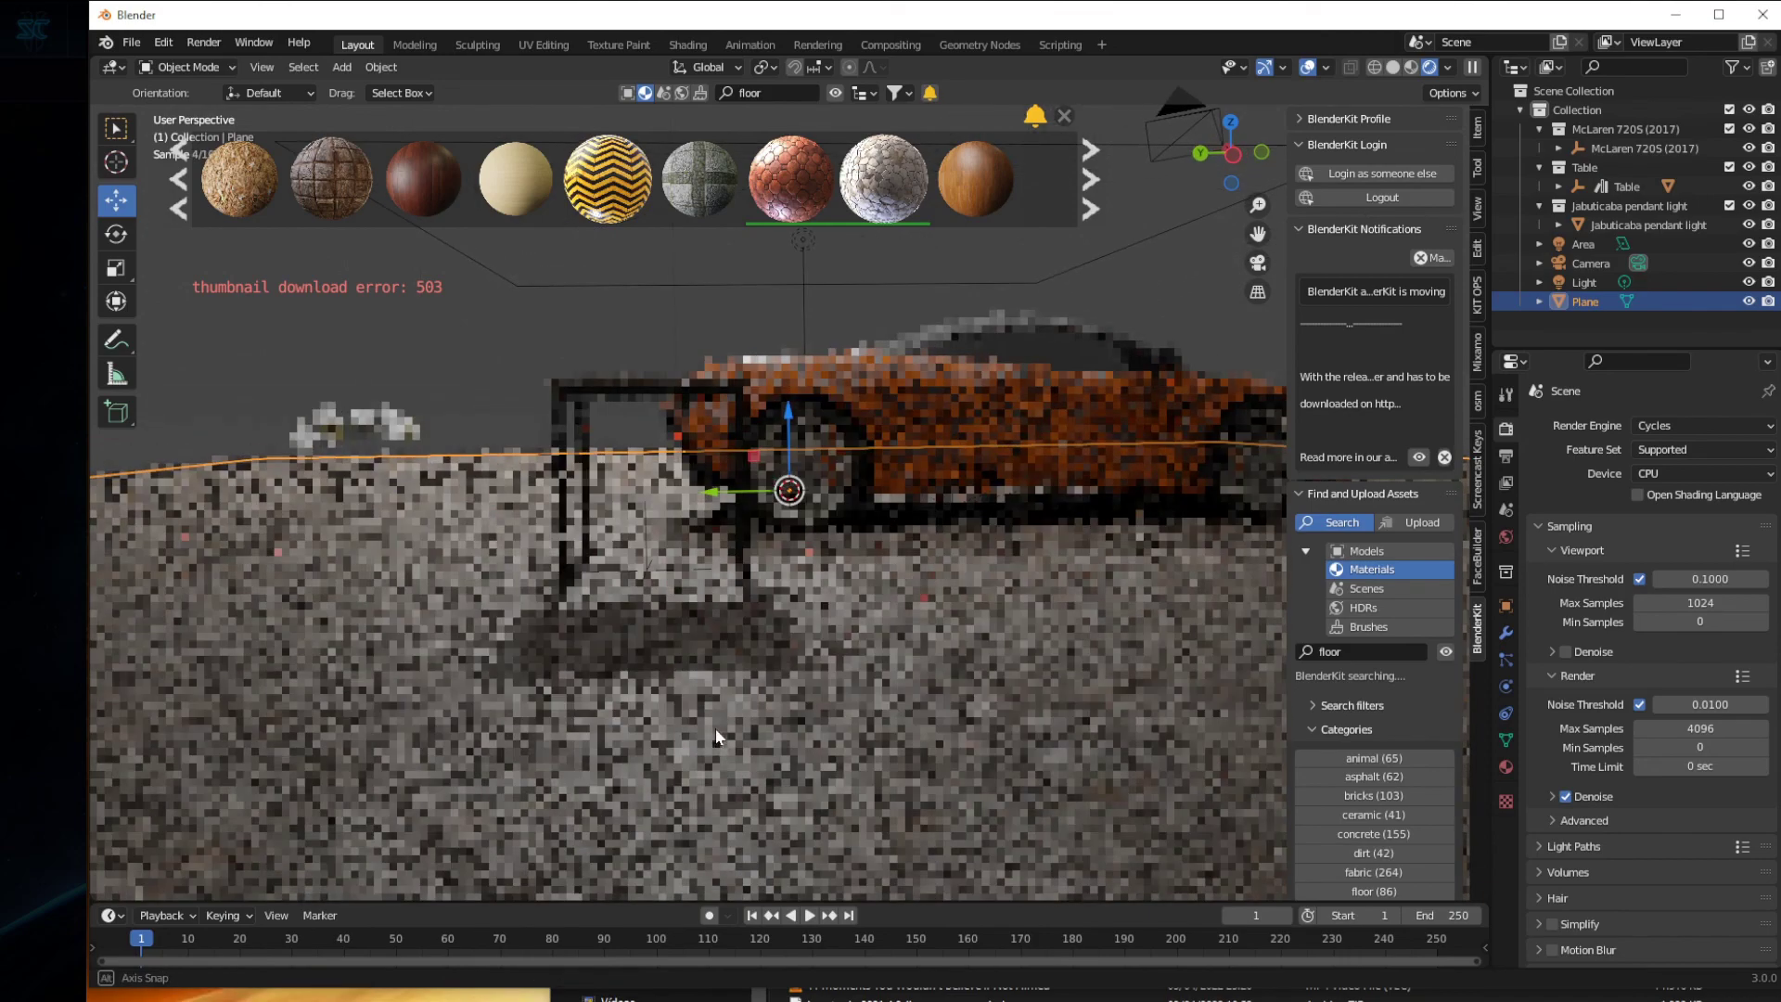